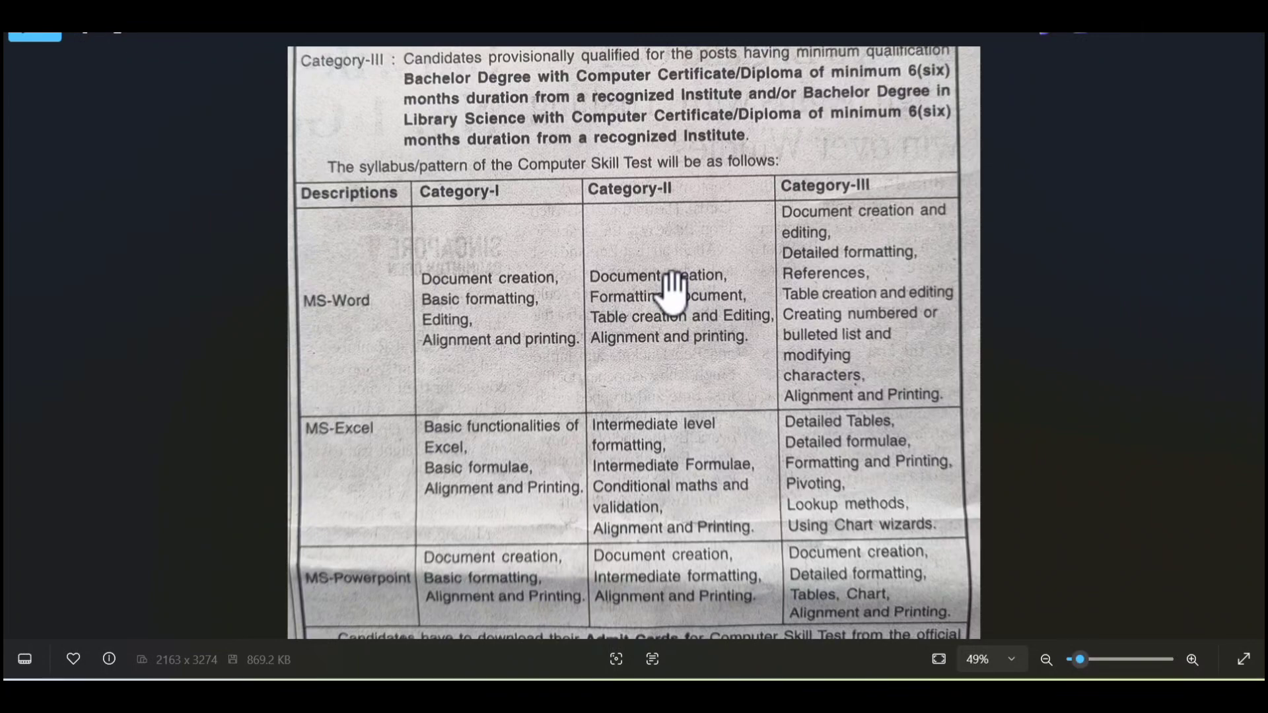
# Step: Read the candidate categories and the syllabus table in the Computer Skill Test notice, and return to the Excel worksheet
pyautogui.scroll(5, 672, 291)
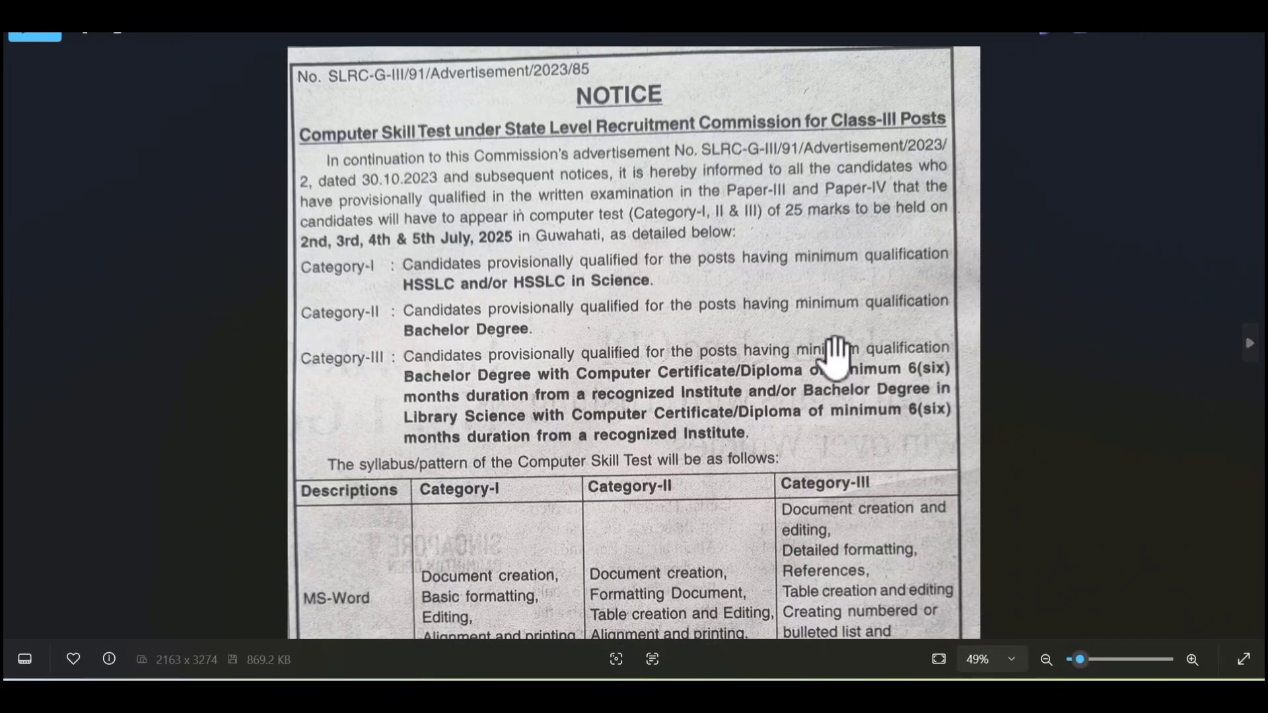
pyautogui.scroll(-5, 836, 357)
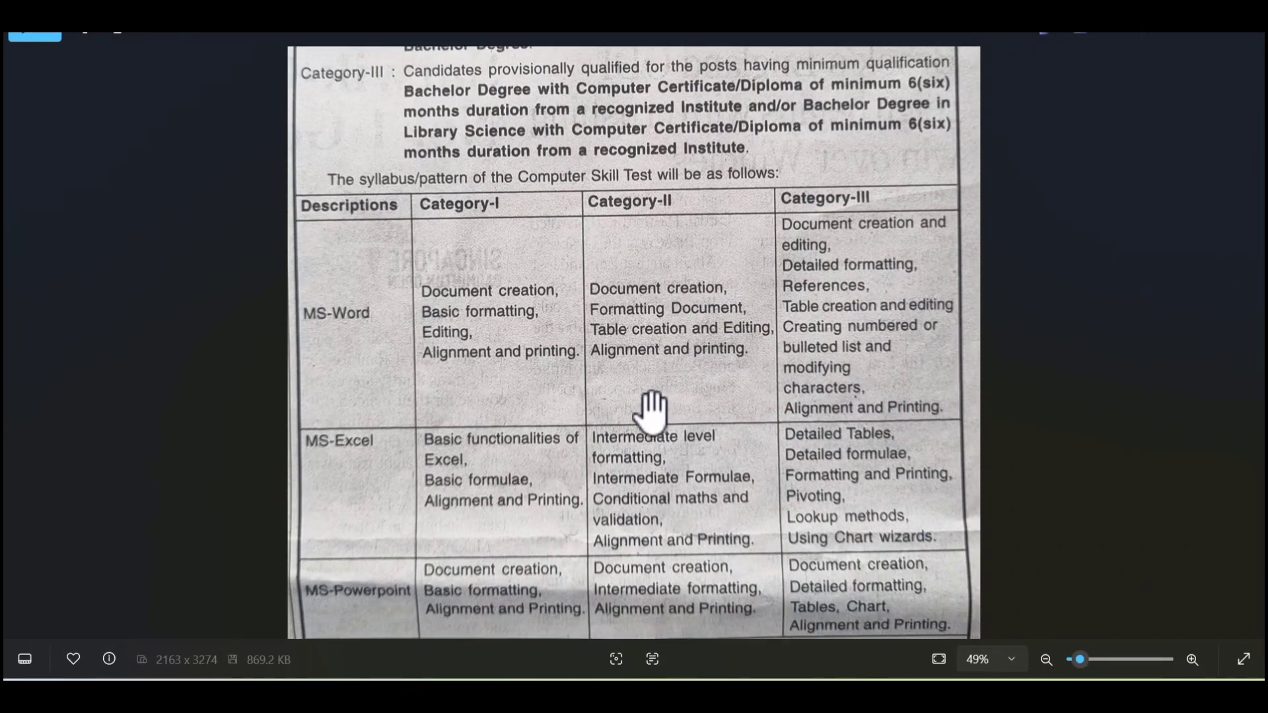
pyautogui.scroll(-1, 583, 416)
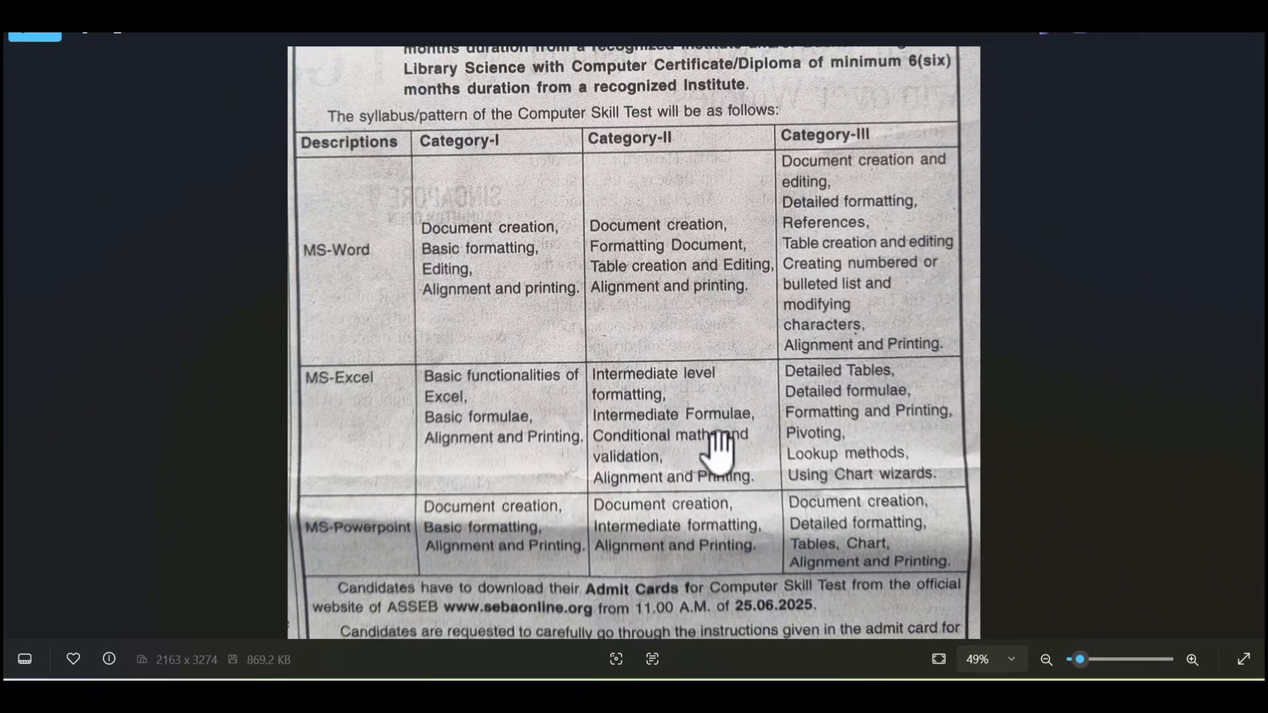
pyautogui.click(1173, 37)
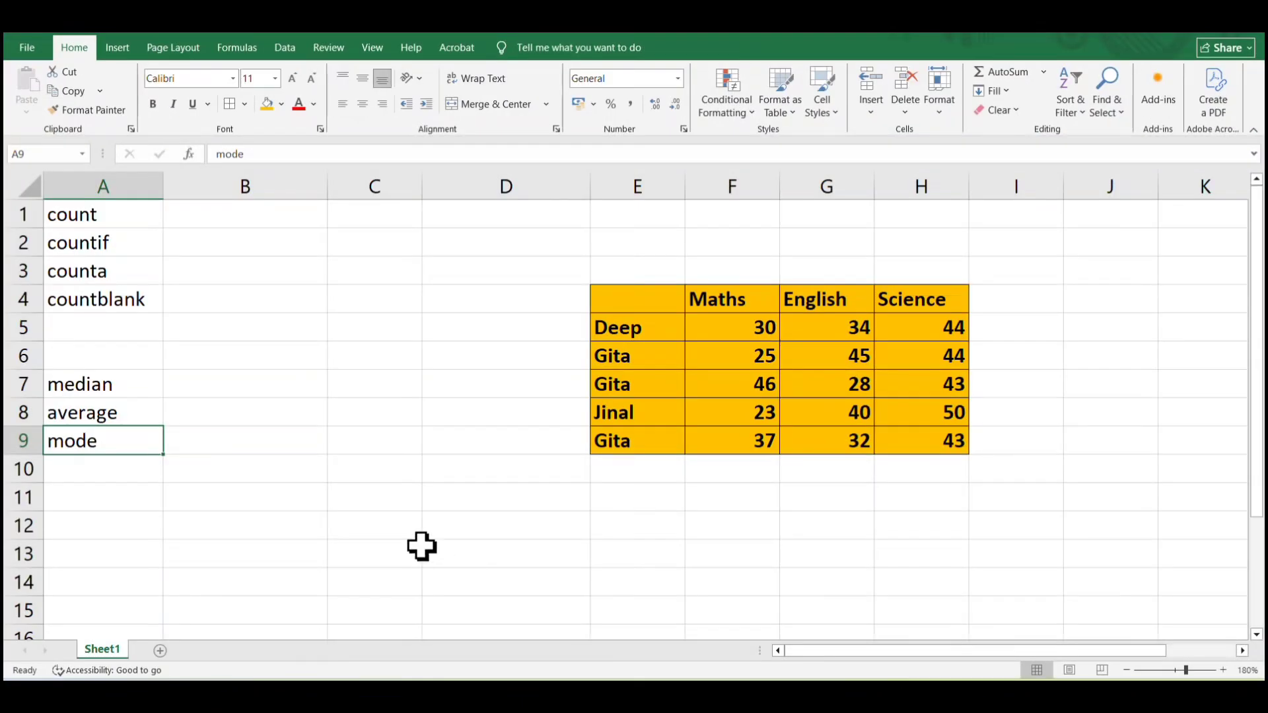
# Step: Look over the median, average and mode labels in A7 to A9 and the empty result cells beside them
pyautogui.click(100, 386)
pyautogui.click(101, 412)
pyautogui.click(102, 438)
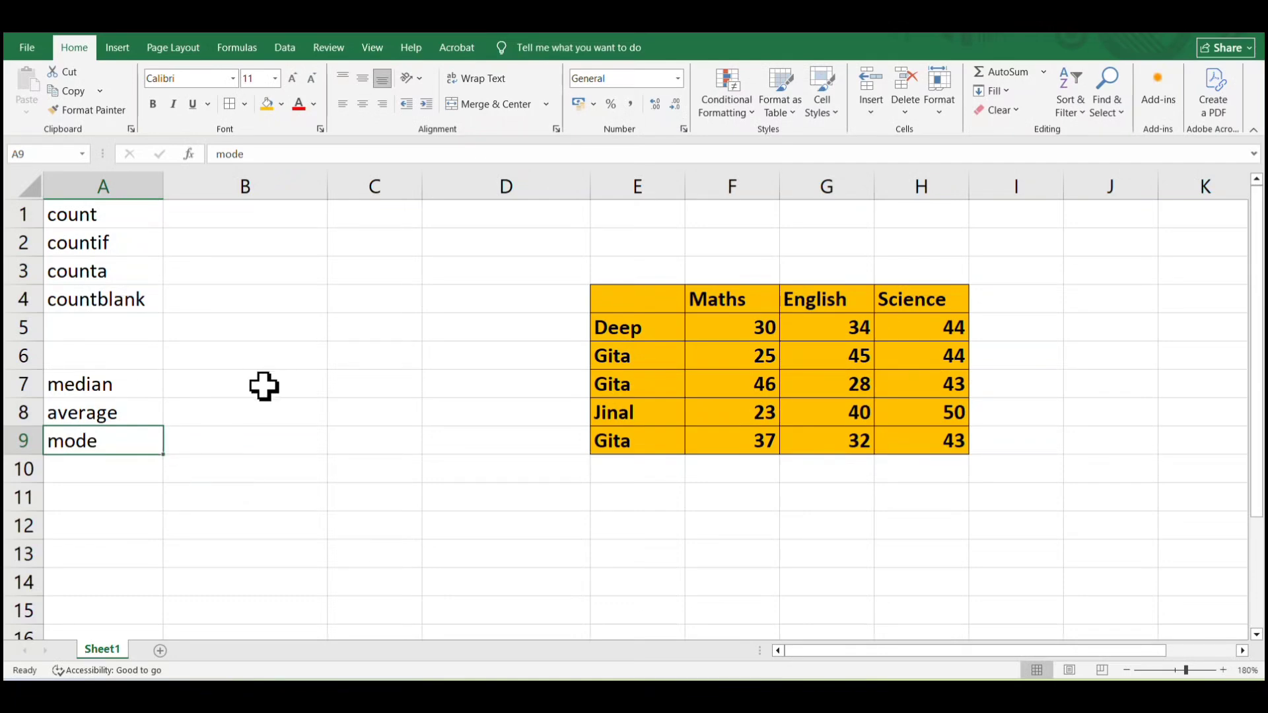
pyautogui.click(95, 381)
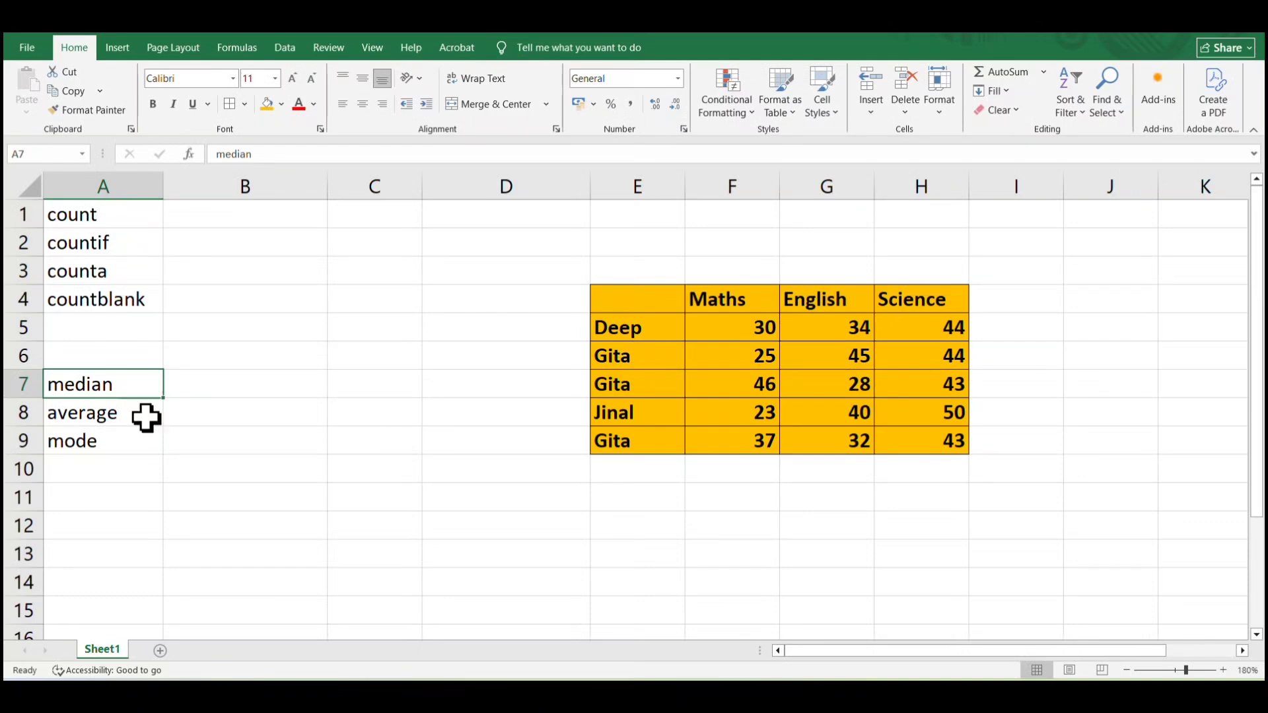
pyautogui.click(135, 463)
pyautogui.click(130, 416)
pyautogui.click(127, 444)
pyautogui.click(122, 390)
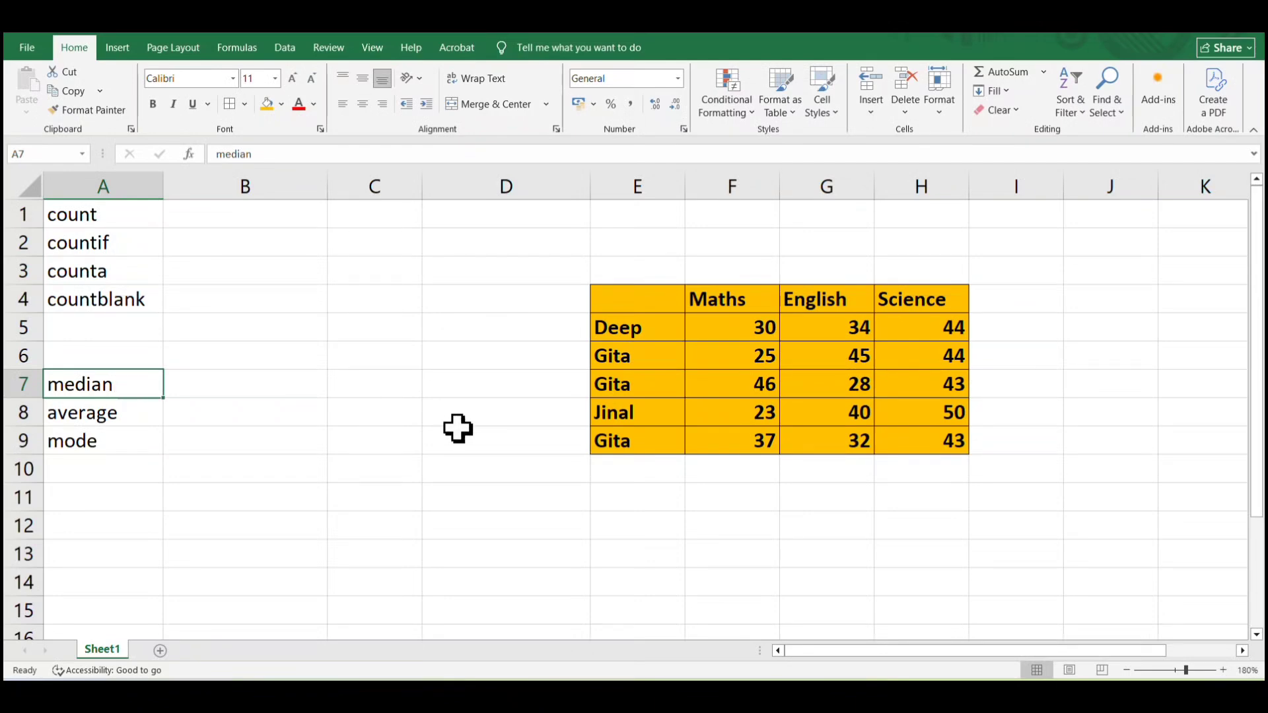
pyautogui.click(178, 393)
pyautogui.click(207, 416)
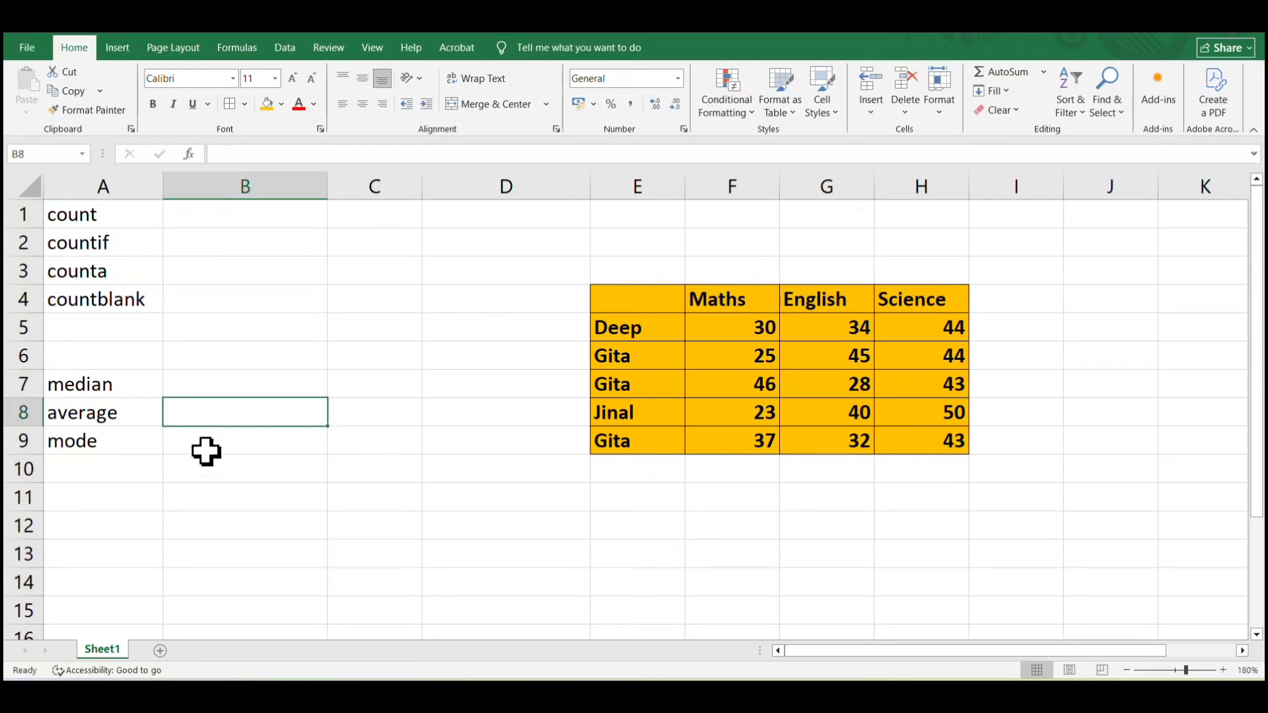
pyautogui.click(207, 449)
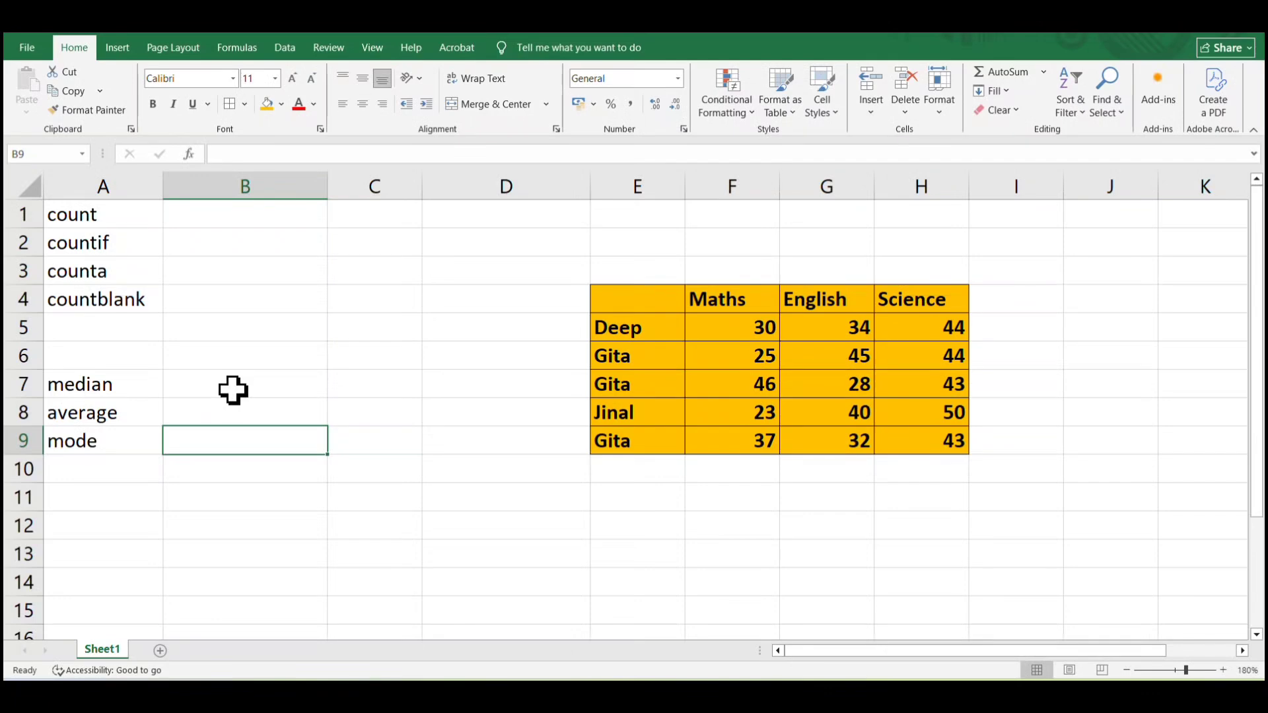
# Step: Enter the function labels max, min, rank and grade in cells A11 to A14
pyautogui.click(106, 501)
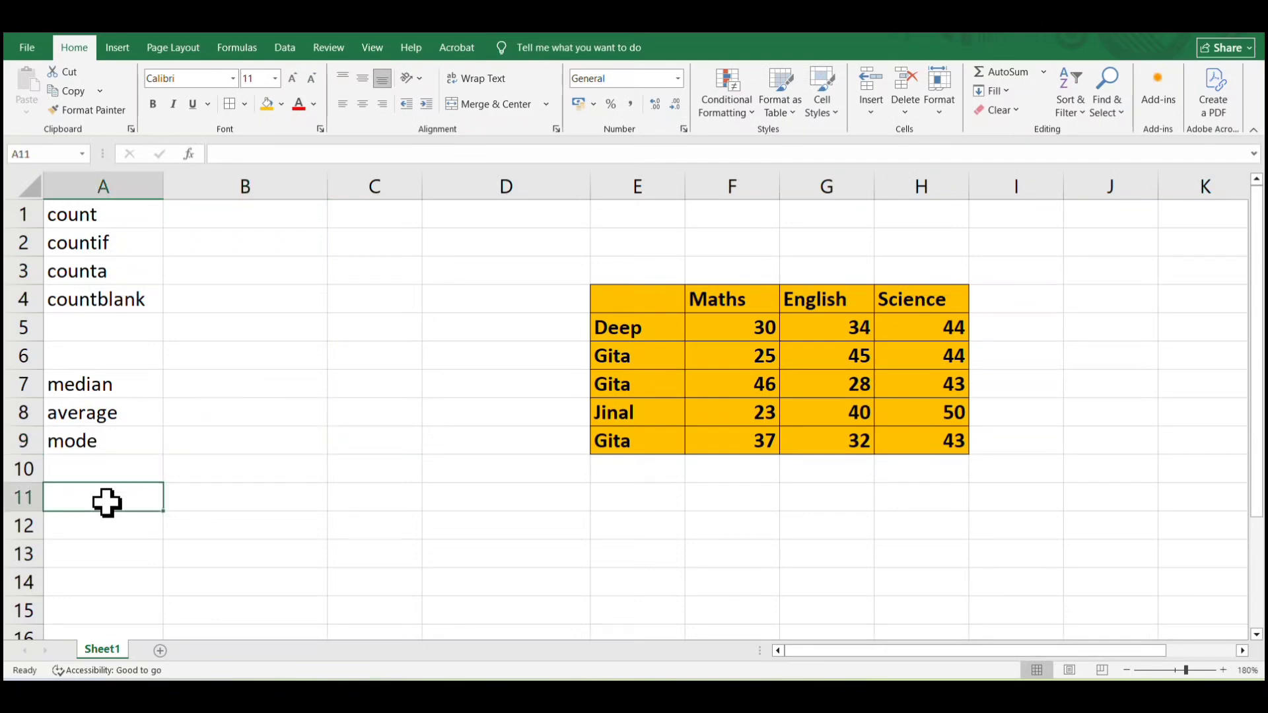
pyautogui.write('max')
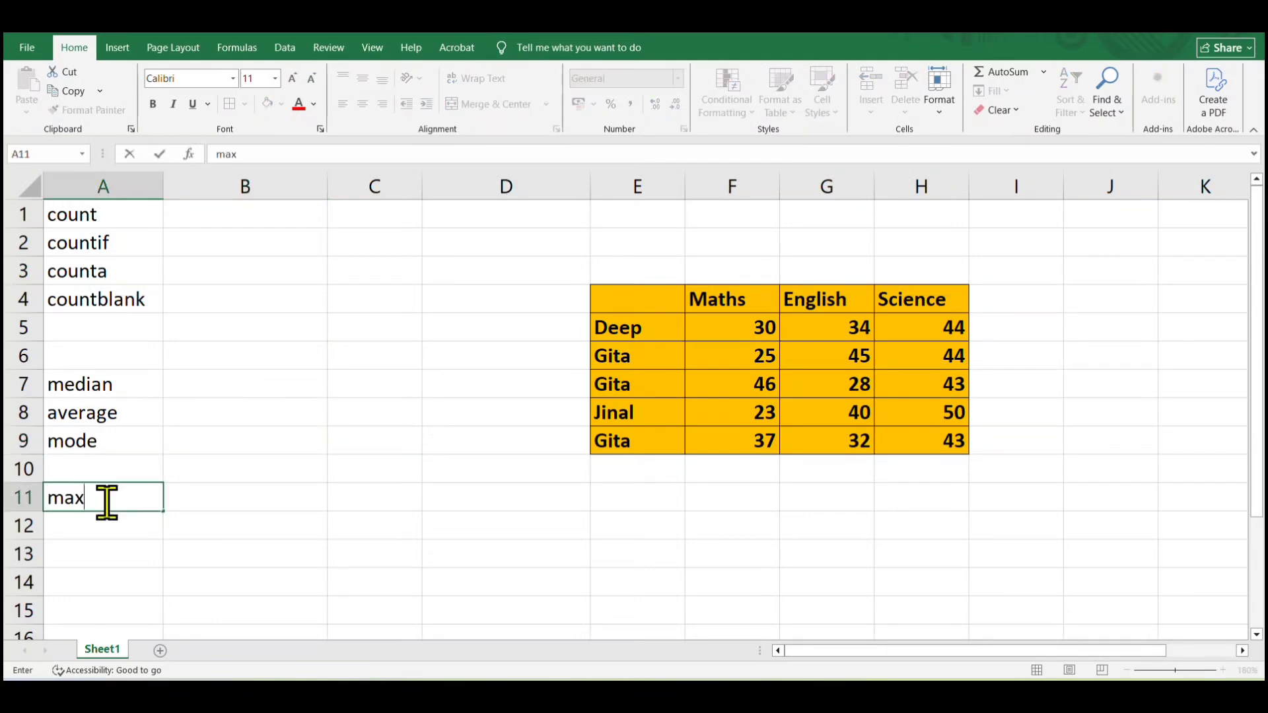
pyautogui.press('Return')
pyautogui.write('min')
pyautogui.press('Return')
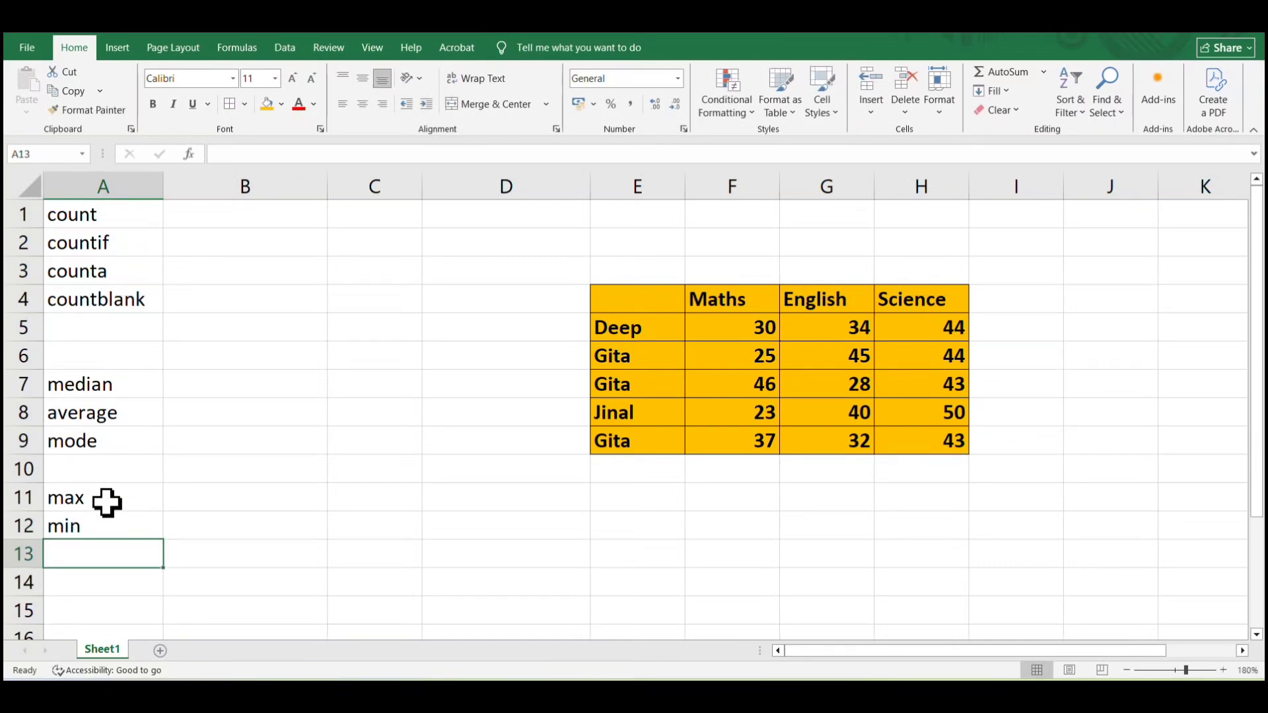
pyautogui.write('rank')
pyautogui.press('Return')
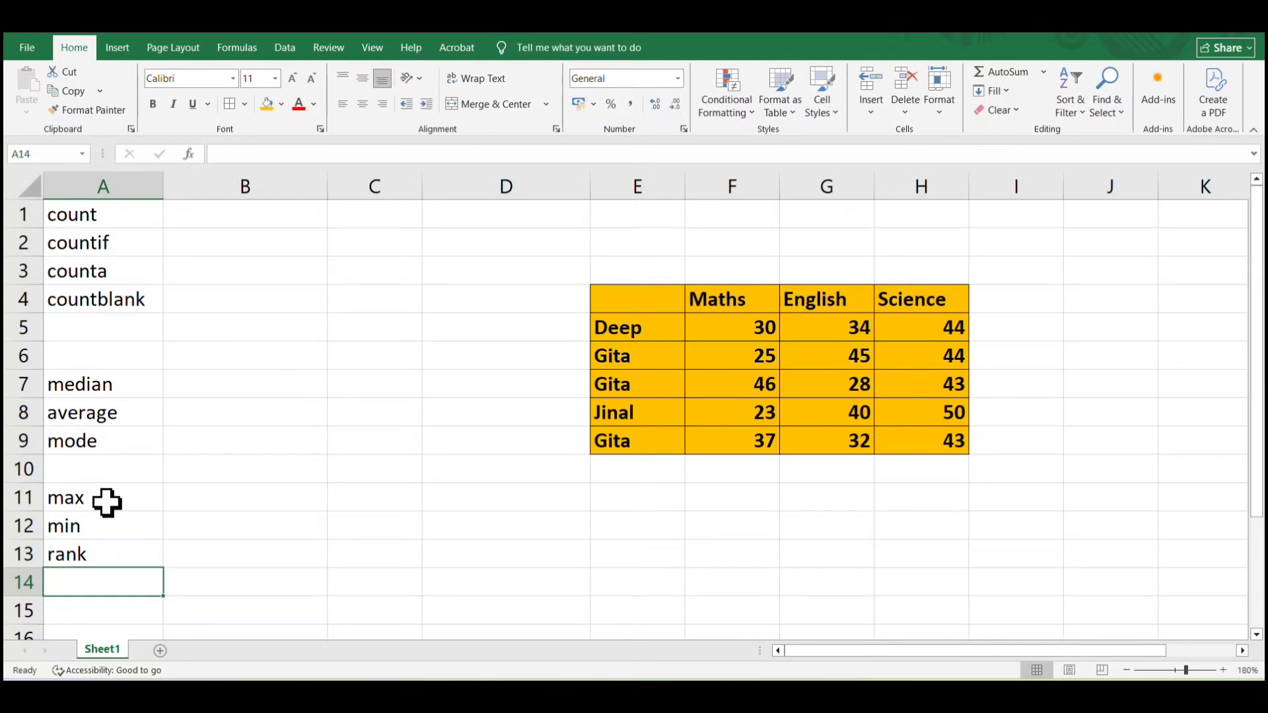
pyautogui.write('grade')
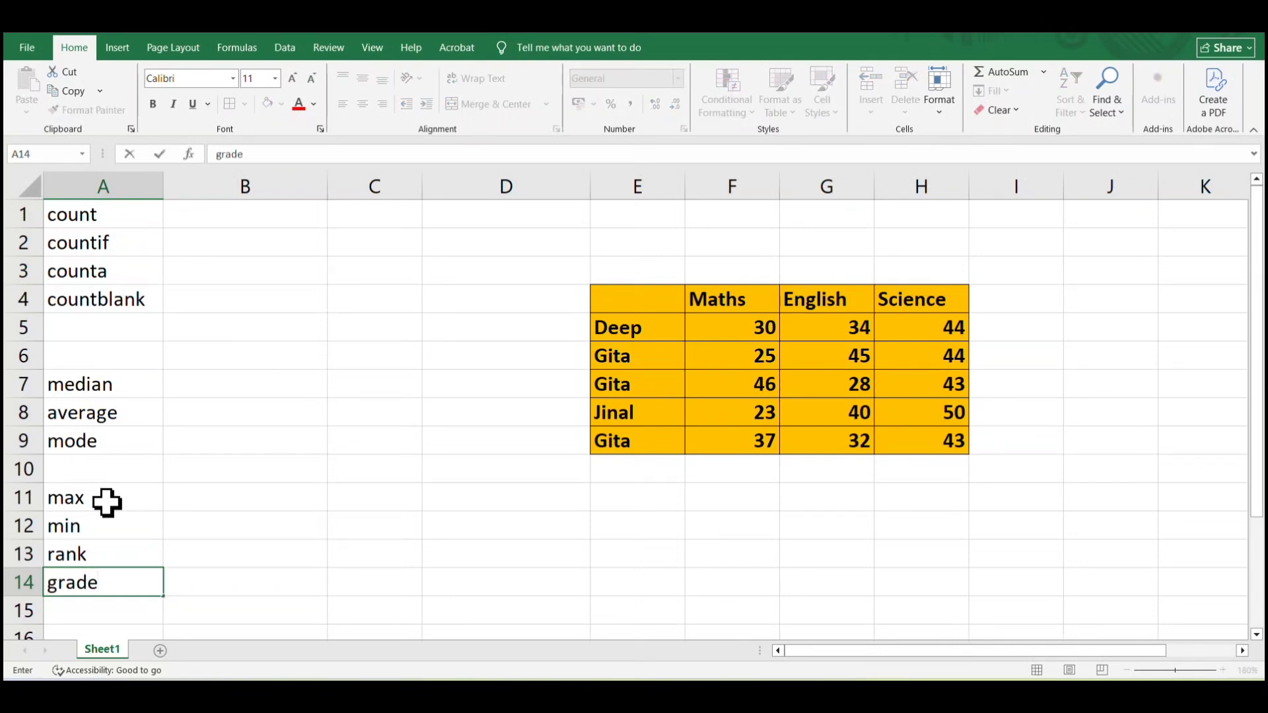
# Step: Enter the label "if" in cell B14 beside the grade label
pyautogui.press('Tab')
pyautogui.write('if')
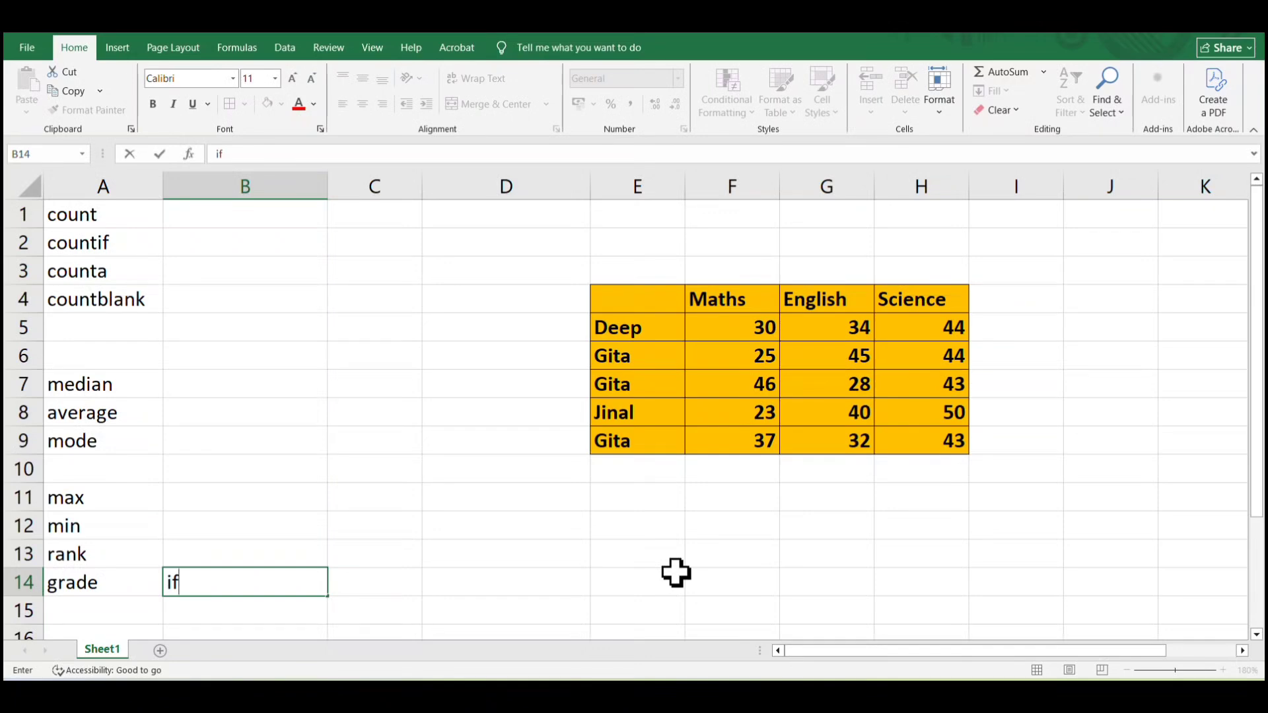
# Step: Clear the max, min, rank and grade labels from cells A11 to A14
pyautogui.moveTo(90, 509); pyautogui.dragTo(95, 582)
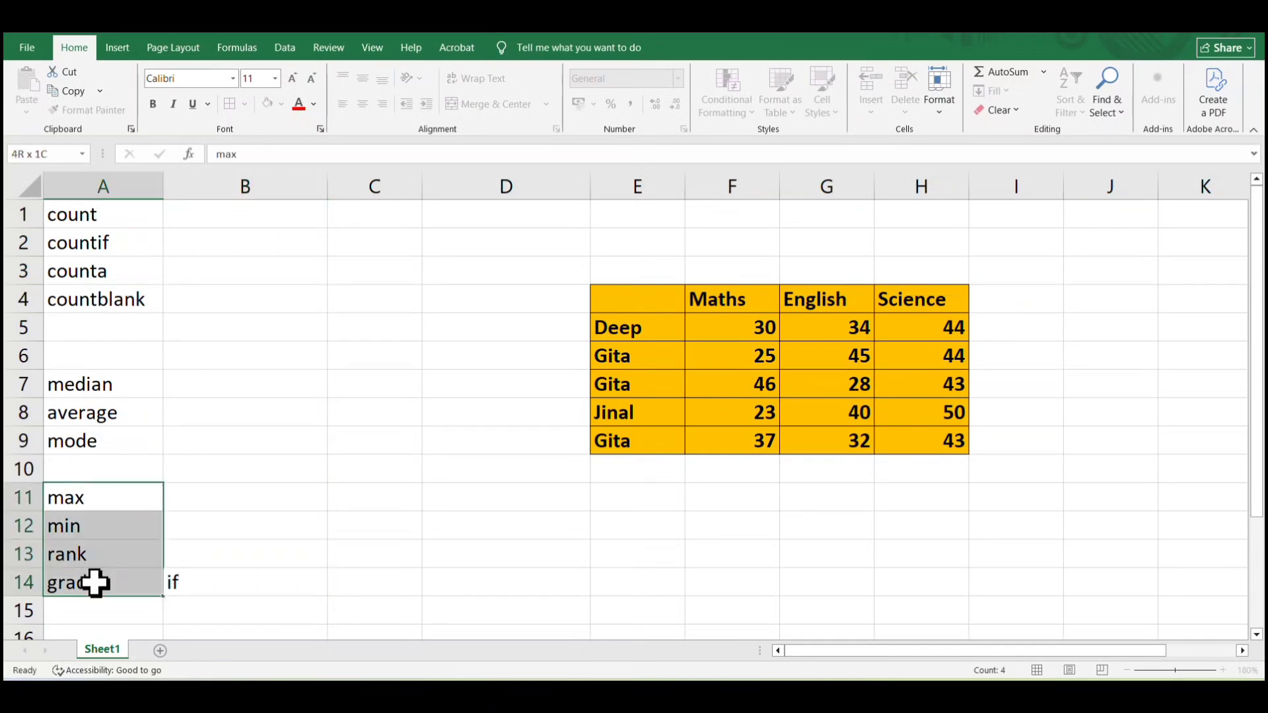
pyautogui.press('Delete')
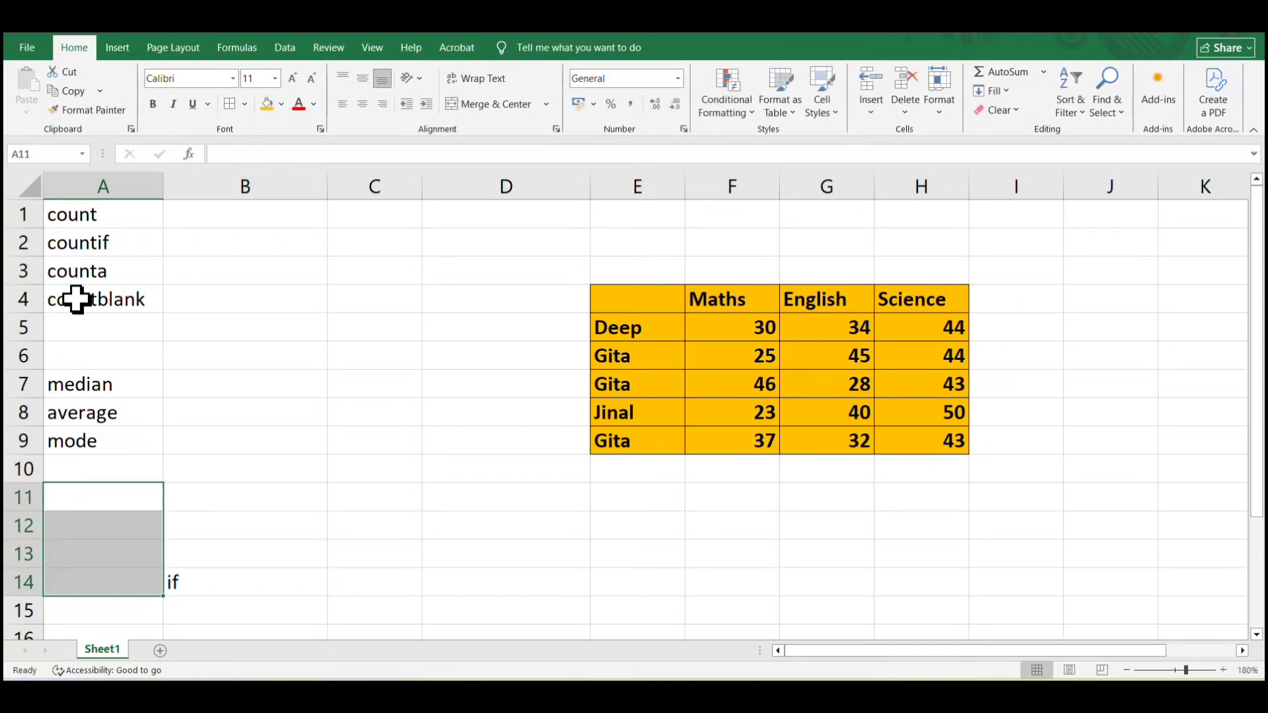
pyautogui.click(75, 214)
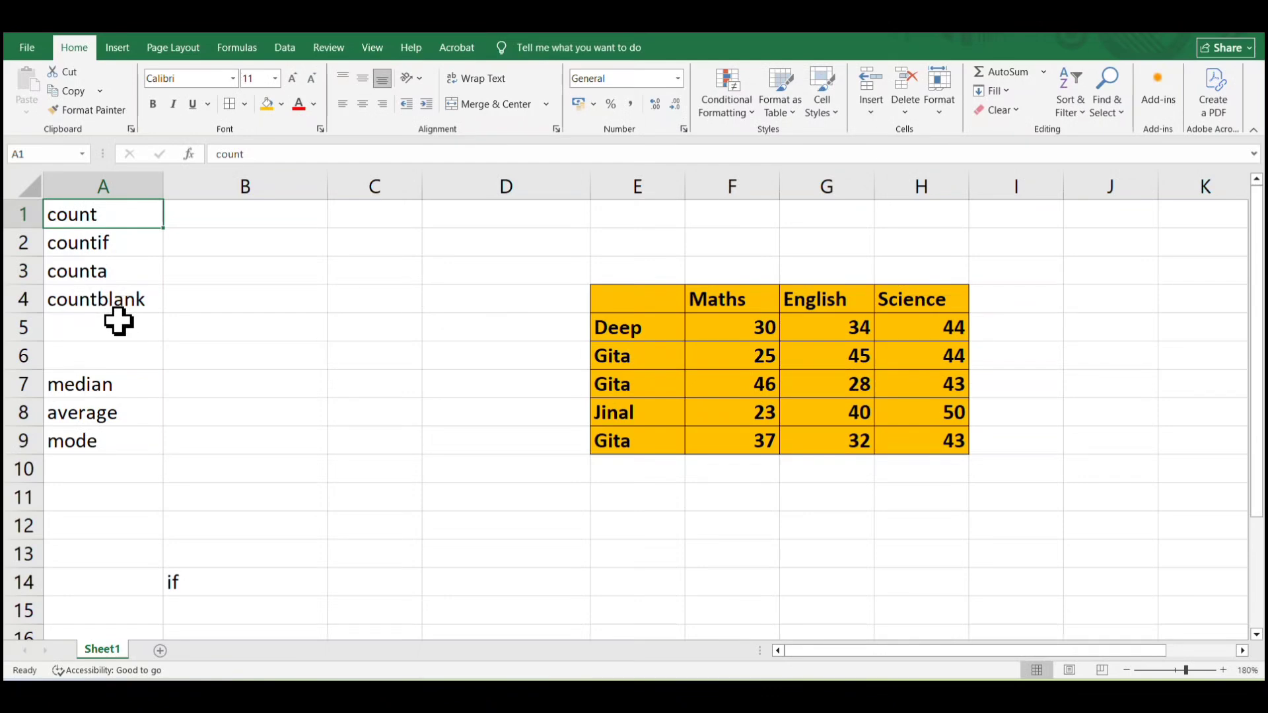
pyautogui.click(117, 419)
pyautogui.click(125, 446)
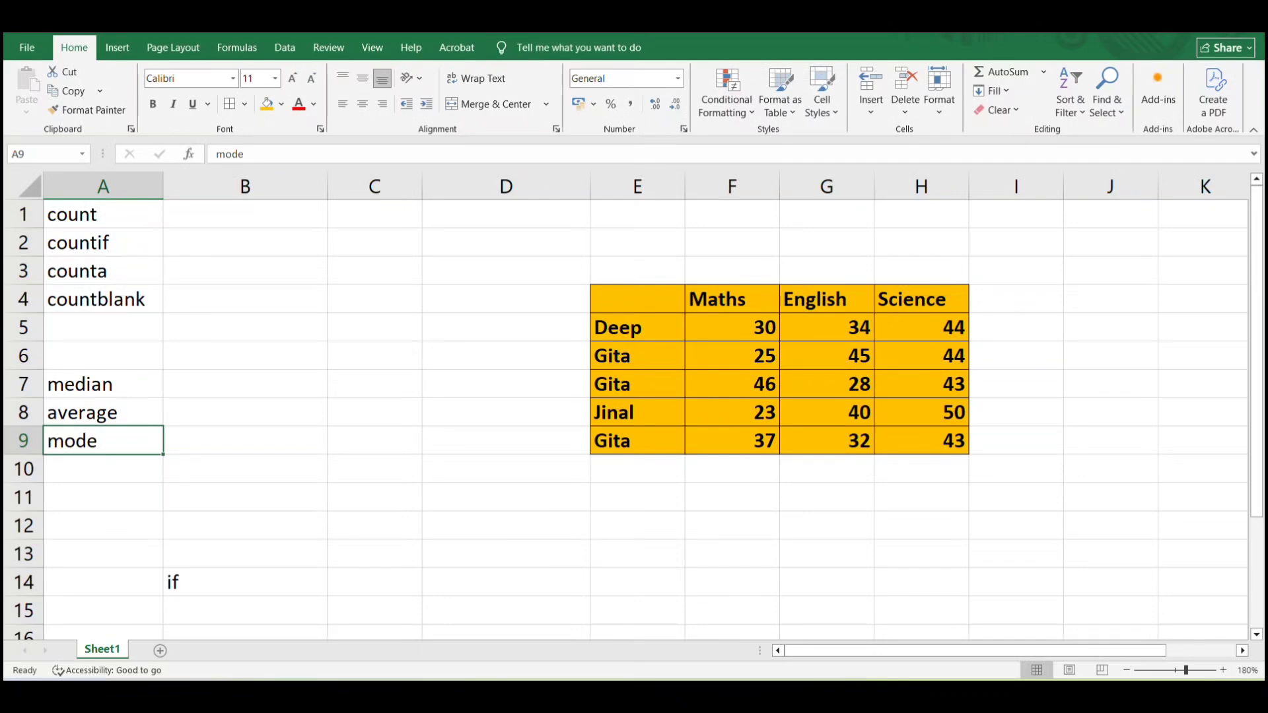
# Step: Switch to the image viewer to view the mock skill test poster and the syllabus table of the skill test notice
pyautogui.click(939, 624)
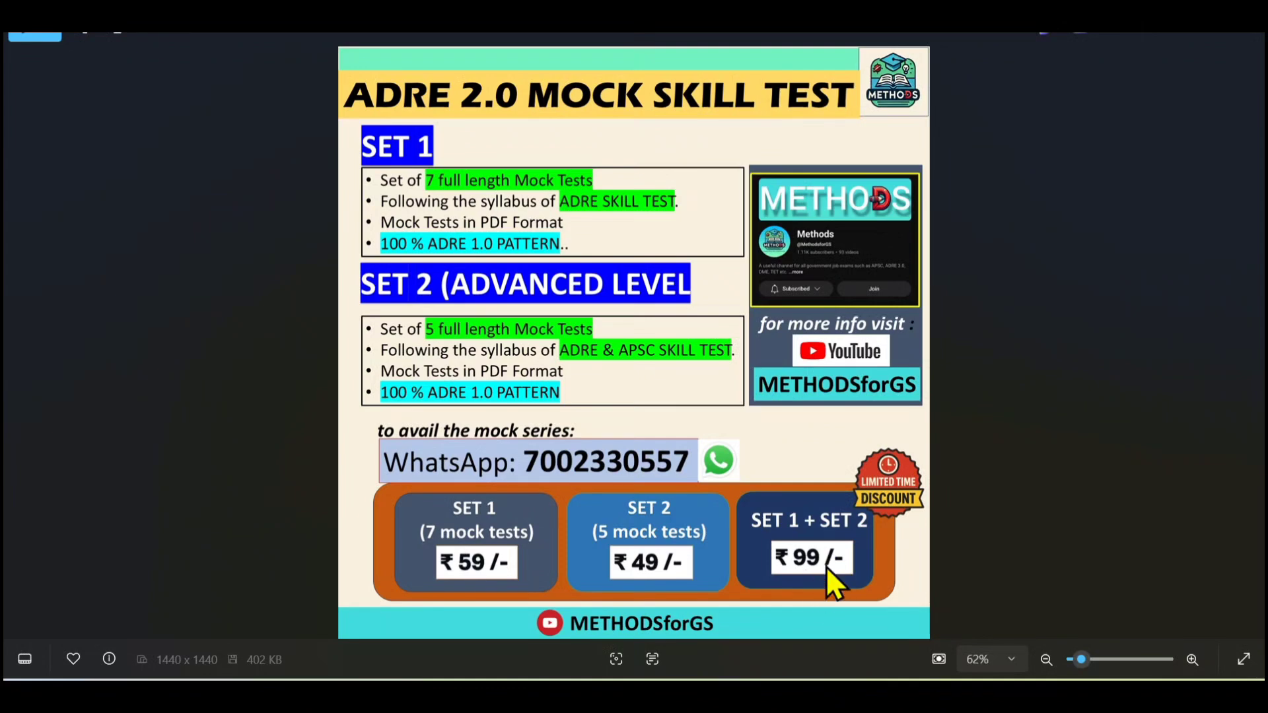
pyautogui.click(1180, 33)
pyautogui.moveTo(918, 693)
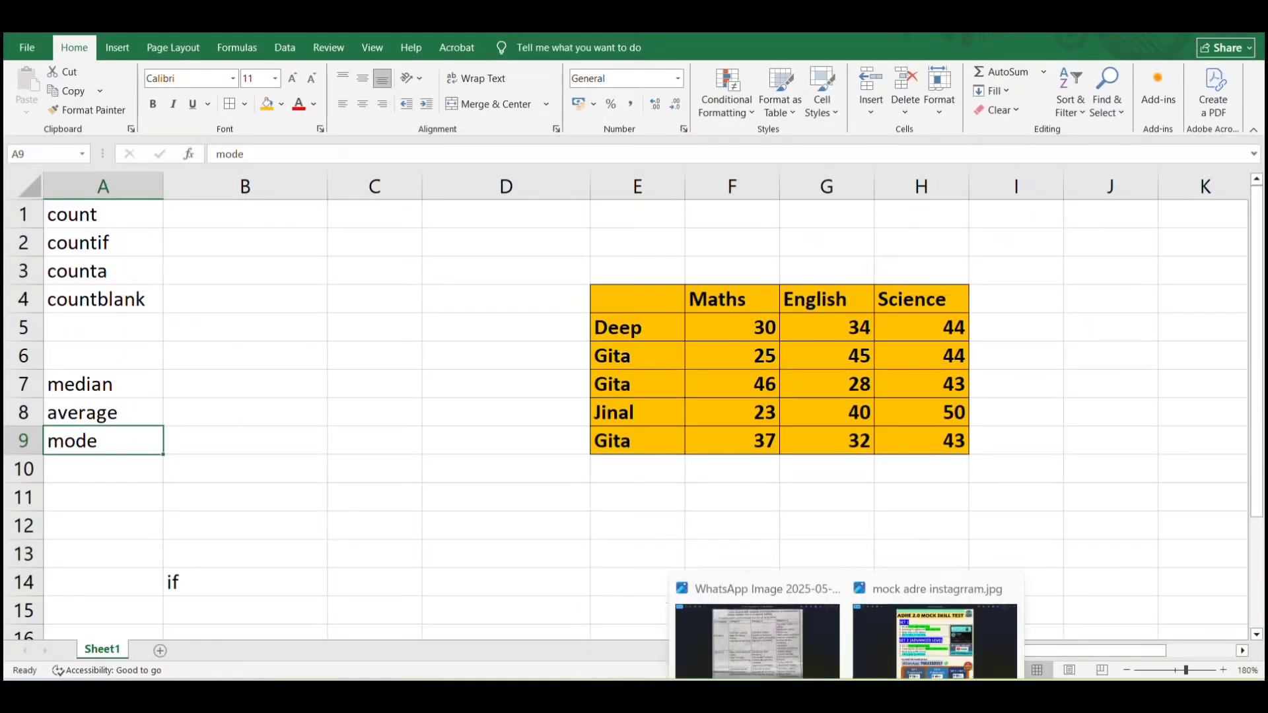
pyautogui.click(787, 624)
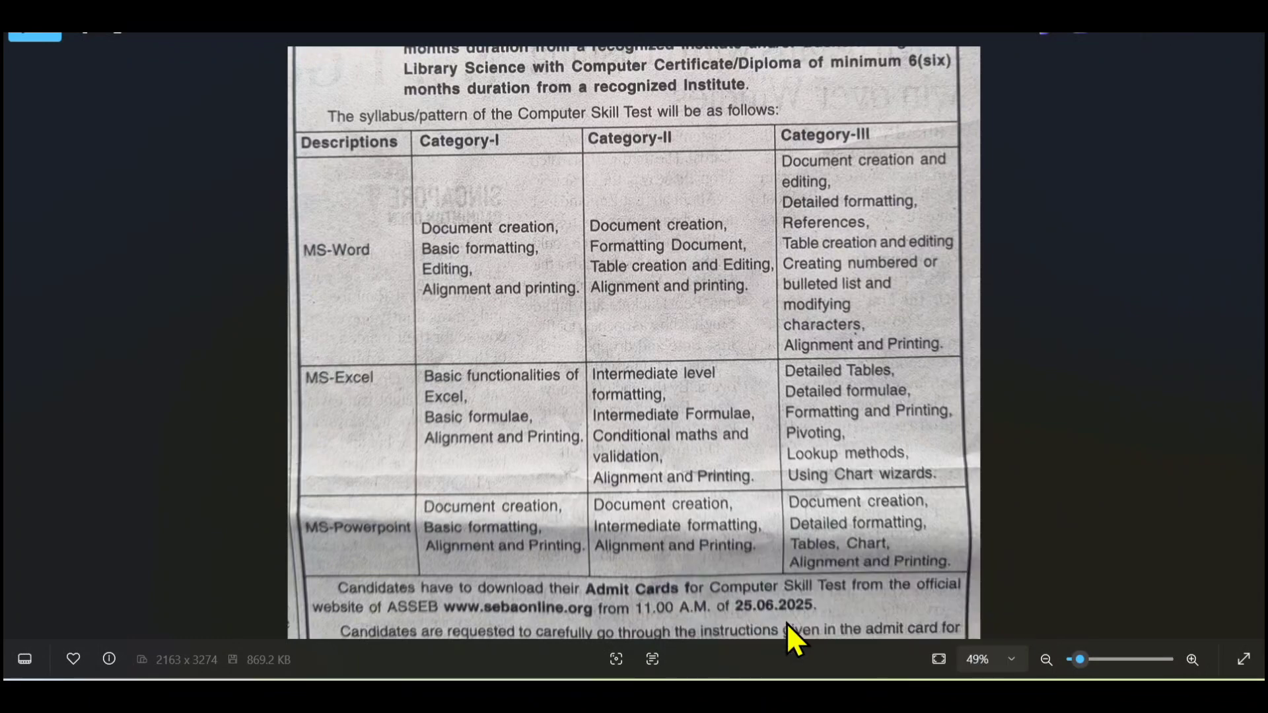
pyautogui.moveTo(597, 399); pyautogui.dragTo(597, 350)
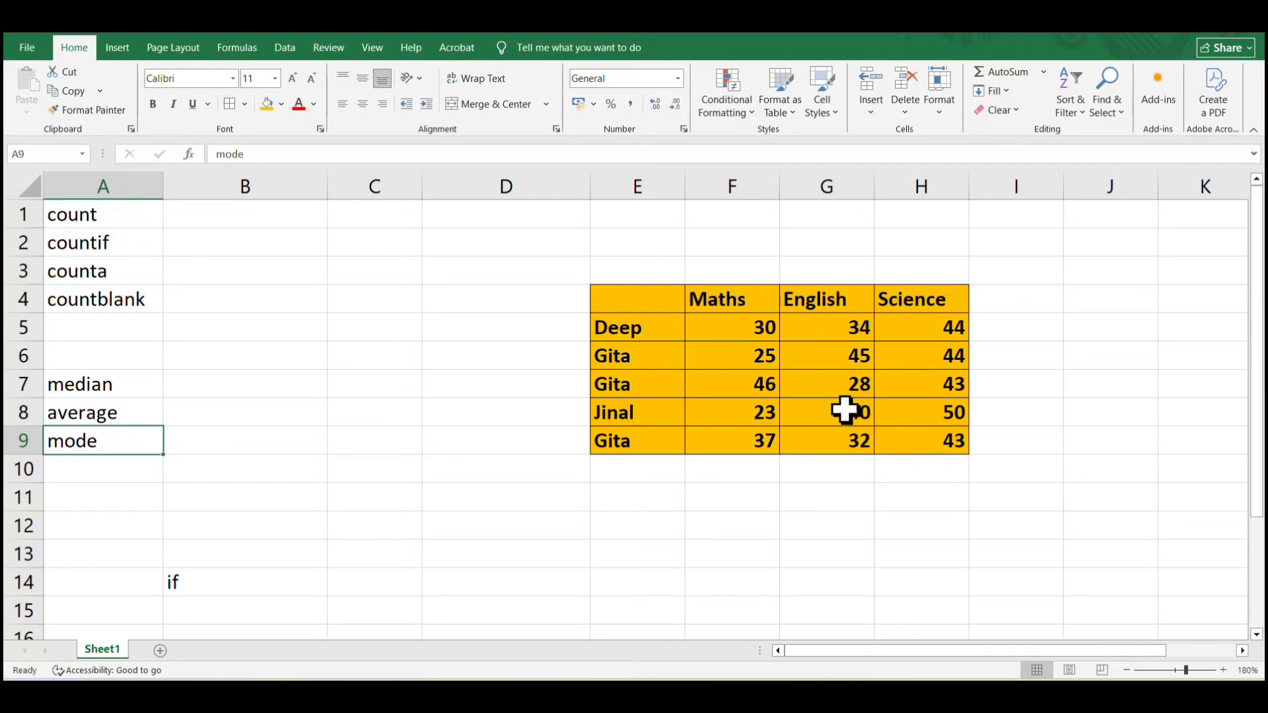
# Step: Replace the repeated student name in cell E7 of the Excel marks table with a different first name
pyautogui.click(628, 334)
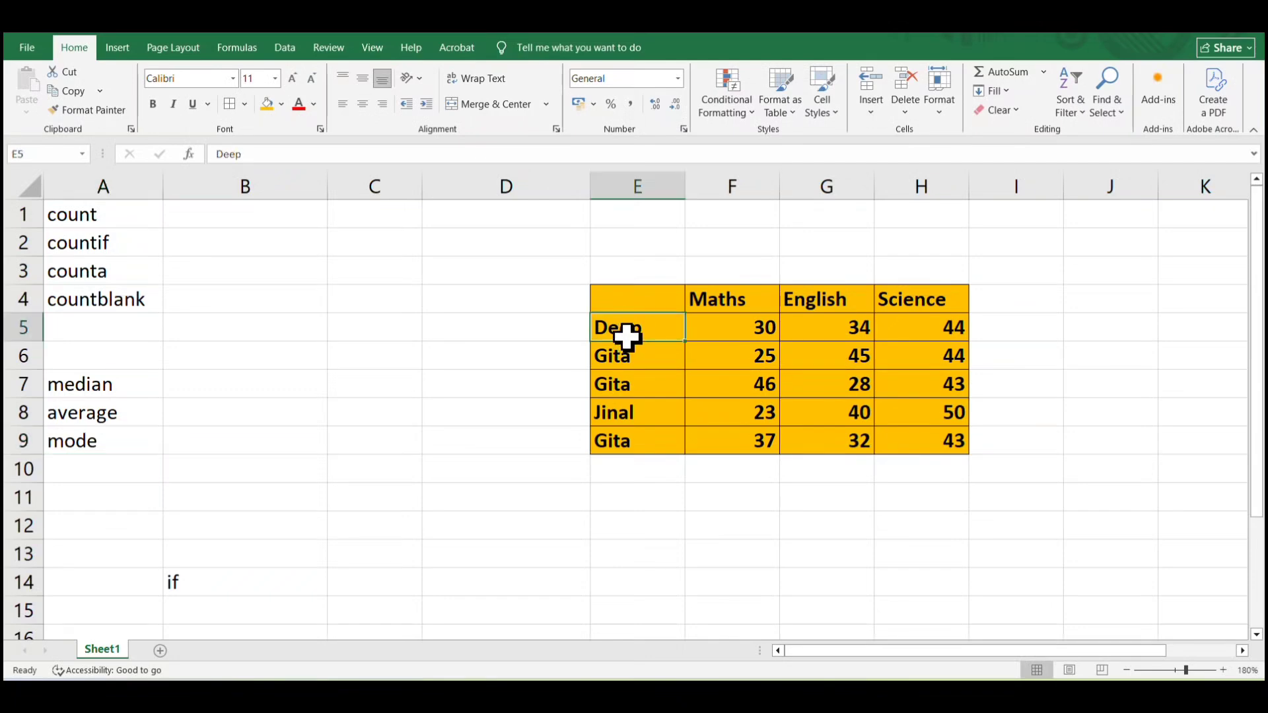
pyautogui.click(628, 356)
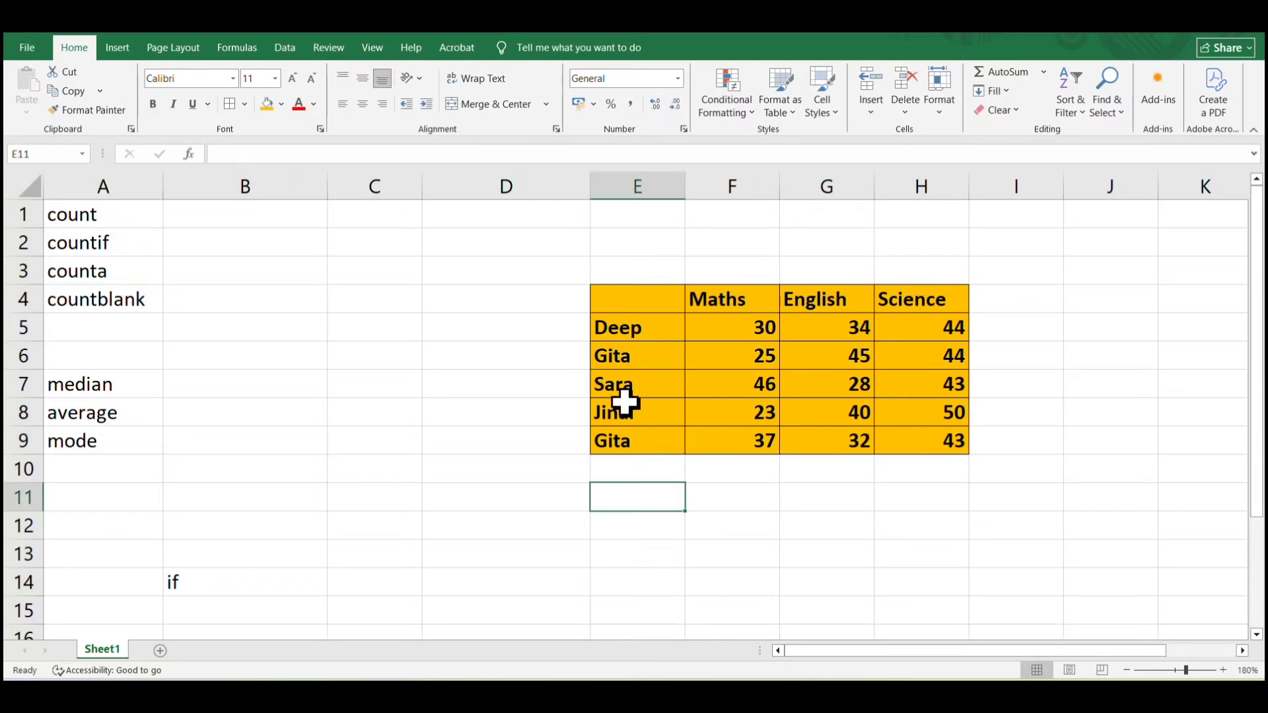
pyautogui.click(654, 447)
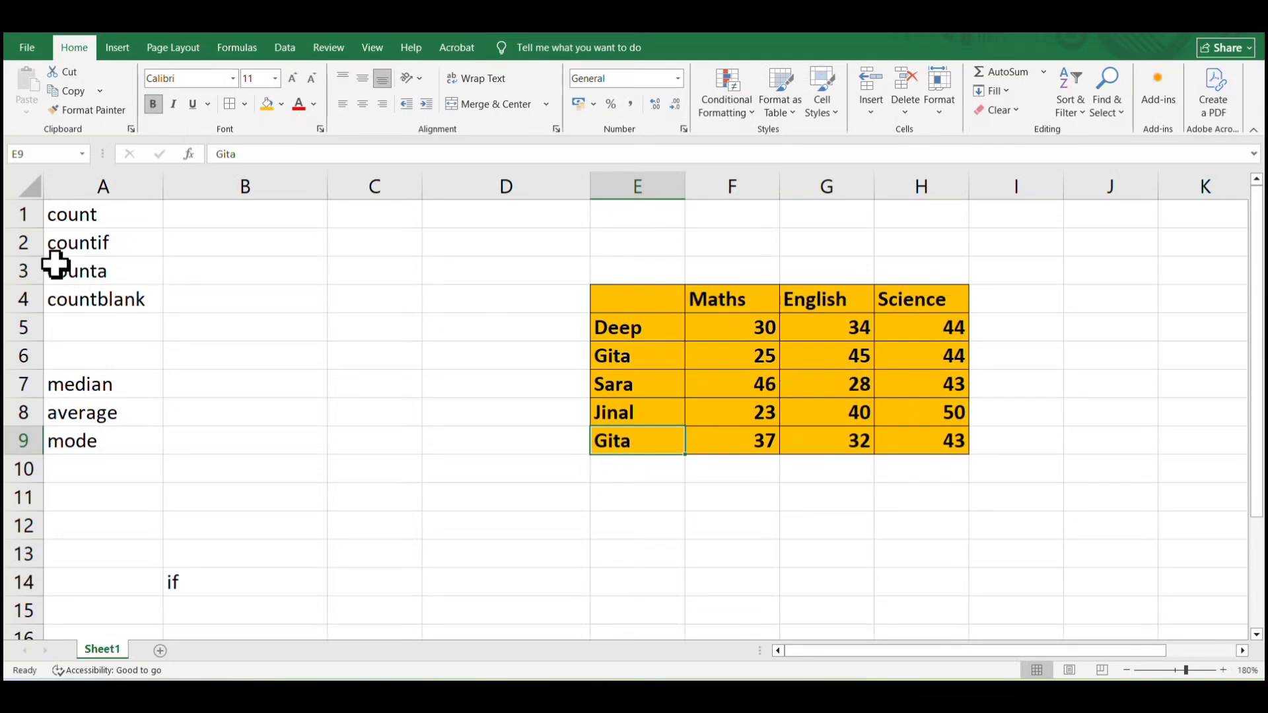
# Step: Look over the count, countif, counta and countblank labels in column A and the names and marks in the E4:H9 table
pyautogui.click(82, 213)
pyautogui.click(102, 246)
pyautogui.click(113, 267)
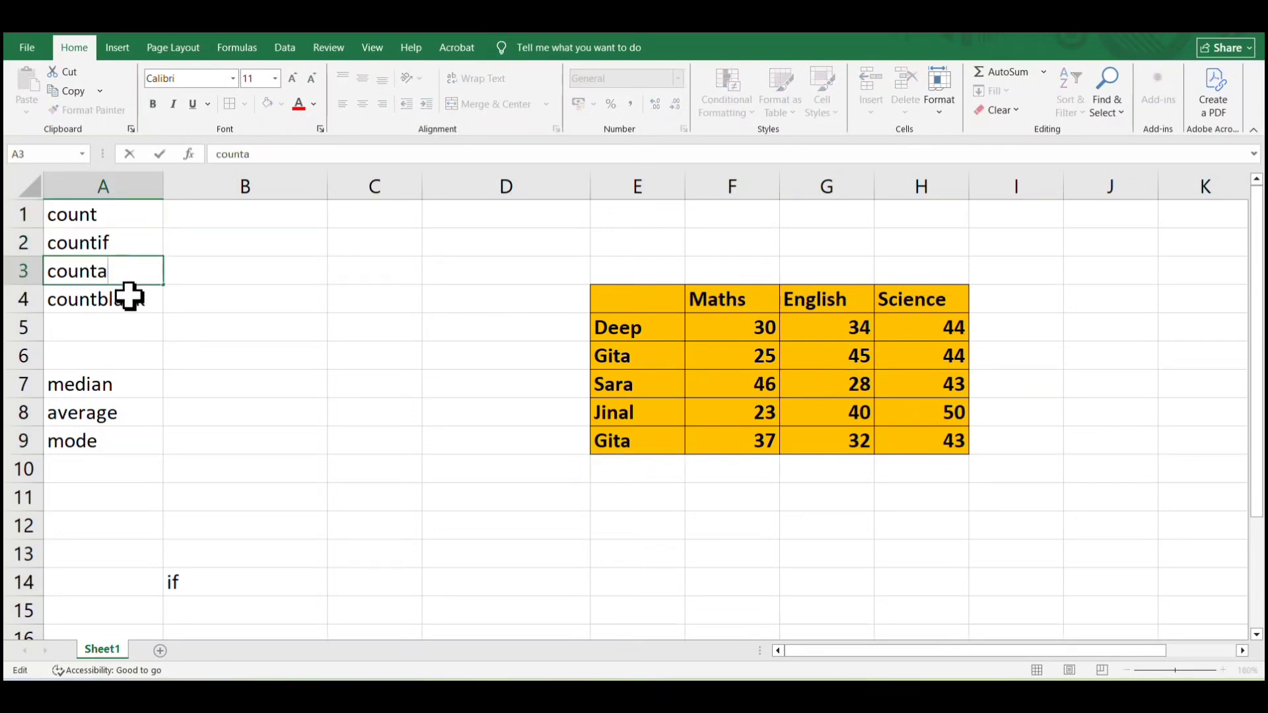
pyautogui.click(142, 322)
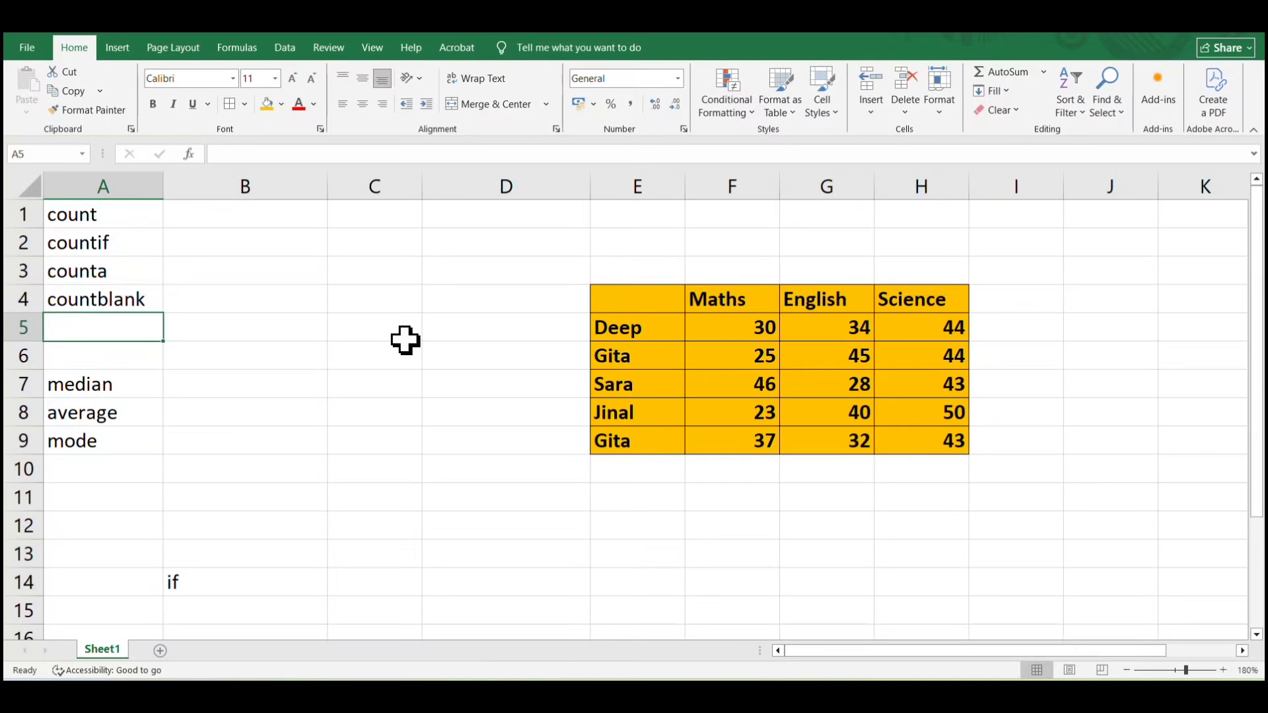
pyautogui.click(122, 249)
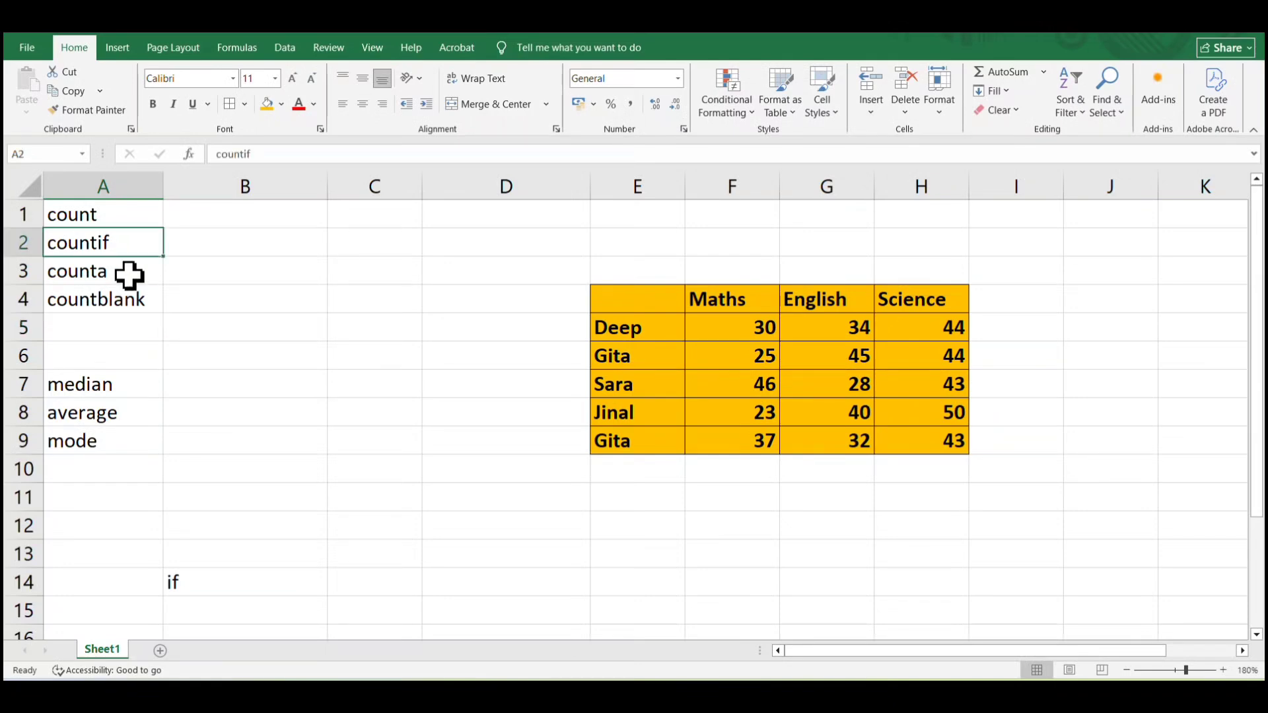
pyautogui.click(127, 222)
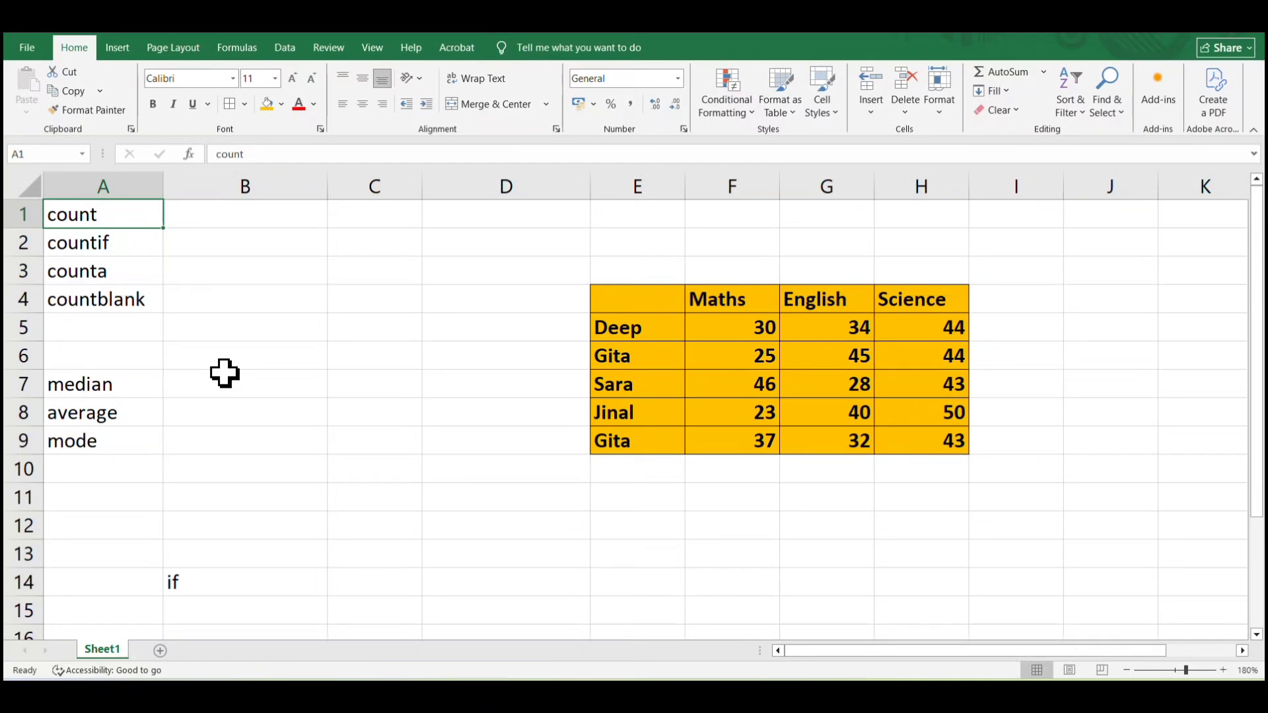
pyautogui.click(665, 303)
pyautogui.click(667, 323)
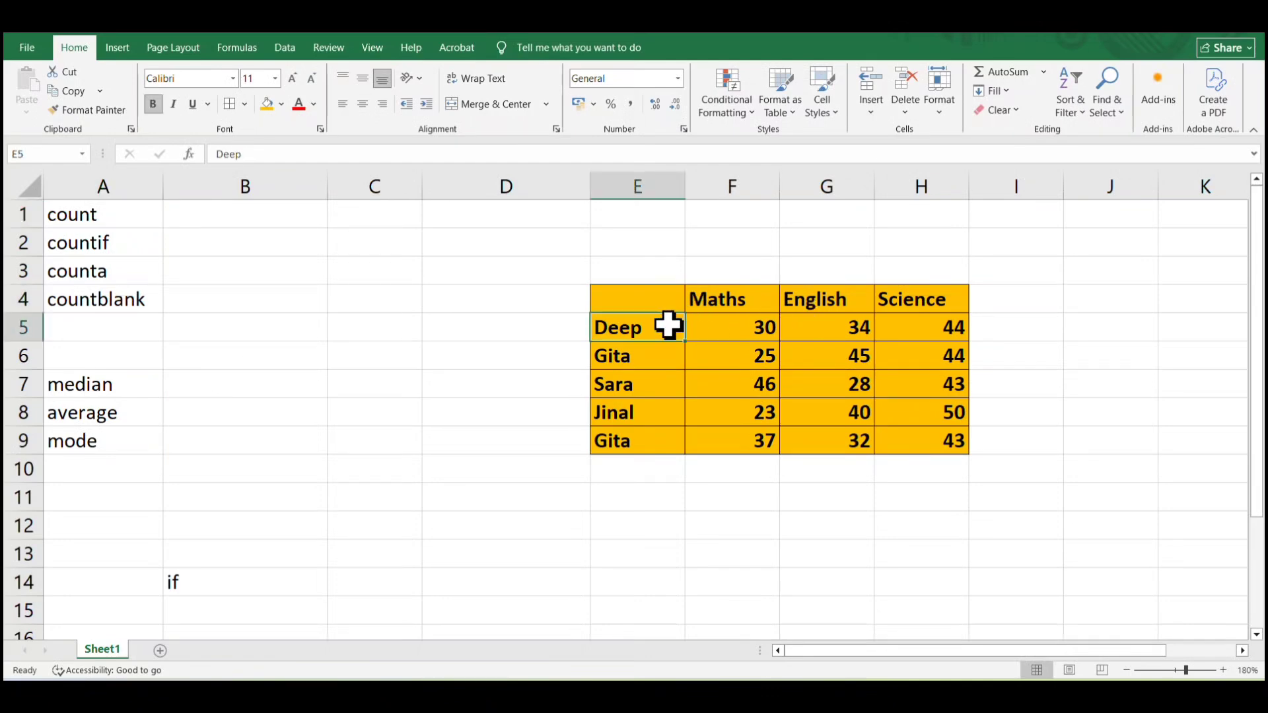
pyautogui.click(667, 350)
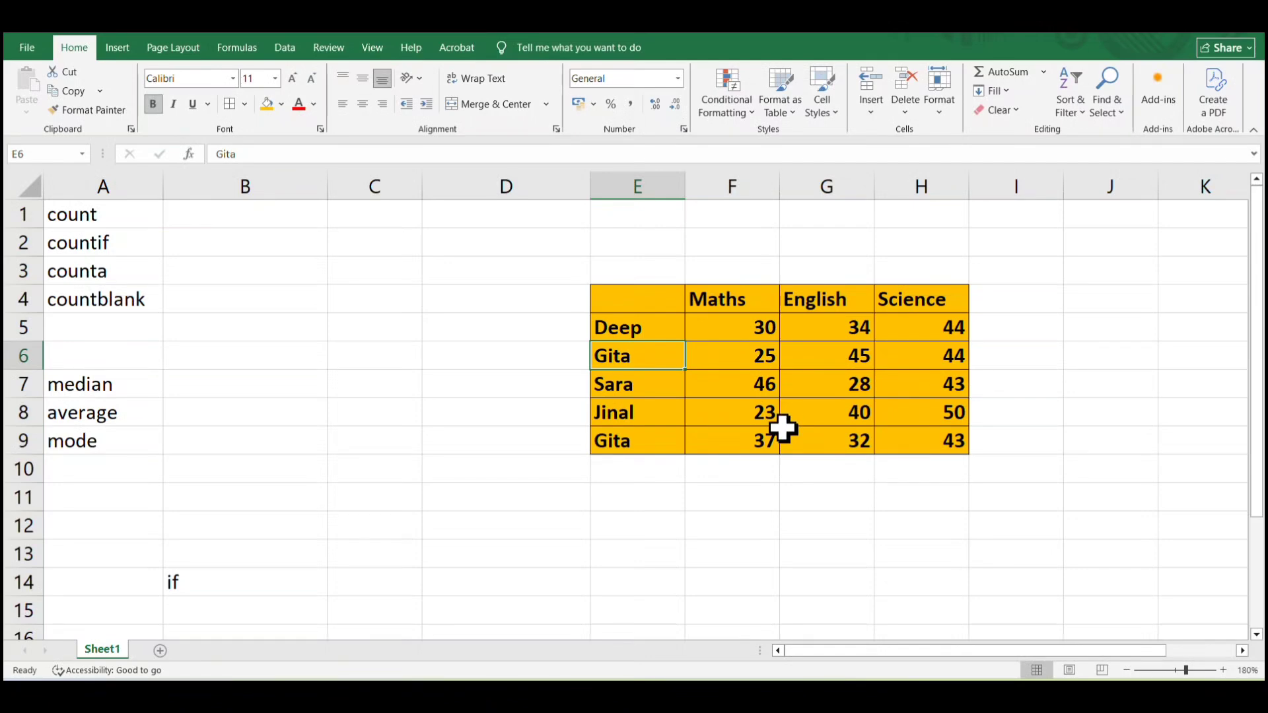
pyautogui.click(374, 384)
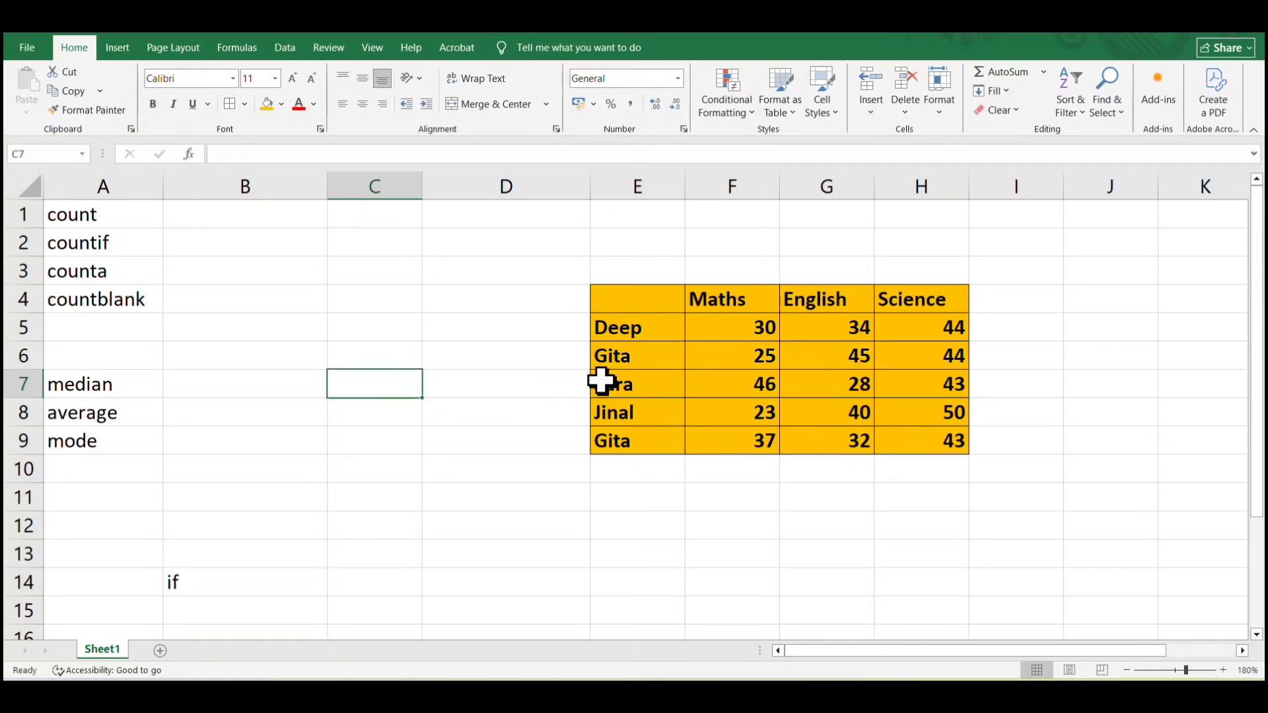
pyautogui.click(119, 223)
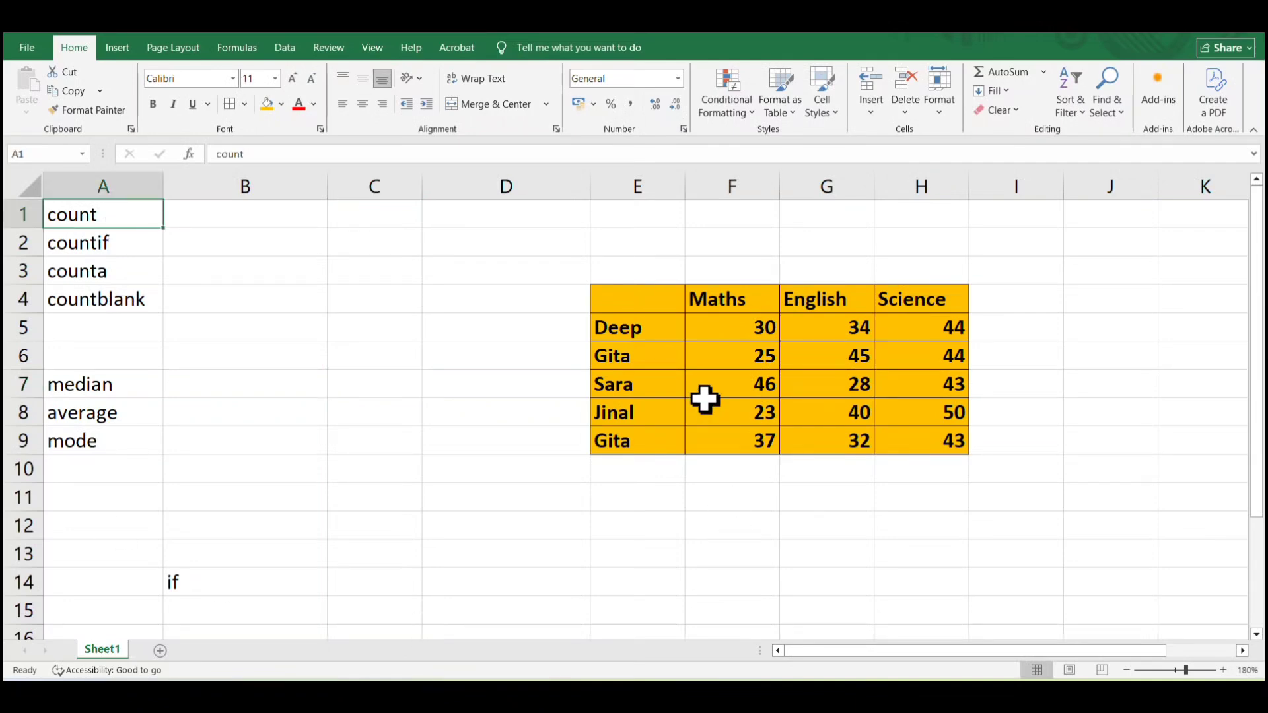
pyautogui.click(720, 334)
pyautogui.click(812, 328)
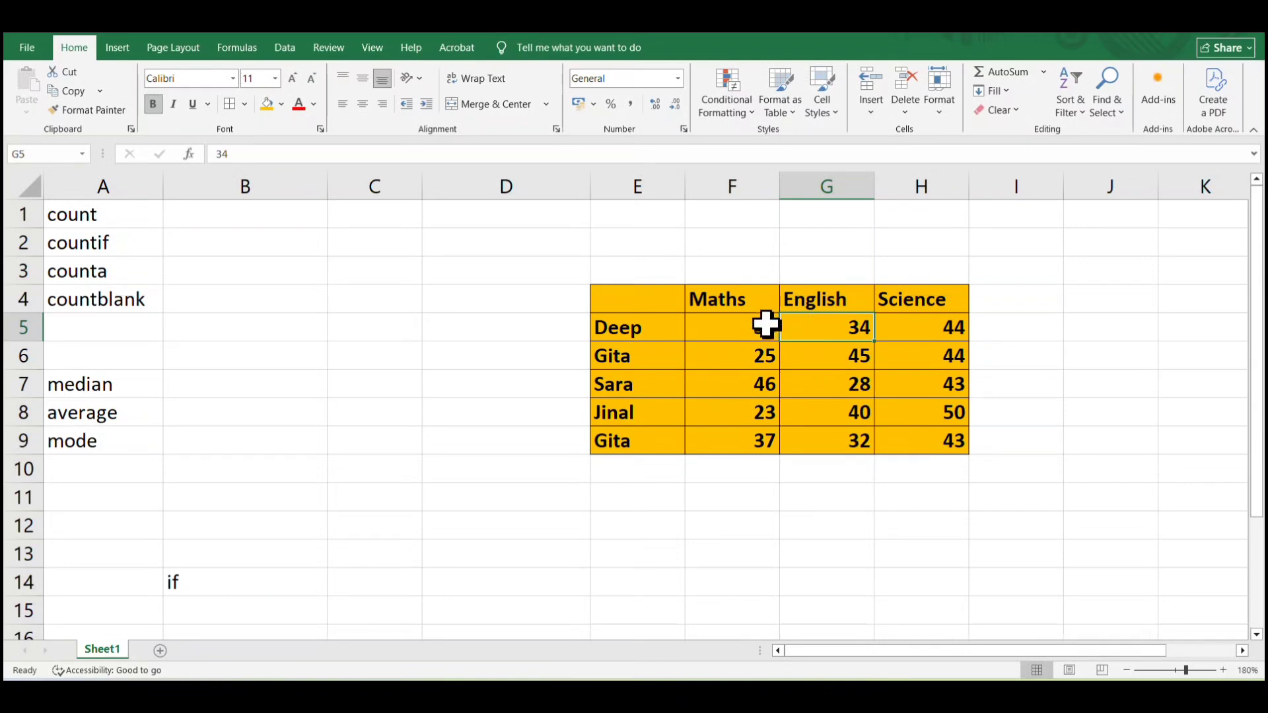
# Step: Enter the formula =COUNT(E4:H9) in cell B1 beside the count label
pyautogui.click(758, 343)
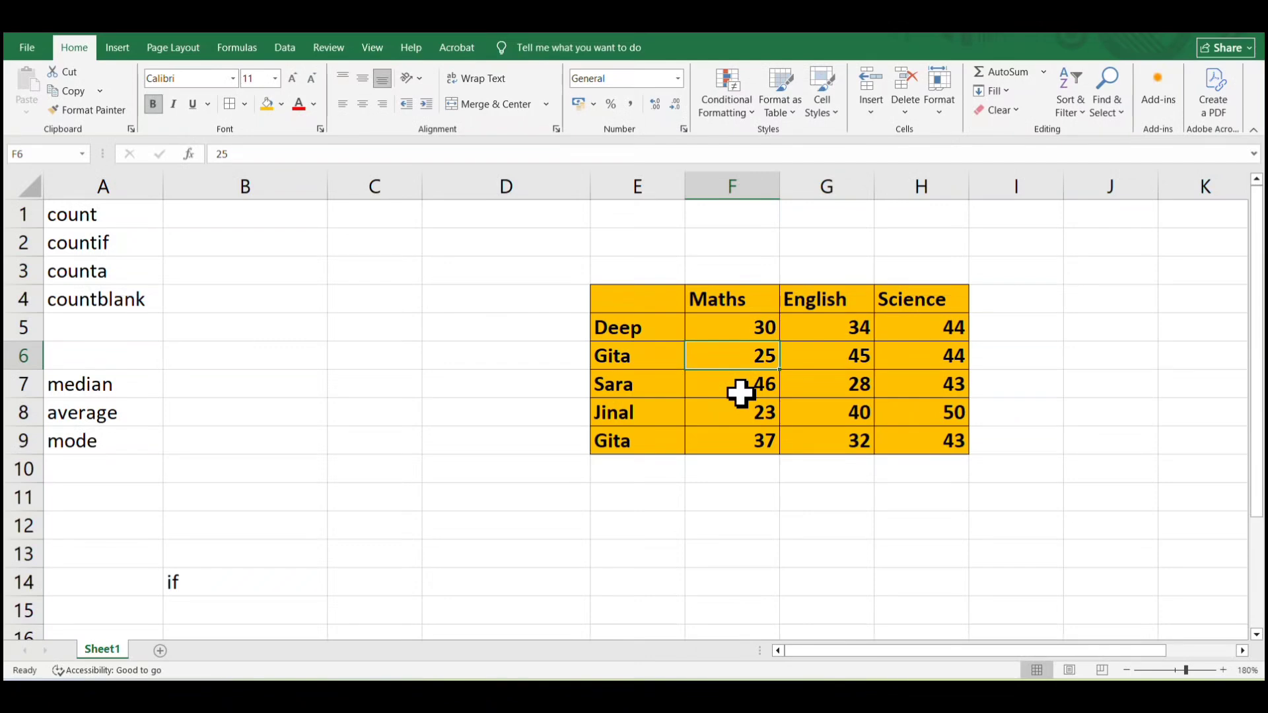
pyautogui.click(764, 328)
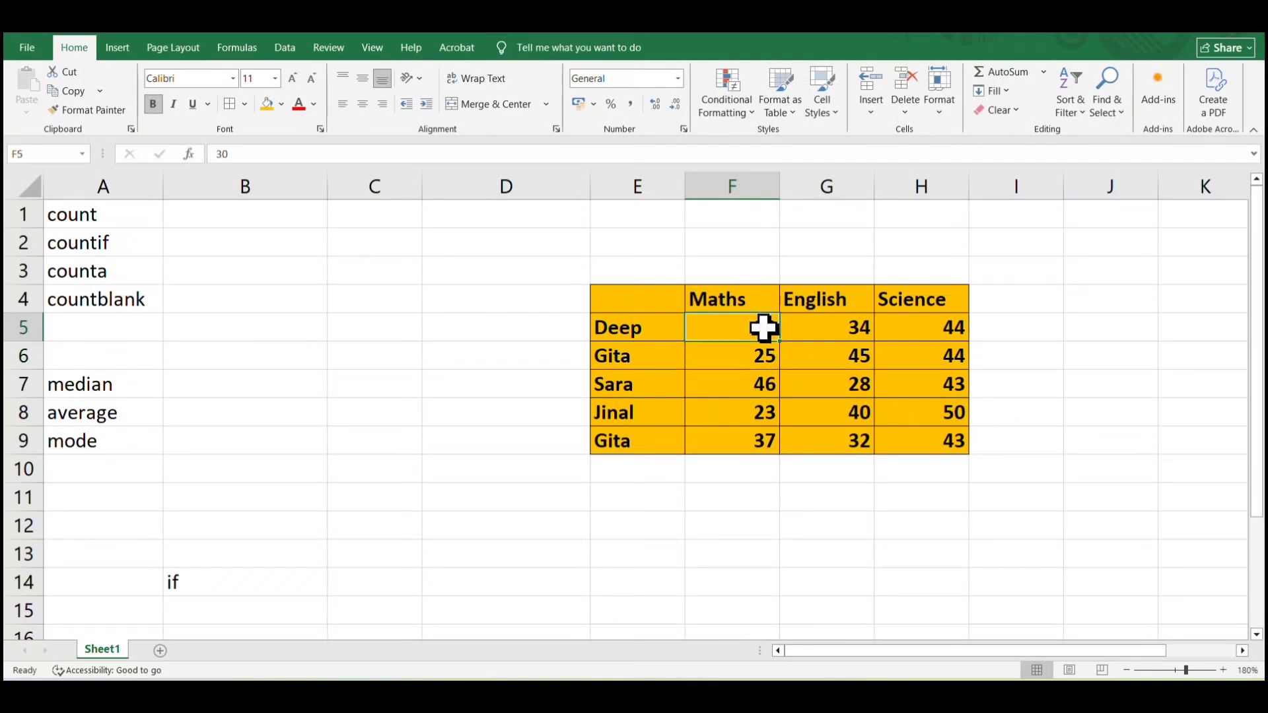
pyautogui.click(634, 331)
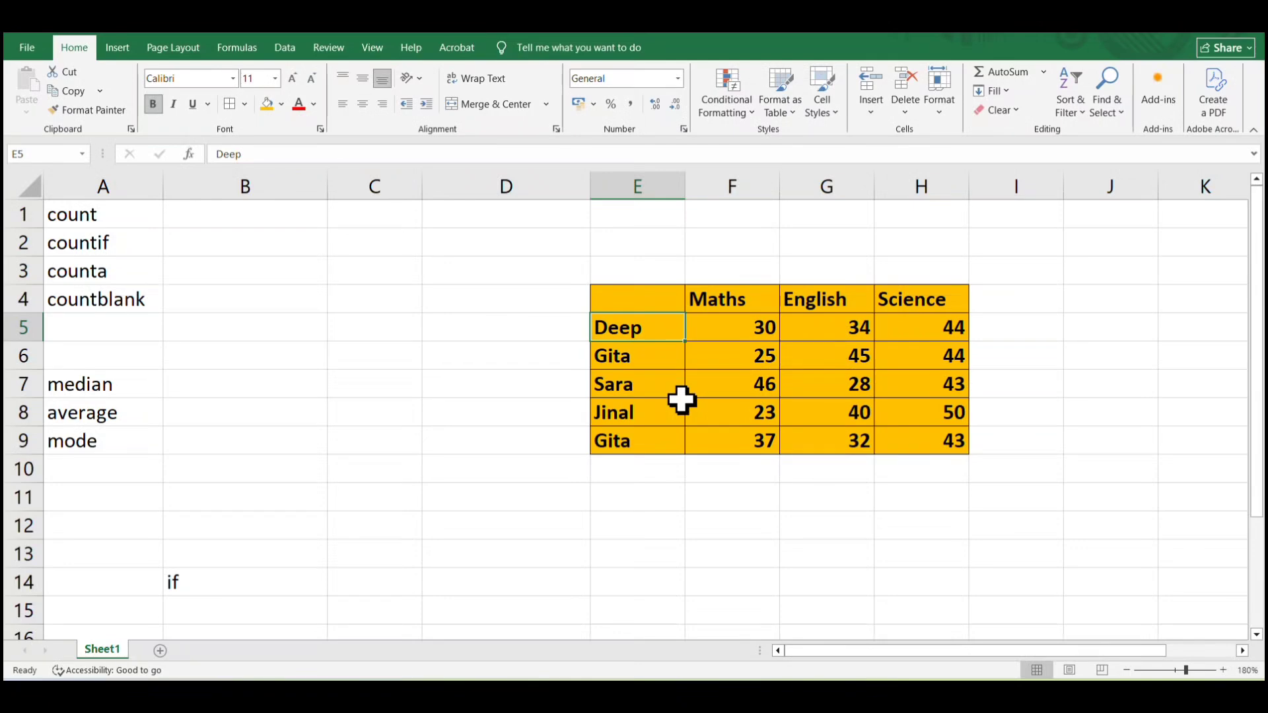
pyautogui.click(218, 214)
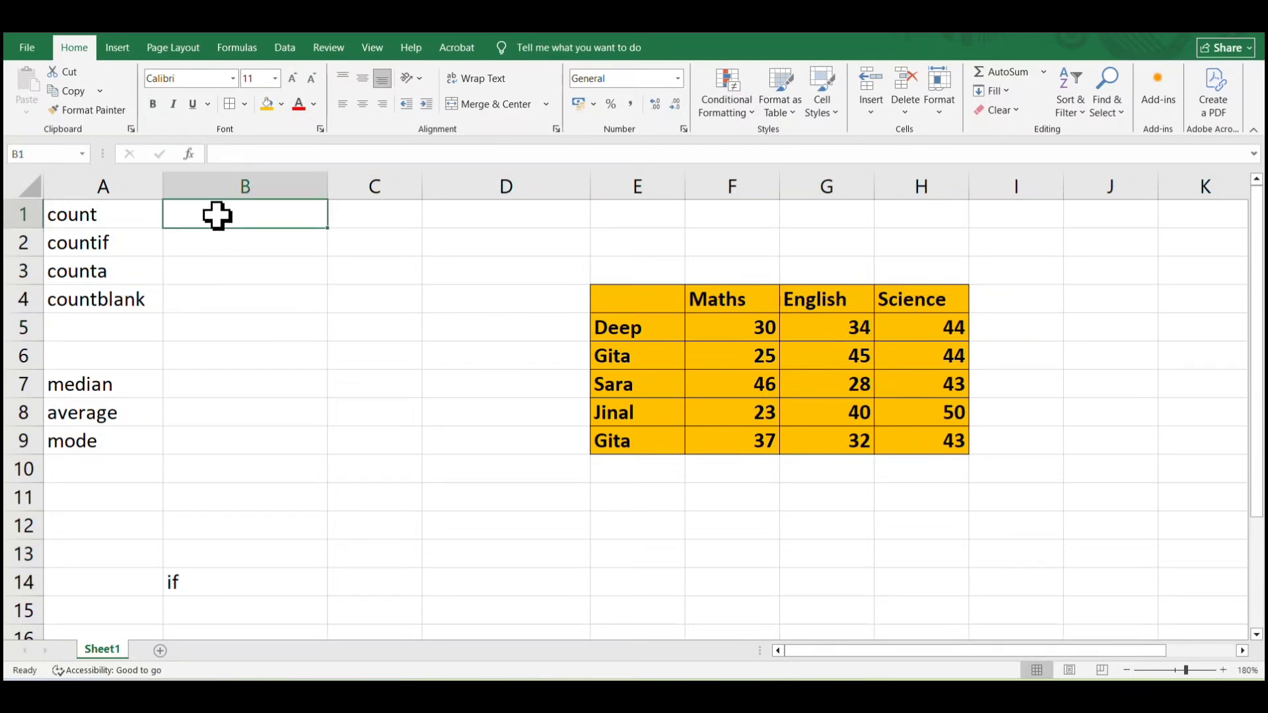
pyautogui.write('=coun')
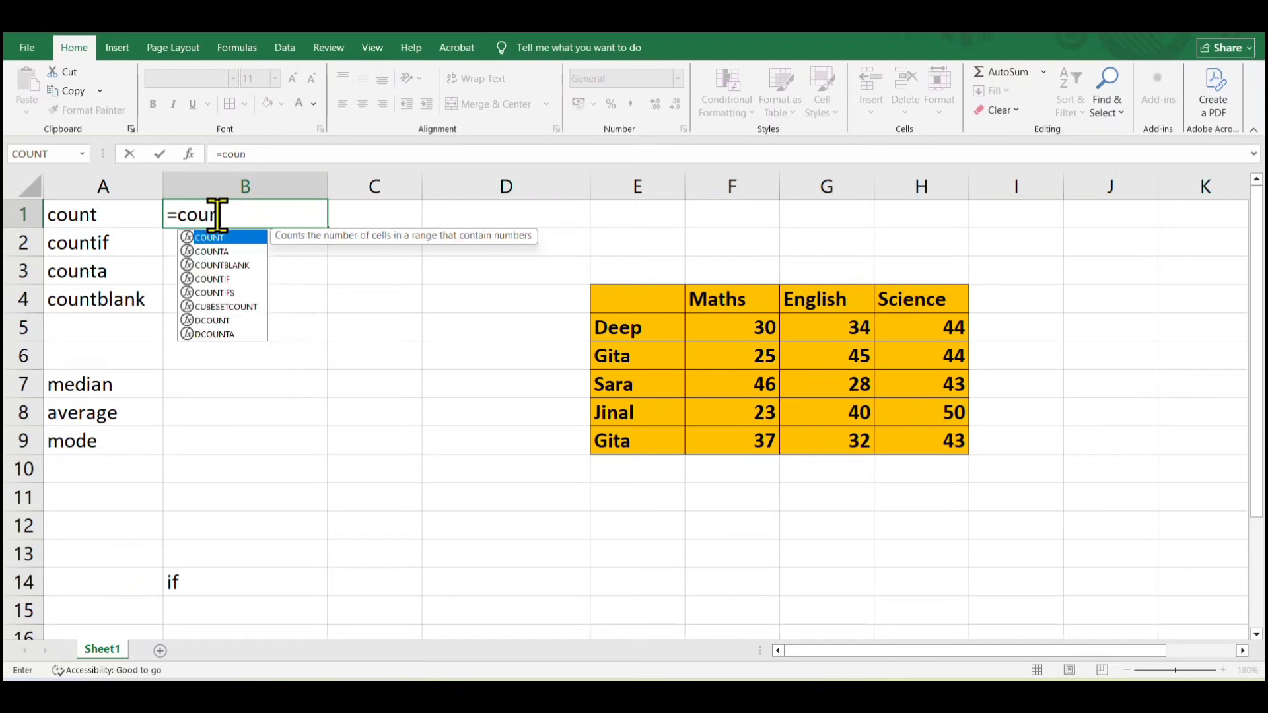
pyautogui.write('t(')
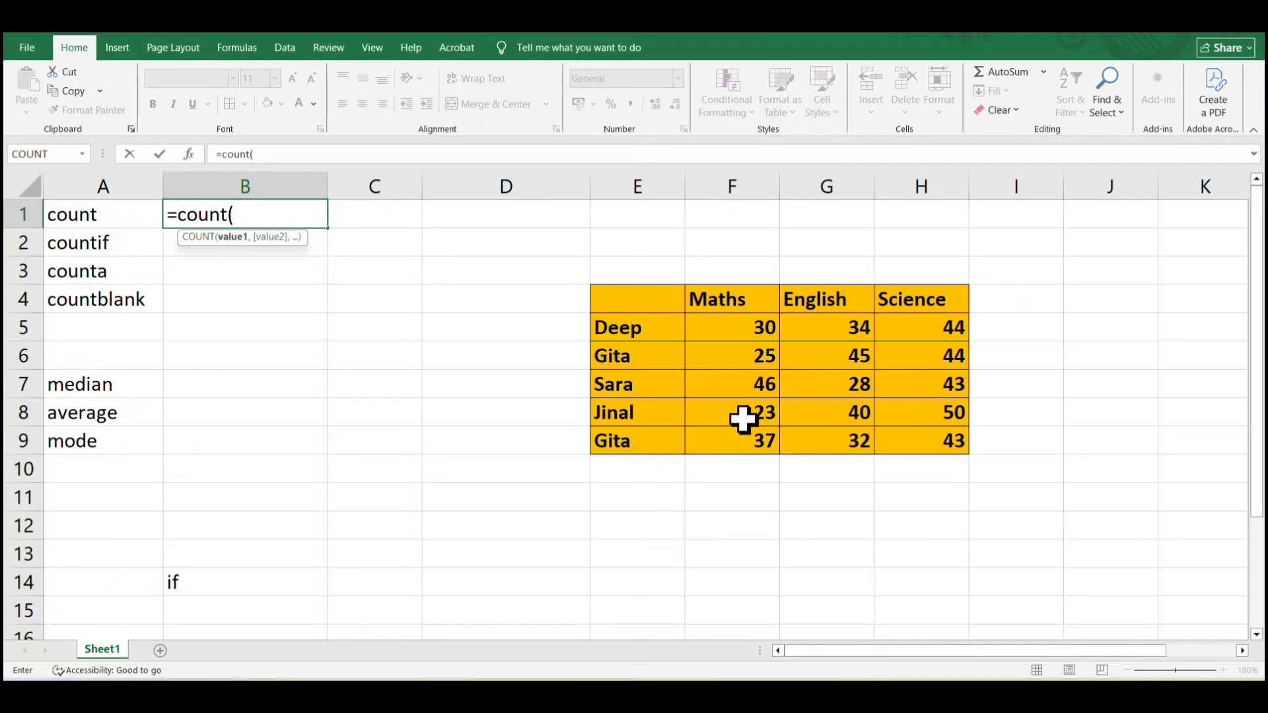
pyautogui.click(631, 302)
pyautogui.moveTo(631, 302); pyautogui.dragTo(896, 436)
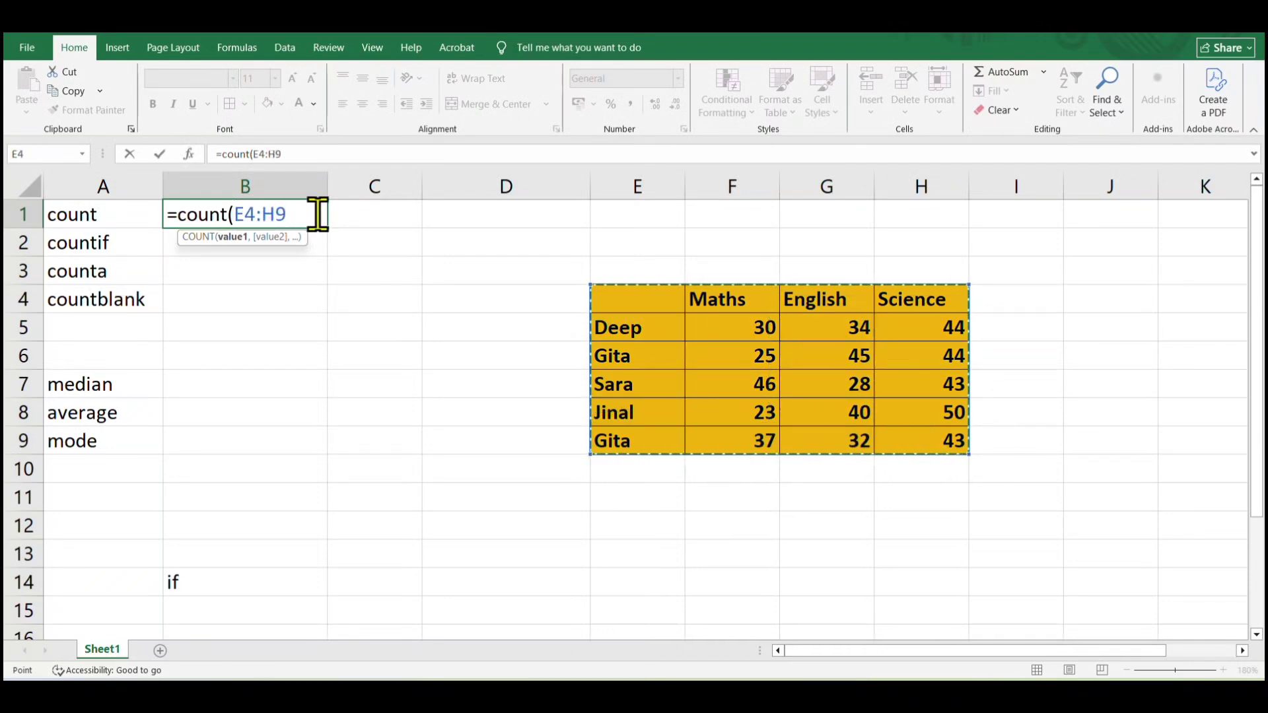
pyautogui.write(')')
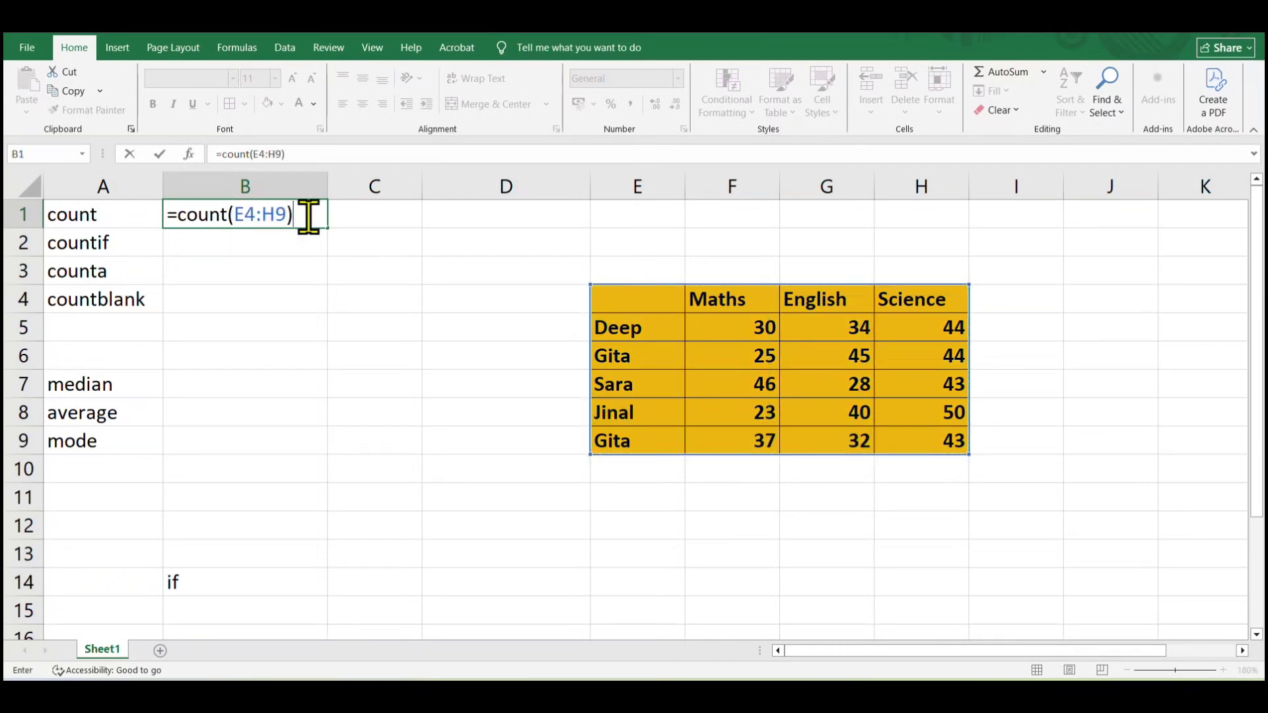
pyautogui.press('Return')
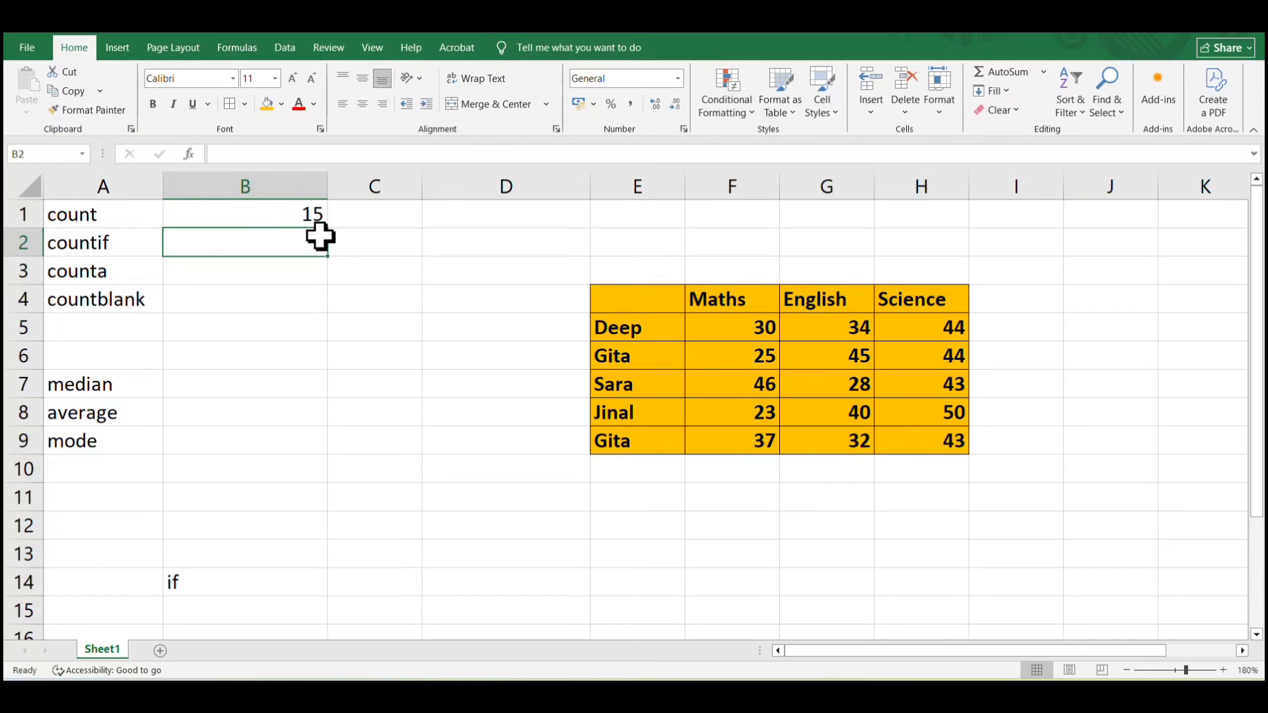
# Step: Review the COUNT formula in B1 and go through the Maths marks in F5:F9 that it counts
pyautogui.press('Up')
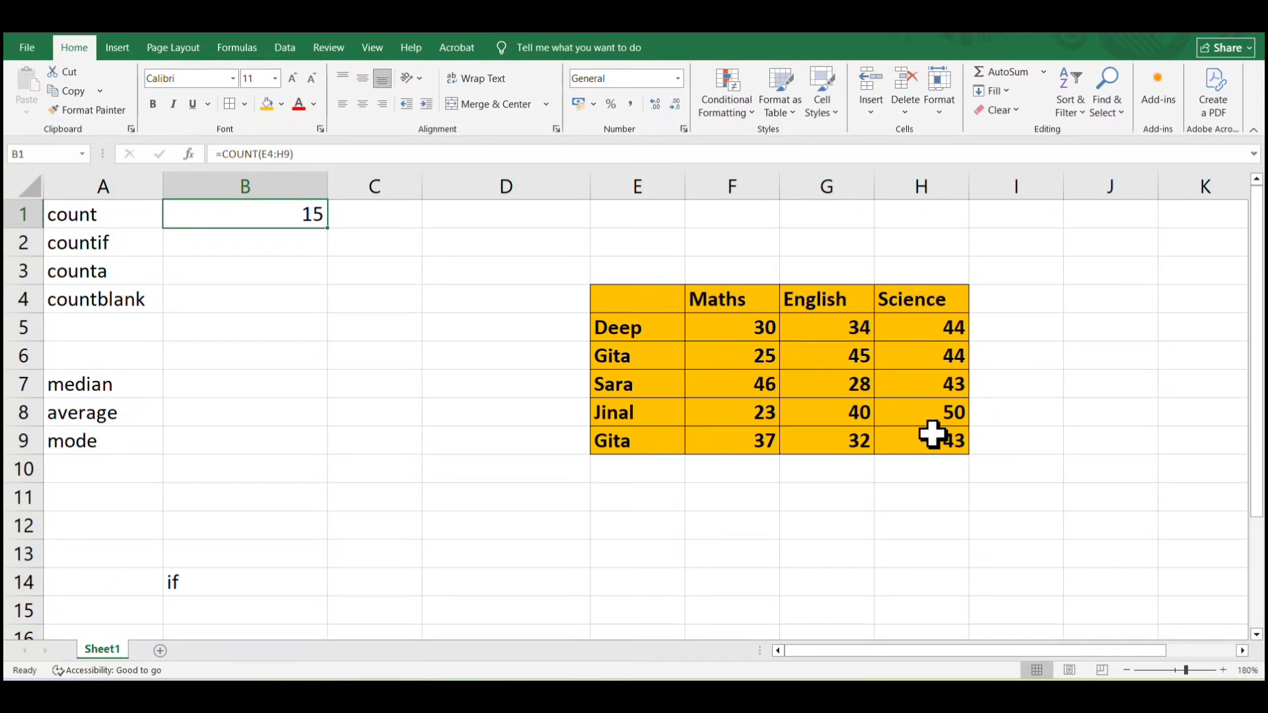
pyautogui.click(750, 331)
pyautogui.click(764, 368)
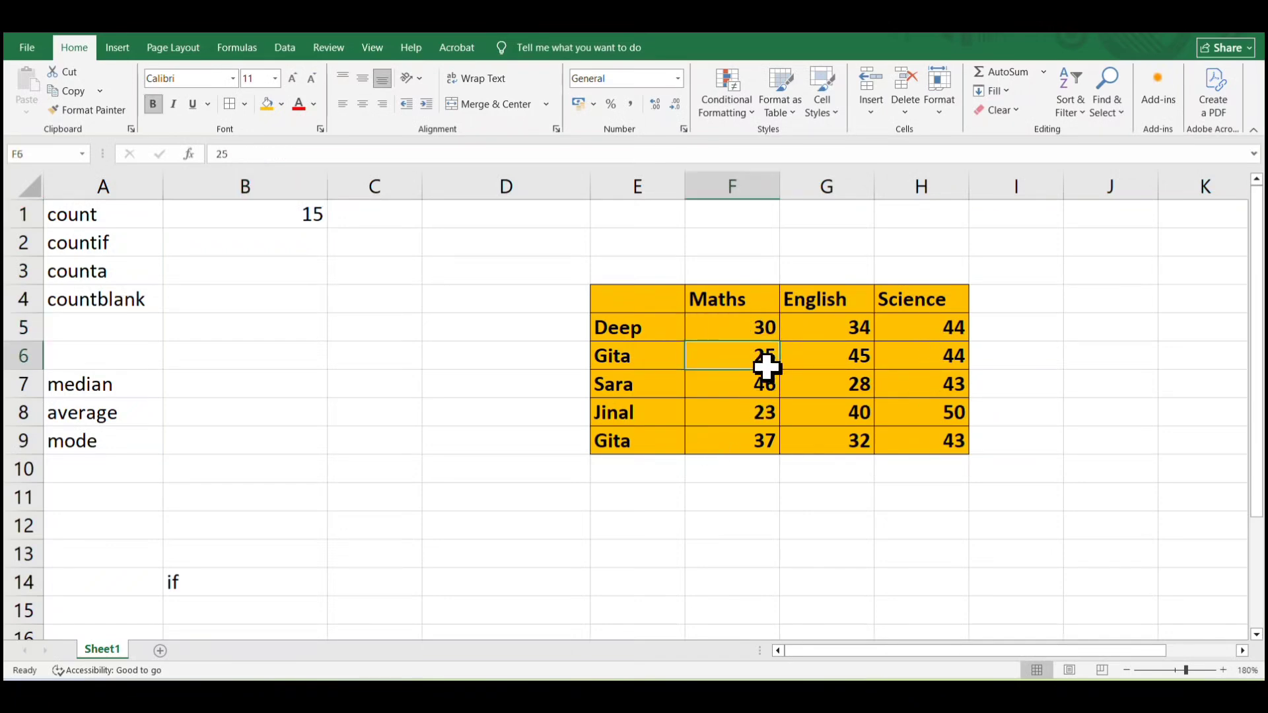
pyautogui.click(761, 386)
pyautogui.click(760, 415)
pyautogui.click(760, 437)
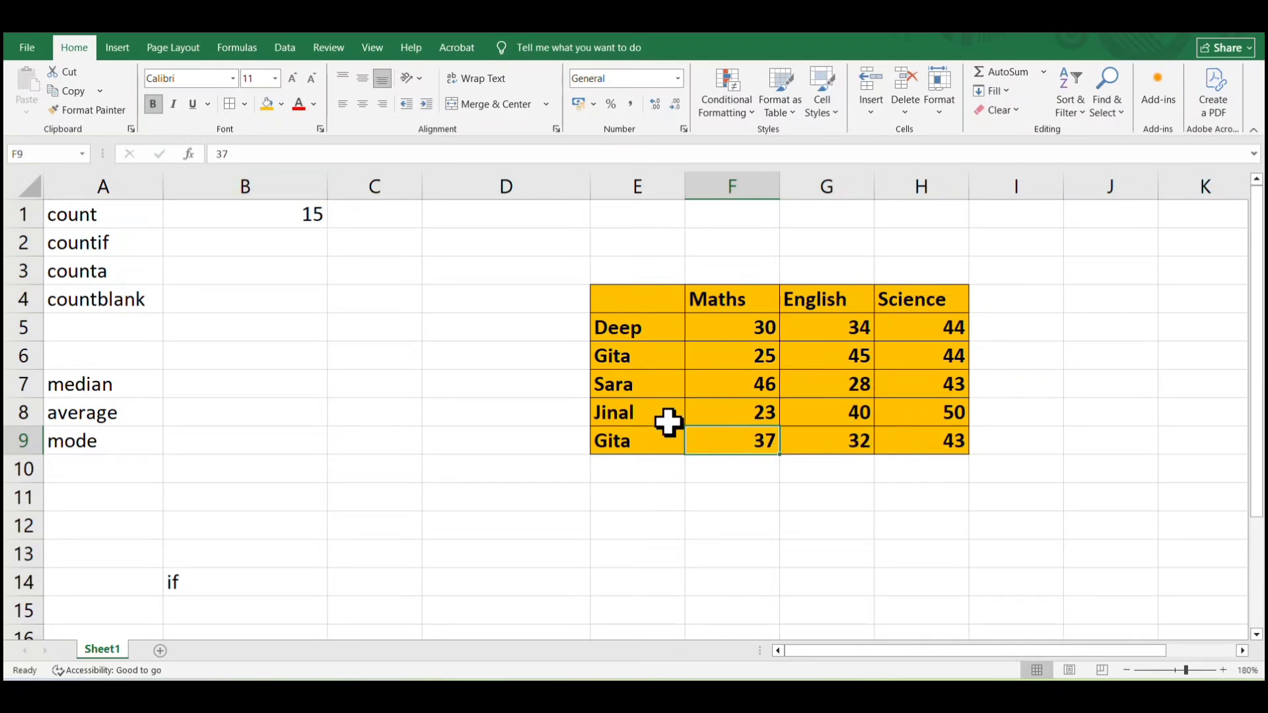
# Step: Replace the student name in cell E8 with the number 16
pyautogui.click(636, 418)
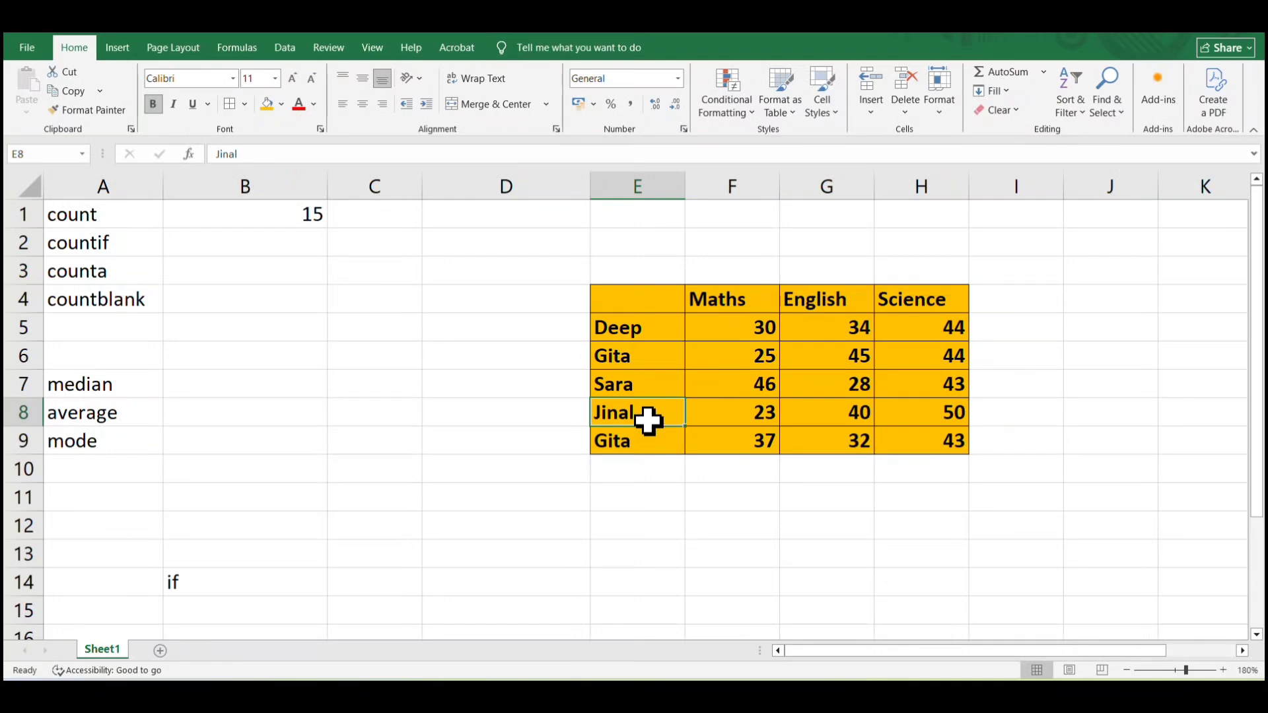
pyautogui.write('16')
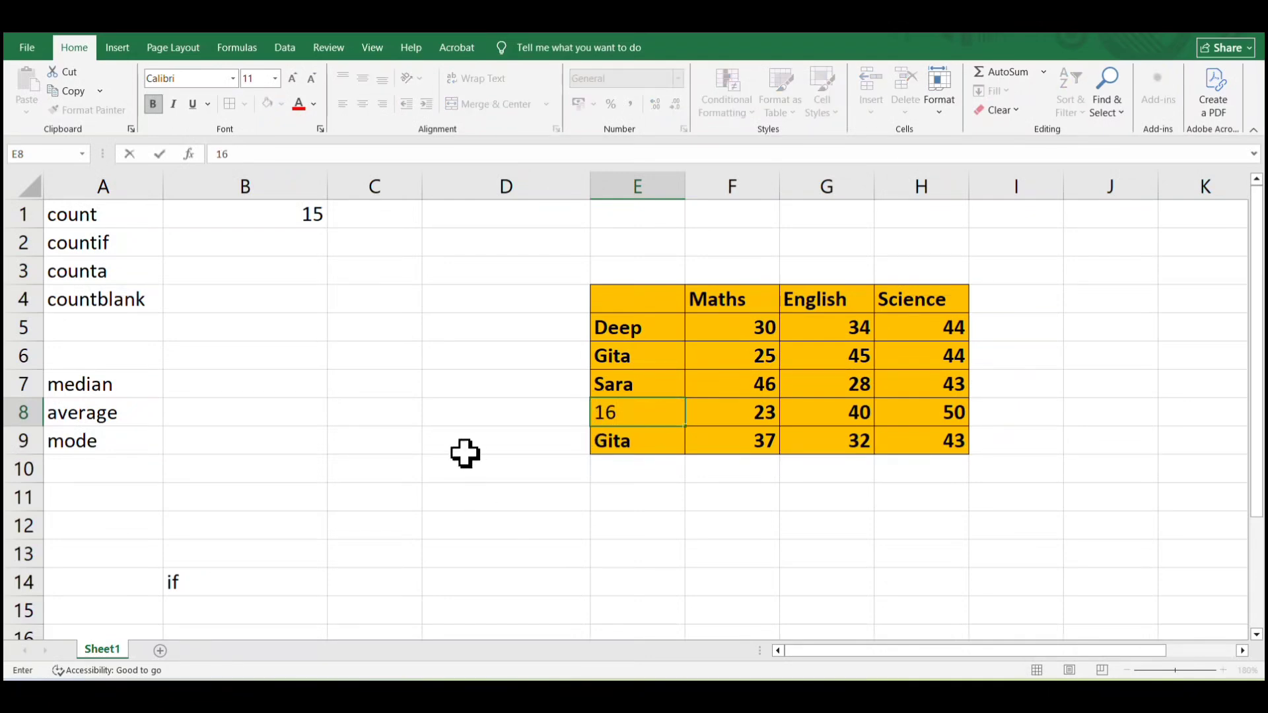
pyautogui.click(464, 453)
pyautogui.click(672, 418)
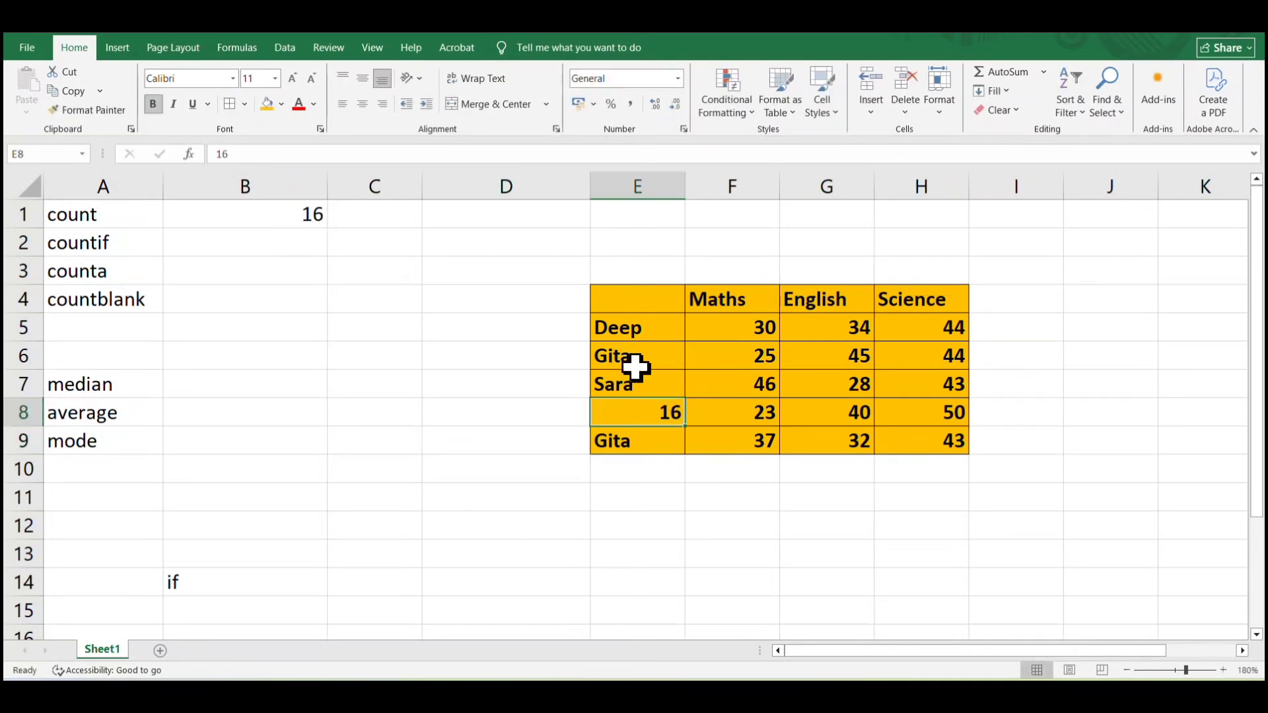
# Step: Replace the student name in cell E7 with the number 99
pyautogui.click(638, 383)
pyautogui.doubleClick(622, 375)
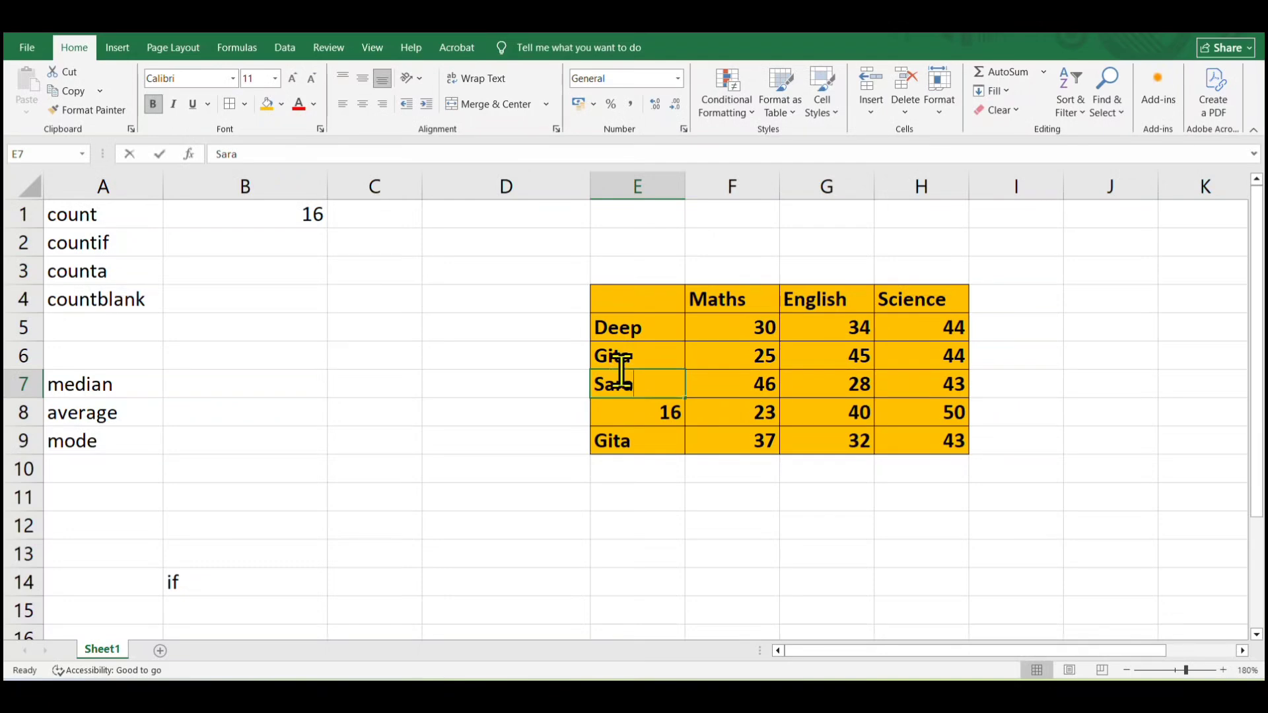
pyautogui.press('BackSpace')
pyautogui.press('BackSpace')
pyautogui.press('BackSpace')
pyautogui.press('BackSpace')
pyautogui.write('99')
pyautogui.click(509, 529)
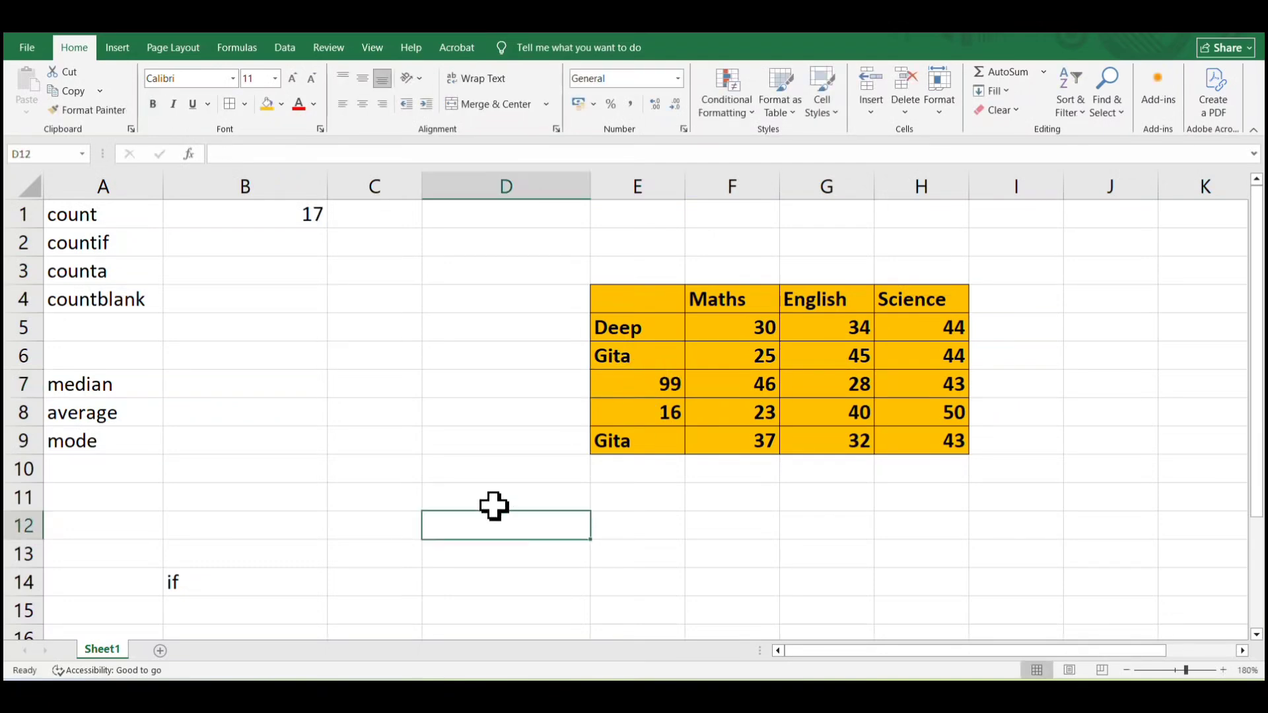
# Step: Check the COUNT formula in B1, and undo the number entries in cells E7 and E8
pyautogui.click(292, 217)
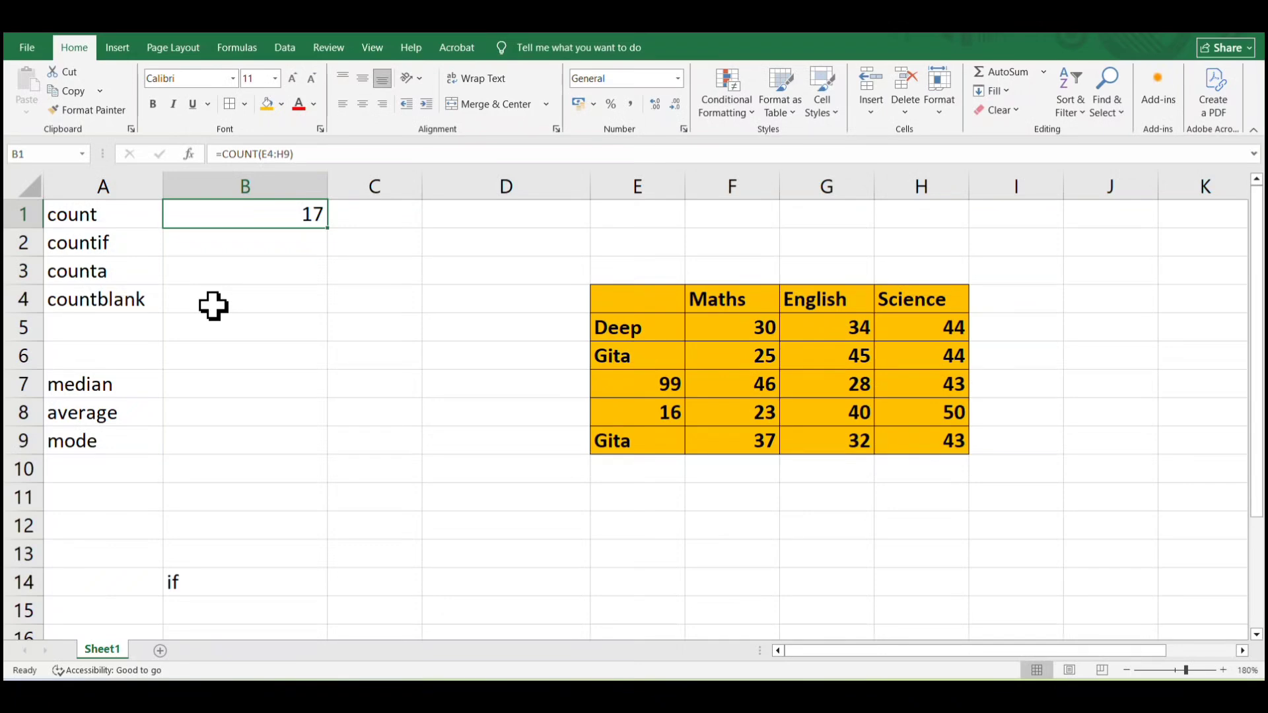
pyautogui.click(85, 222)
pyautogui.click(300, 218)
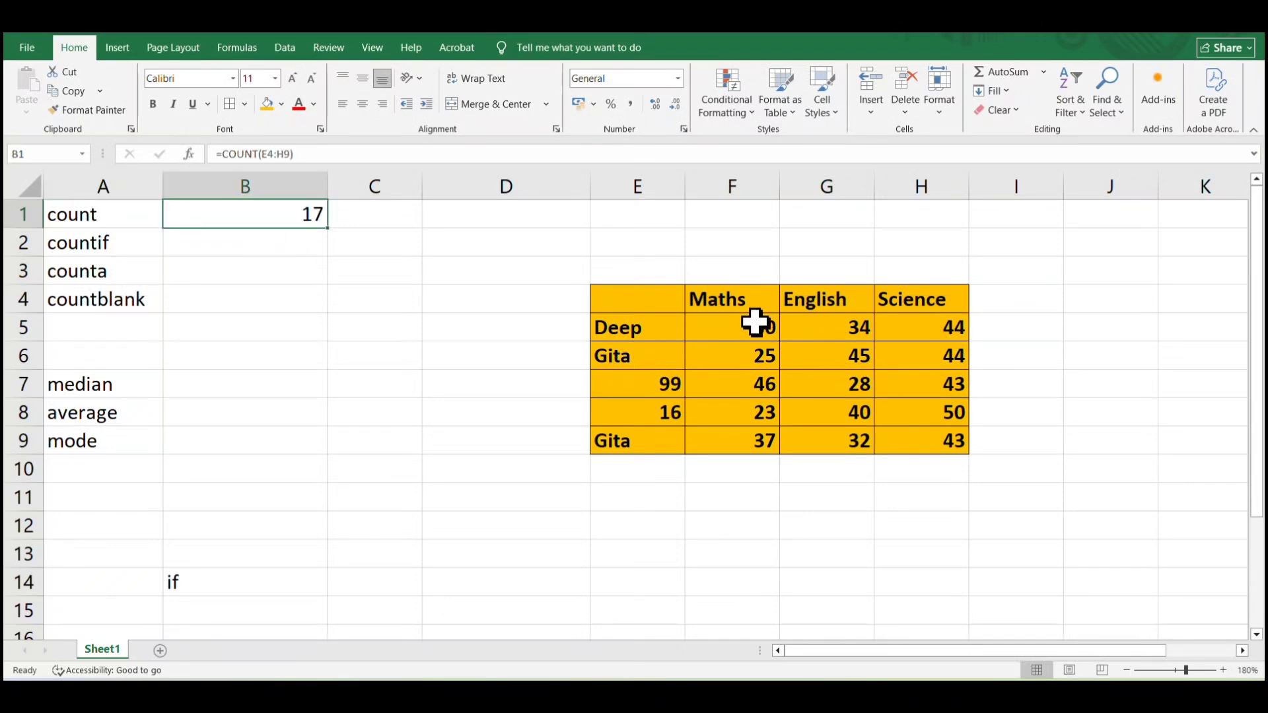
pyautogui.hotkey('ctrl', 'z')
pyautogui.hotkey('ctrl', 'z')
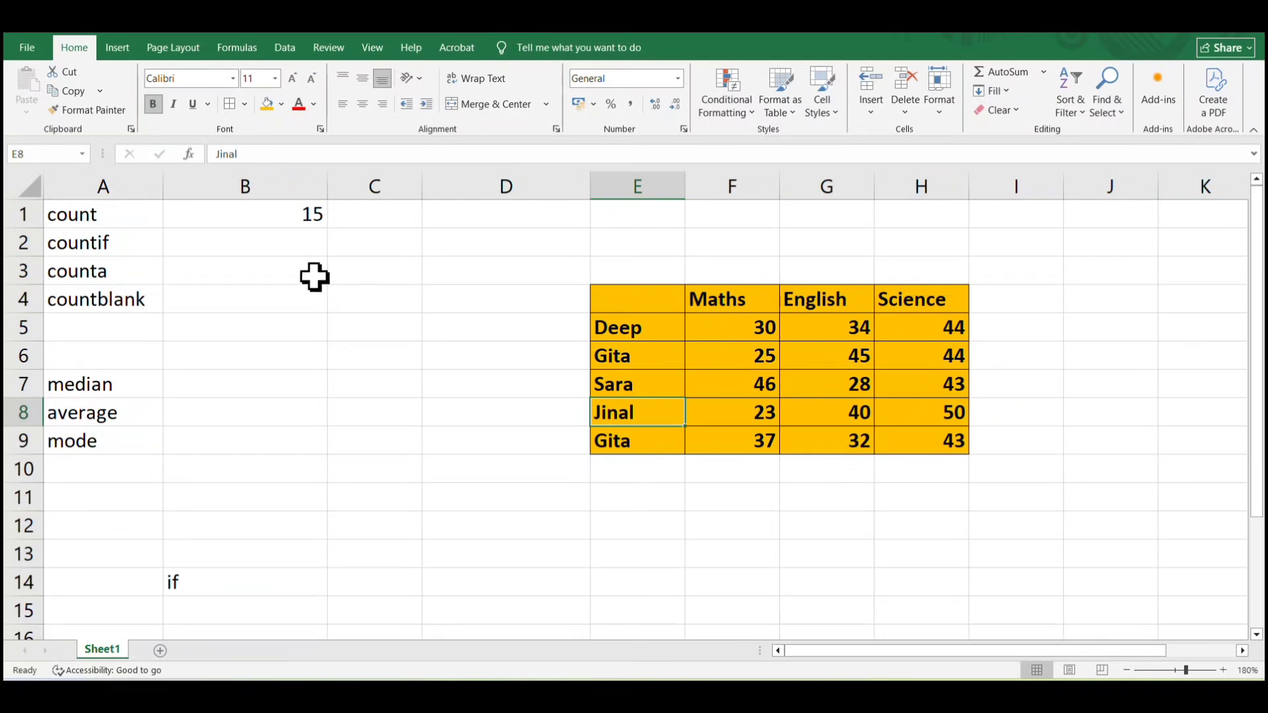
pyautogui.click(529, 477)
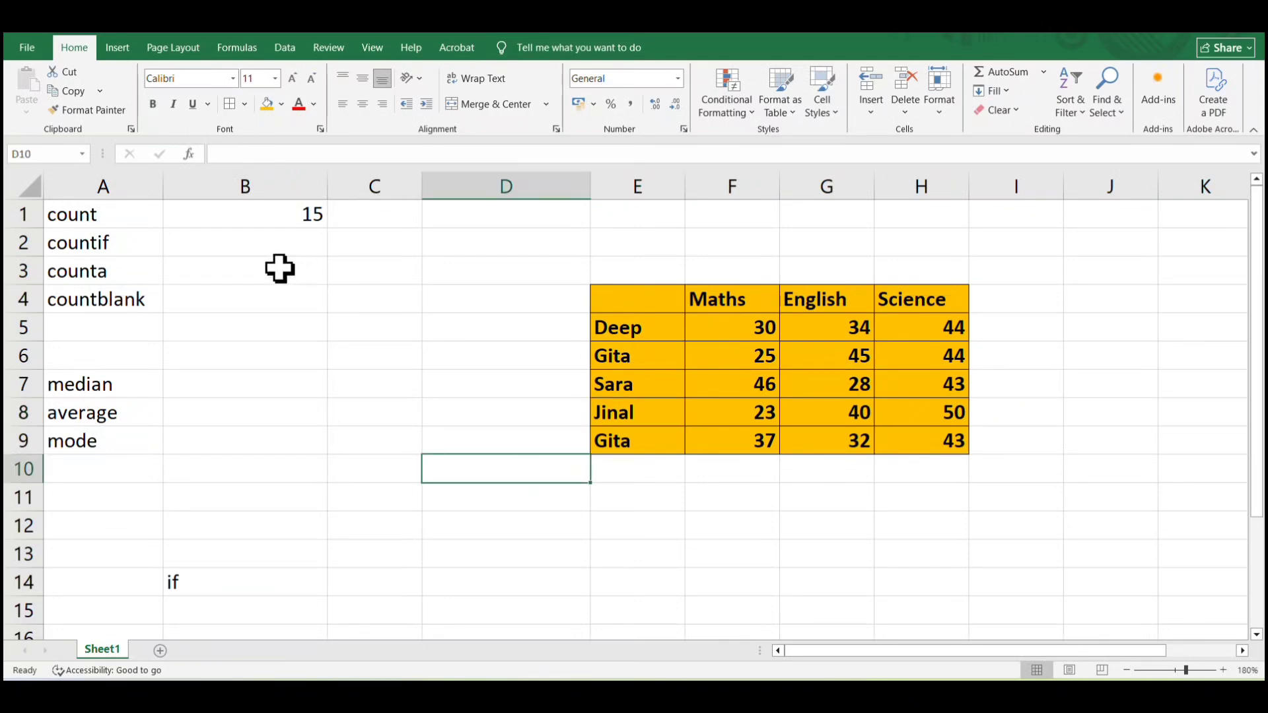
# Step: Examine the countif label in A2 and the repeated student name in cells E6 and E9 of the marks table
pyautogui.click(198, 246)
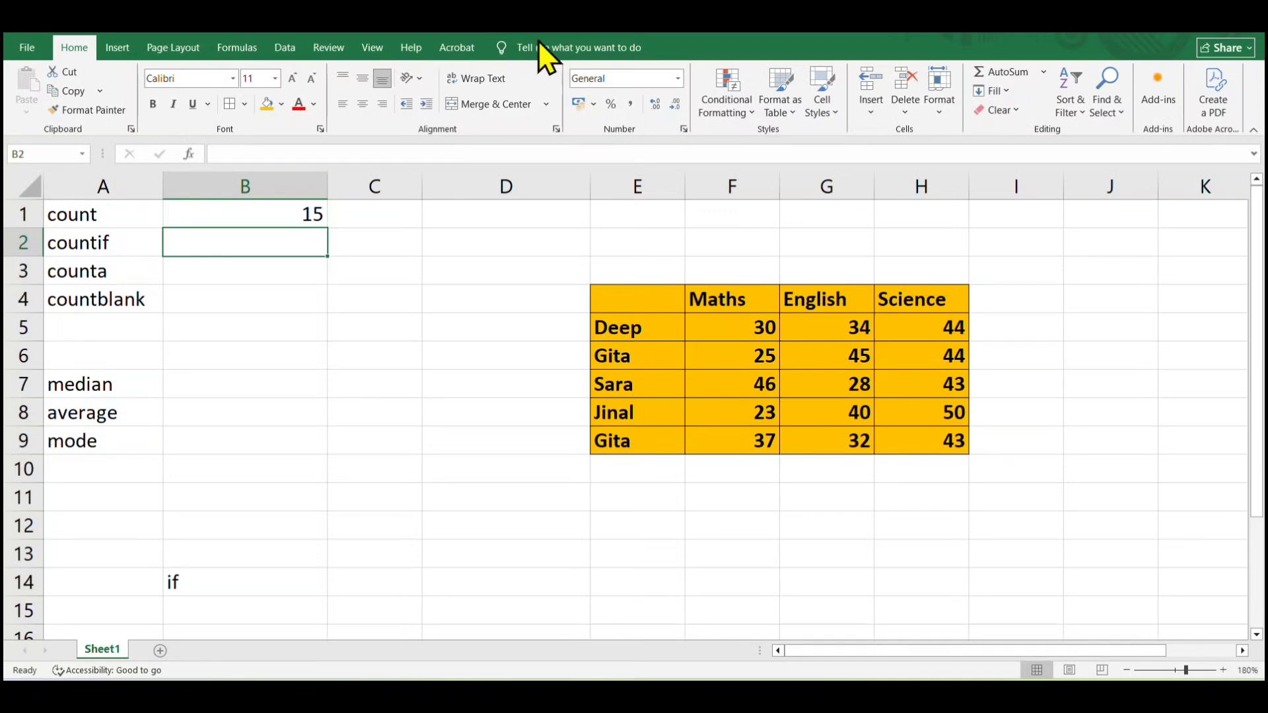
pyautogui.click(551, 29)
pyautogui.click(198, 242)
pyautogui.click(98, 246)
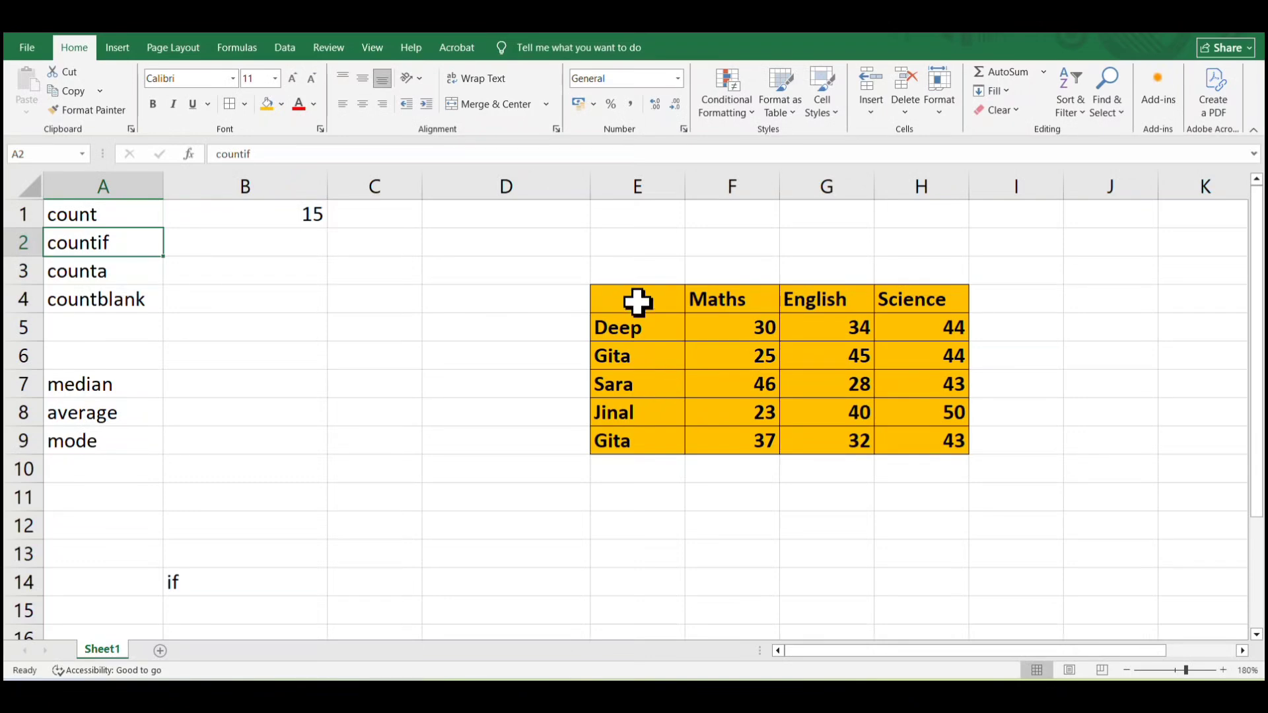
pyautogui.click(642, 328)
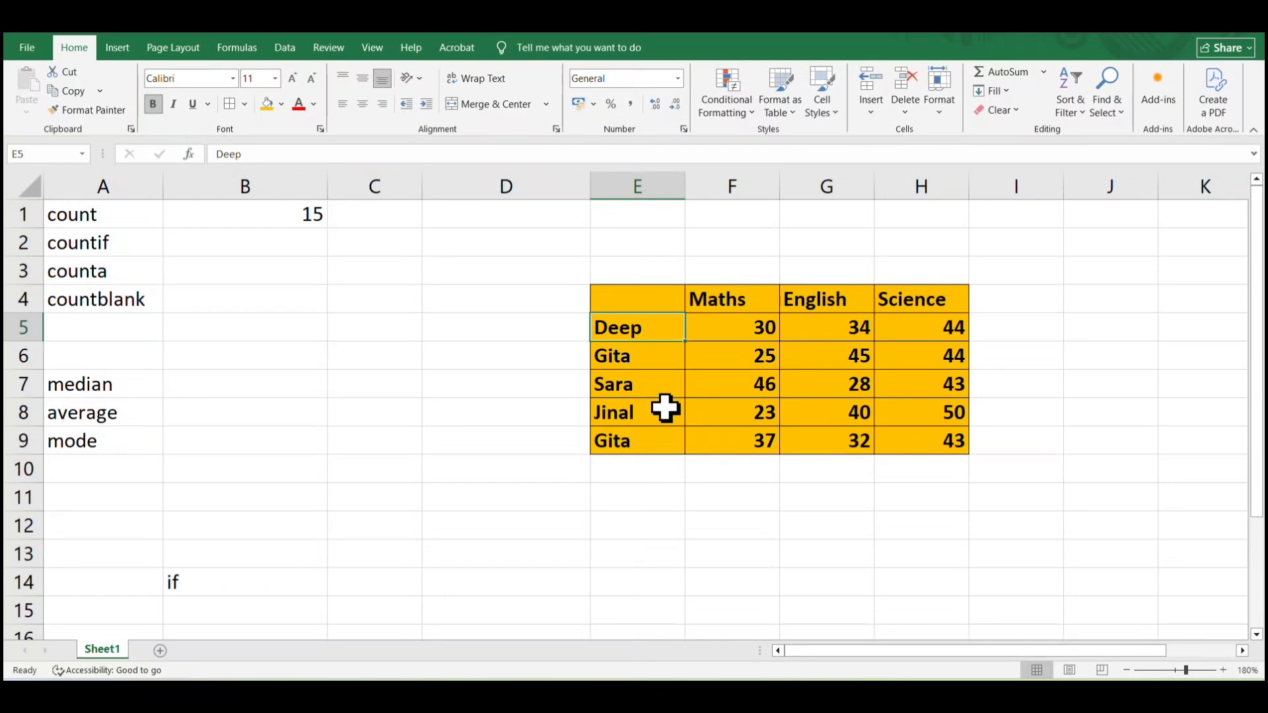
pyautogui.click(643, 358)
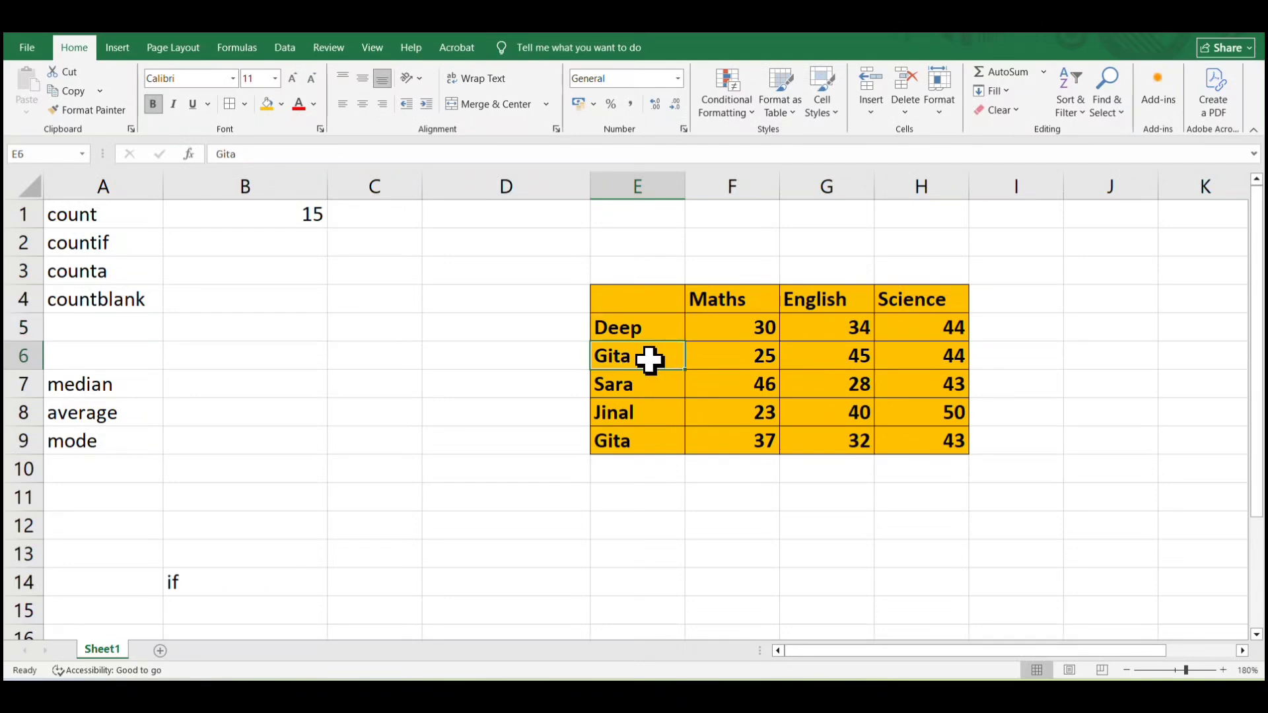
pyautogui.click(641, 442)
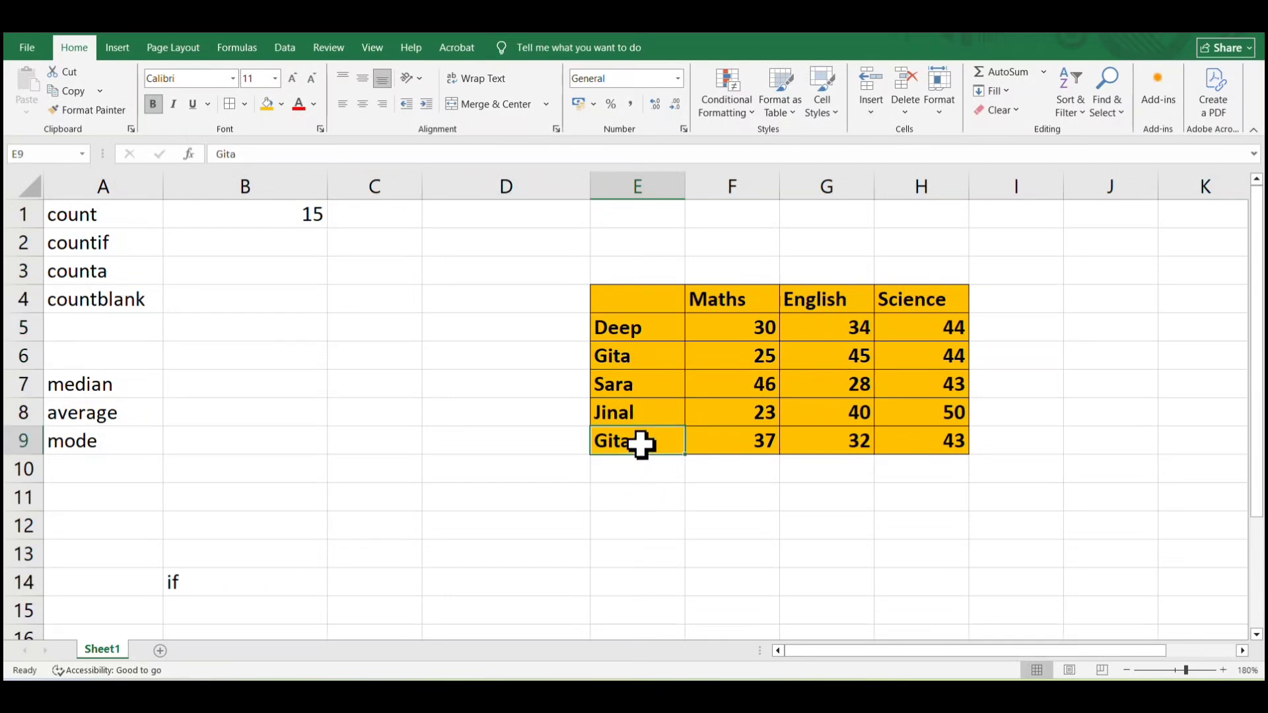
pyautogui.click(623, 355)
pyautogui.click(653, 450)
pyautogui.click(734, 362)
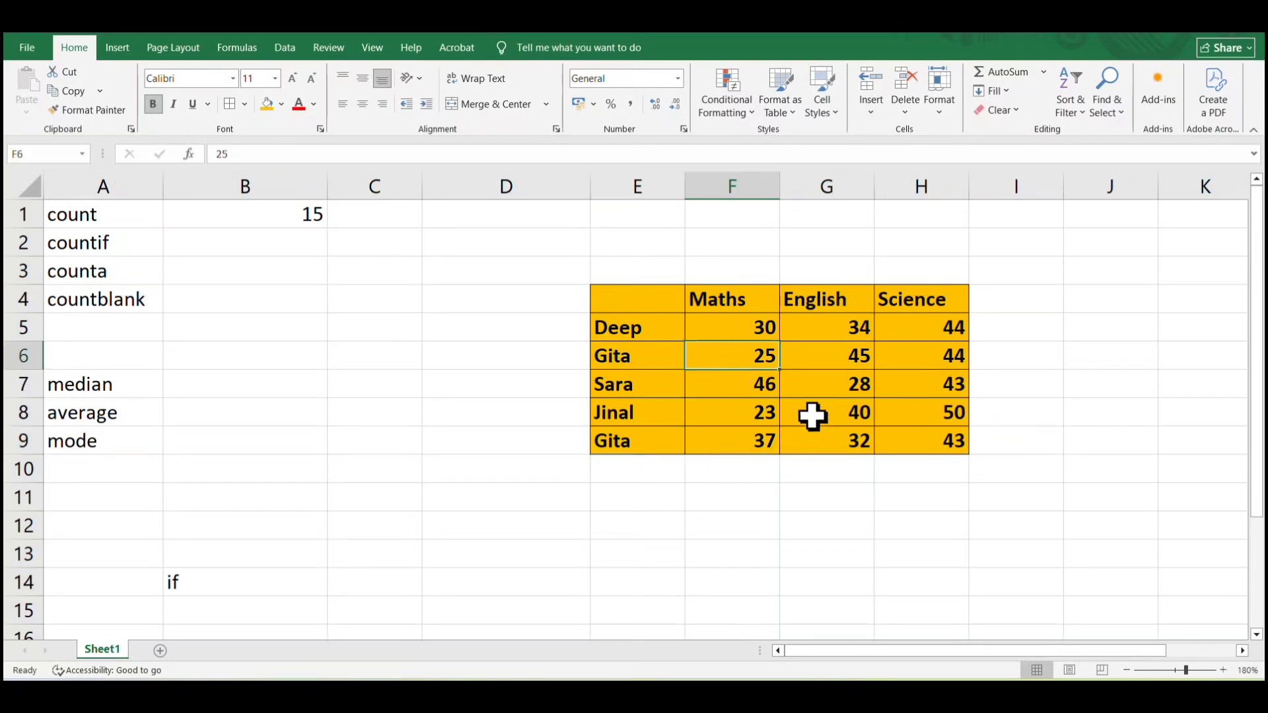
pyautogui.click(645, 362)
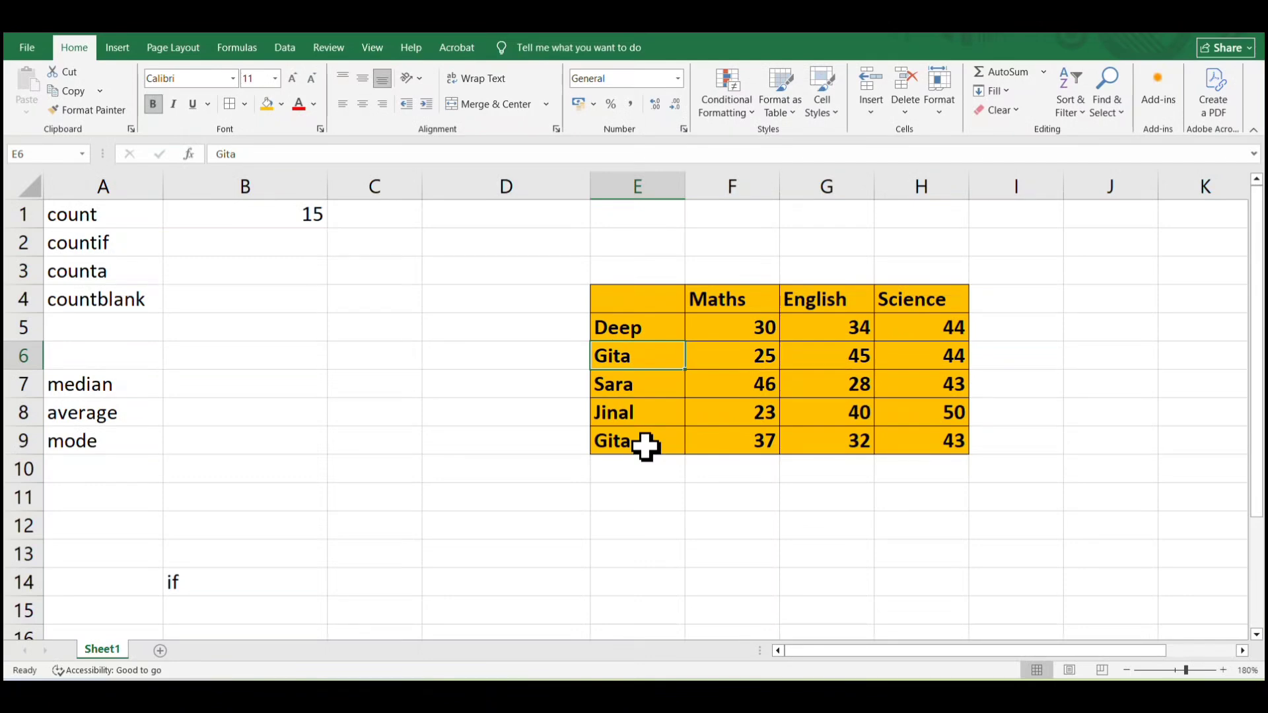
# Step: Write a question in cell D11 asking how many students with the first name repeated in E6 and E9 are present in the class
pyautogui.click(470, 501)
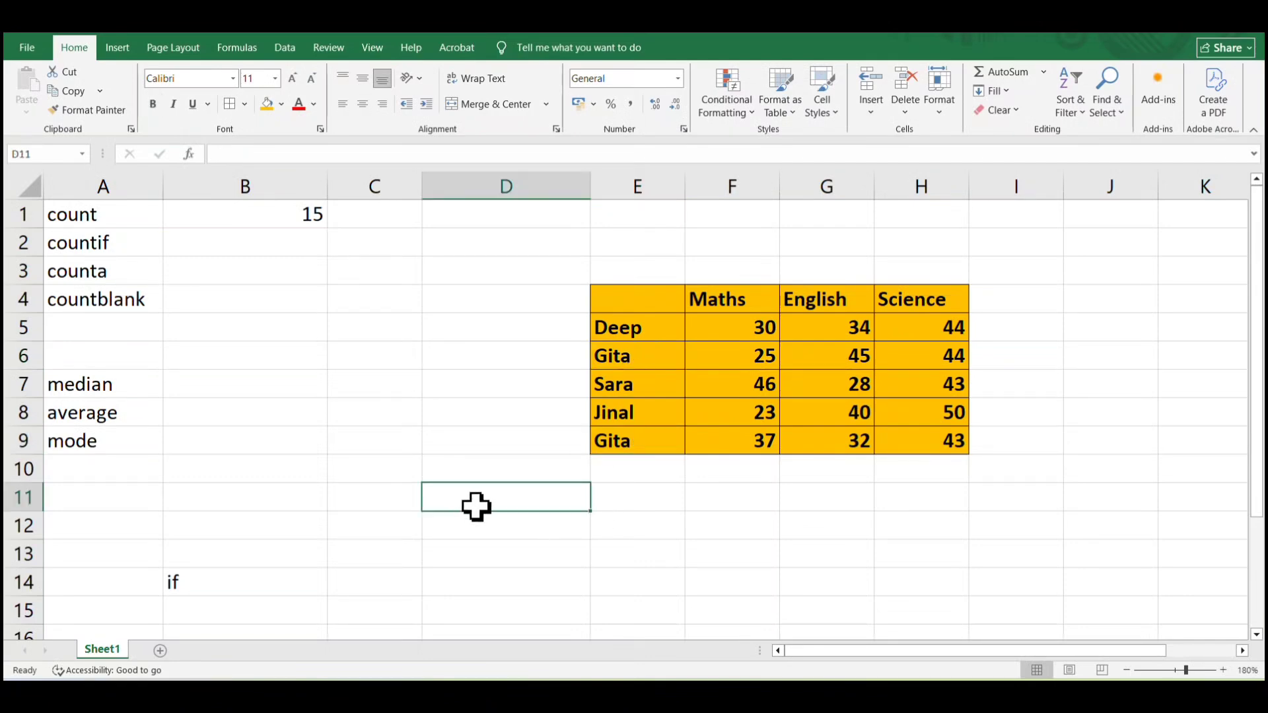
pyautogui.doubleClick(475, 506)
pyautogui.write('How many')
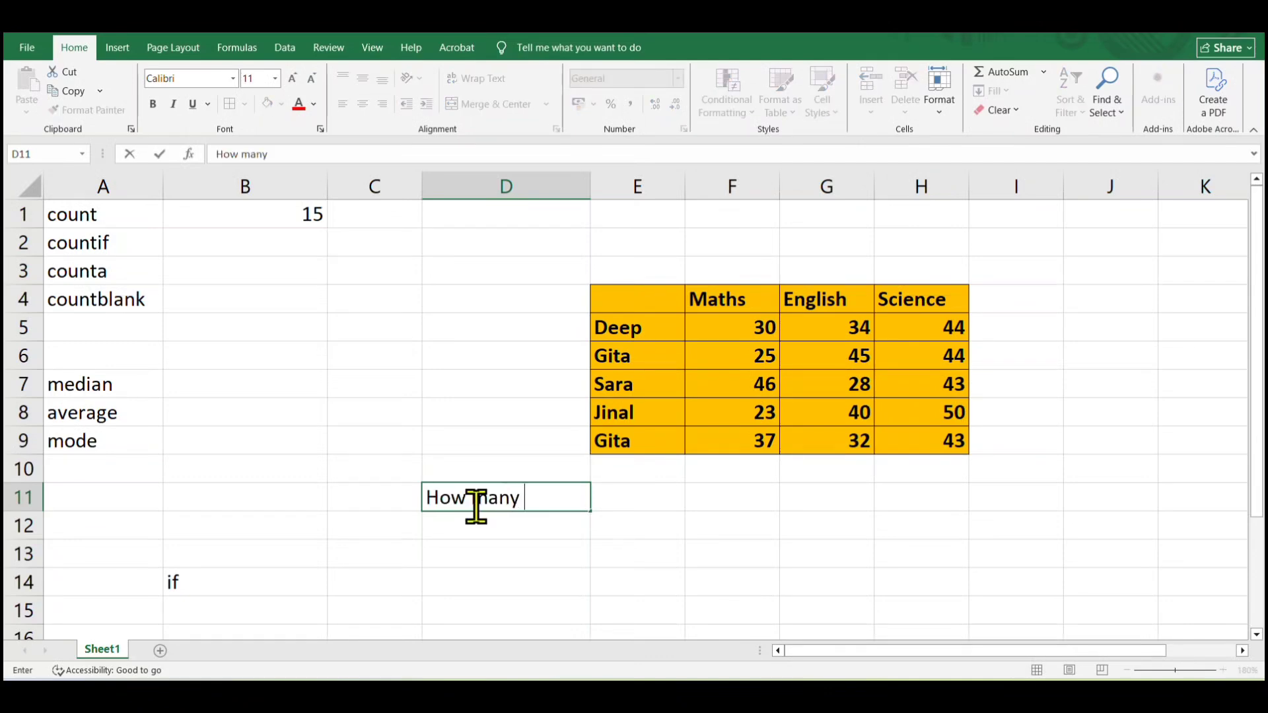
pyautogui.write(' Gita are pr')
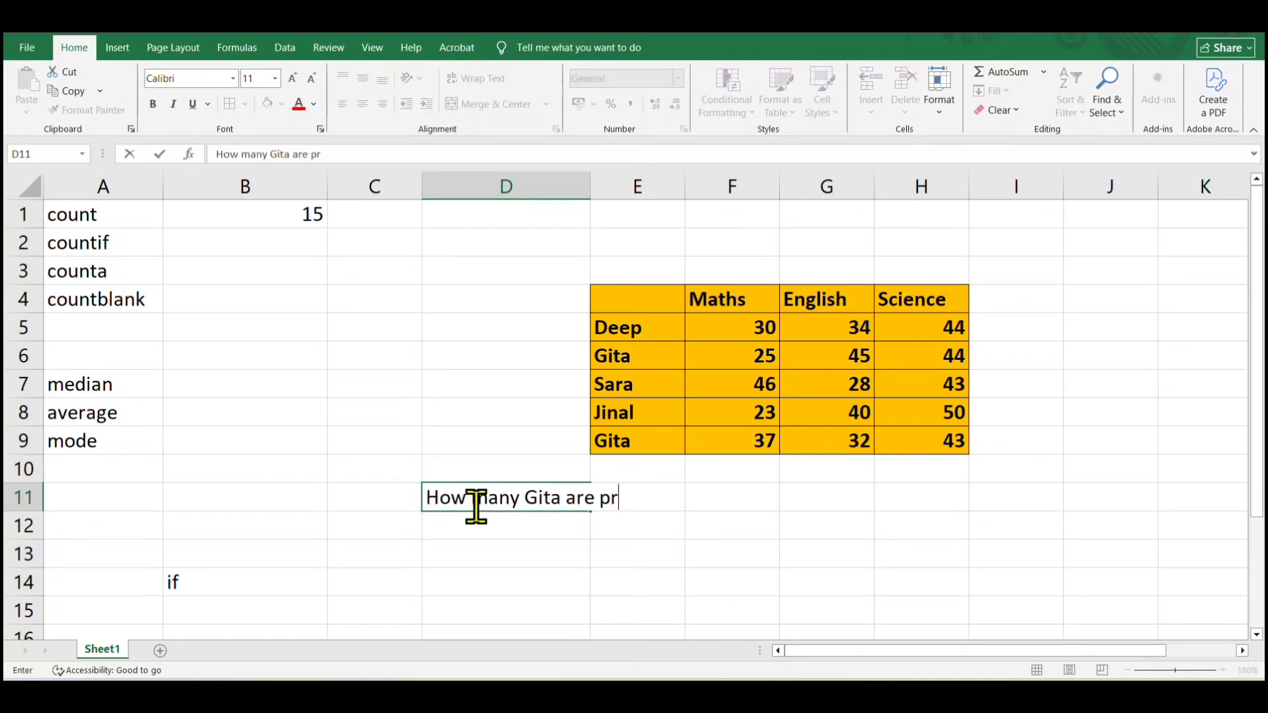
pyautogui.write('esent in the c')
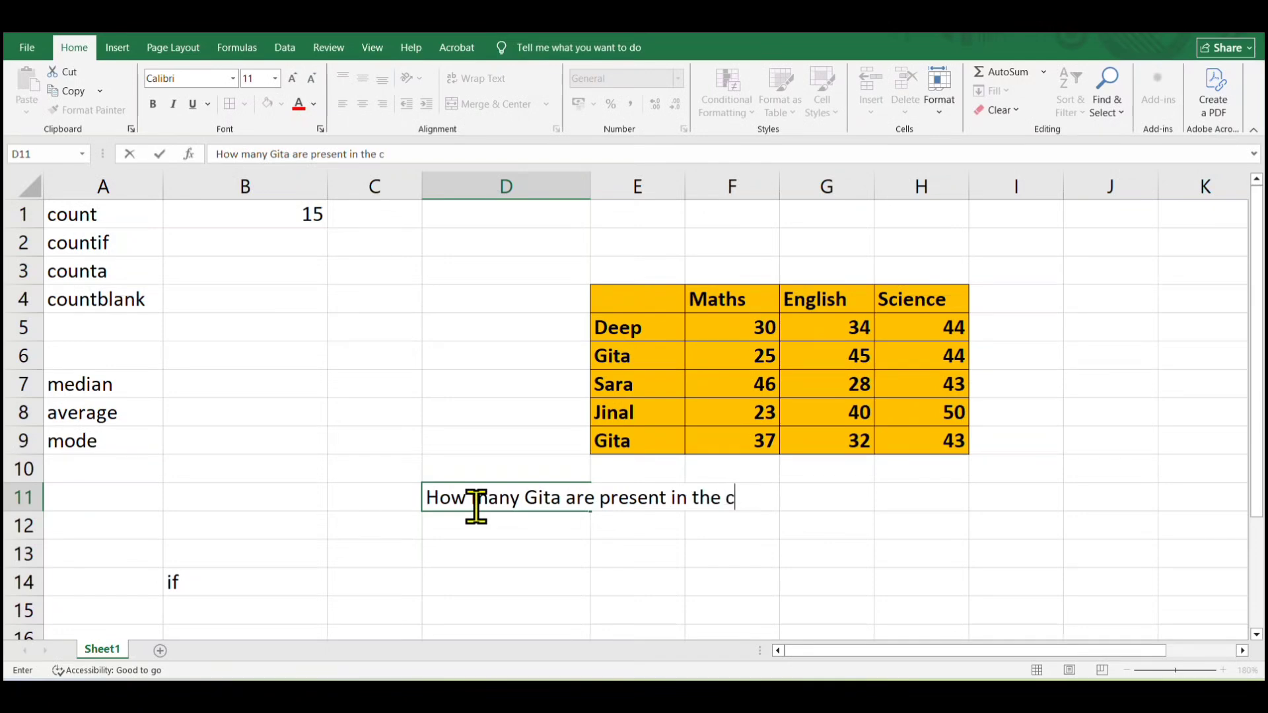
pyautogui.write('lass')
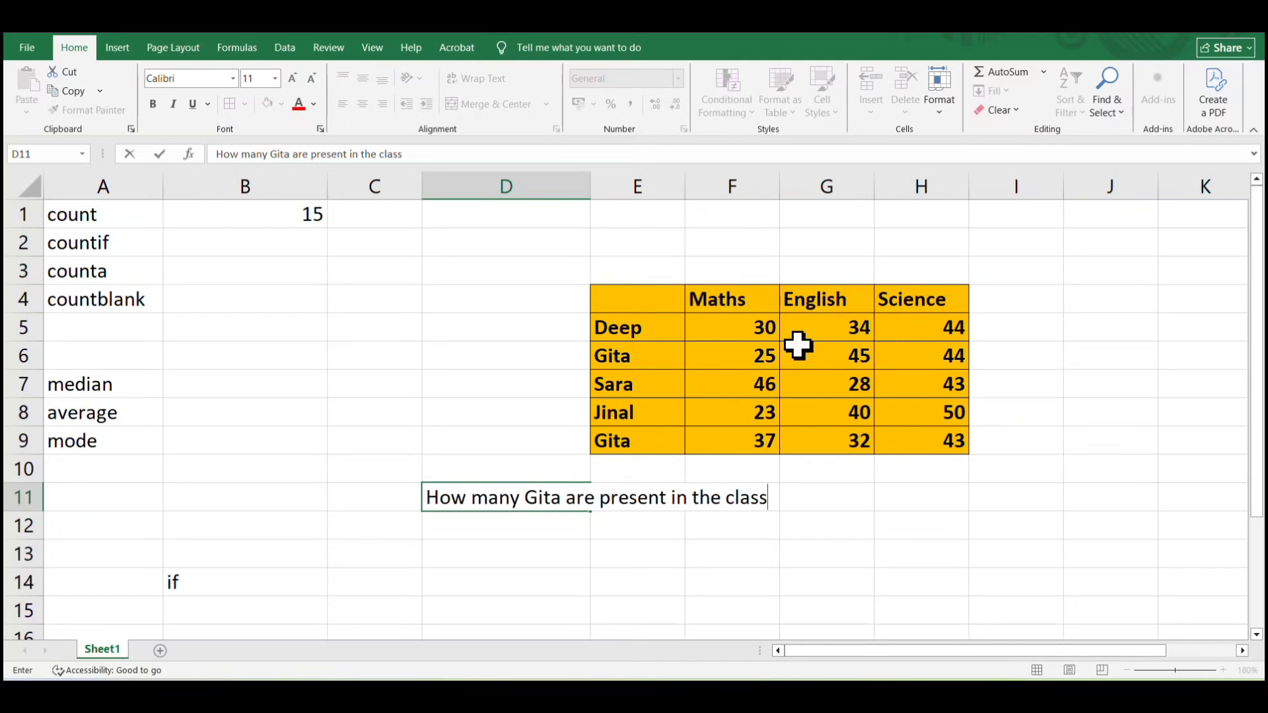
pyautogui.click(646, 357)
pyautogui.click(640, 443)
pyautogui.click(648, 365)
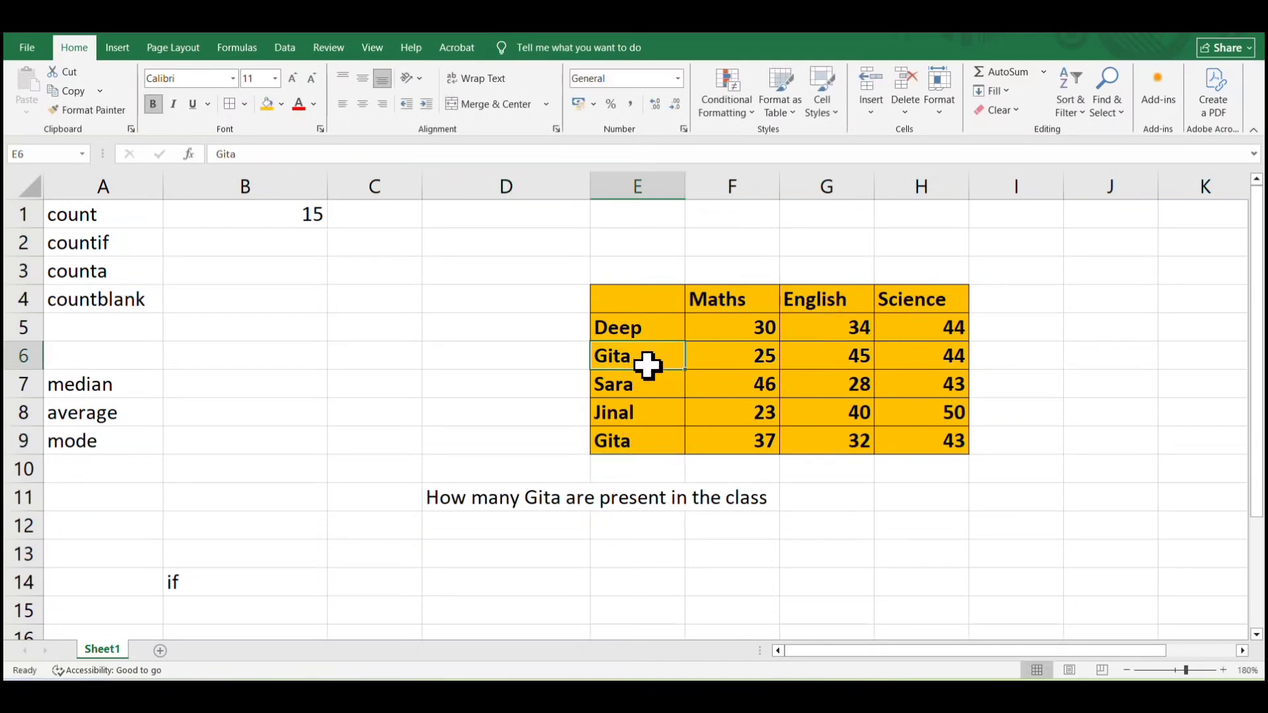
pyautogui.click(637, 443)
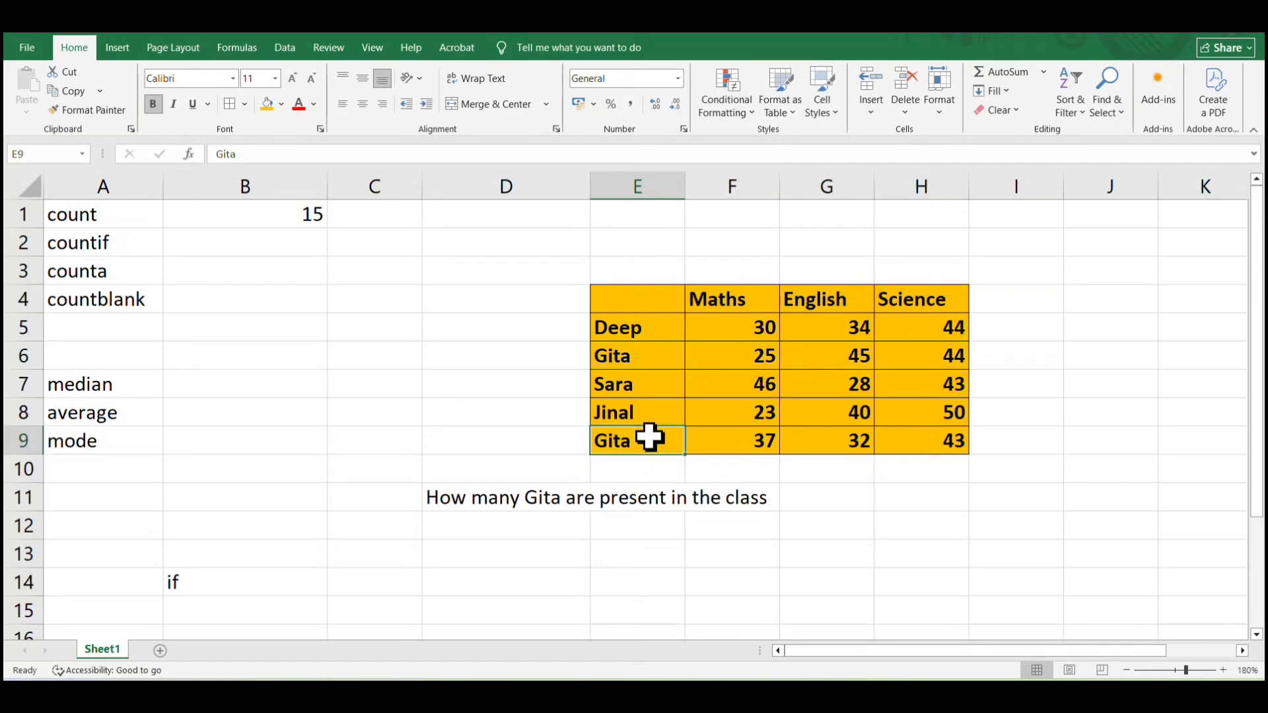
# Step: Enter a COUNTIF formula in cell B2 over range E4:H9, with the first name repeated in E6 and E9 as quoted text criteria
pyautogui.click(246, 242)
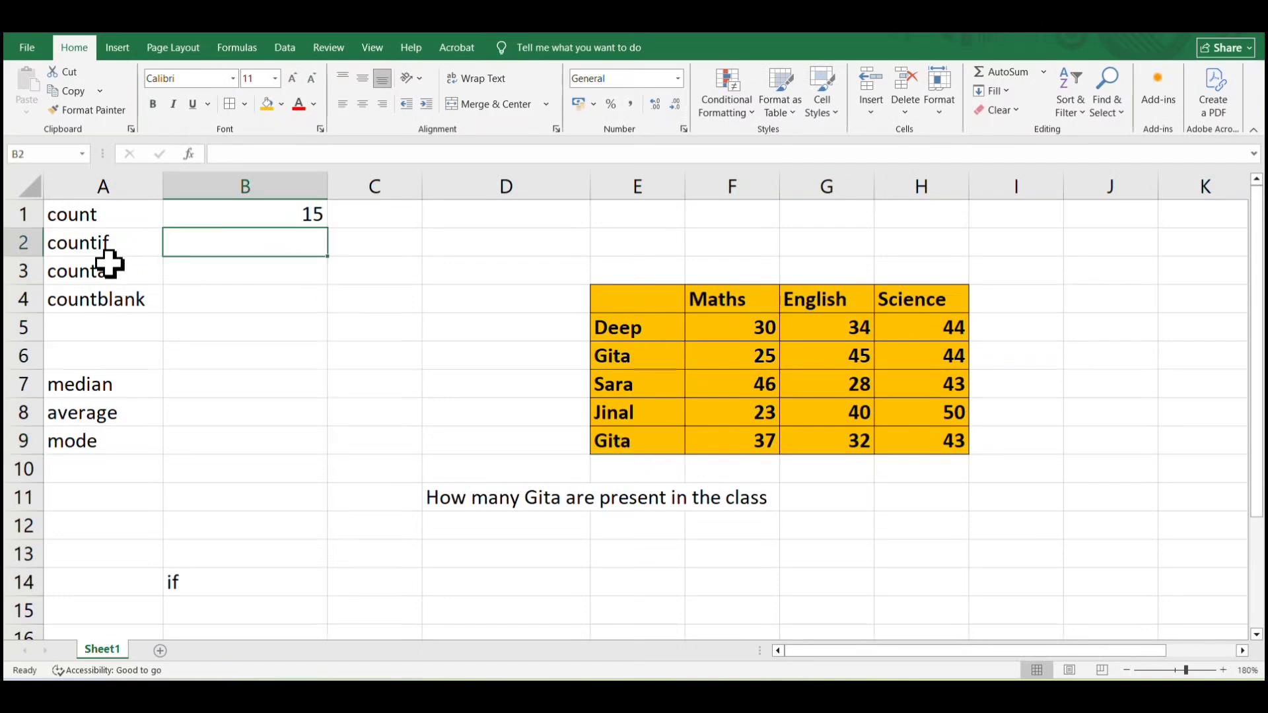
pyautogui.doubleClick(226, 242)
pyautogui.write('=co')
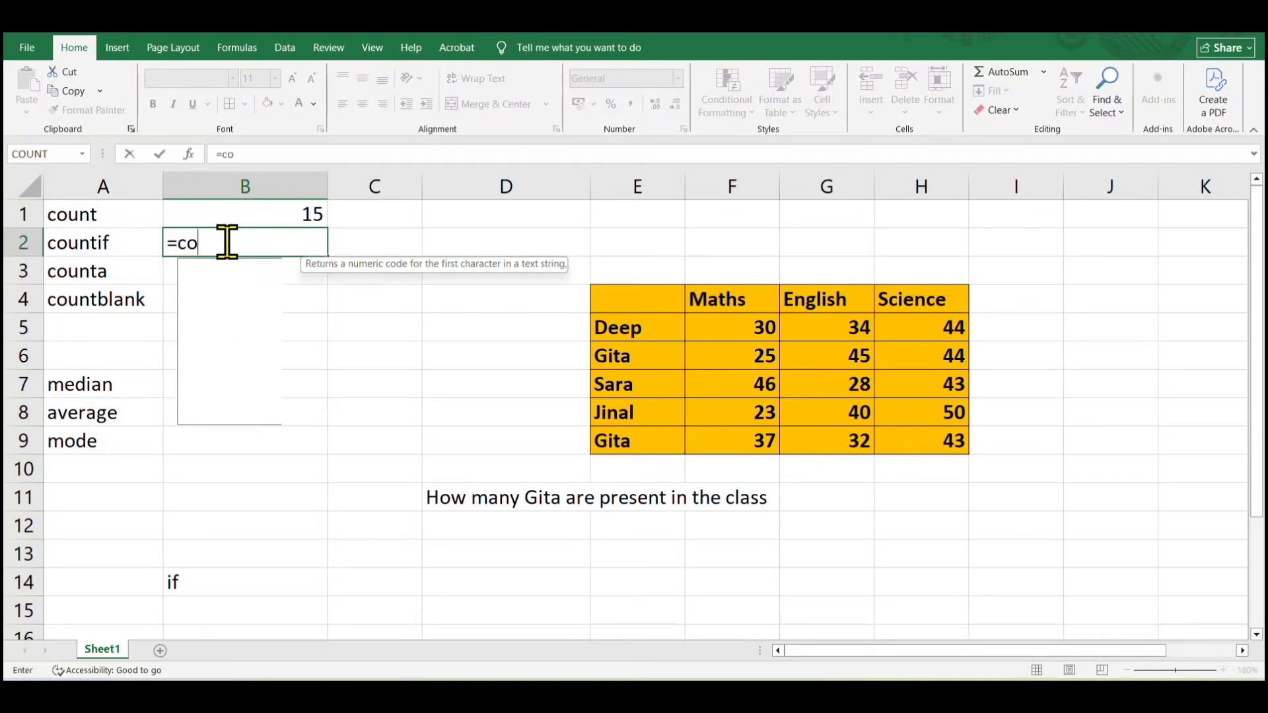
pyautogui.write('untif')
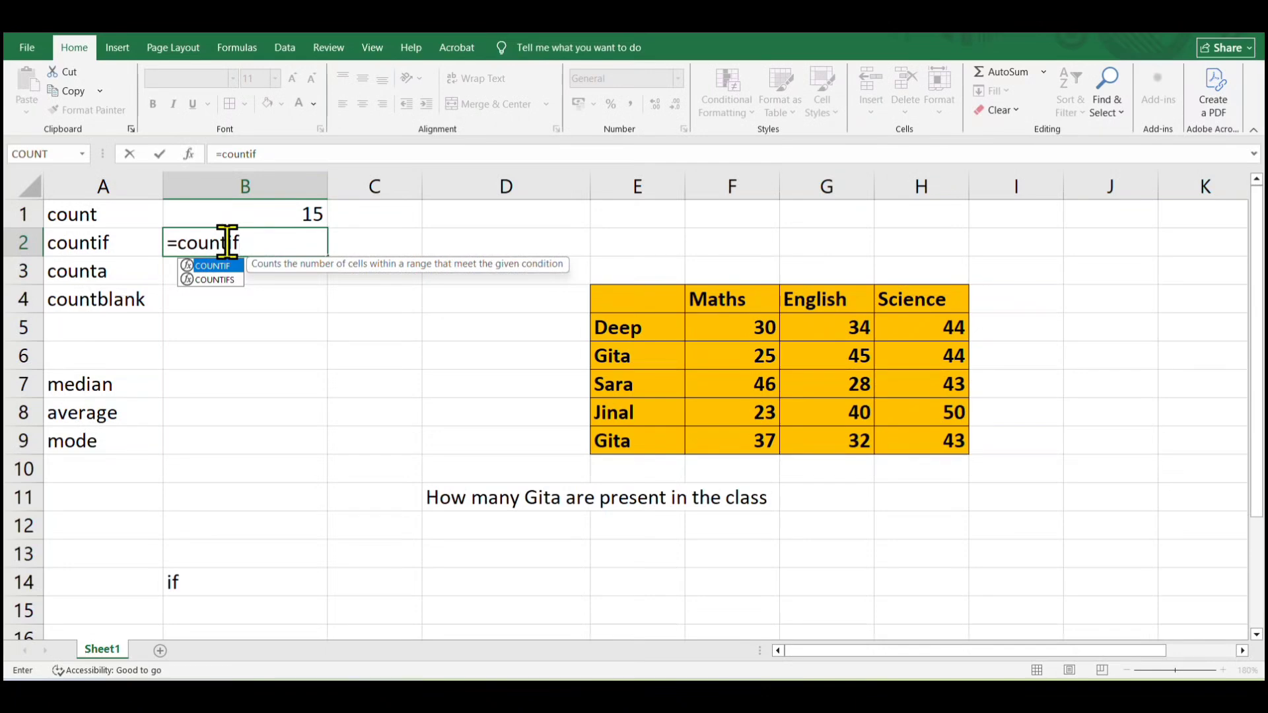
pyautogui.write('(')
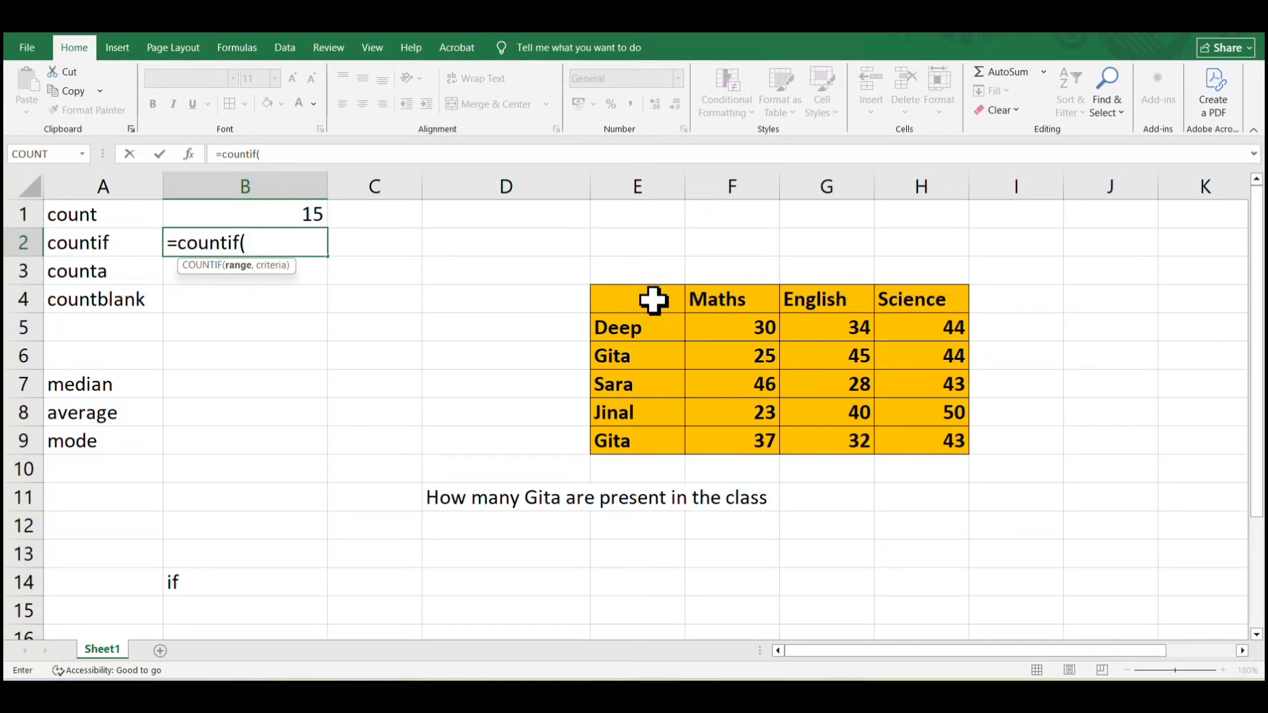
pyautogui.click(633, 302)
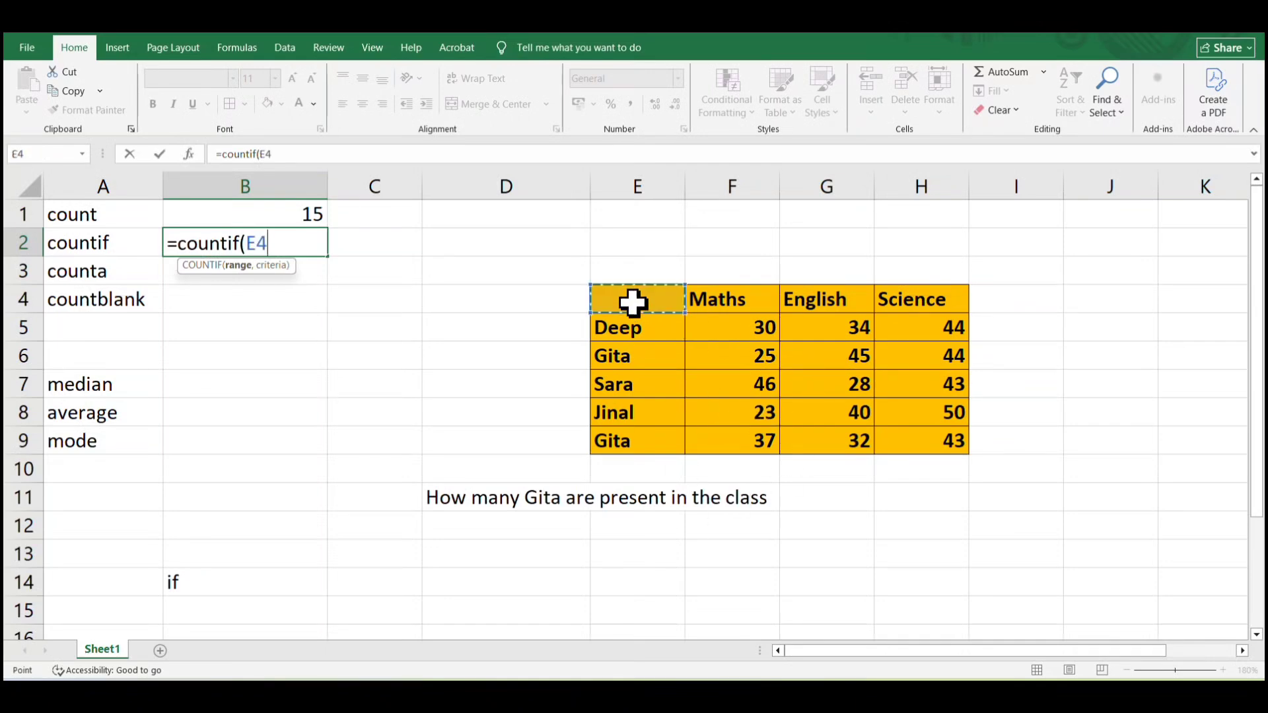
pyautogui.moveTo(632, 303); pyautogui.dragTo(900, 438)
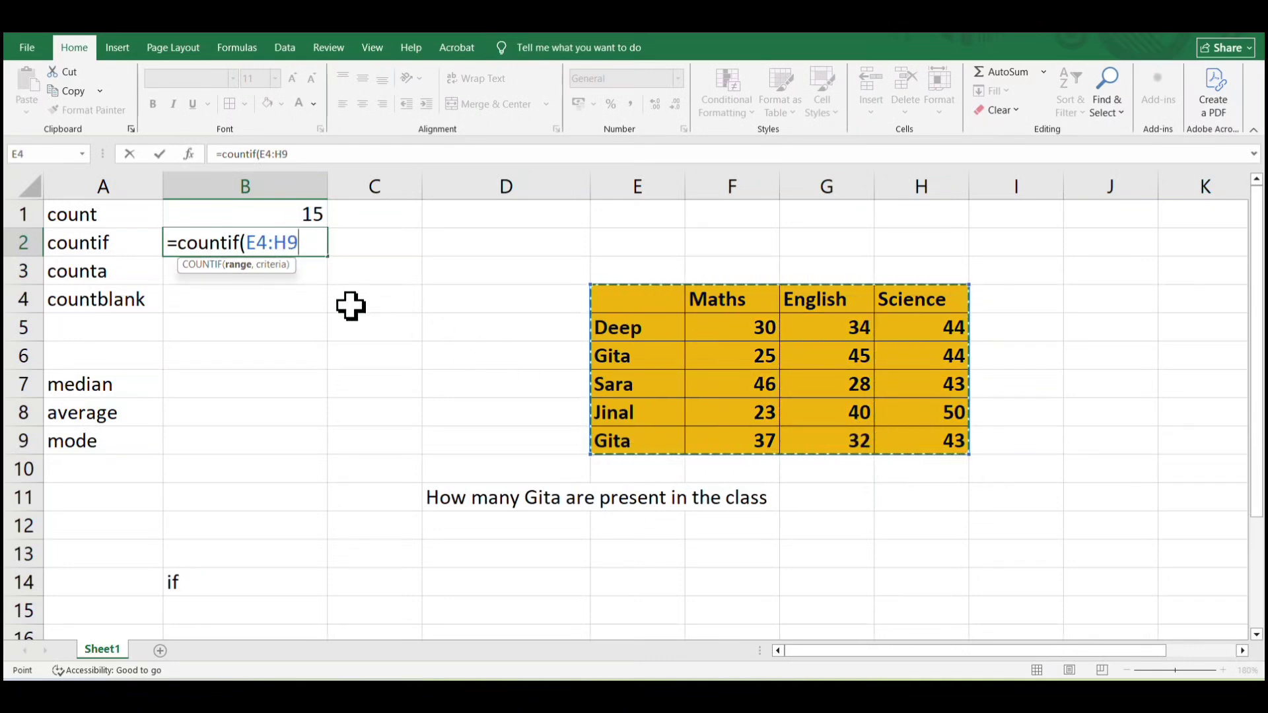
pyautogui.write(',')
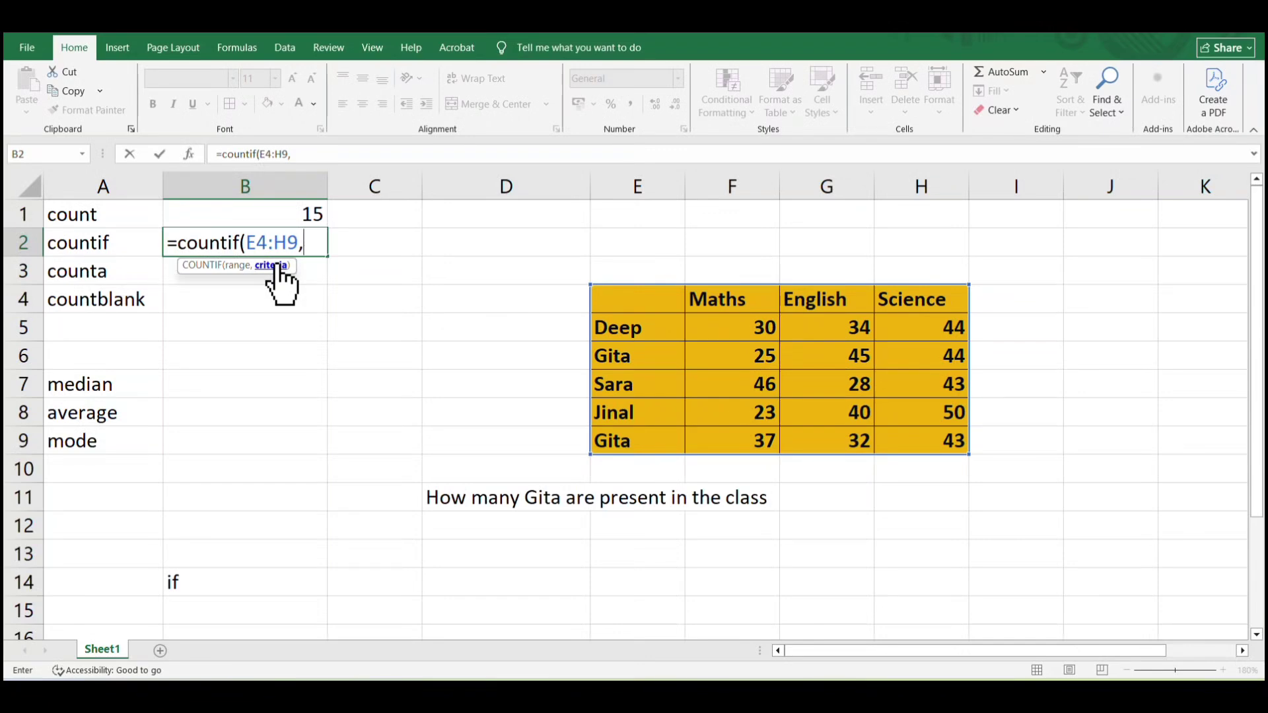
pyautogui.write('"Gita')
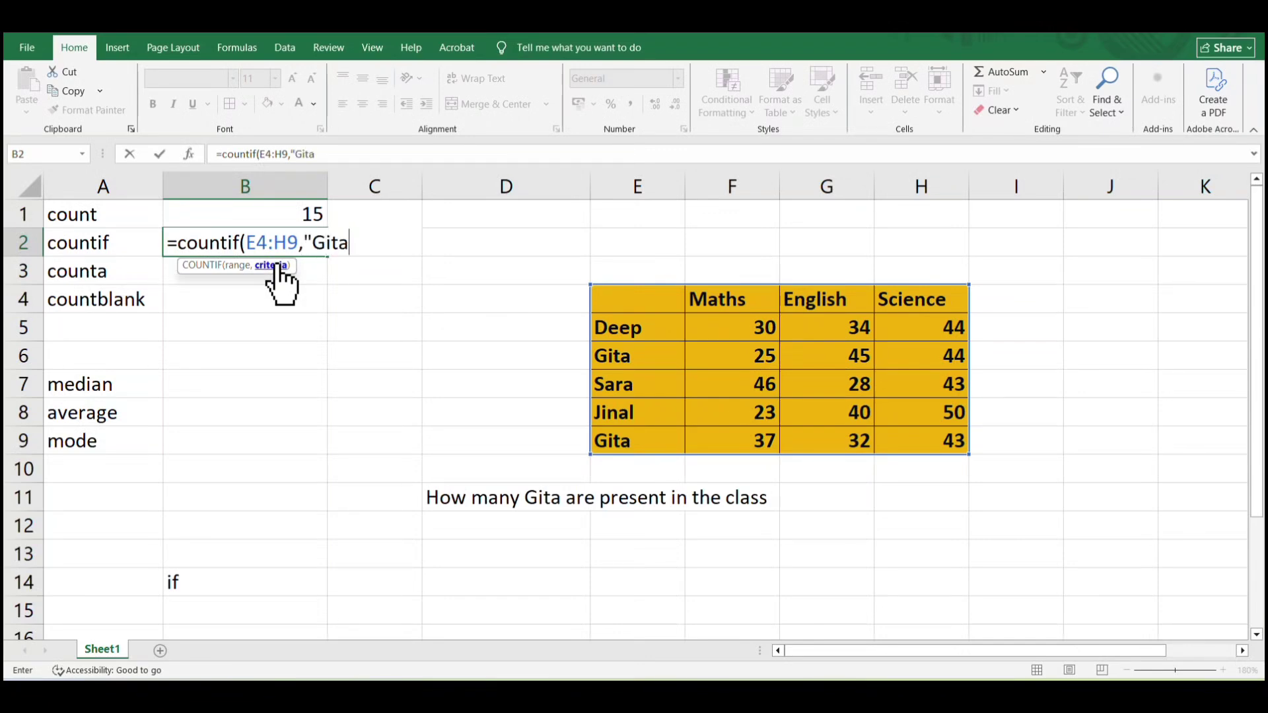
pyautogui.write('")')
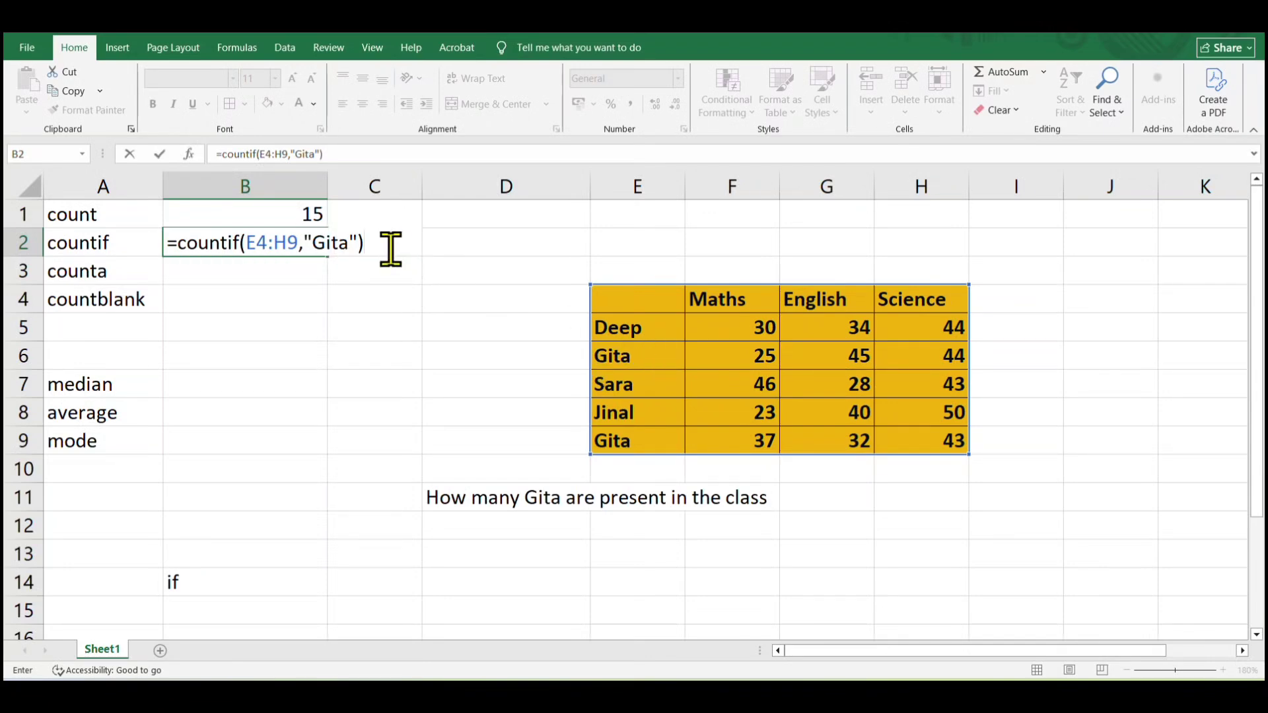
pyautogui.press('Return')
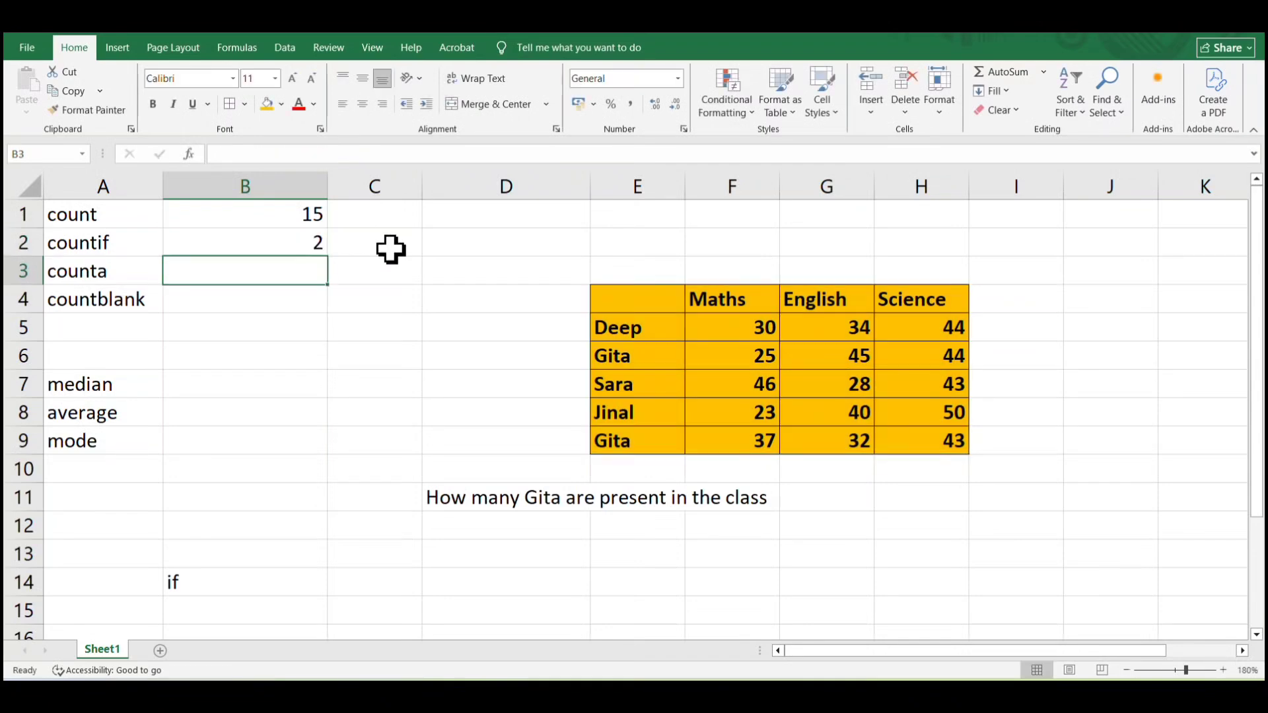
pyautogui.click(306, 239)
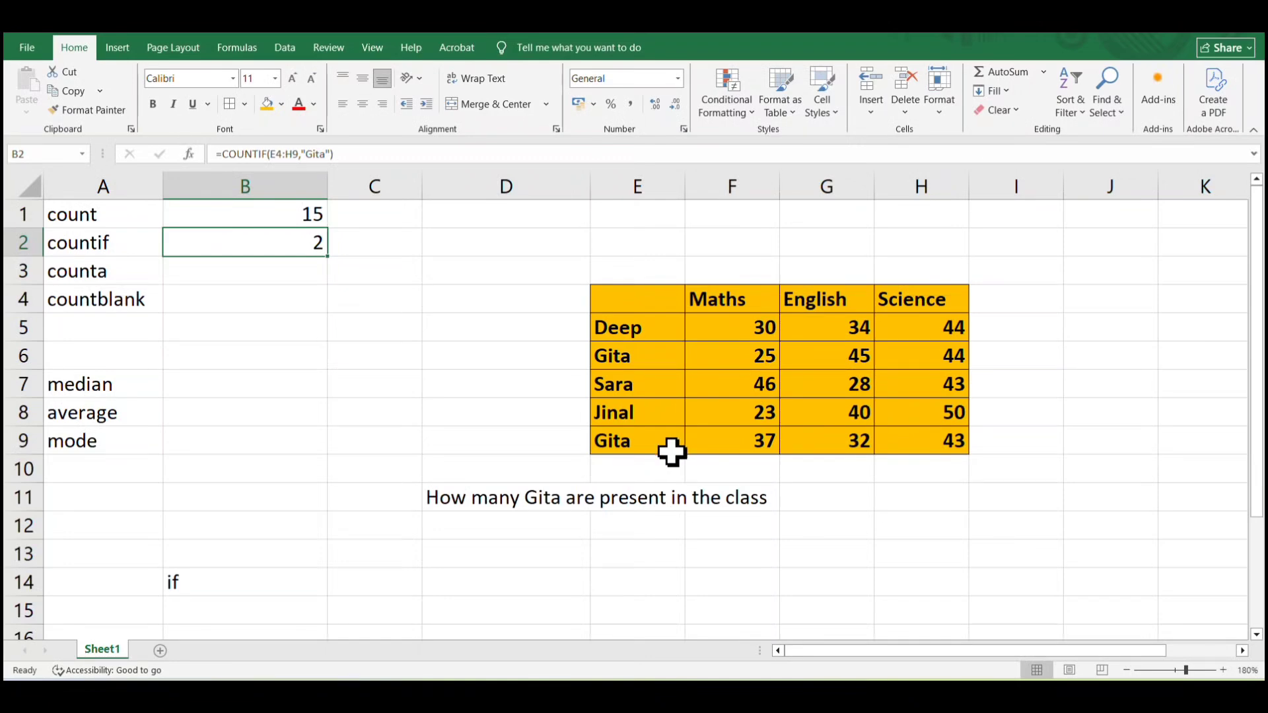
# Step: Replace the student name in cell E7 with the first name used in E6 and E9
pyautogui.click(664, 390)
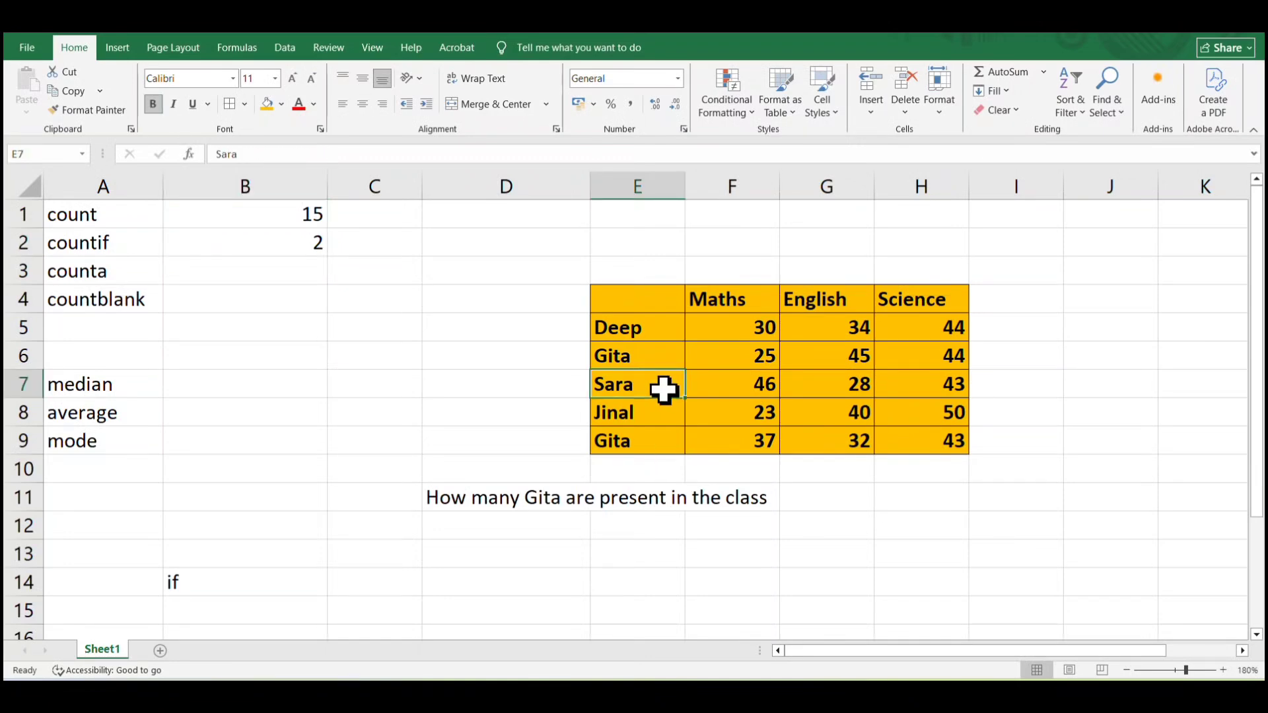
pyautogui.write('Gitqa')
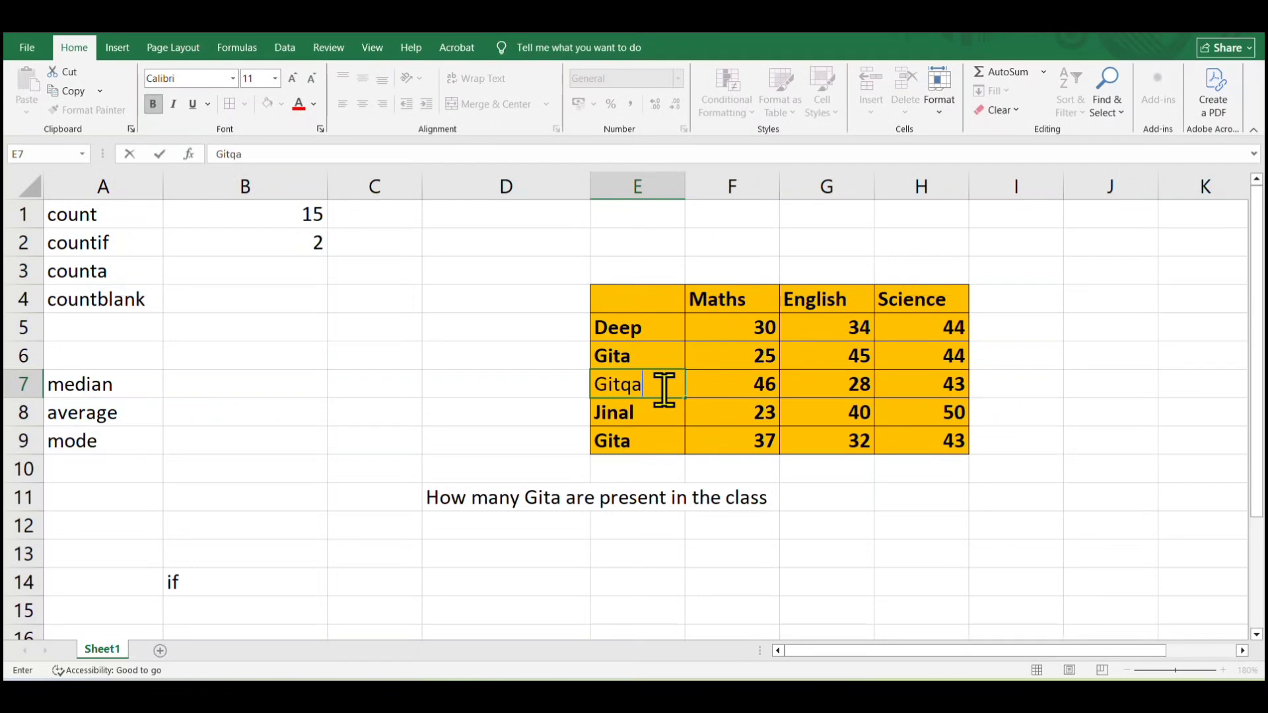
pyautogui.press('BackSpace')
pyautogui.press('BackSpace')
pyautogui.write('a')
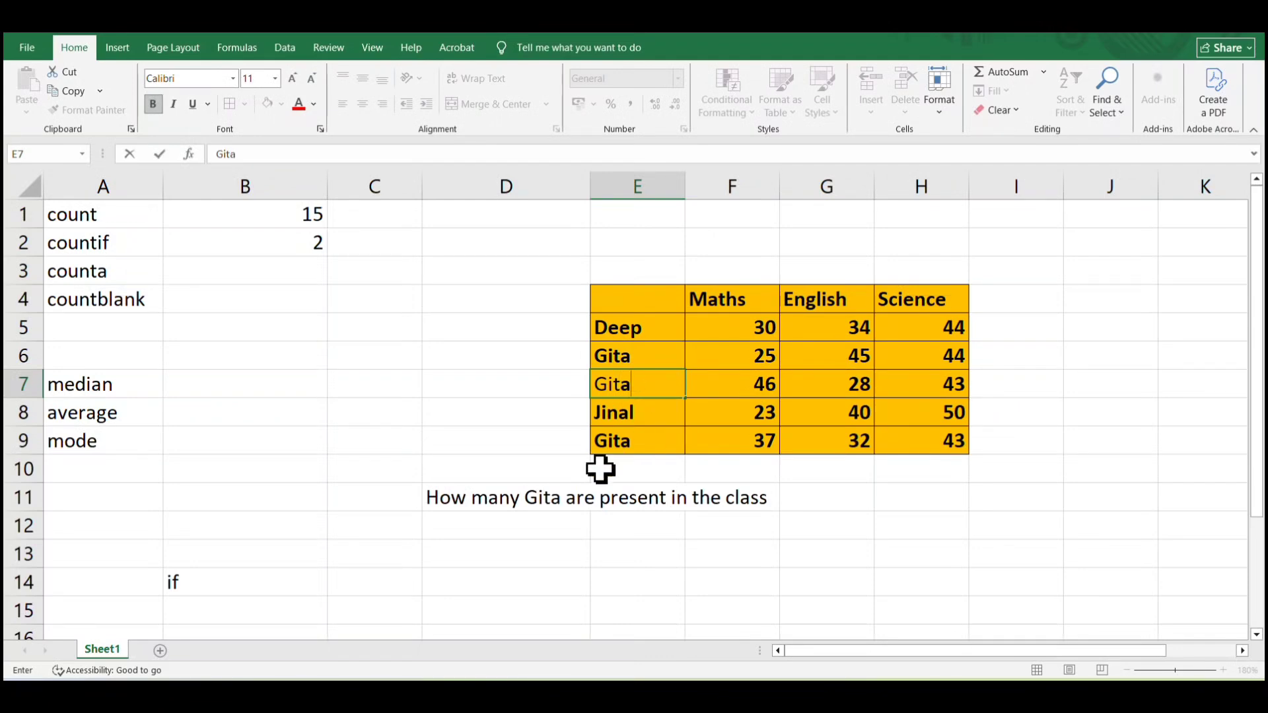
pyautogui.click(467, 403)
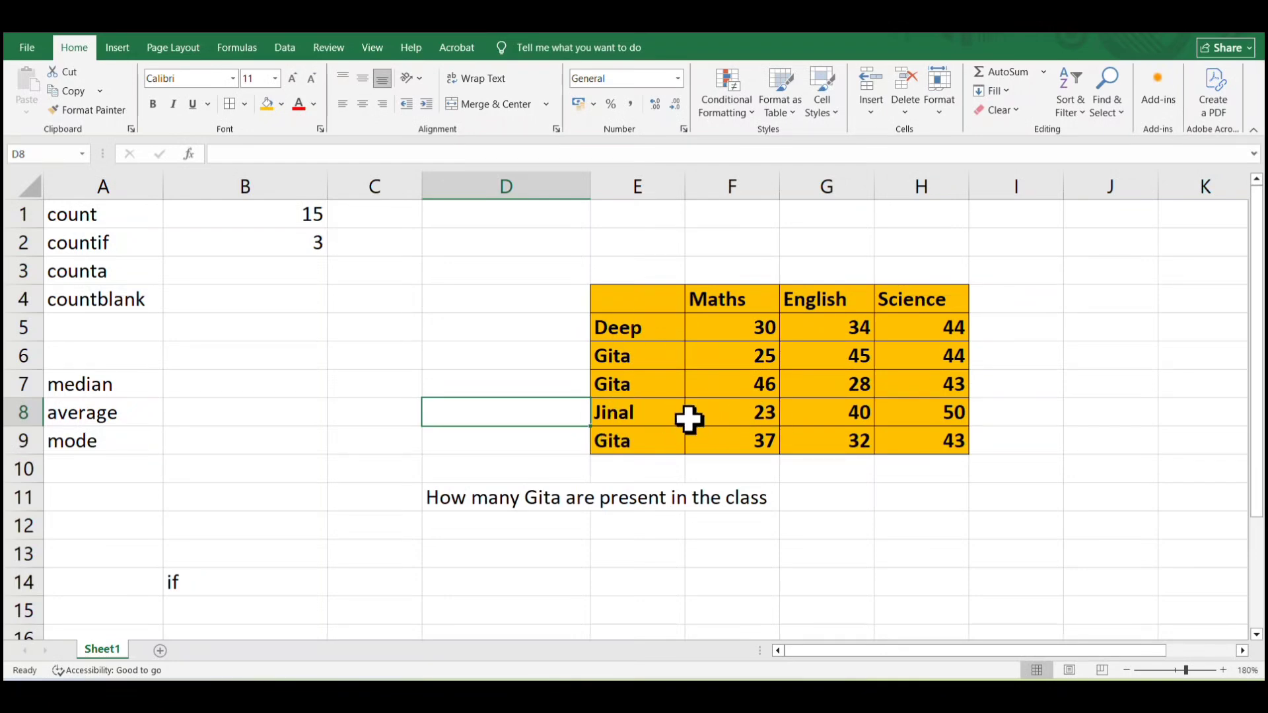
# Step: Replace the Science mark in cell H7 with the first name from E6, and undo the entries in H7 and E7
pyautogui.click(920, 388)
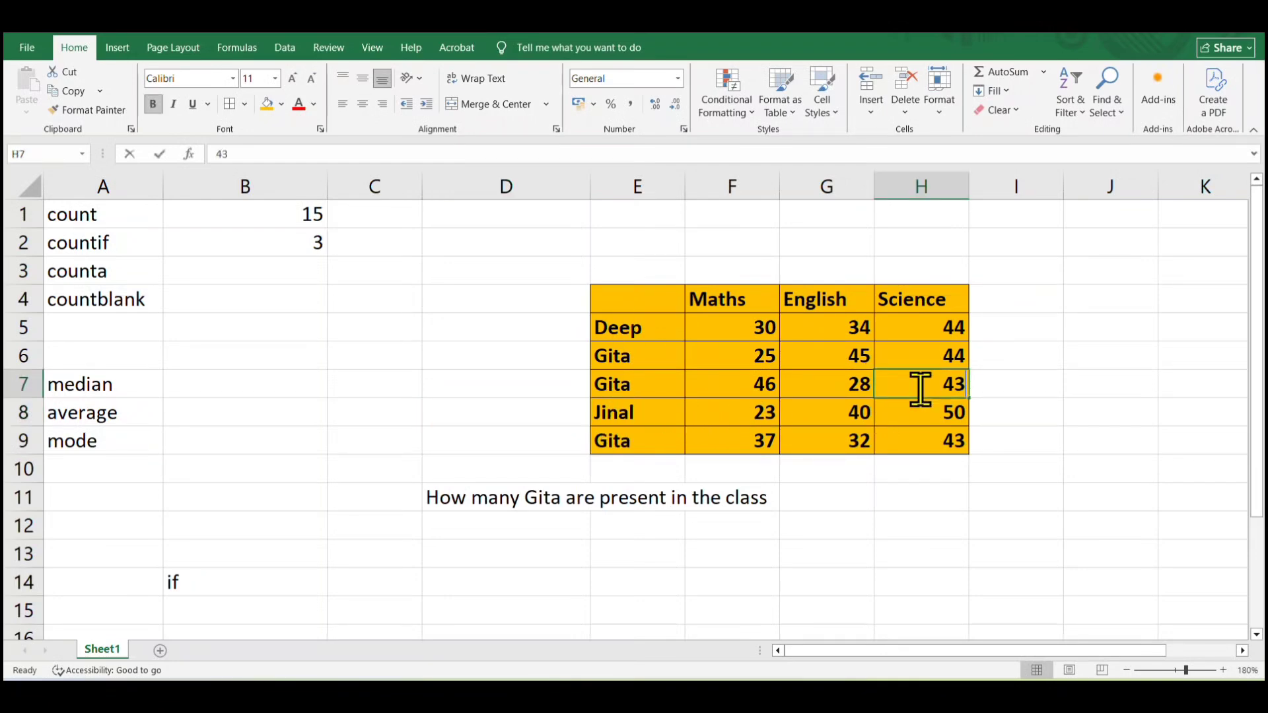
pyautogui.write('Gita')
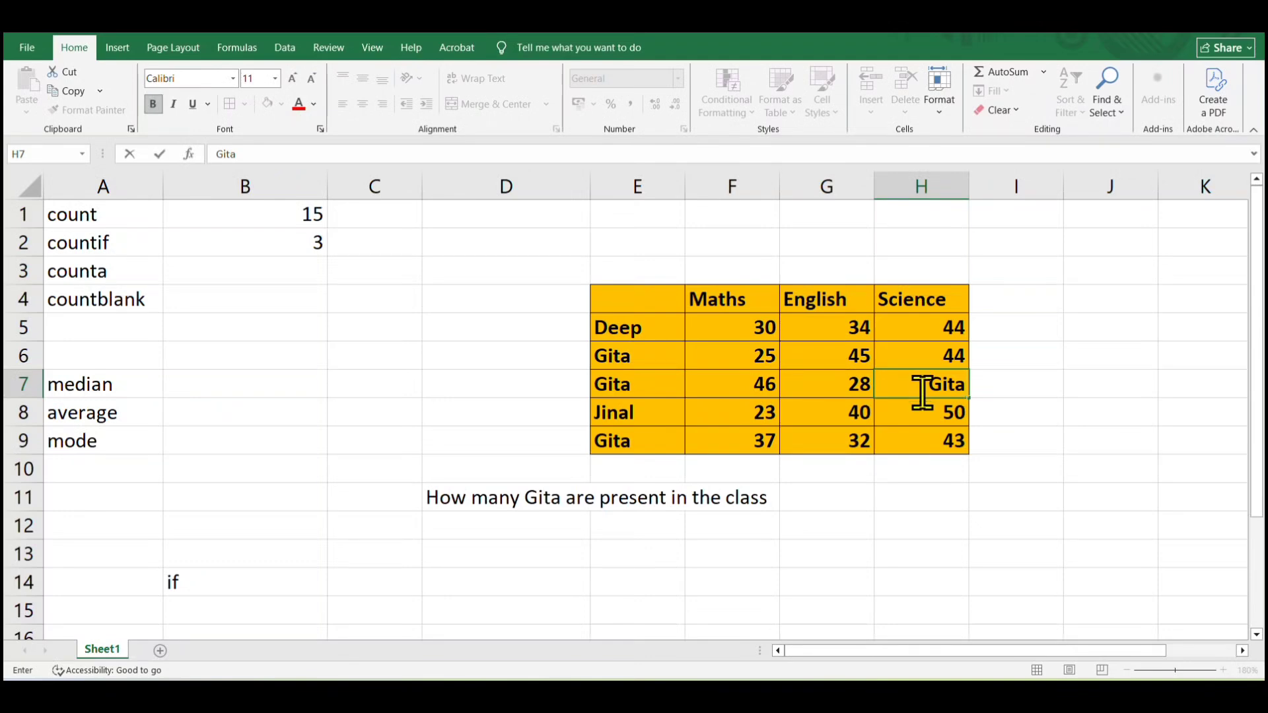
pyautogui.click(1030, 474)
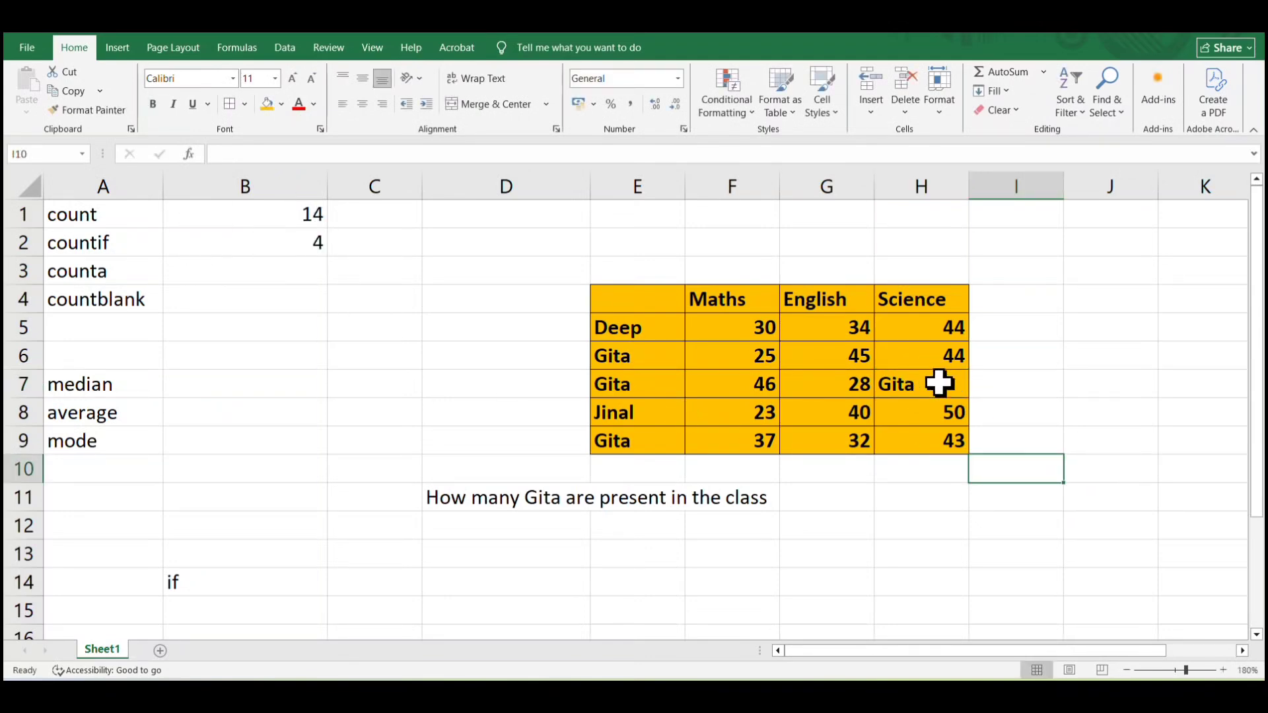
pyautogui.hotkey('ctrl', 'z')
pyautogui.hotkey('ctrl', 'z')
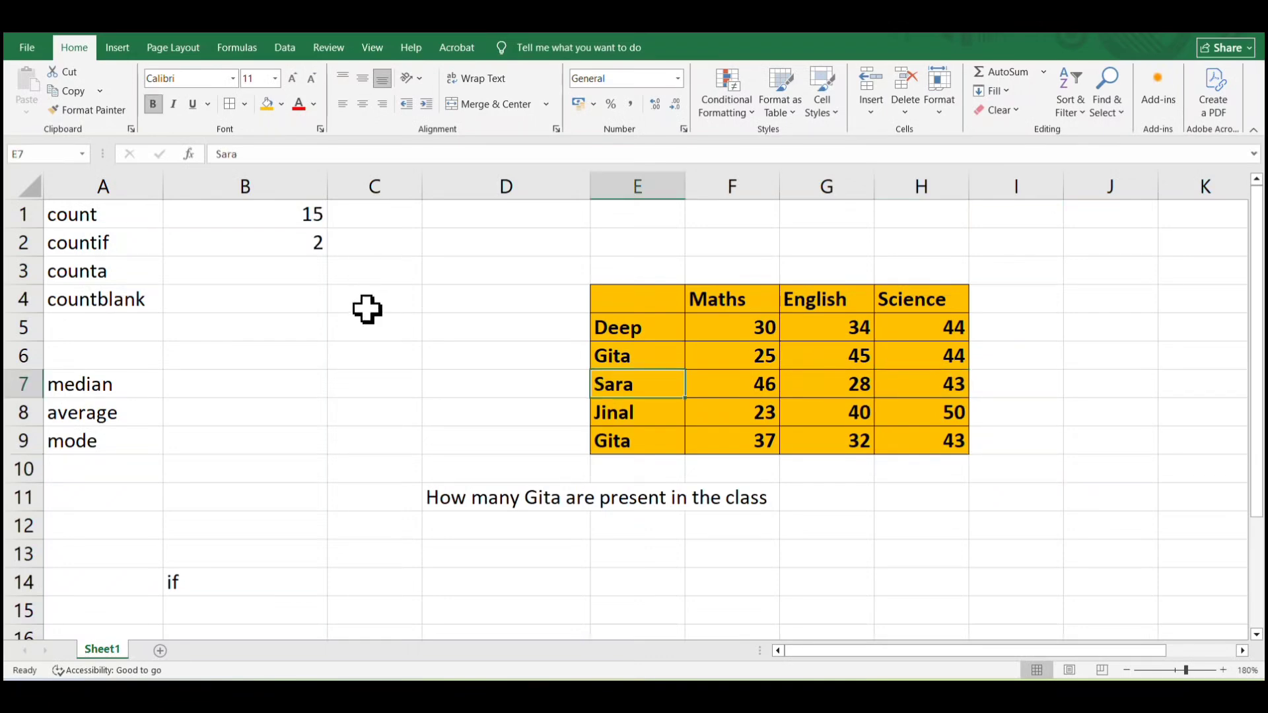
# Step: Review the range and criteria arguments of the COUNTIF formula in cell B2, and close them without changes
pyautogui.click(301, 243)
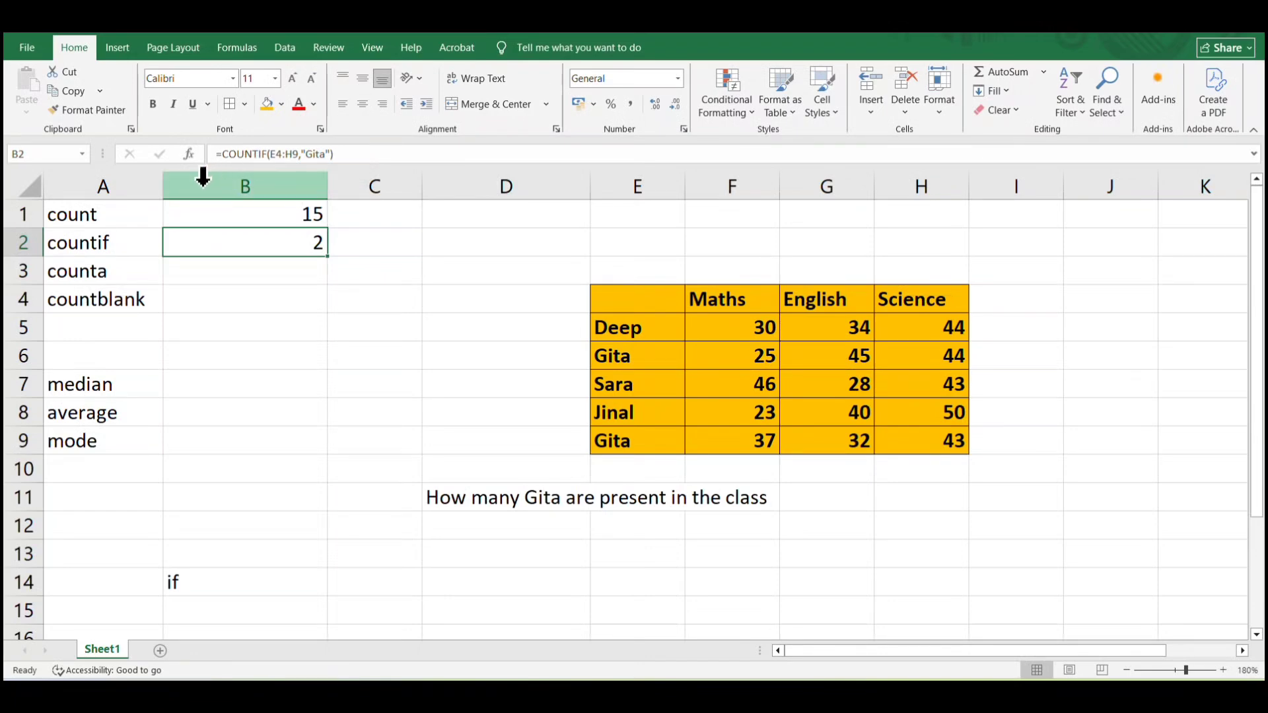
pyautogui.click(189, 156)
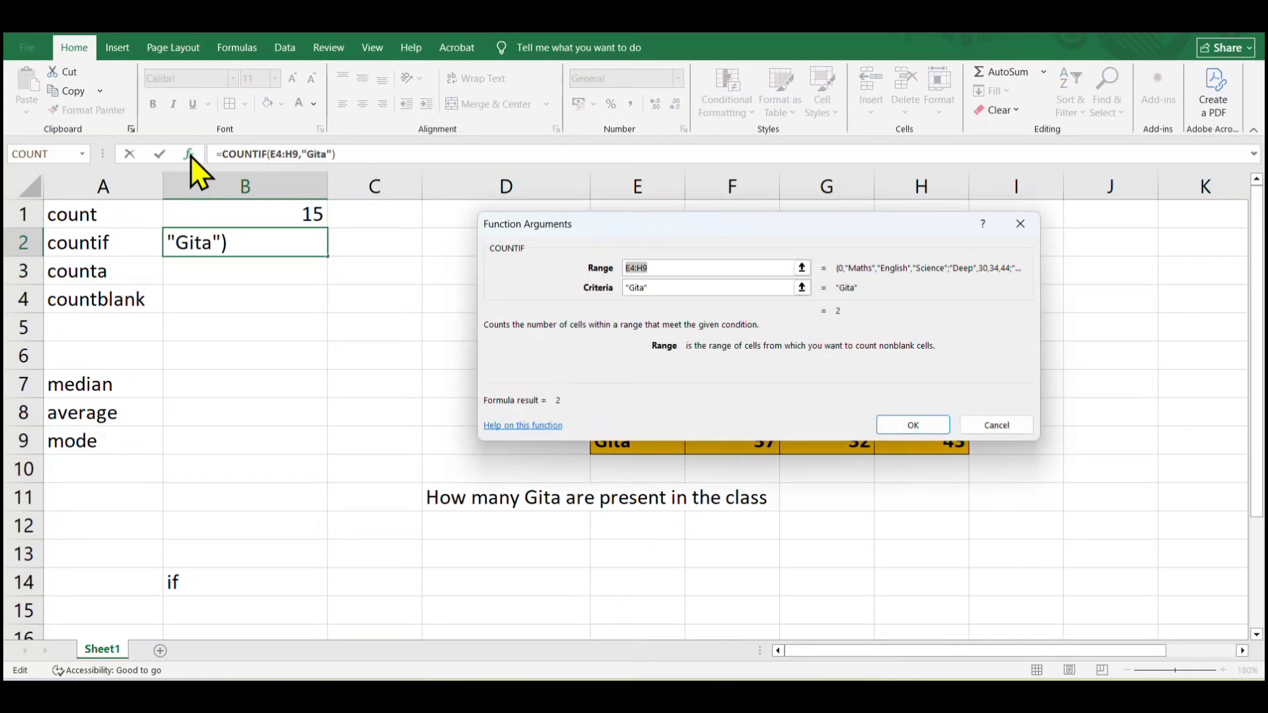
pyautogui.moveTo(664, 239); pyautogui.dragTo(656, 206)
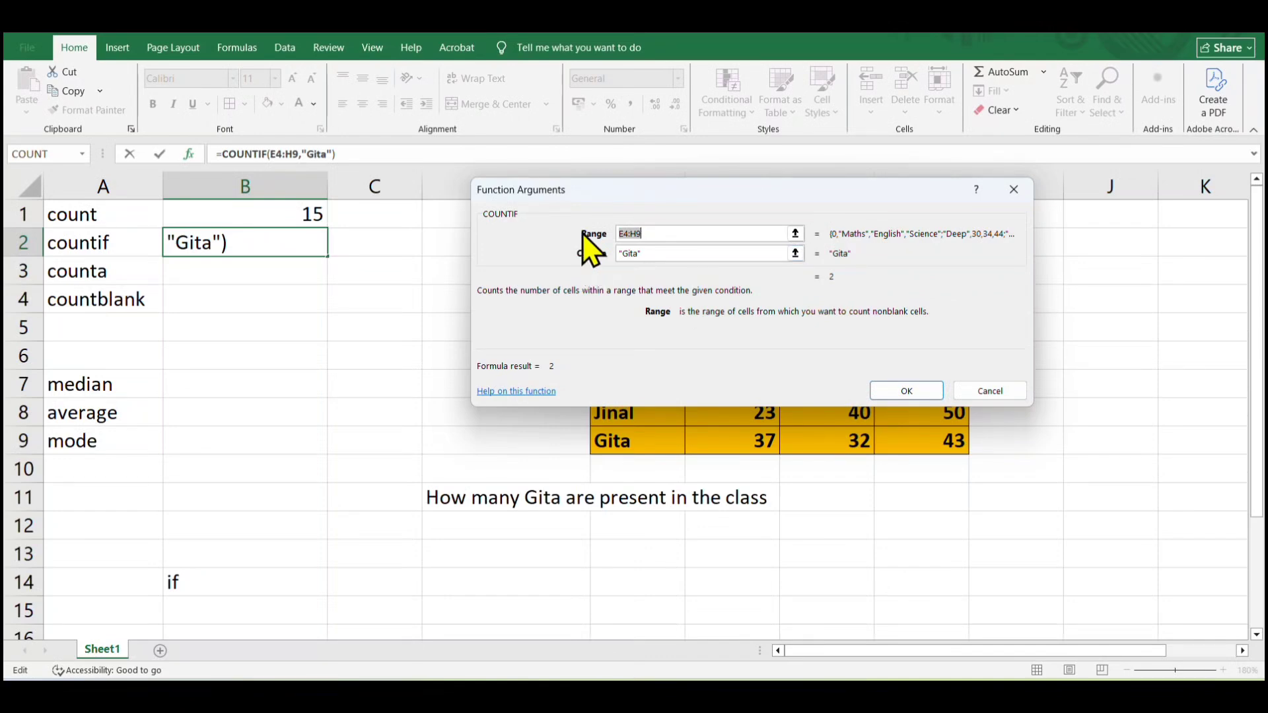
pyautogui.click(1014, 190)
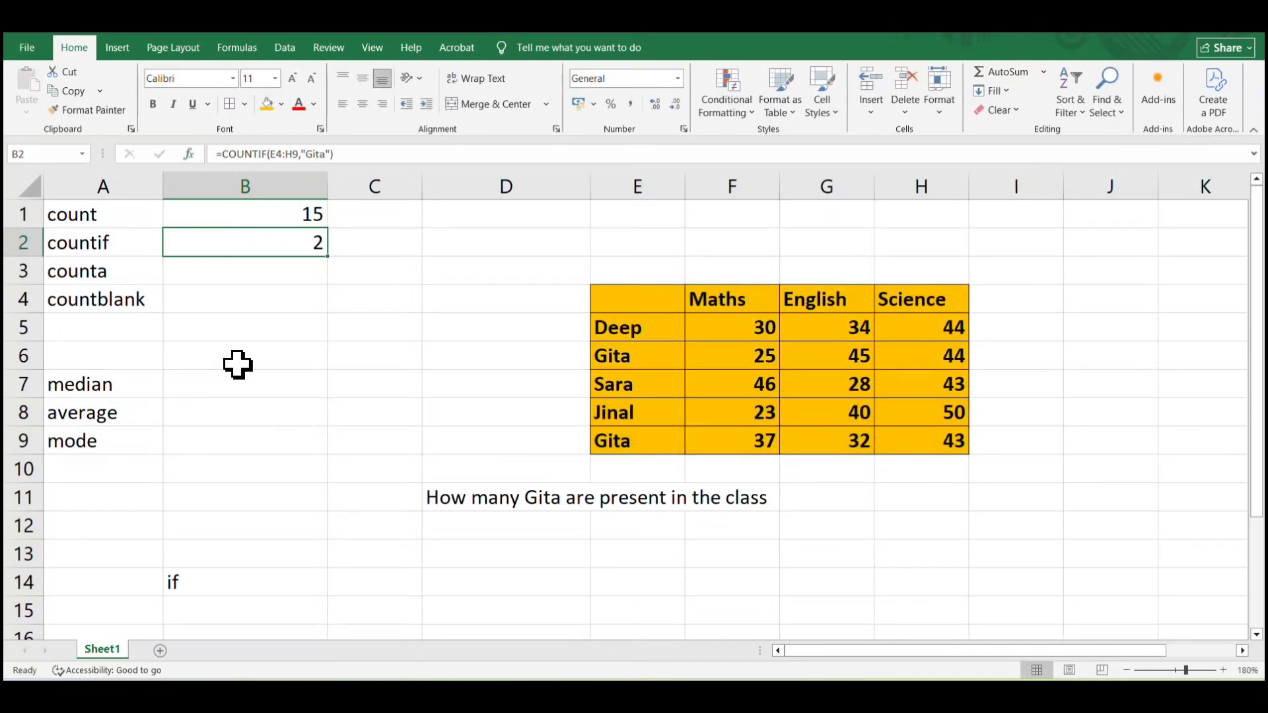
# Step: Search the function library for countif and insert the COUNTIF function in cell B5
pyautogui.click(231, 328)
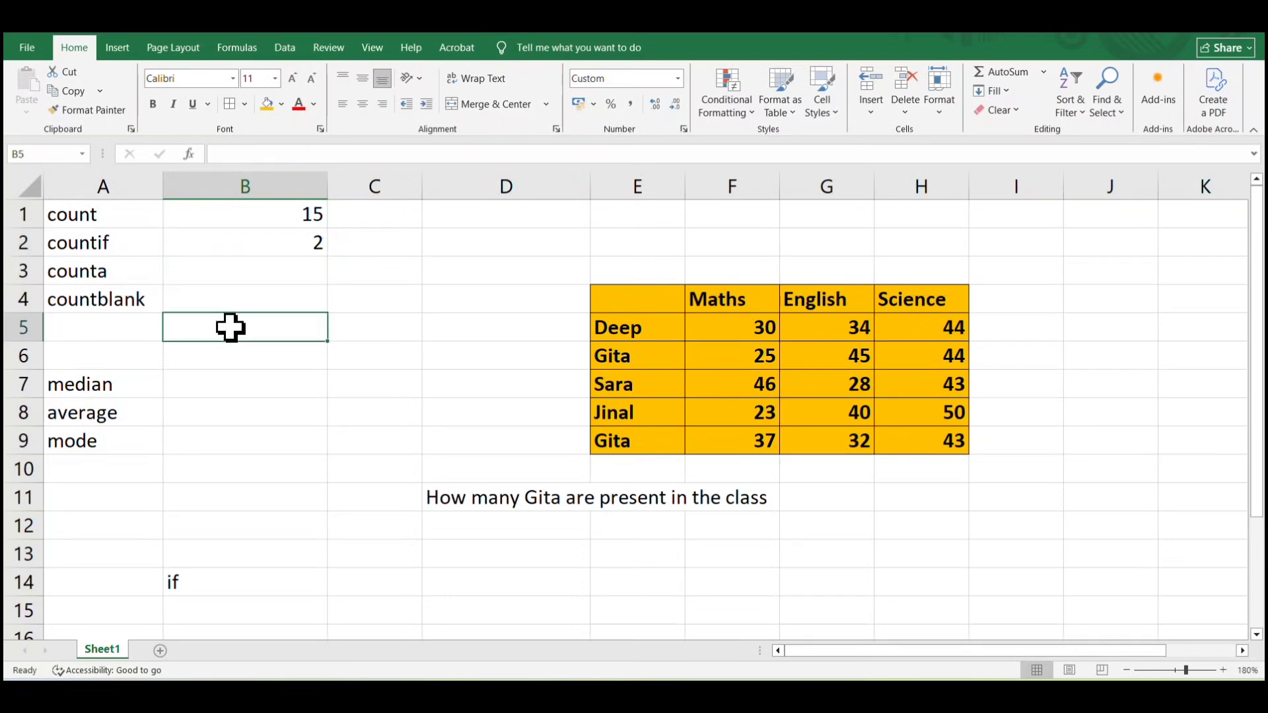
pyautogui.click(189, 155)
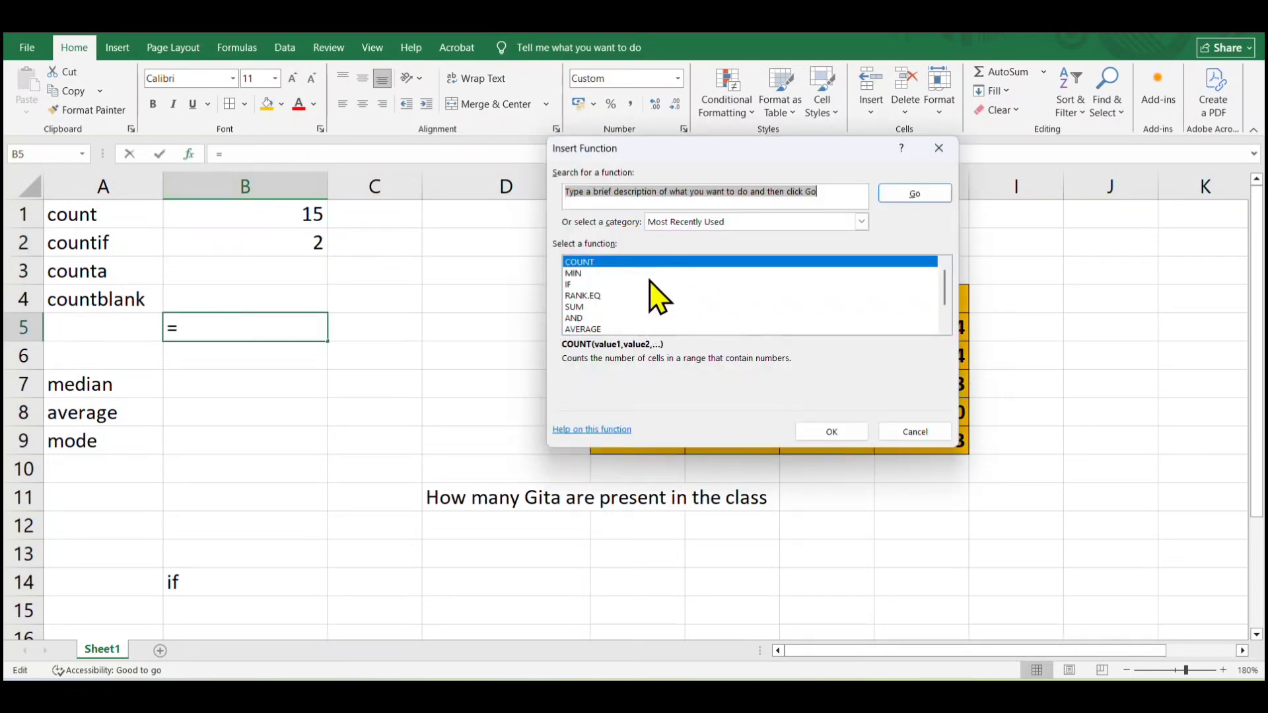
pyautogui.write('countif')
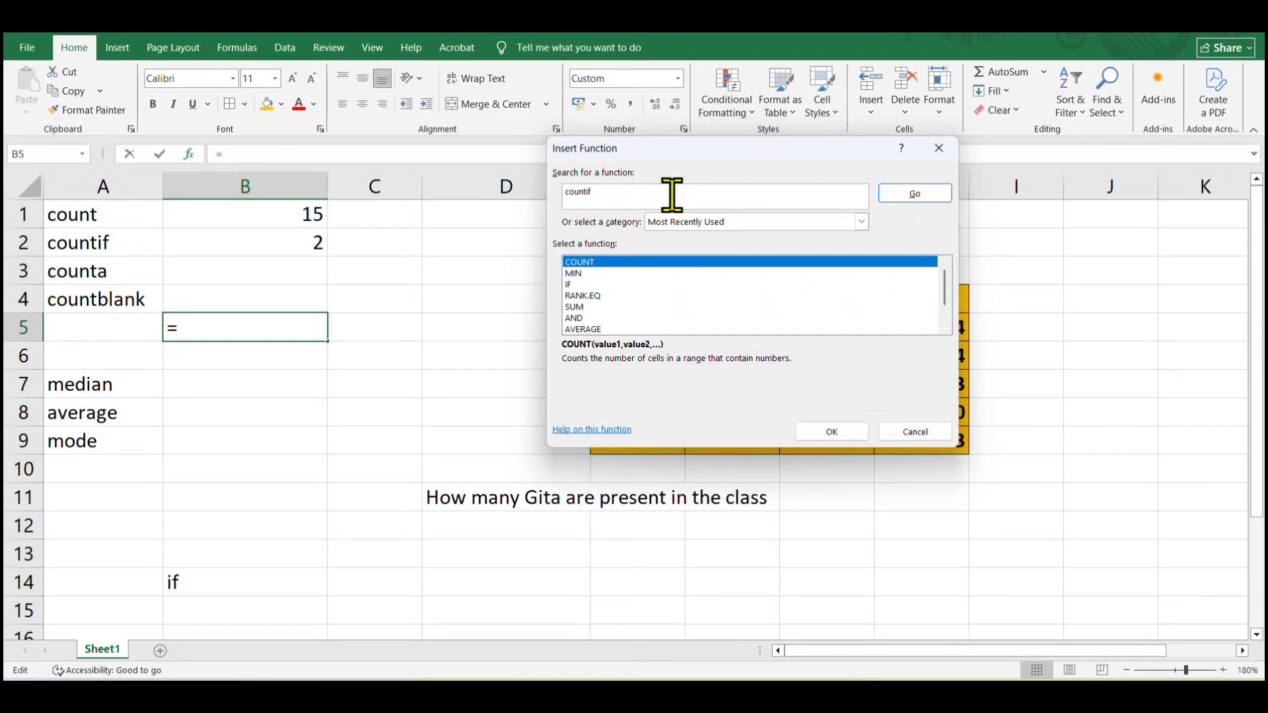
pyautogui.click(936, 196)
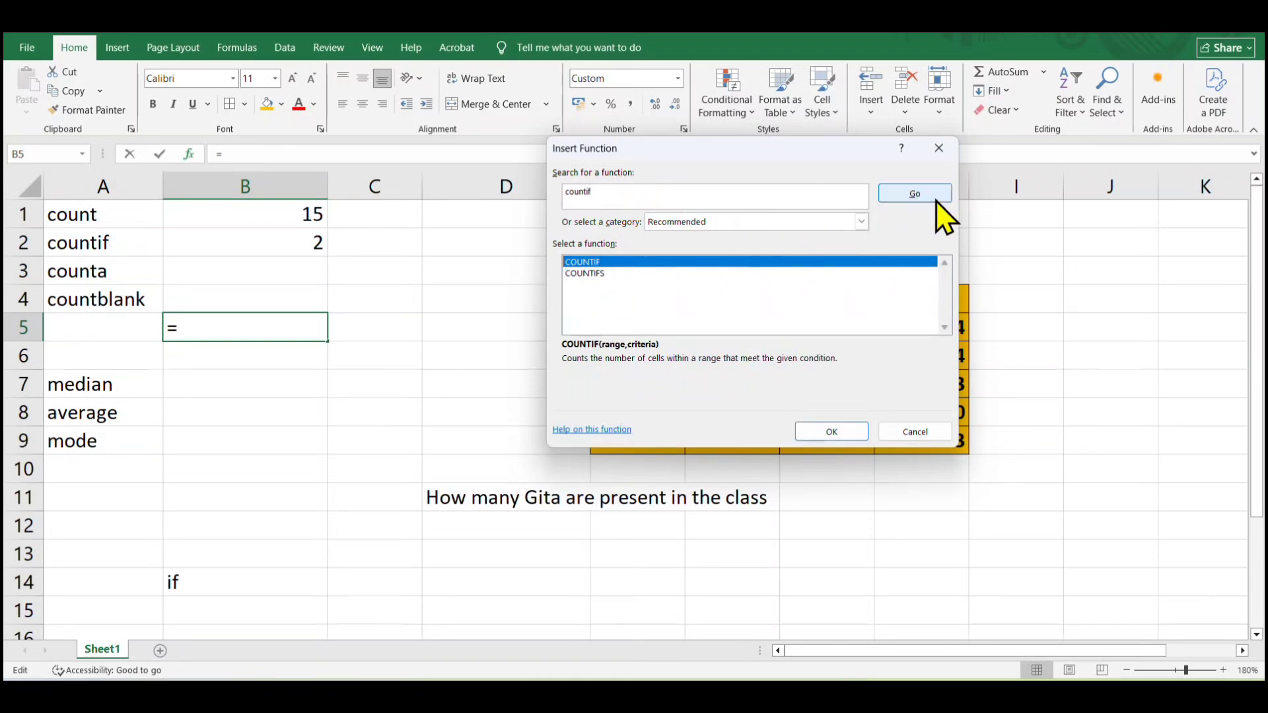
pyautogui.doubleClick(594, 263)
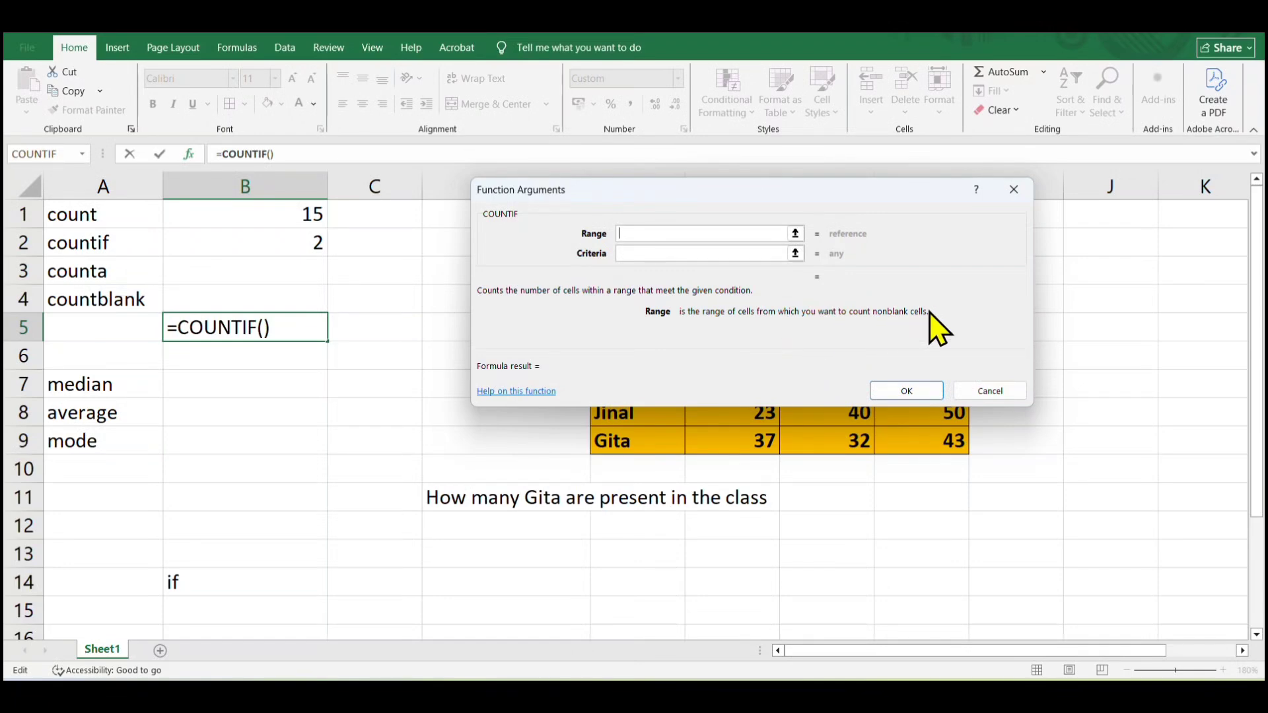
# Step: Try the COUNTIF arguments for cell B5 with range E4:H9 and criteria 44, and cancel the function
pyautogui.click(629, 254)
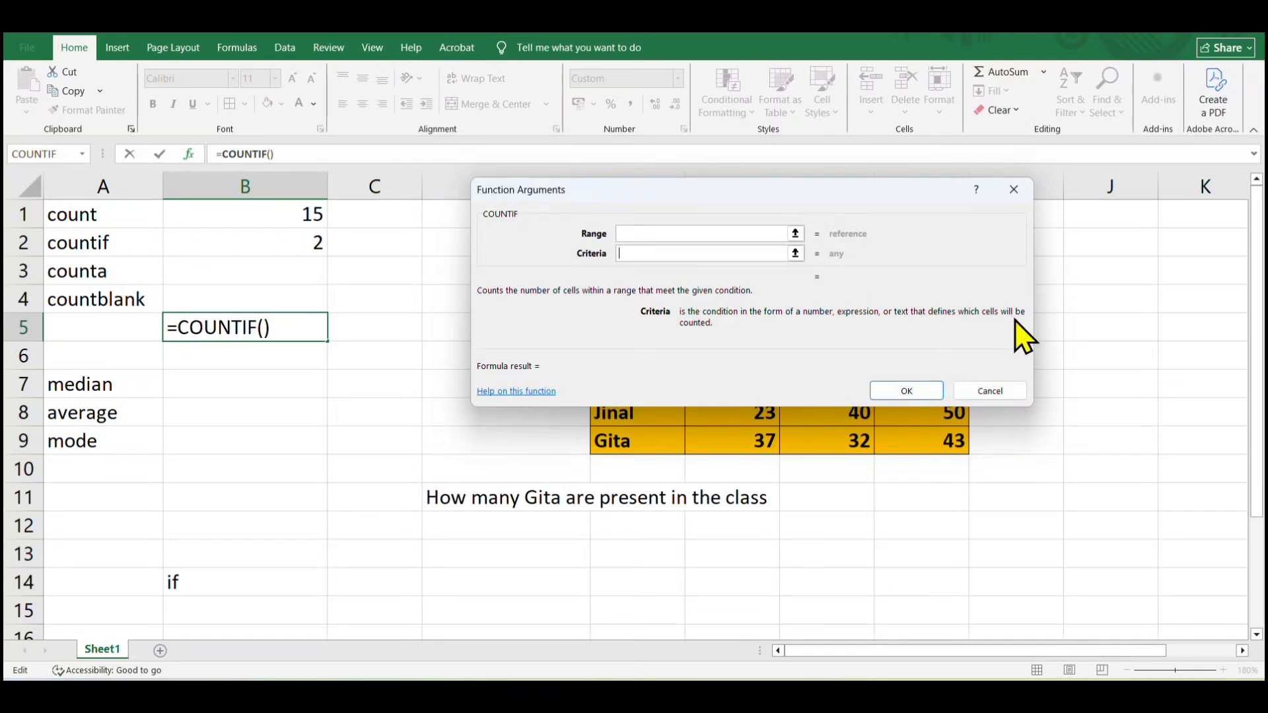
pyautogui.moveTo(764, 189); pyautogui.dragTo(395, 407)
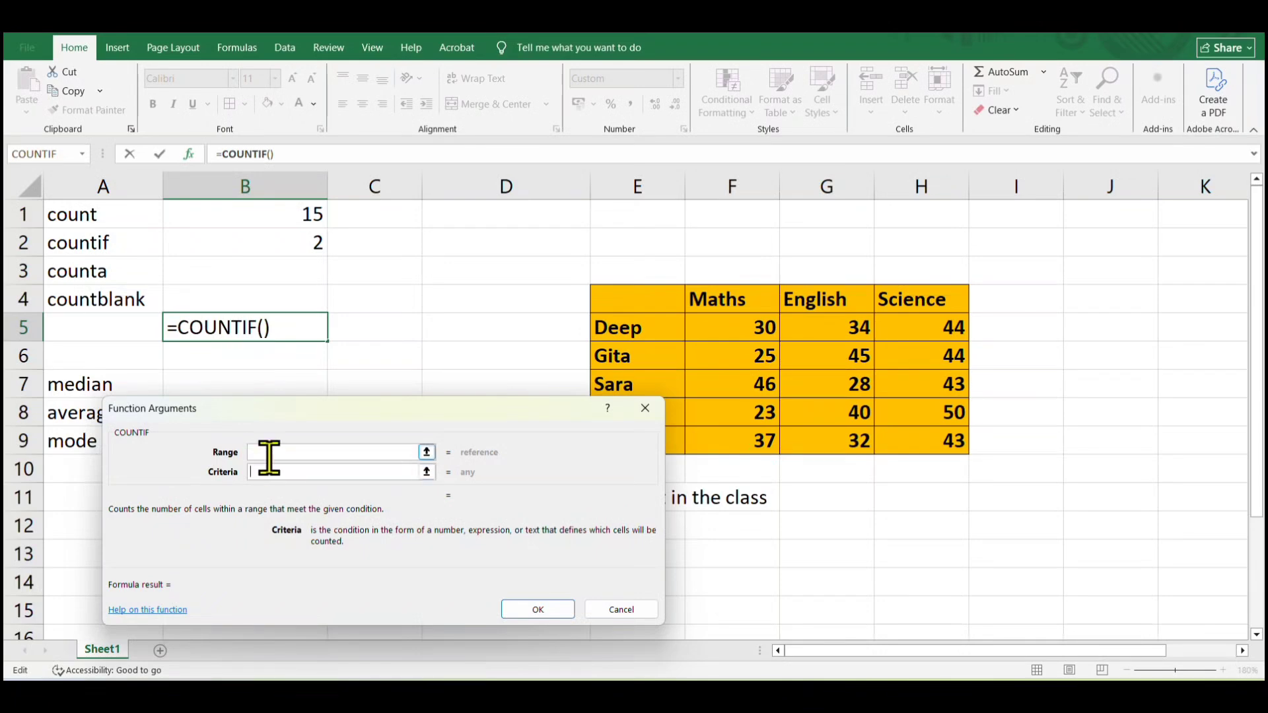
pyautogui.click(268, 453)
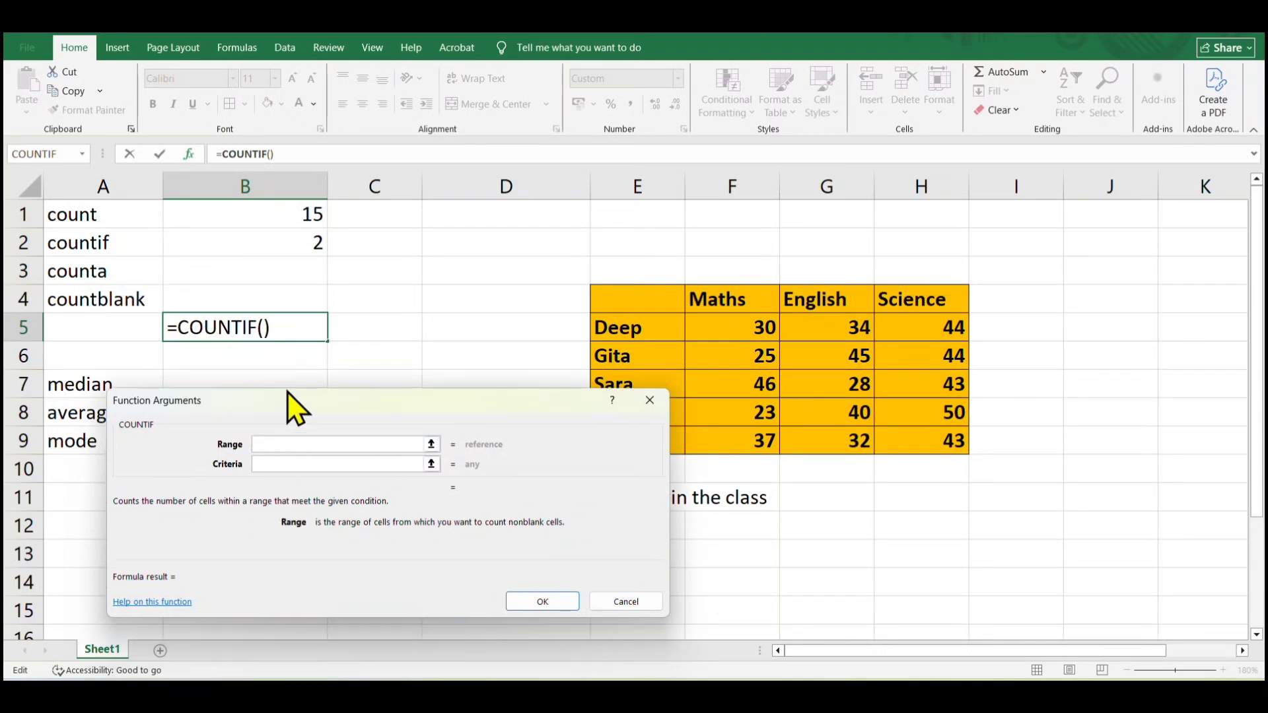
pyautogui.moveTo(292, 407); pyautogui.dragTo(294, 275)
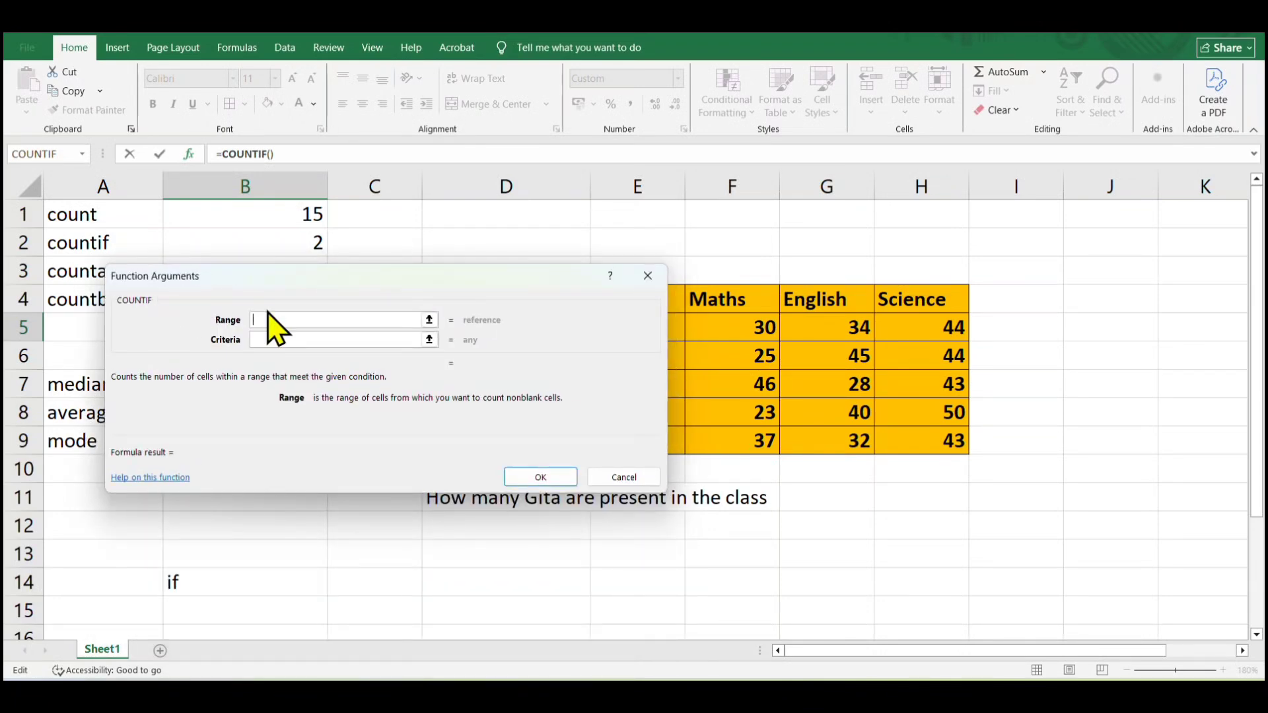
pyautogui.moveTo(467, 306); pyautogui.dragTo(374, 295)
pyautogui.moveTo(605, 311); pyautogui.dragTo(918, 444)
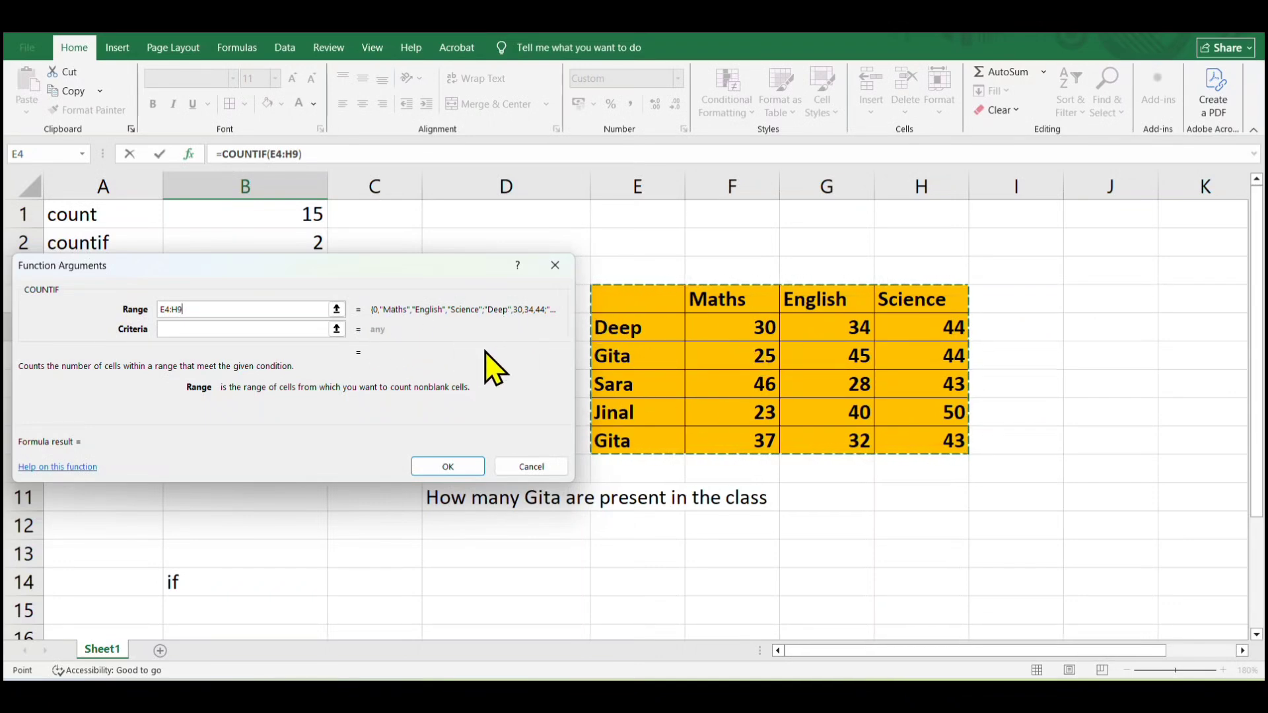
pyautogui.click(179, 328)
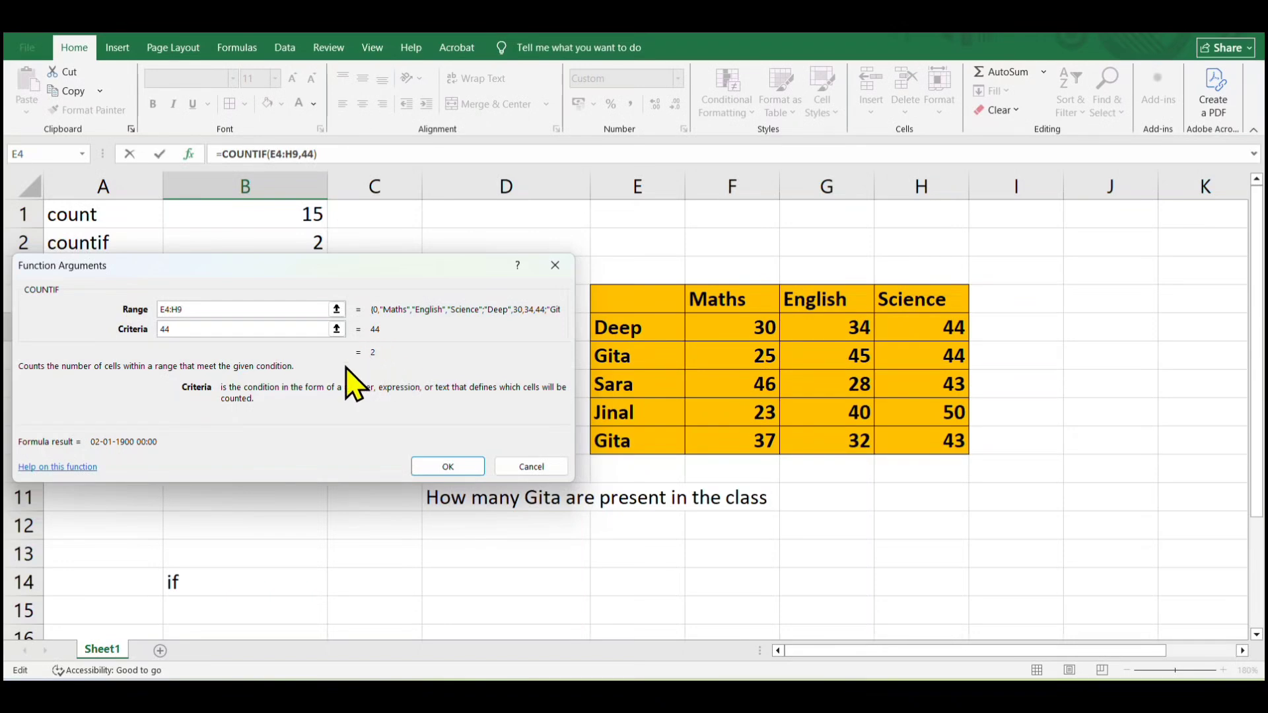
pyautogui.moveTo(405, 261); pyautogui.dragTo(973, 330)
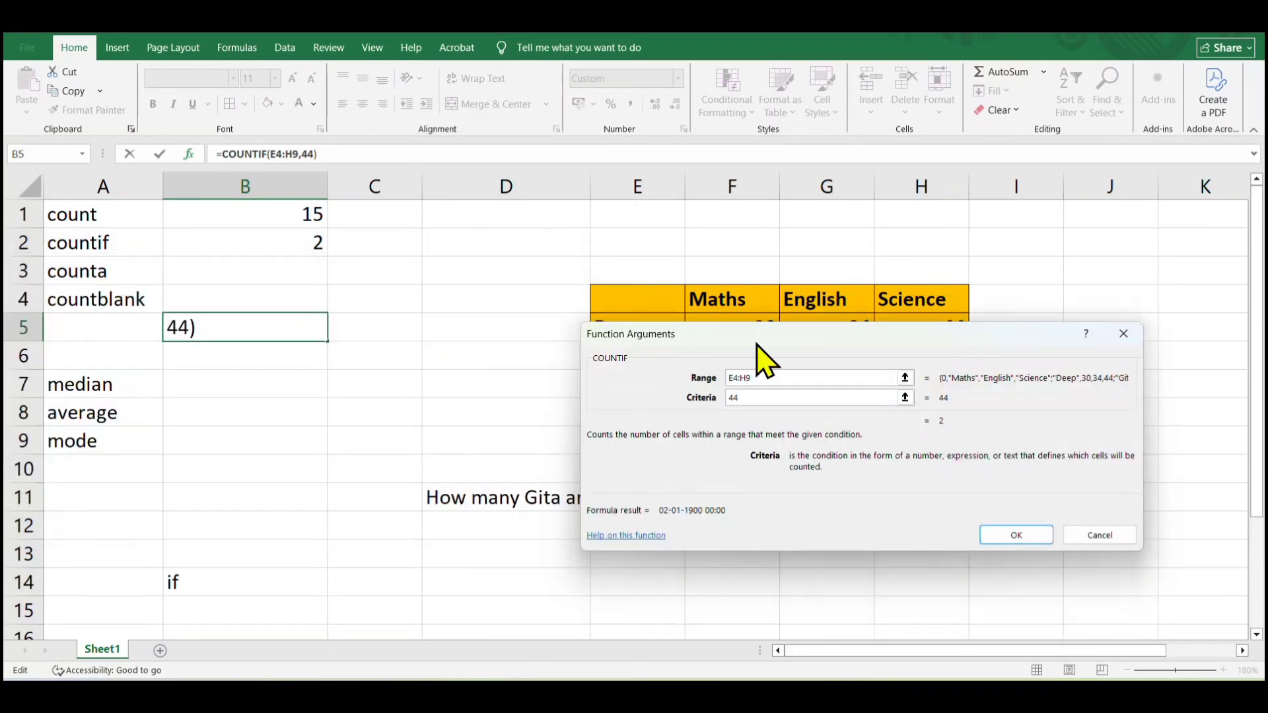
pyautogui.click(1114, 542)
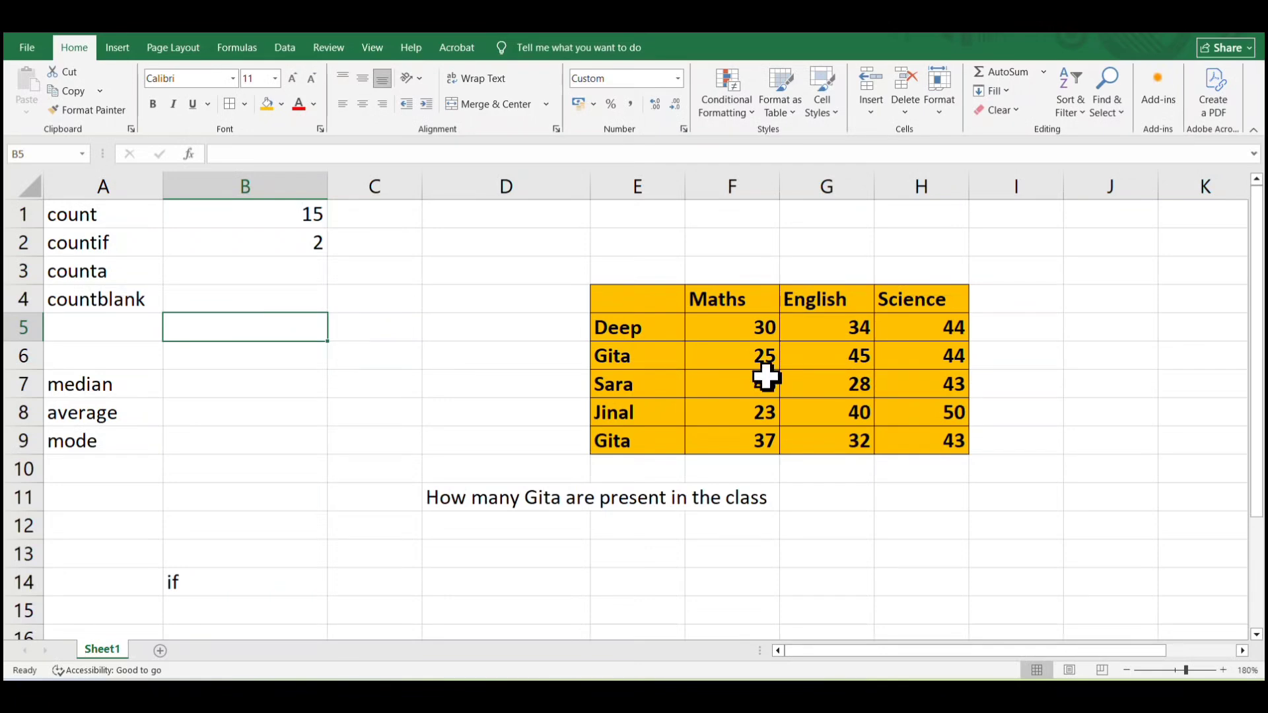
pyautogui.click(267, 238)
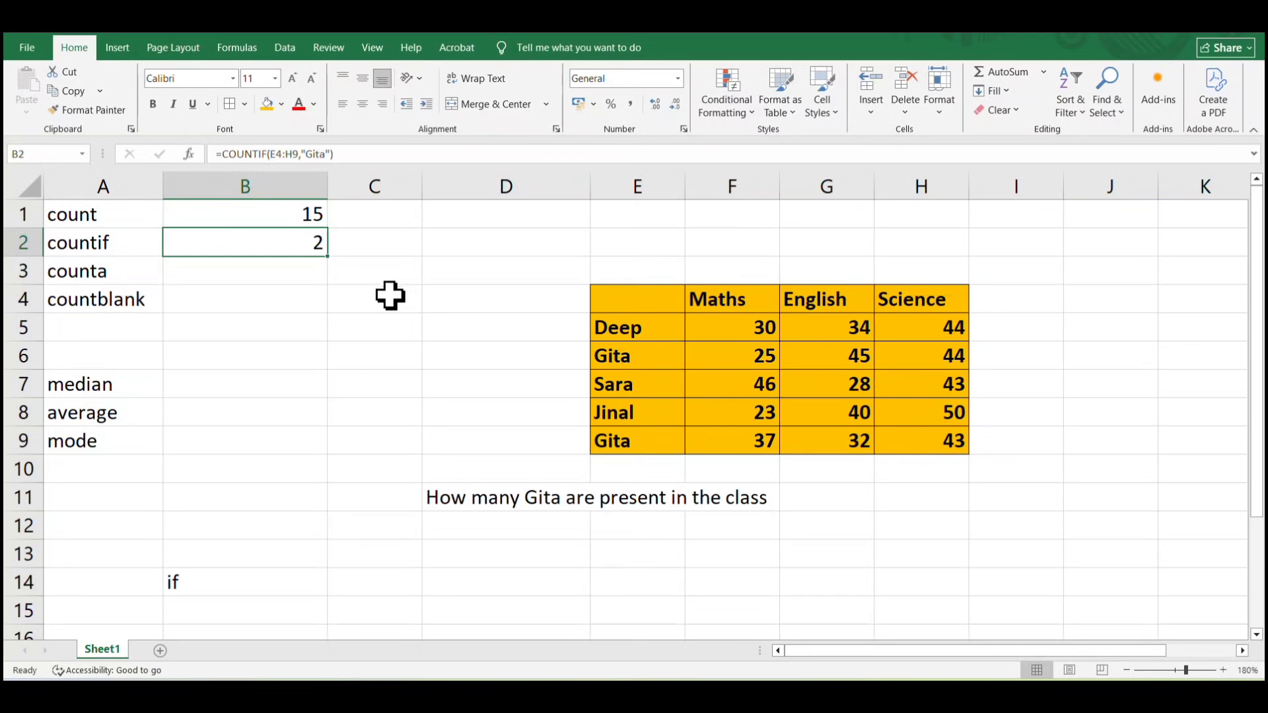
pyautogui.click(117, 276)
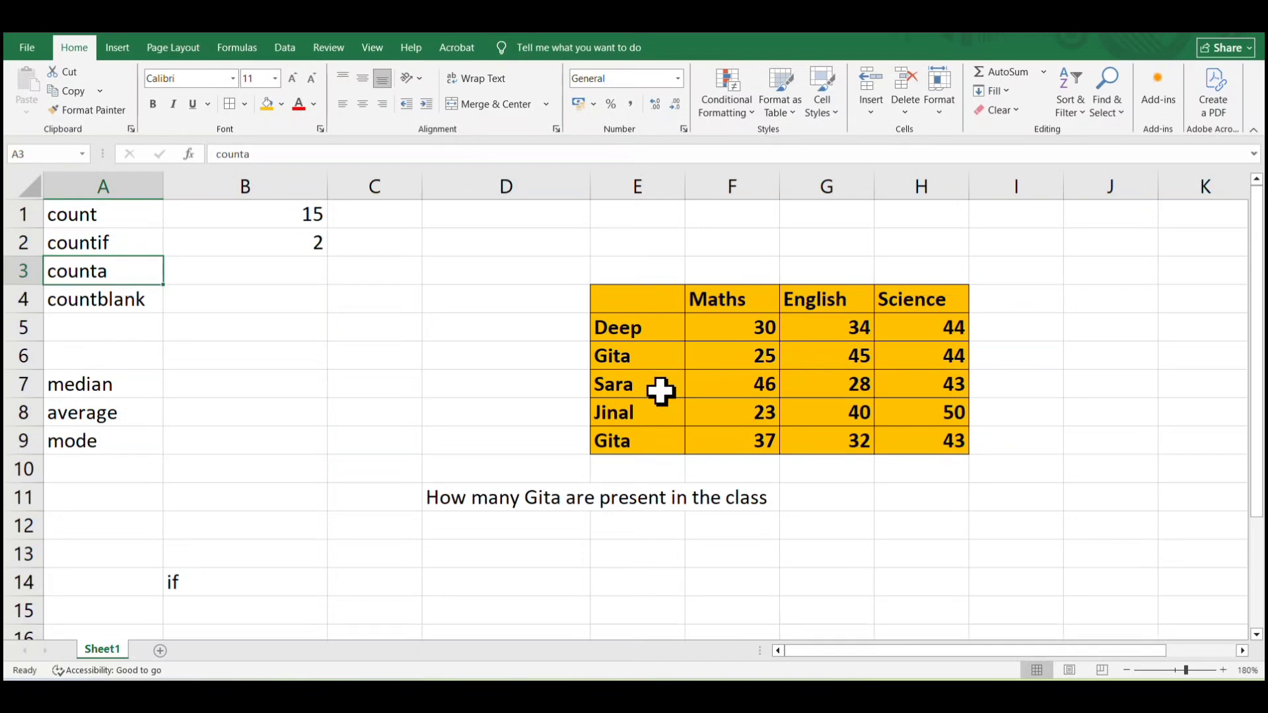
pyautogui.click(125, 215)
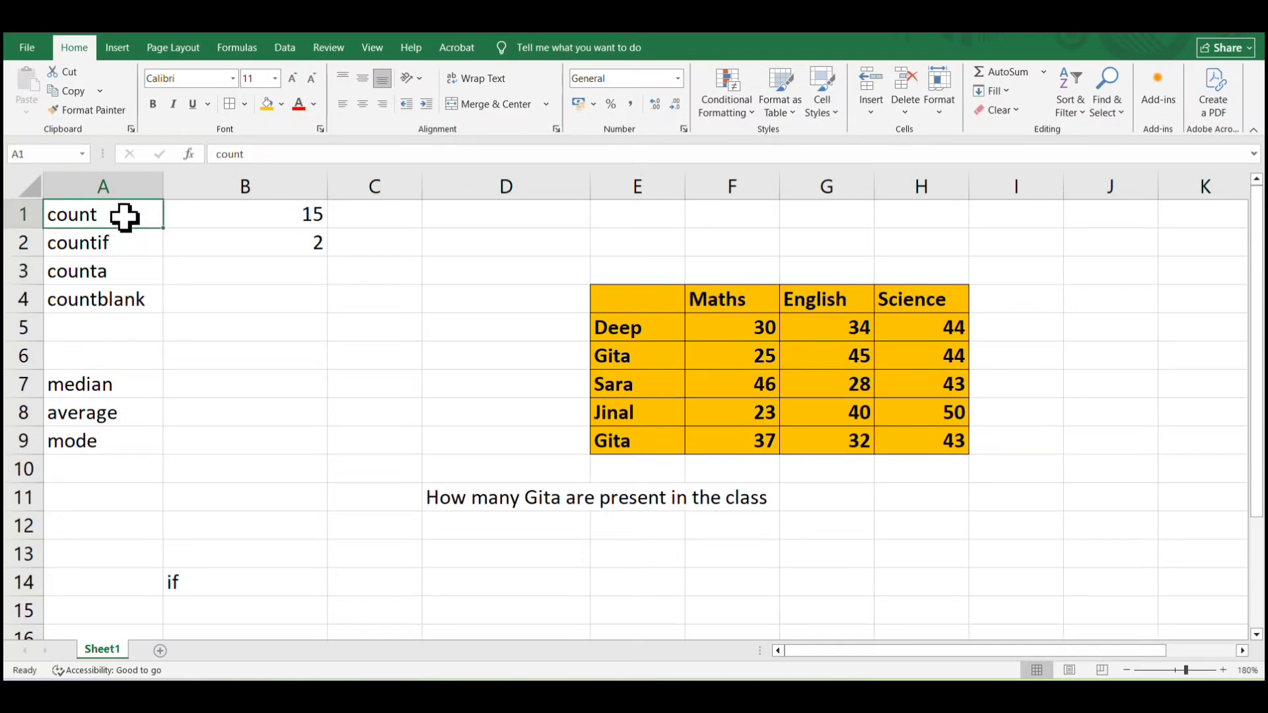
pyautogui.click(263, 216)
pyautogui.click(96, 277)
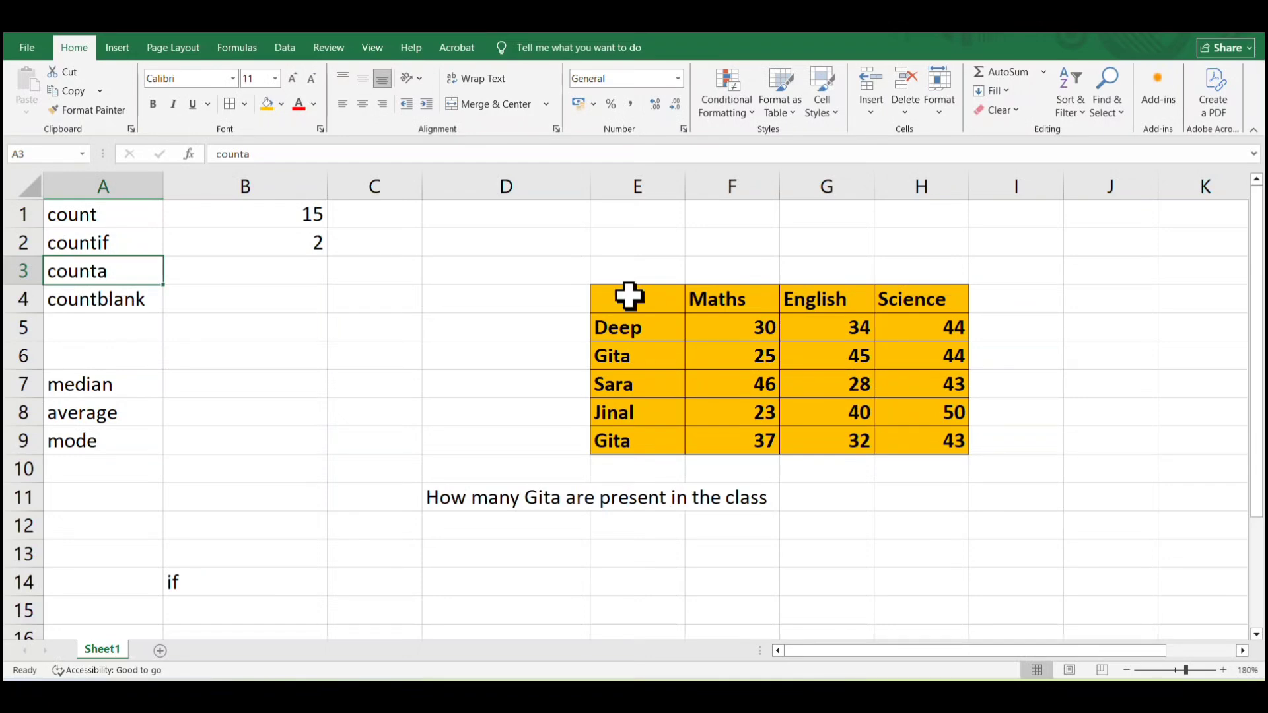
pyautogui.moveTo(629, 297); pyautogui.dragTo(957, 442)
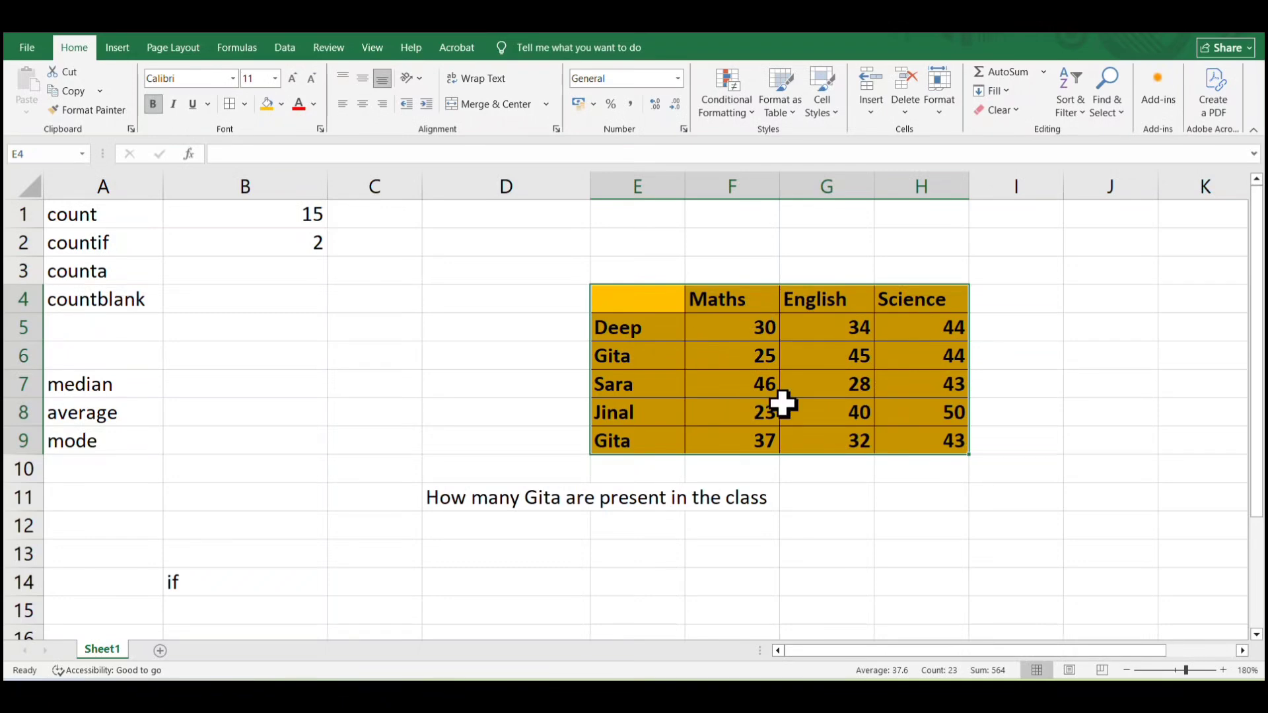
# Step: Enter the formula =counta(E4:H9) in cell B3 to count the non-blank cells of the marks table
pyautogui.click(210, 271)
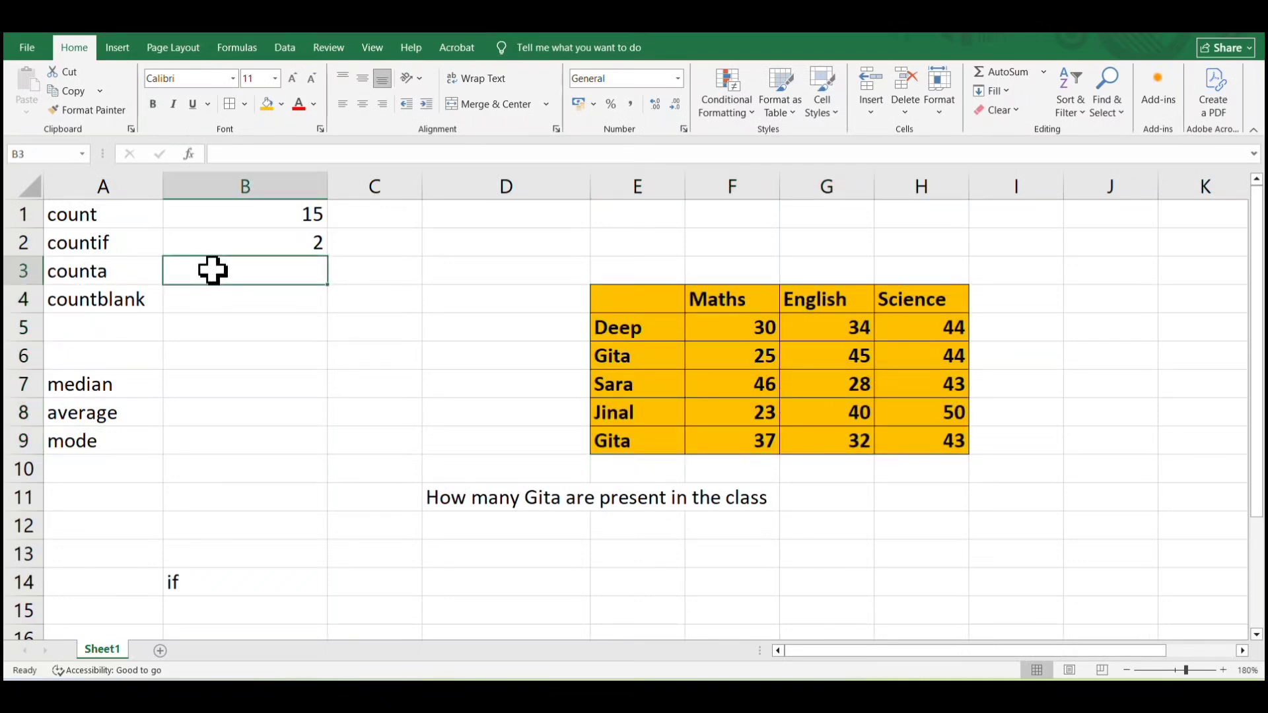
pyautogui.write('=cou')
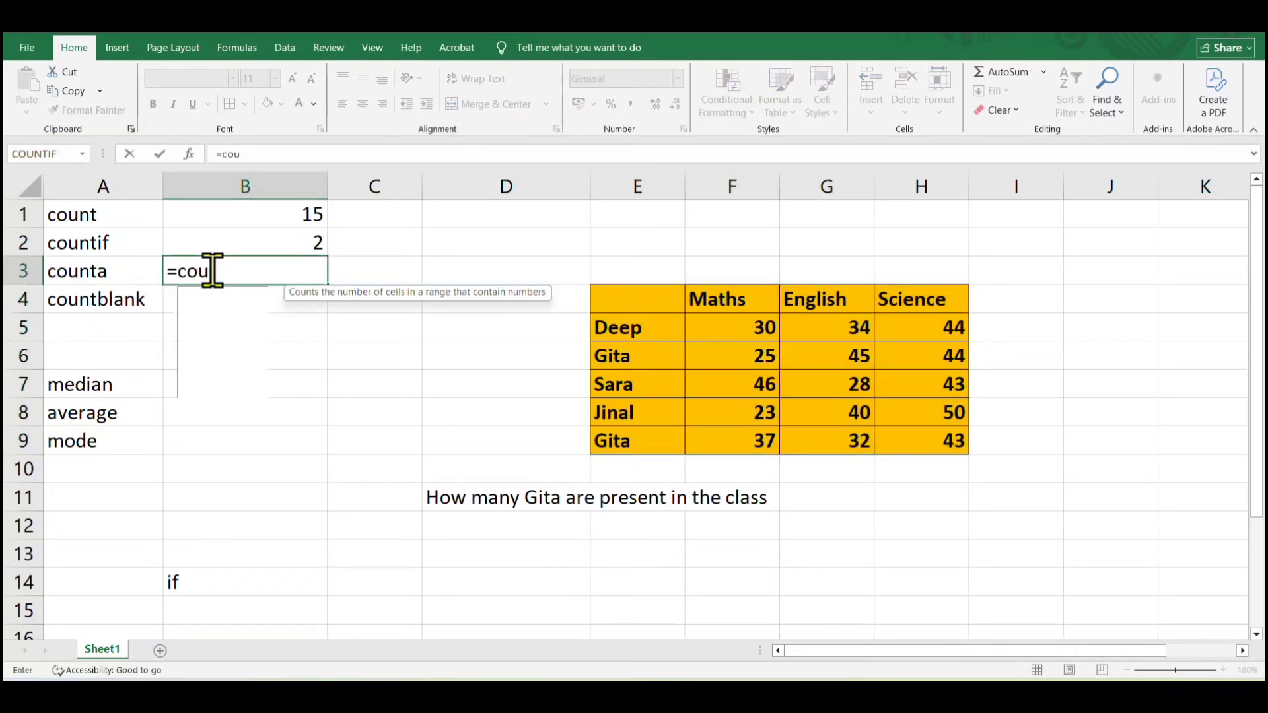
pyautogui.write('nta(')
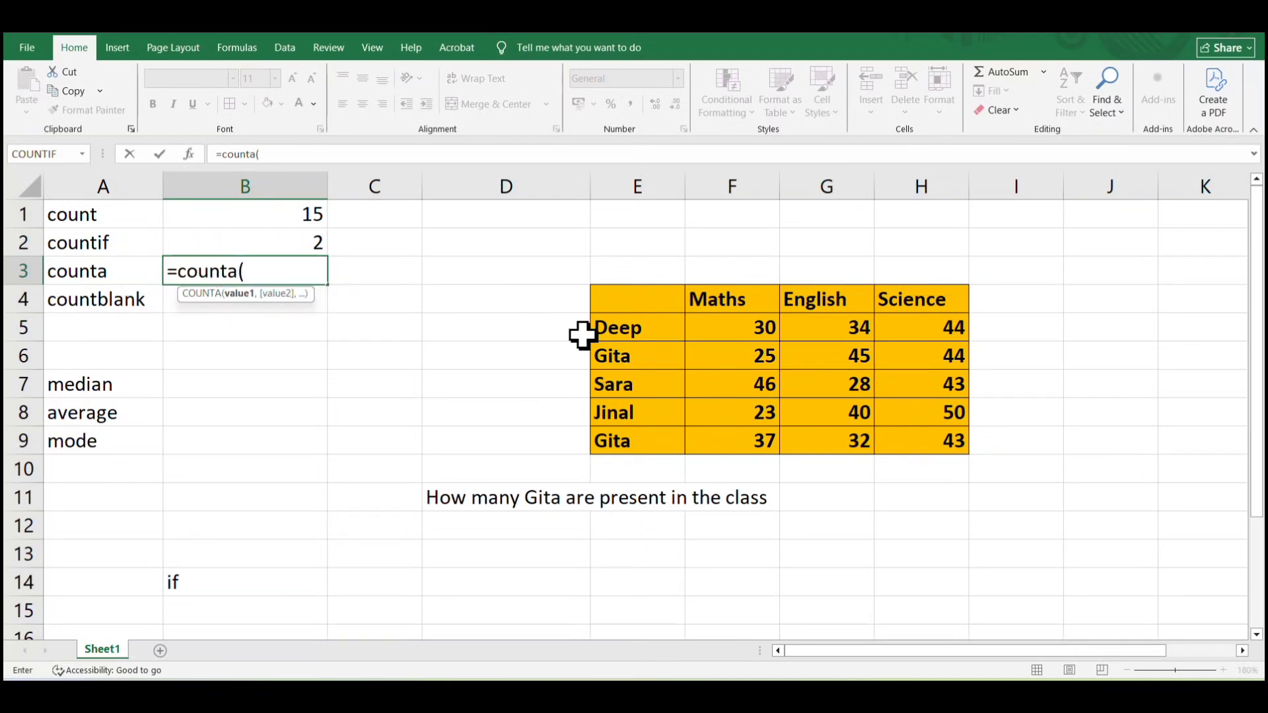
pyautogui.moveTo(625, 298); pyautogui.dragTo(908, 442)
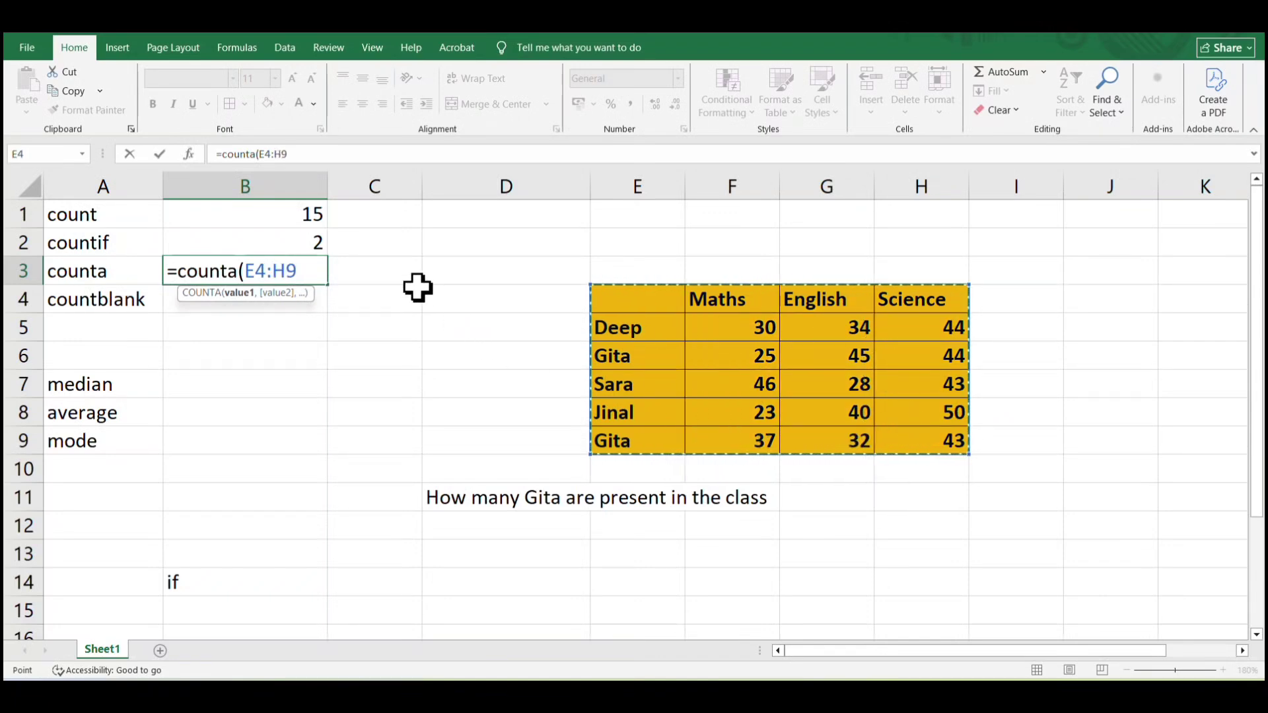
pyautogui.write(')')
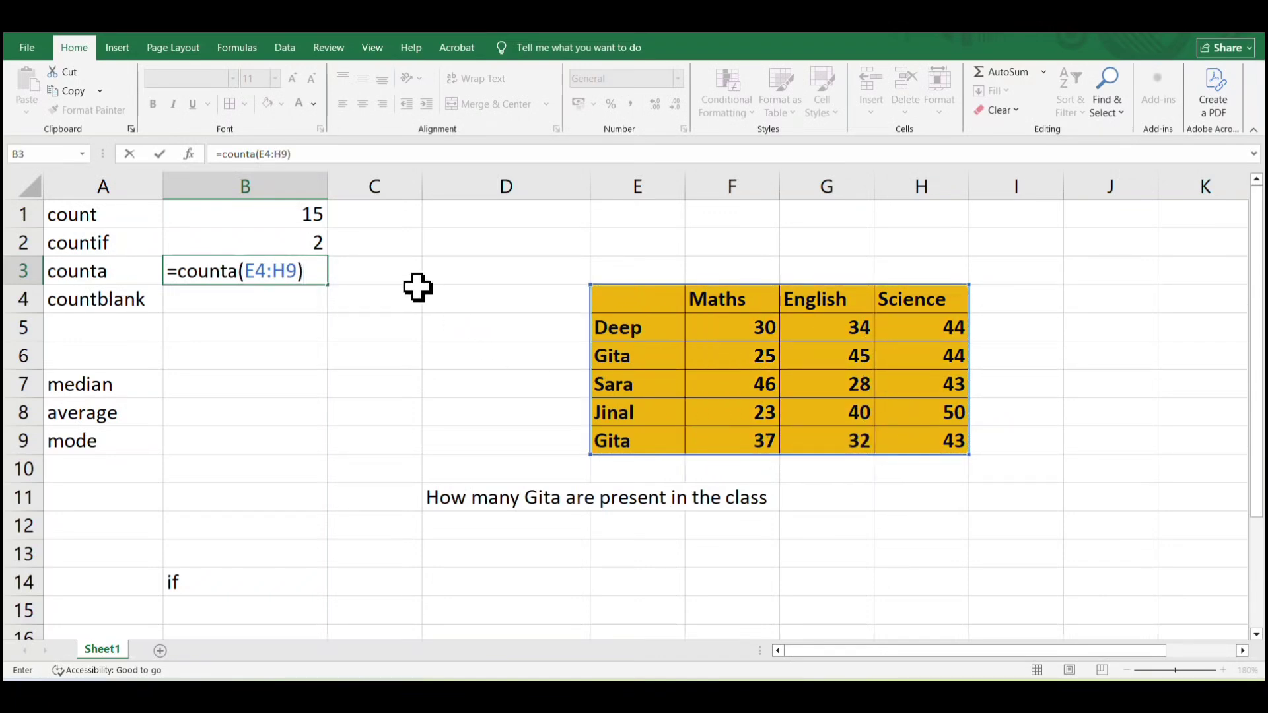
pyautogui.press('Return')
pyautogui.click(306, 269)
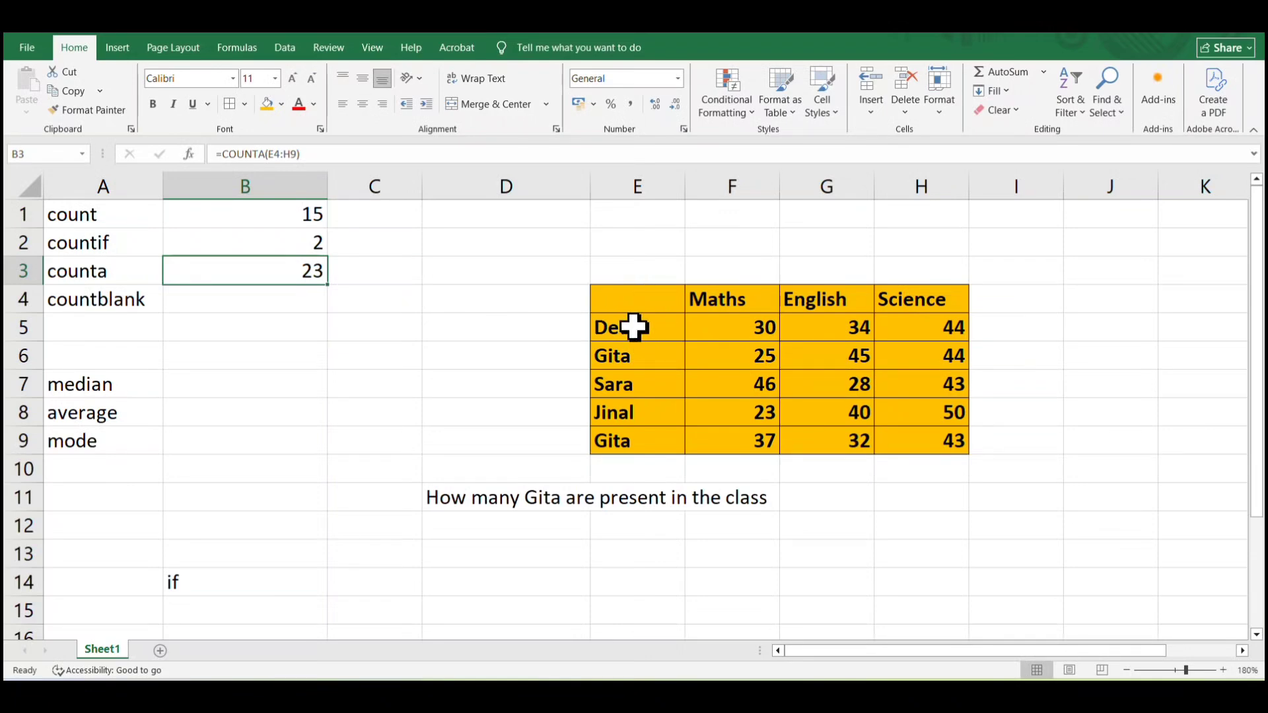
# Step: Put a period in the blank header cell E4 to test the COUNTA formula, and clear the cell again
pyautogui.click(648, 298)
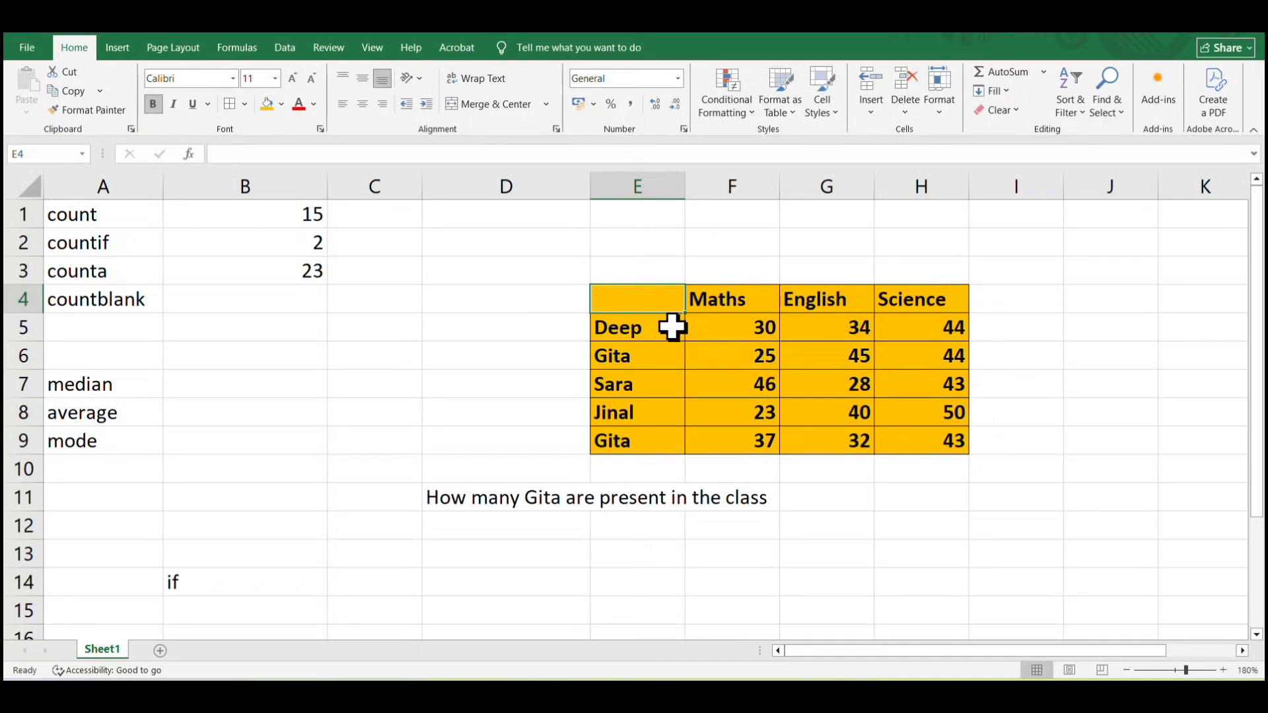
pyautogui.write('.')
pyautogui.click(497, 348)
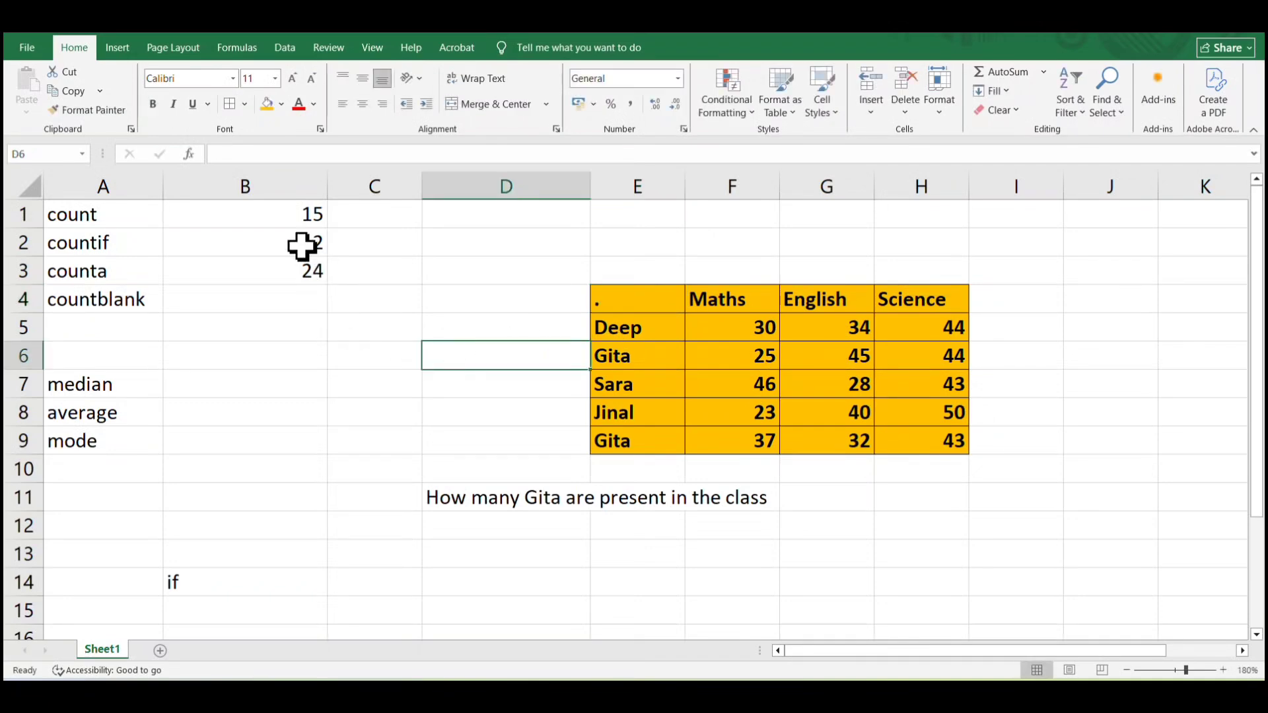
pyautogui.click(625, 297)
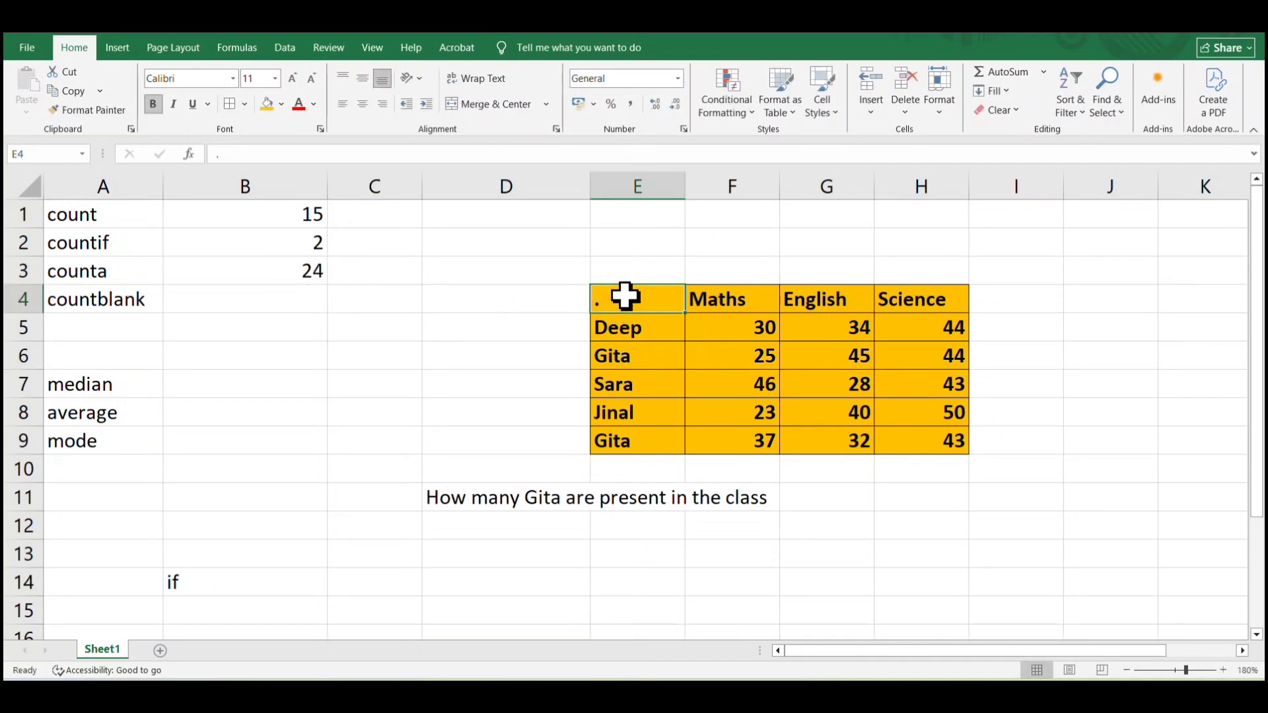
pyautogui.press('Delete')
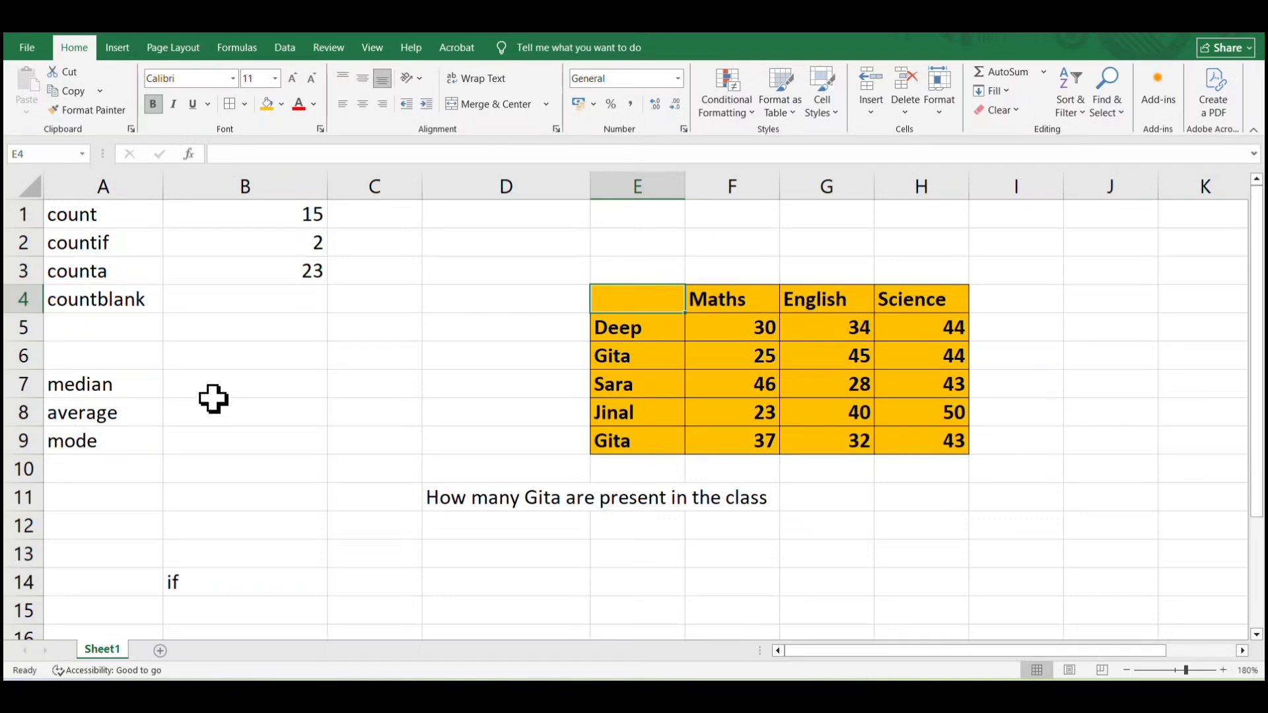
# Step: Enter the formula =countblank(E4:H9) in cell B4 to count the empty cells of the marks table
pyautogui.click(106, 301)
pyautogui.click(103, 281)
pyautogui.click(124, 311)
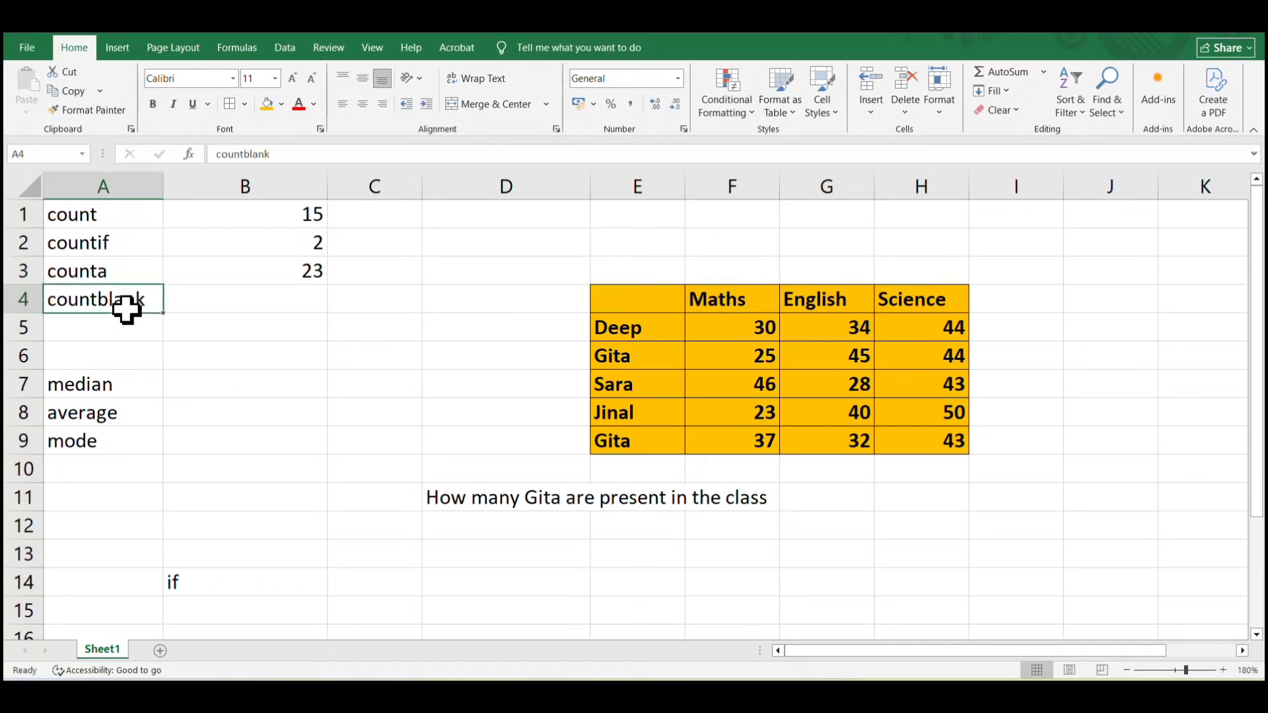
pyautogui.click(253, 317)
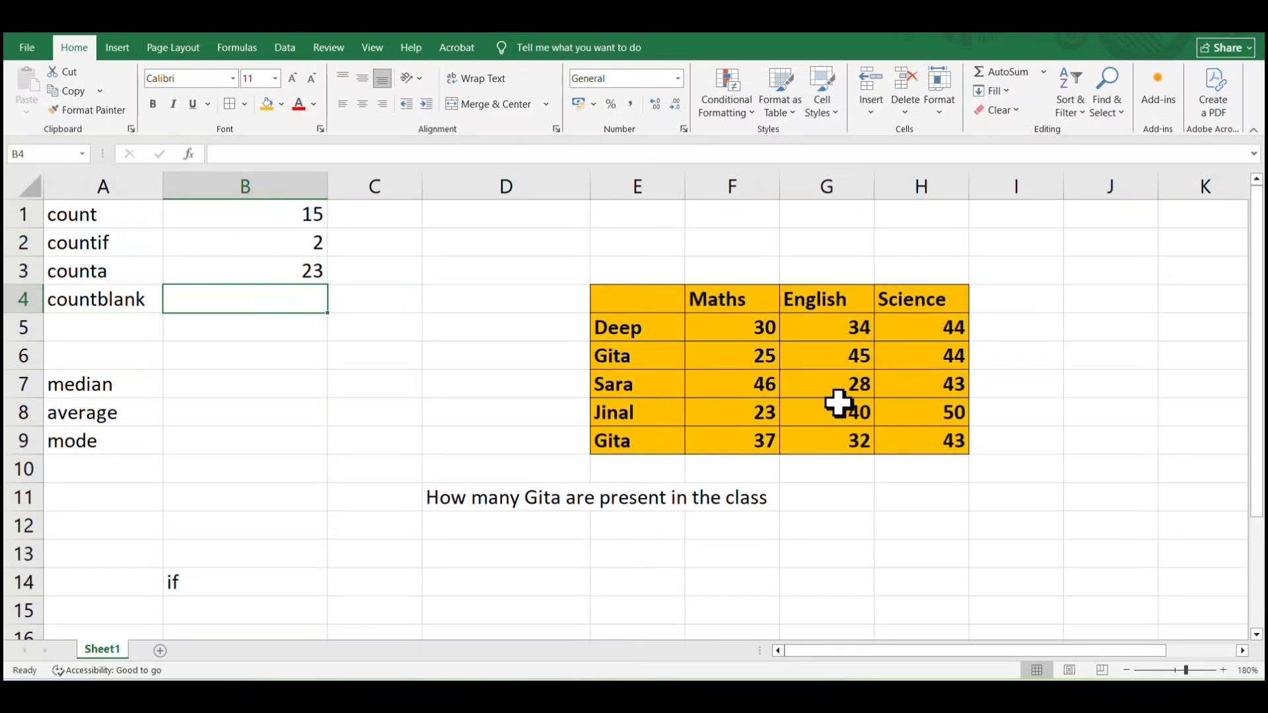
pyautogui.doubleClick(291, 305)
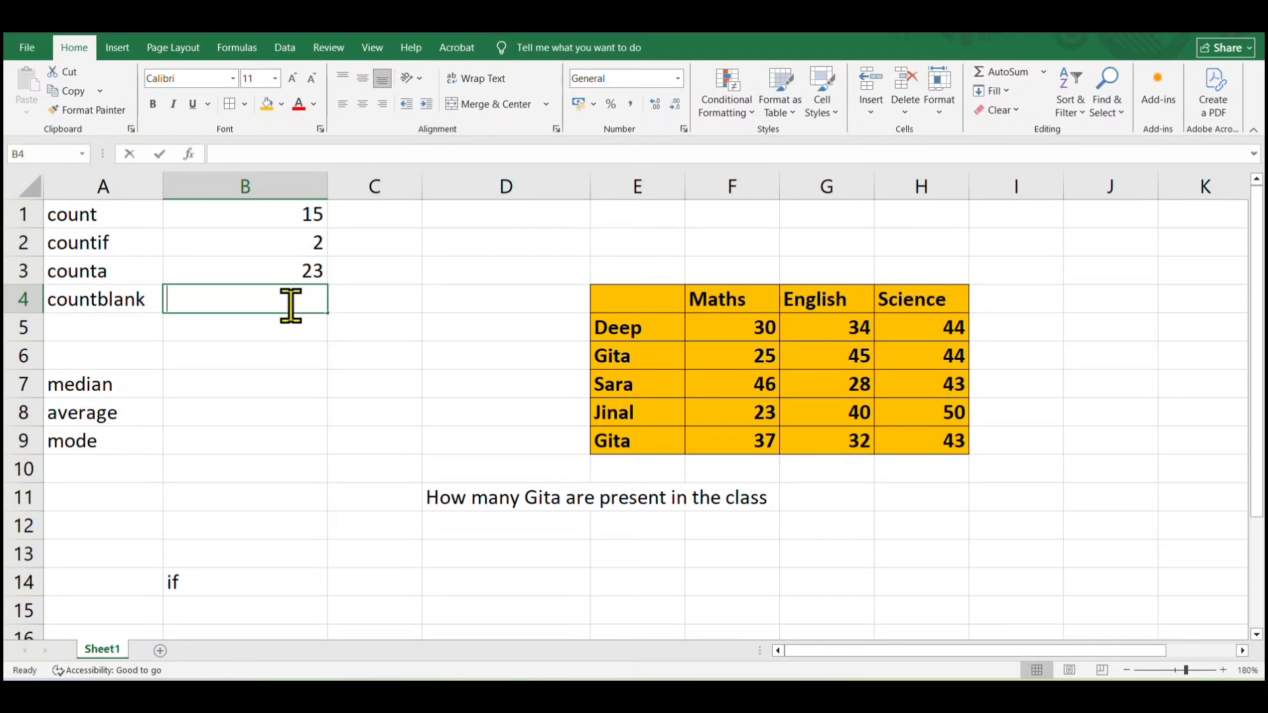
pyautogui.write('=countb')
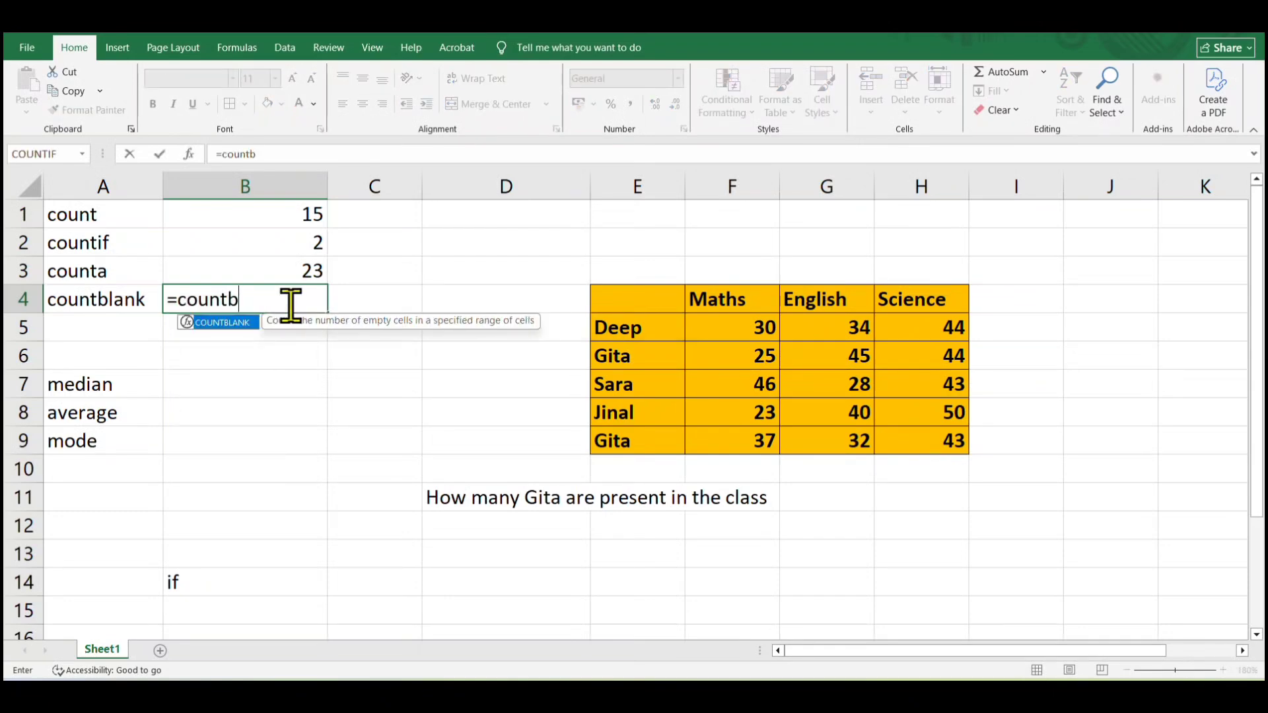
pyautogui.write('lank(')
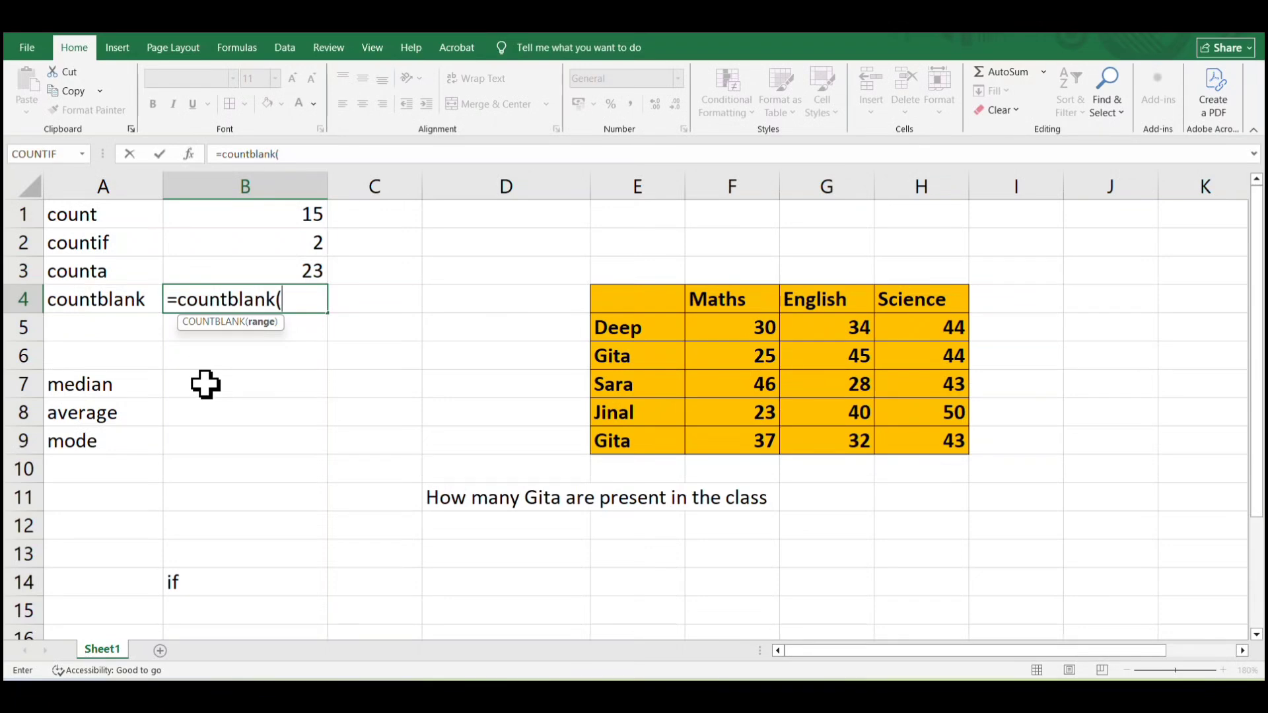
pyautogui.click(630, 302)
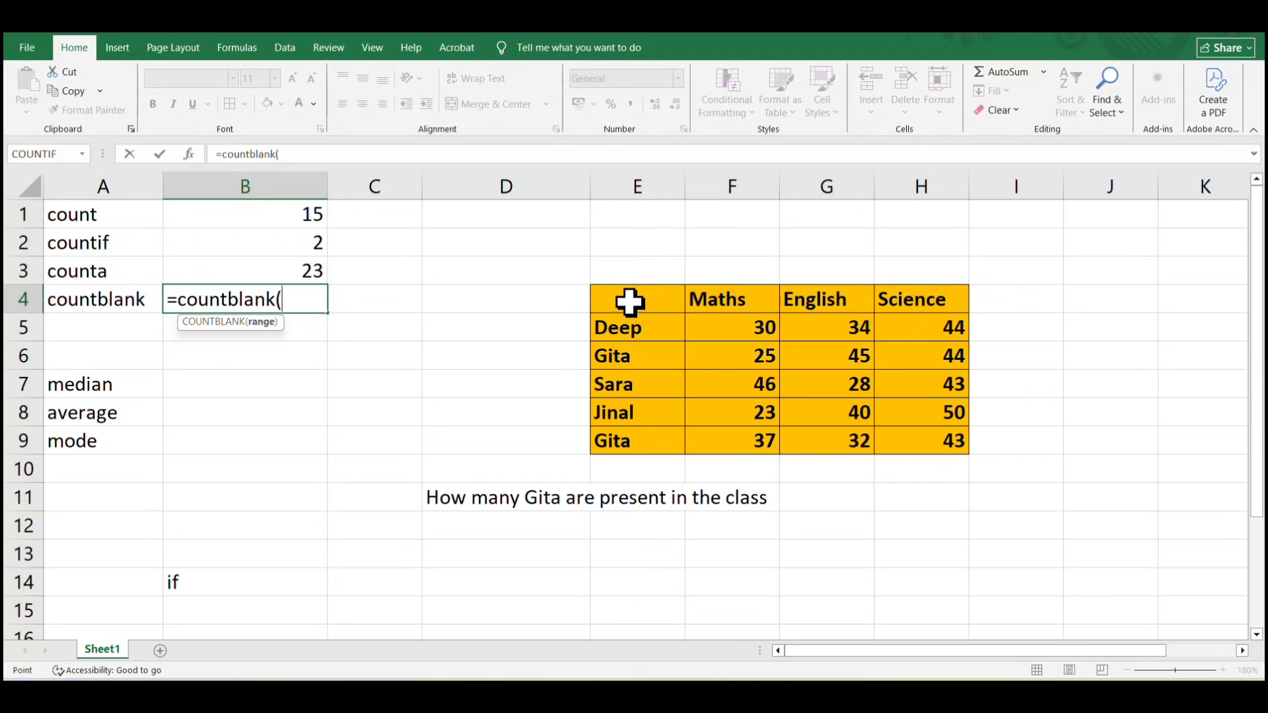
pyautogui.moveTo(630, 302); pyautogui.dragTo(902, 431)
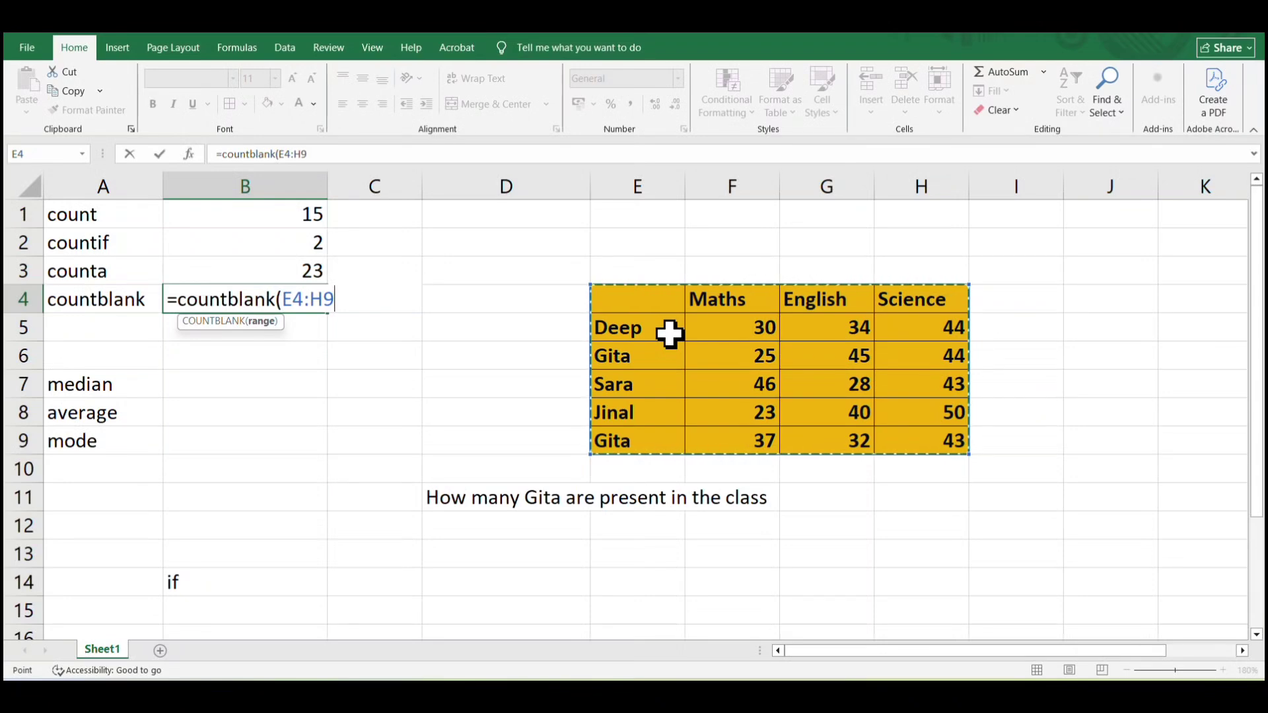
pyautogui.write(')')
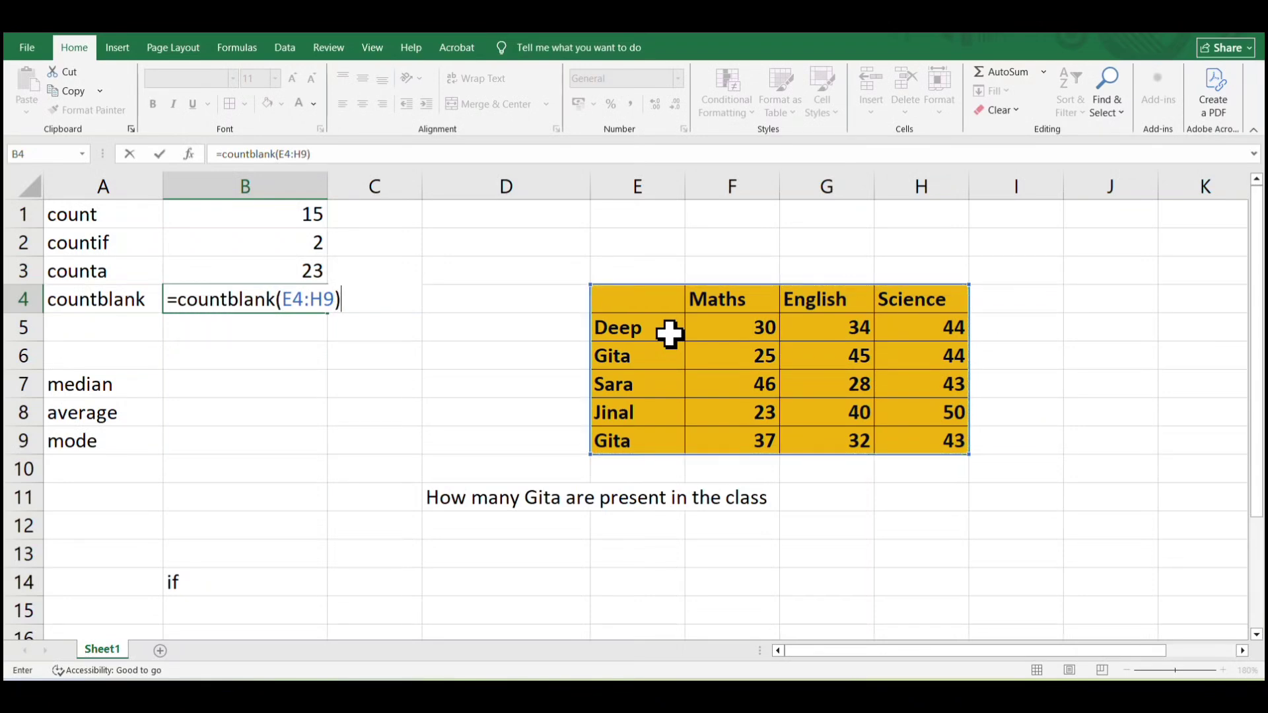
pyautogui.press('Return')
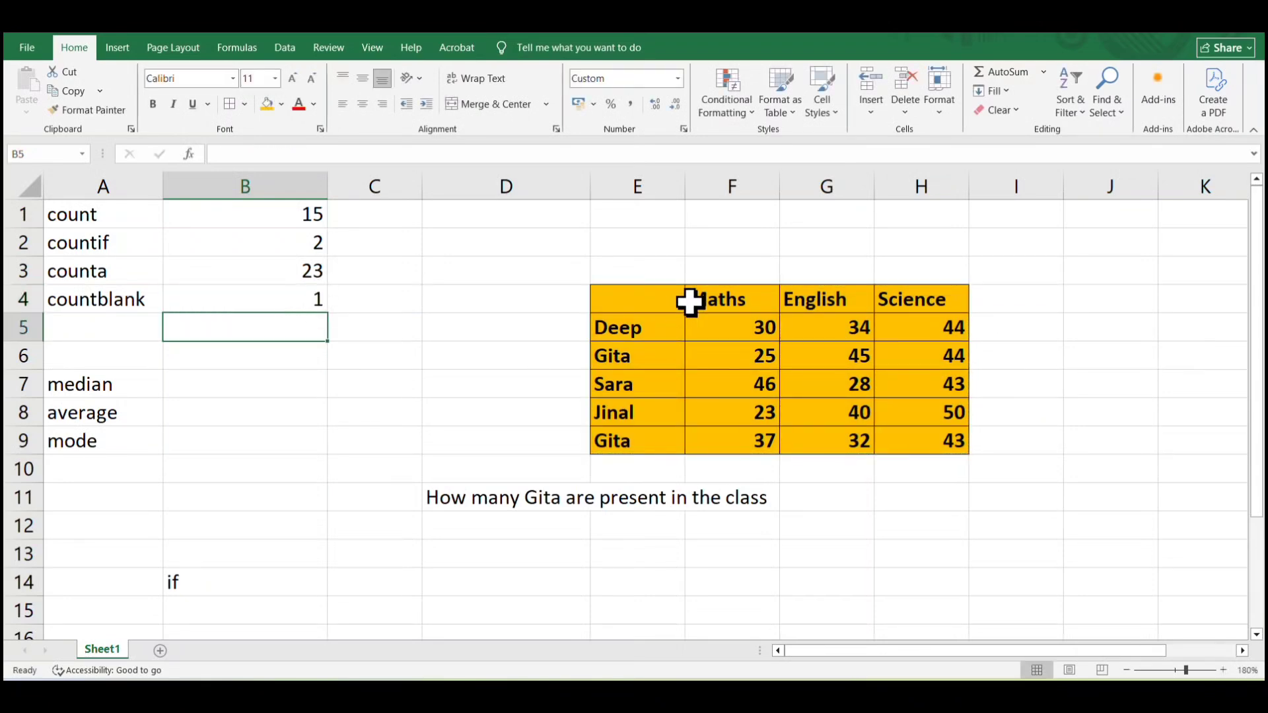
# Step: Enter a period in the blank header cell E4 to test the COUNTBLANK formula
pyautogui.click(659, 300)
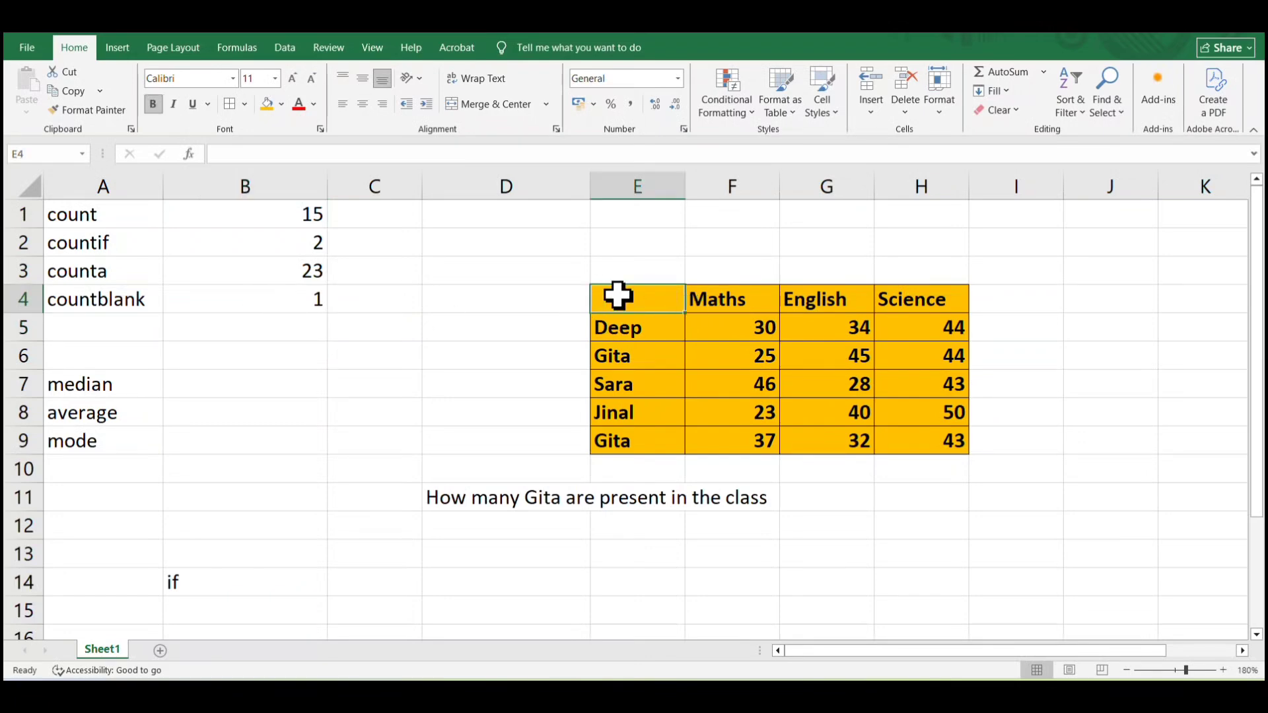
pyautogui.doubleClick(625, 312)
pyautogui.write('.')
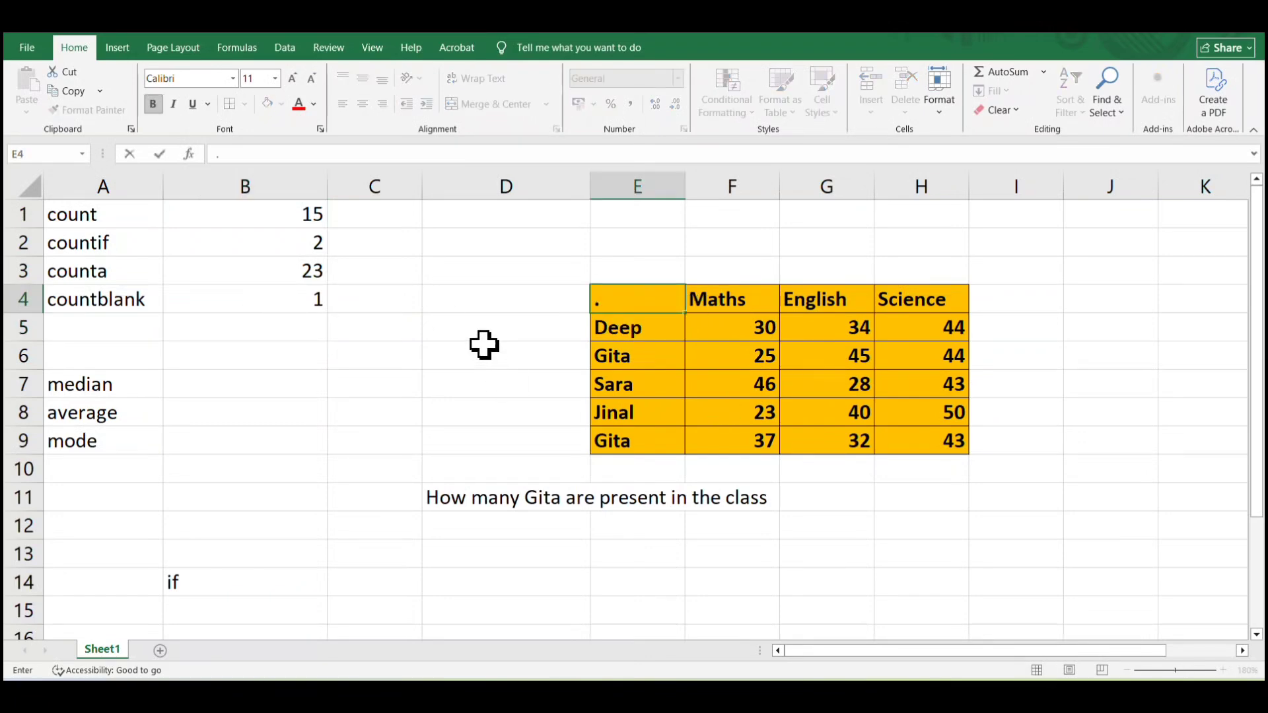
pyautogui.click(382, 346)
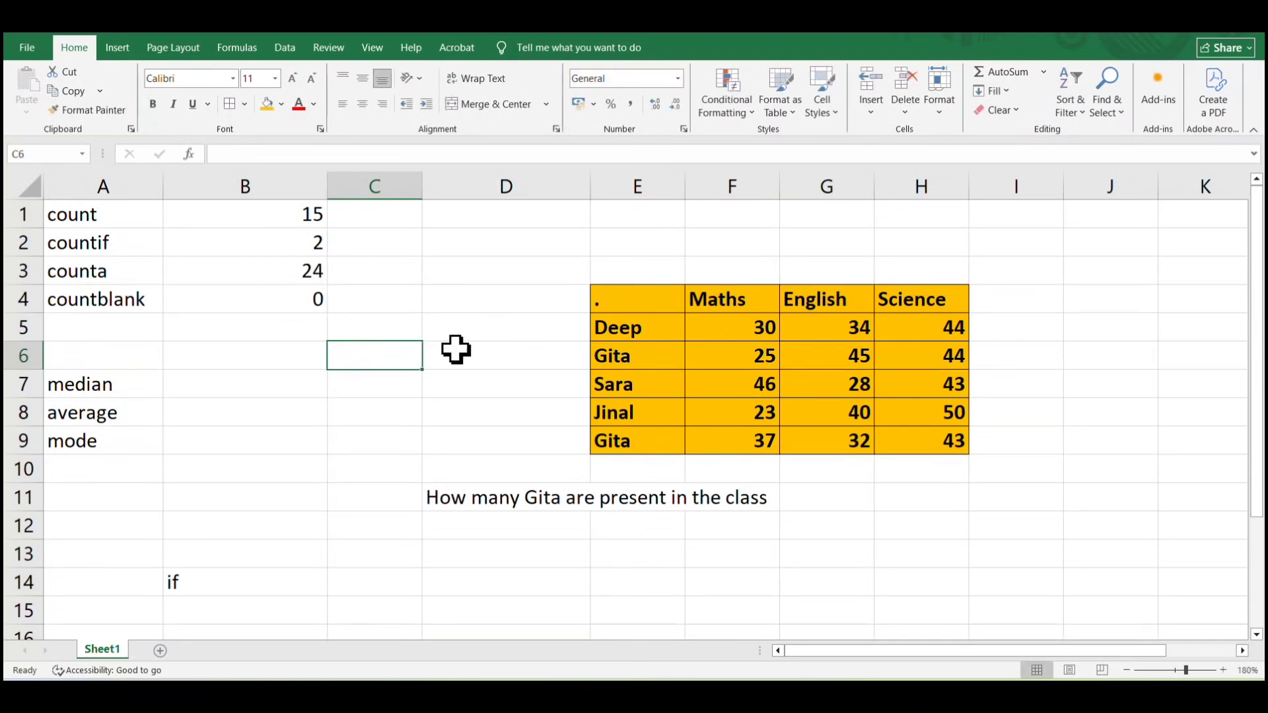
# Step: Undo the test period in header cell E4 and delete the question text in cell D11
pyautogui.hotkey('ctrl', 'z')
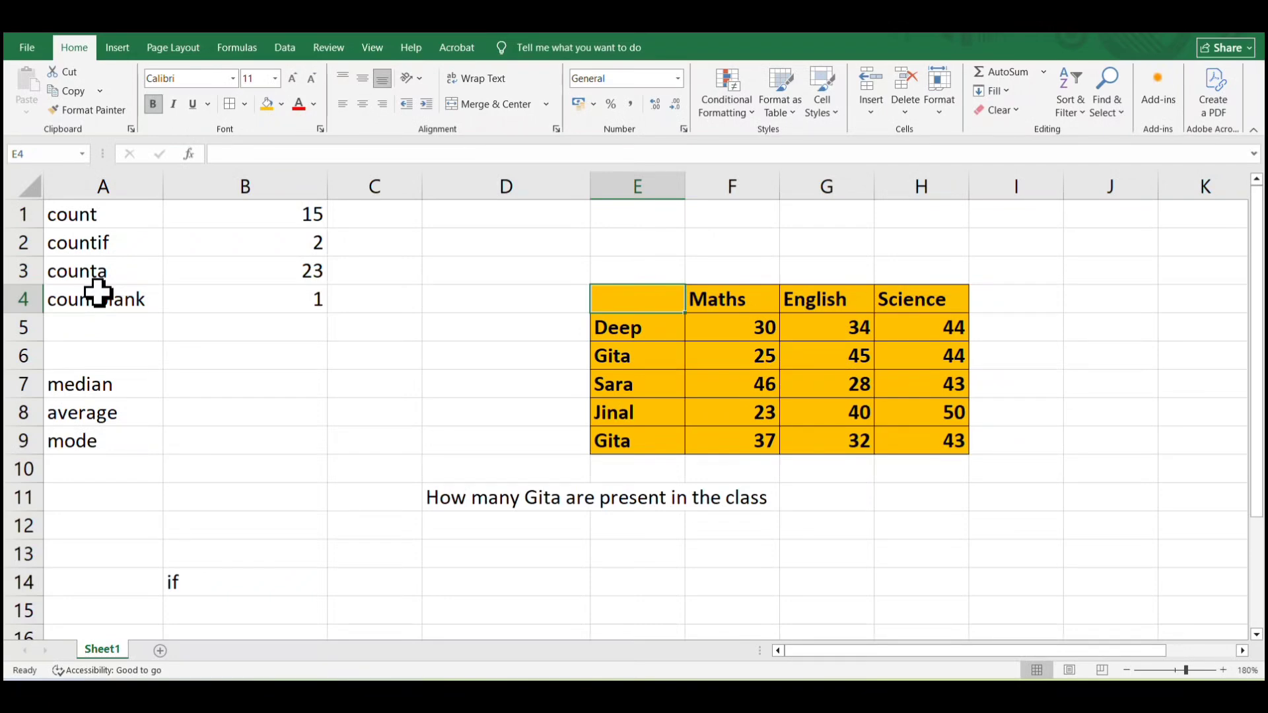
pyautogui.click(474, 497)
pyautogui.click(57, 379)
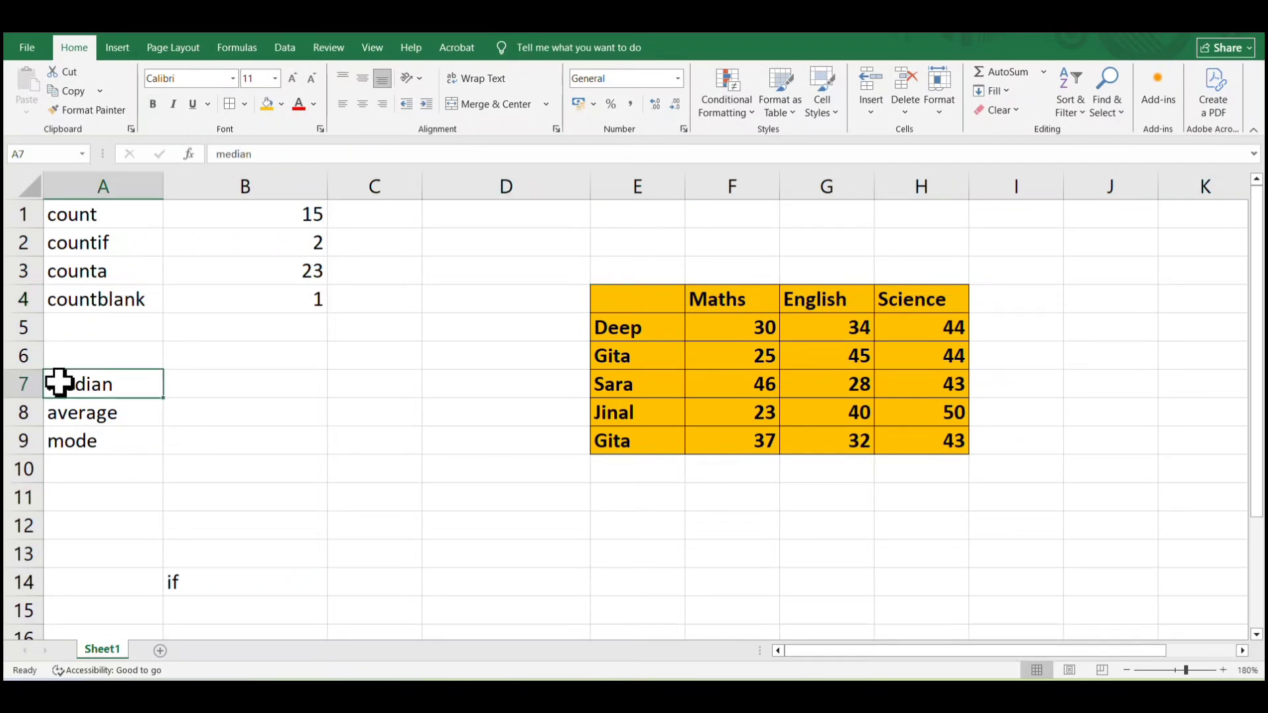
pyautogui.click(92, 412)
pyautogui.click(100, 444)
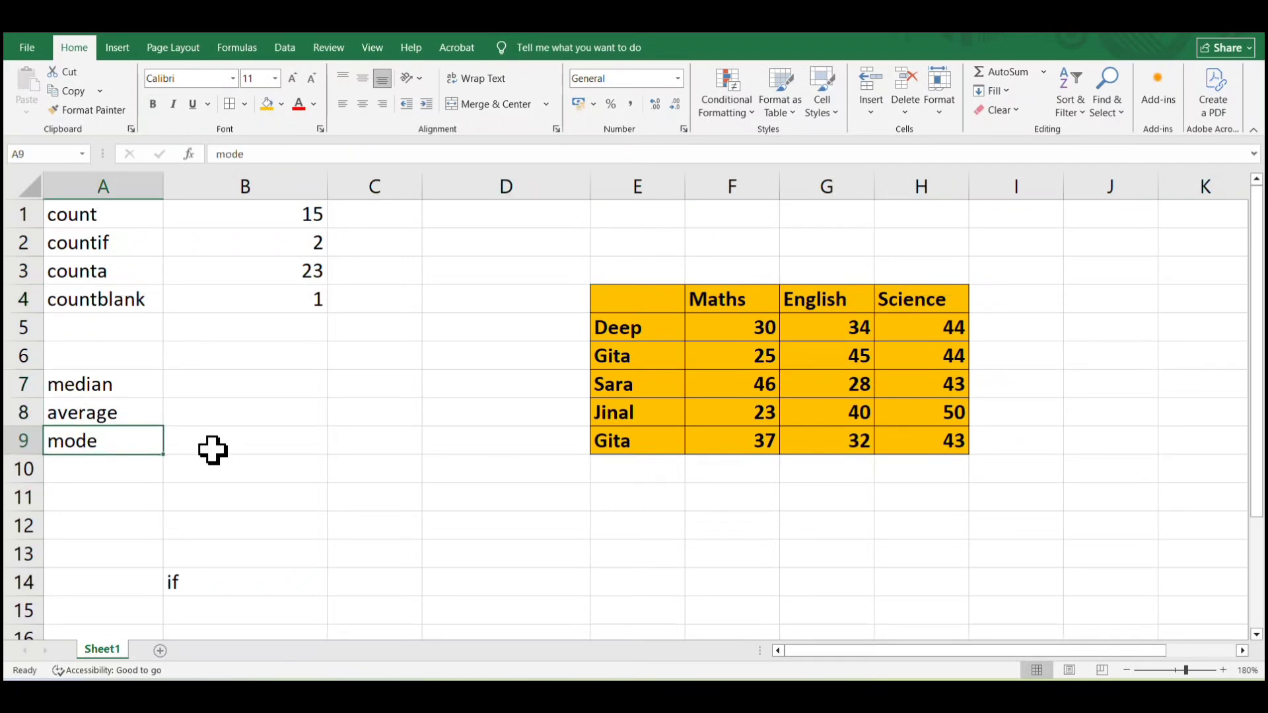
# Step: Enter the formula =average(F5:F9) in cell B8 to average the Maths marks
pyautogui.click(92, 413)
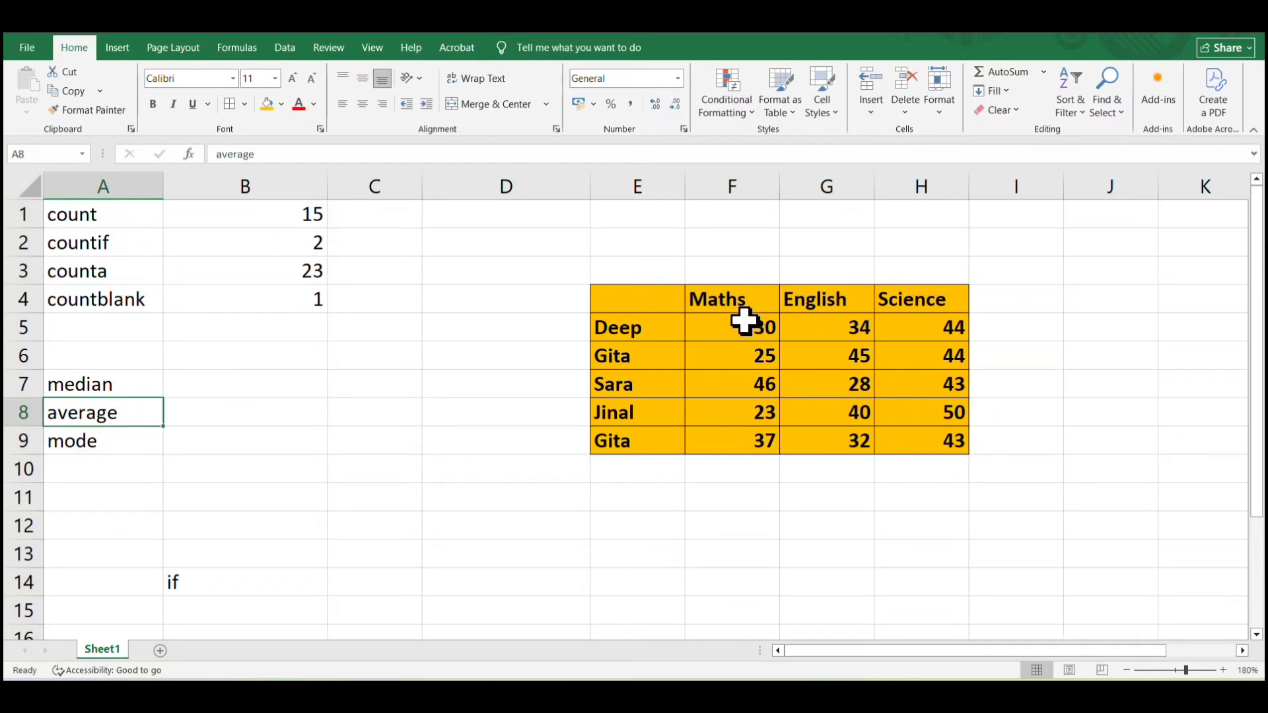
pyautogui.moveTo(744, 298); pyautogui.dragTo(733, 438)
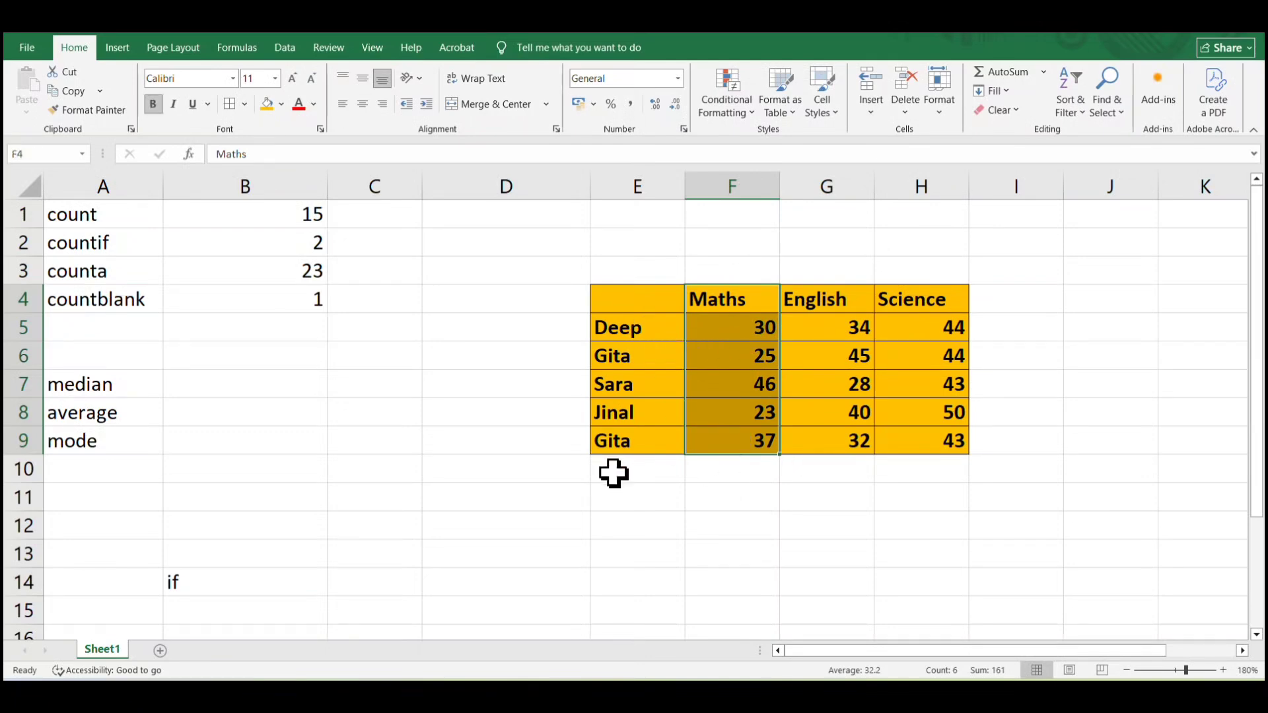
pyautogui.click(204, 410)
pyautogui.press('F2')
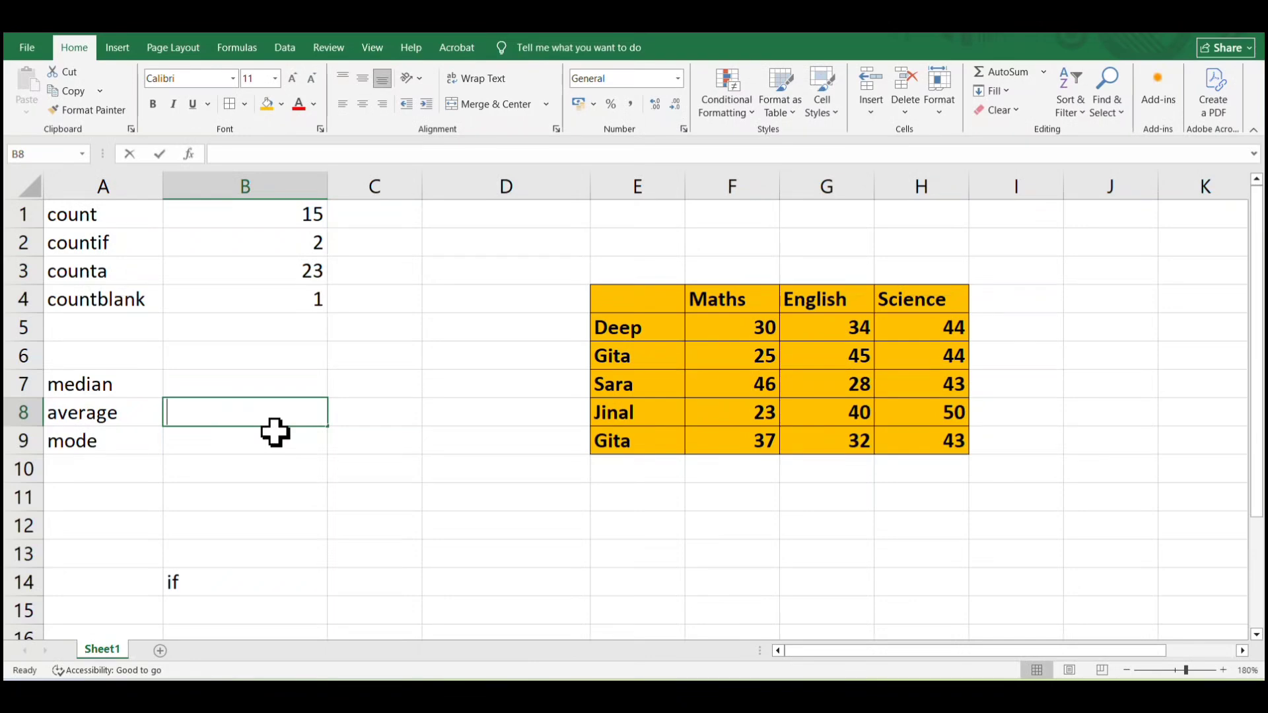
pyautogui.write('=average')
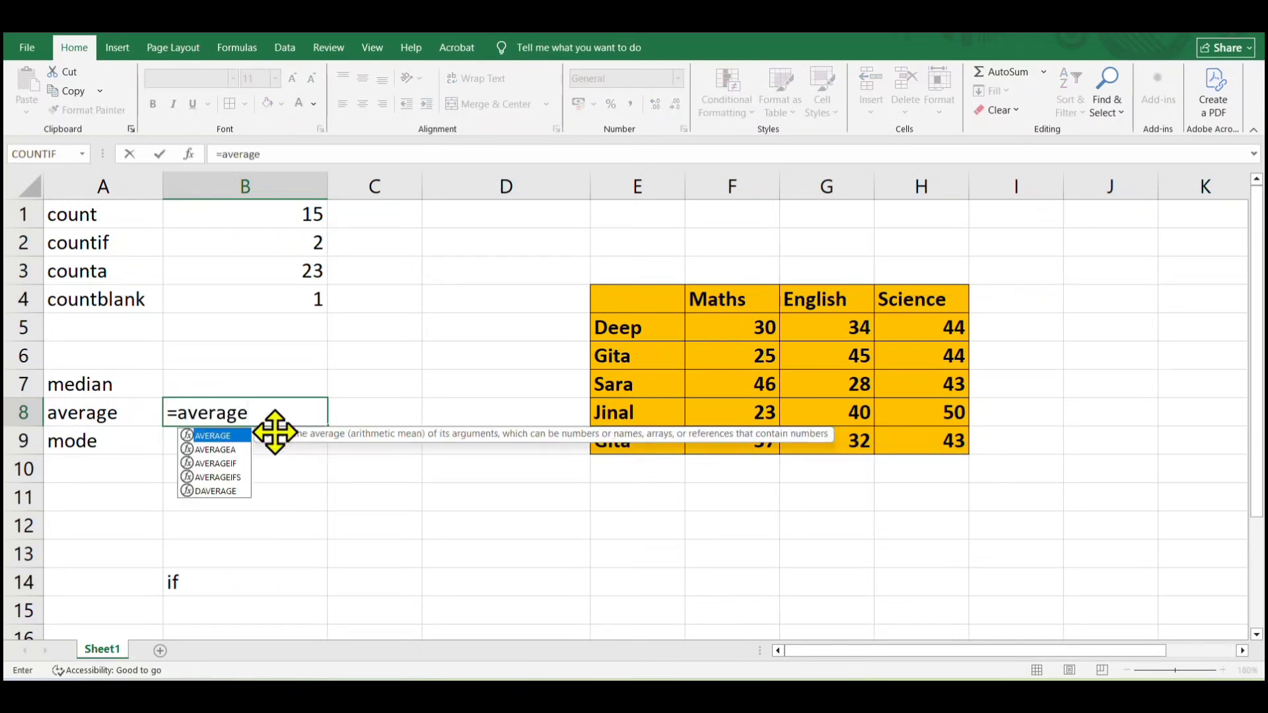
pyautogui.write('(')
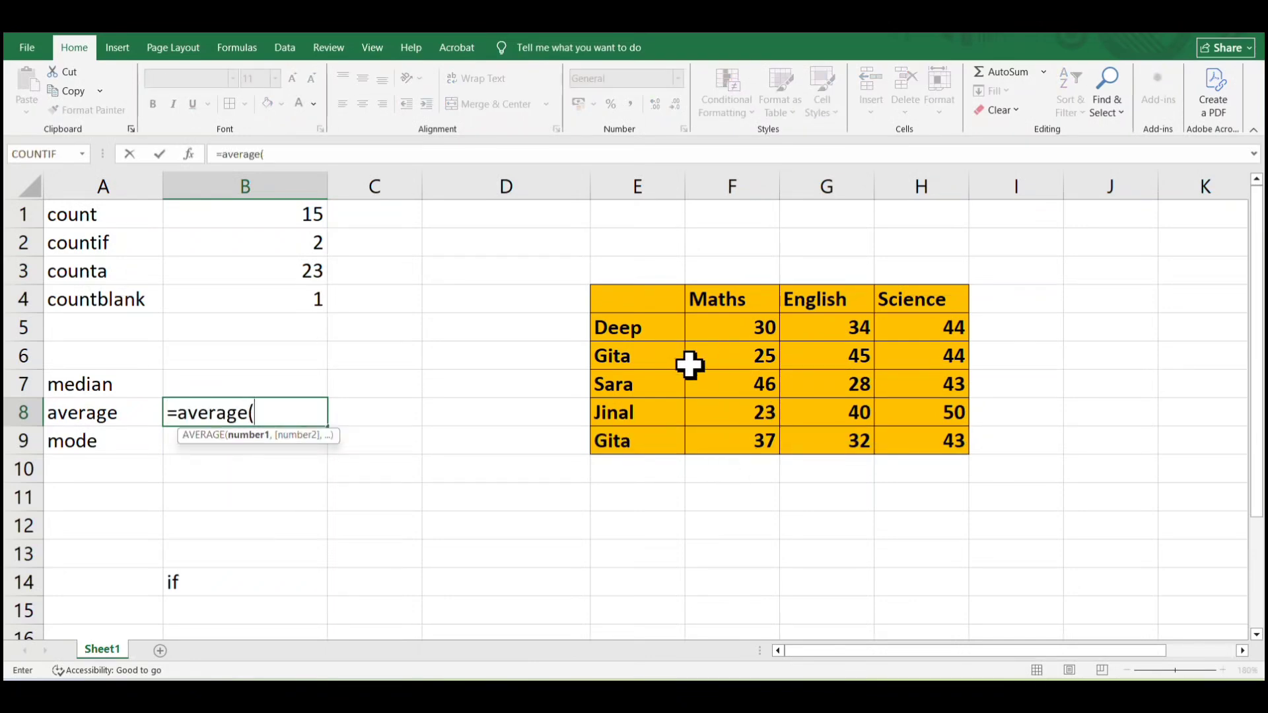
pyautogui.moveTo(753, 328); pyautogui.dragTo(756, 436)
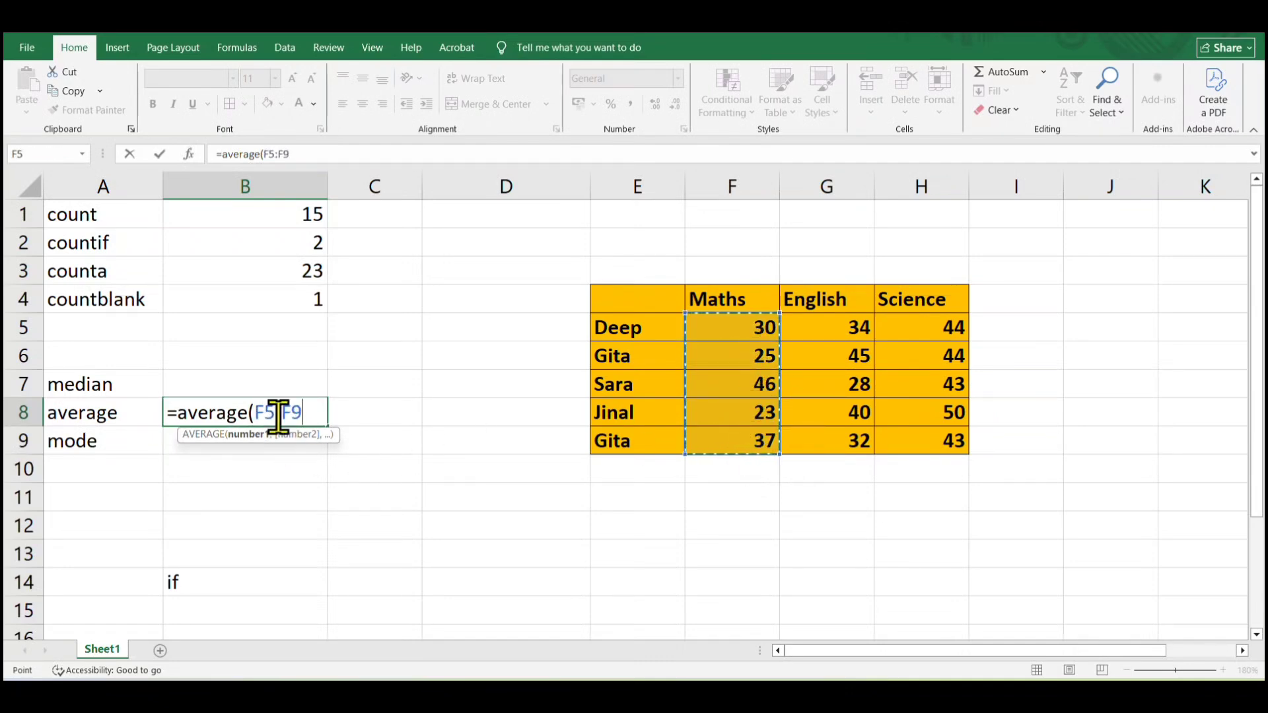
pyautogui.write(')')
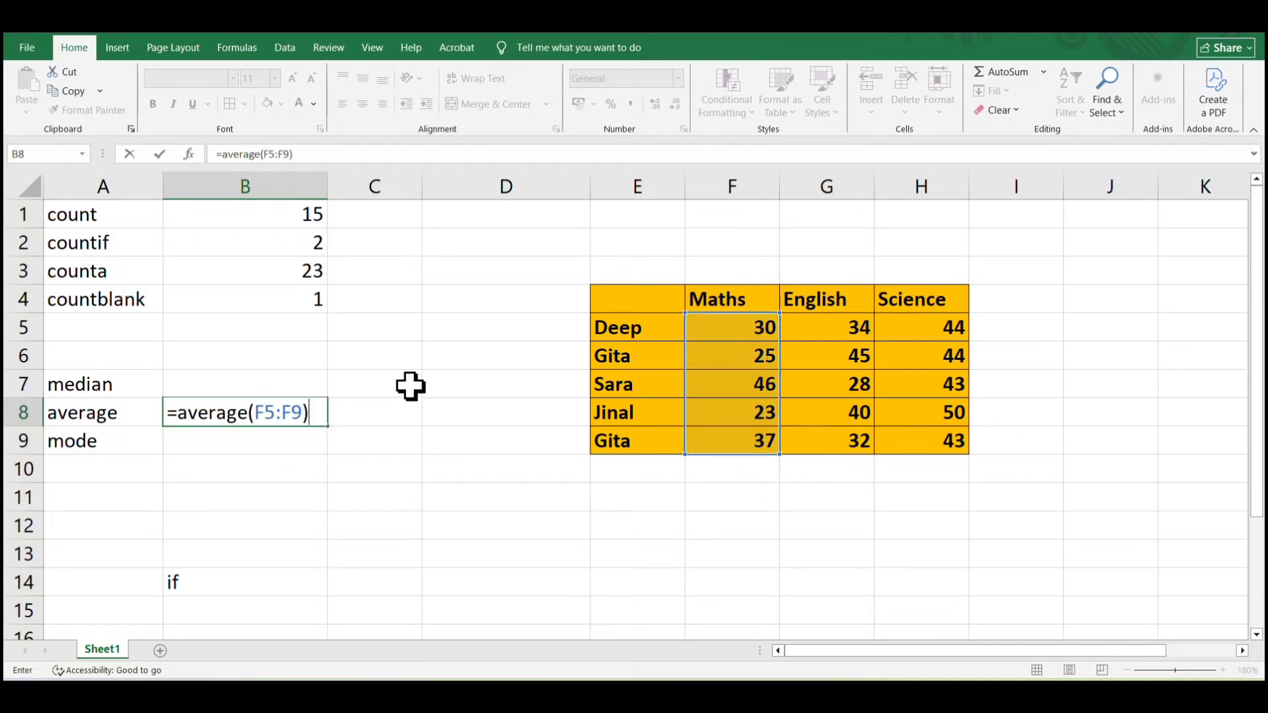
pyautogui.press('Return')
pyautogui.click(302, 413)
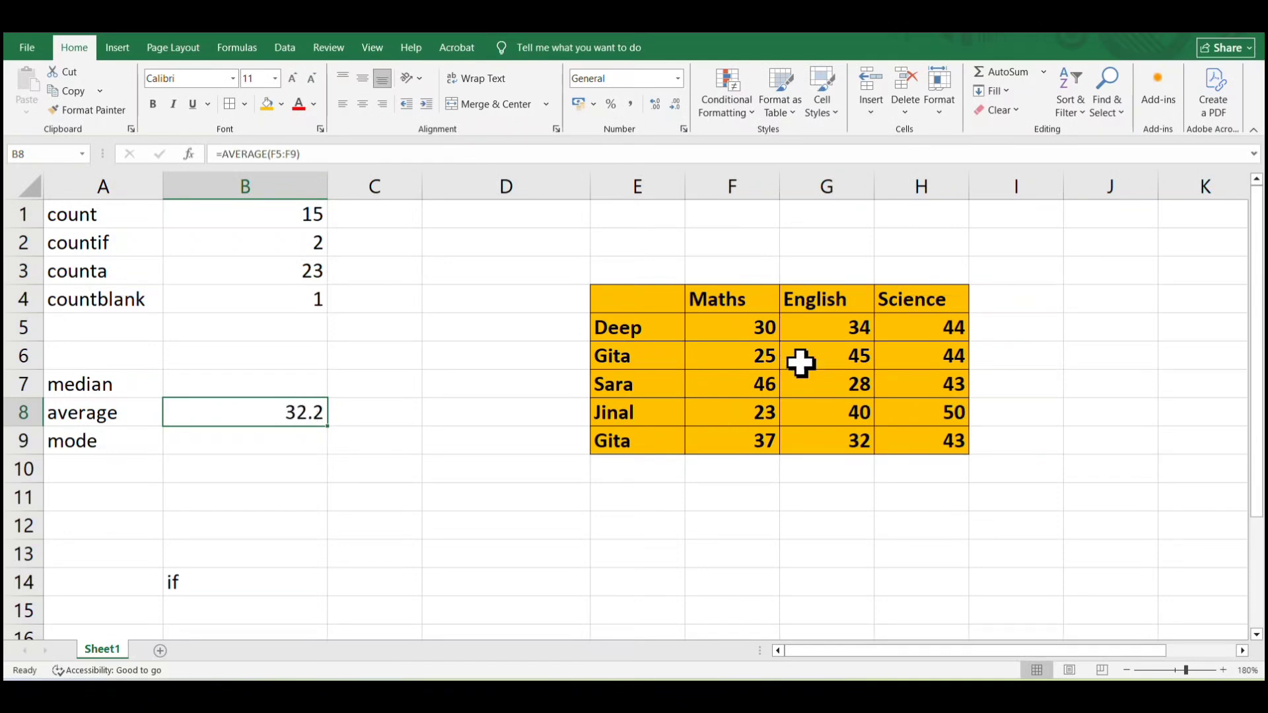
pyautogui.moveTo(760, 327); pyautogui.dragTo(759, 438)
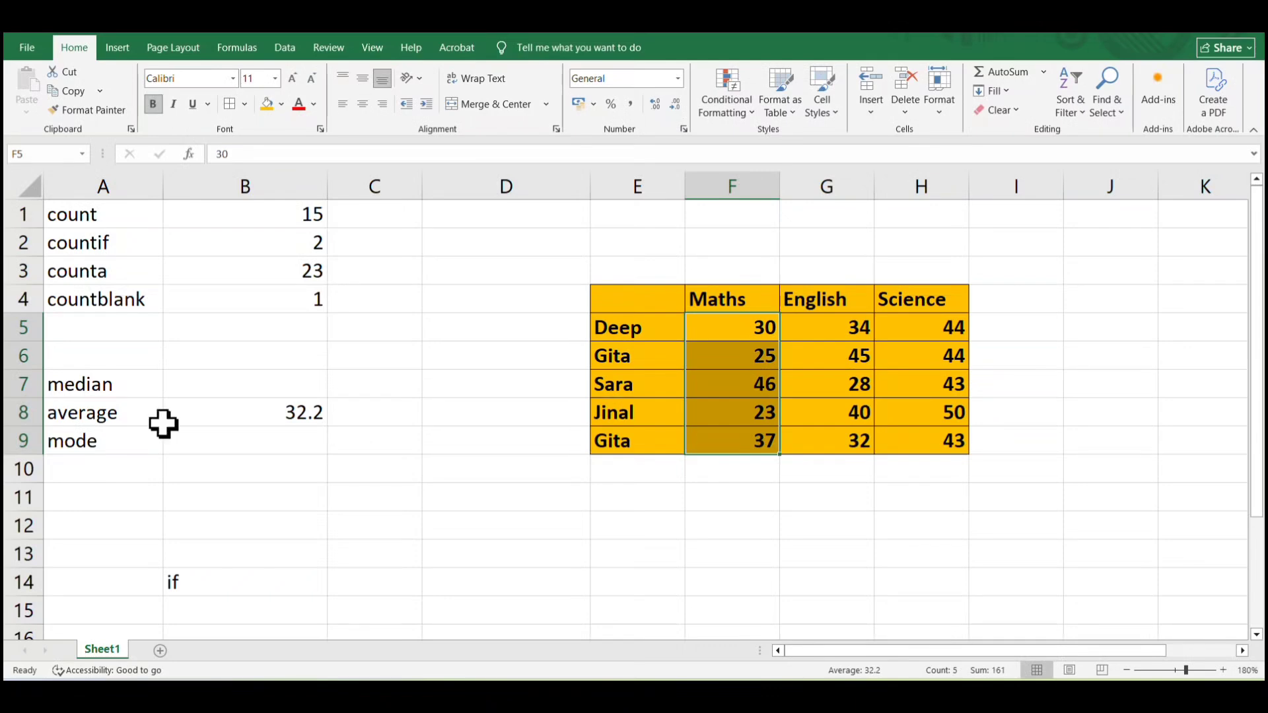
pyautogui.click(218, 394)
pyautogui.click(633, 496)
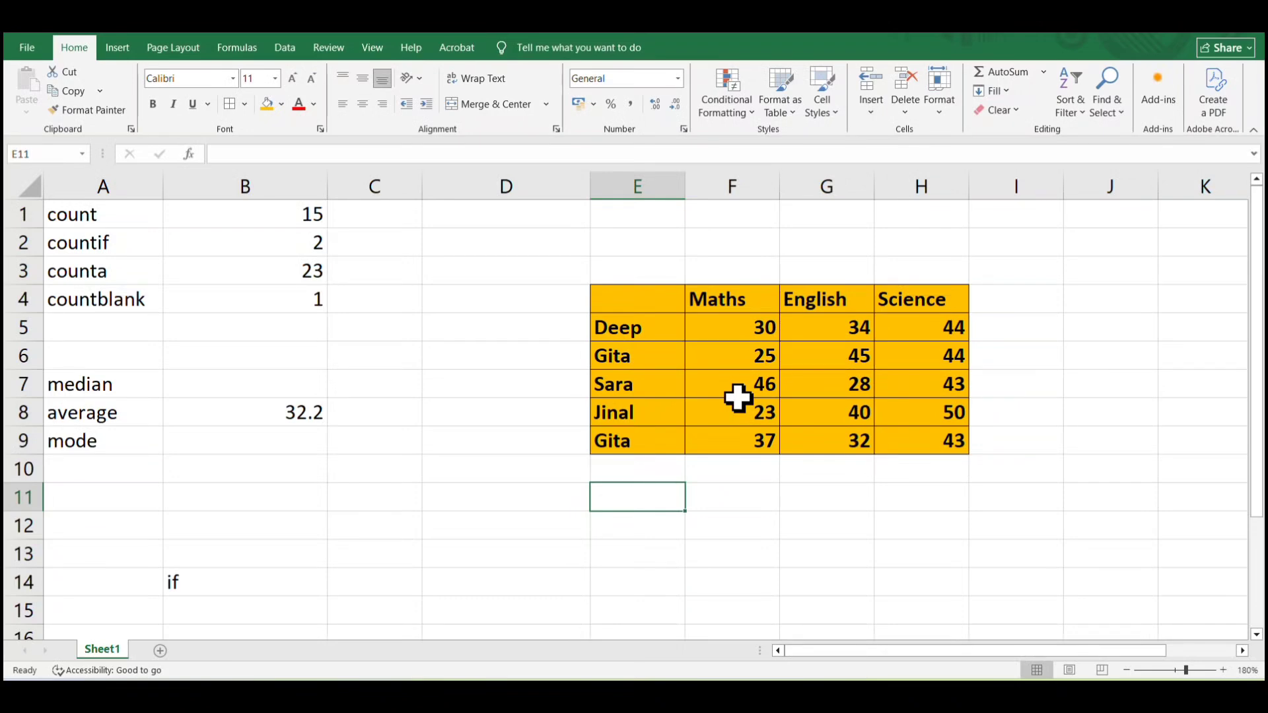
pyautogui.click(80, 396)
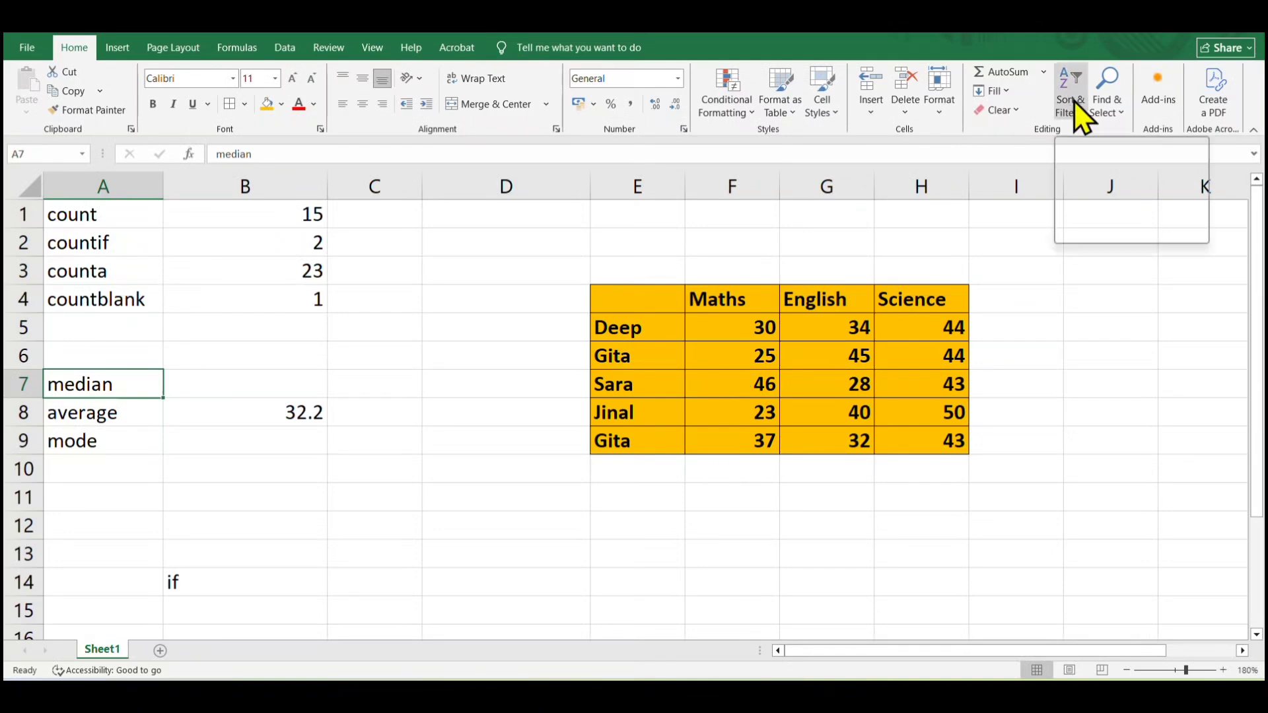
# Step: Sort the marks table E4:H9 by the Maths column on cell values, from smallest to largest, keeping the header row
pyautogui.click(758, 329)
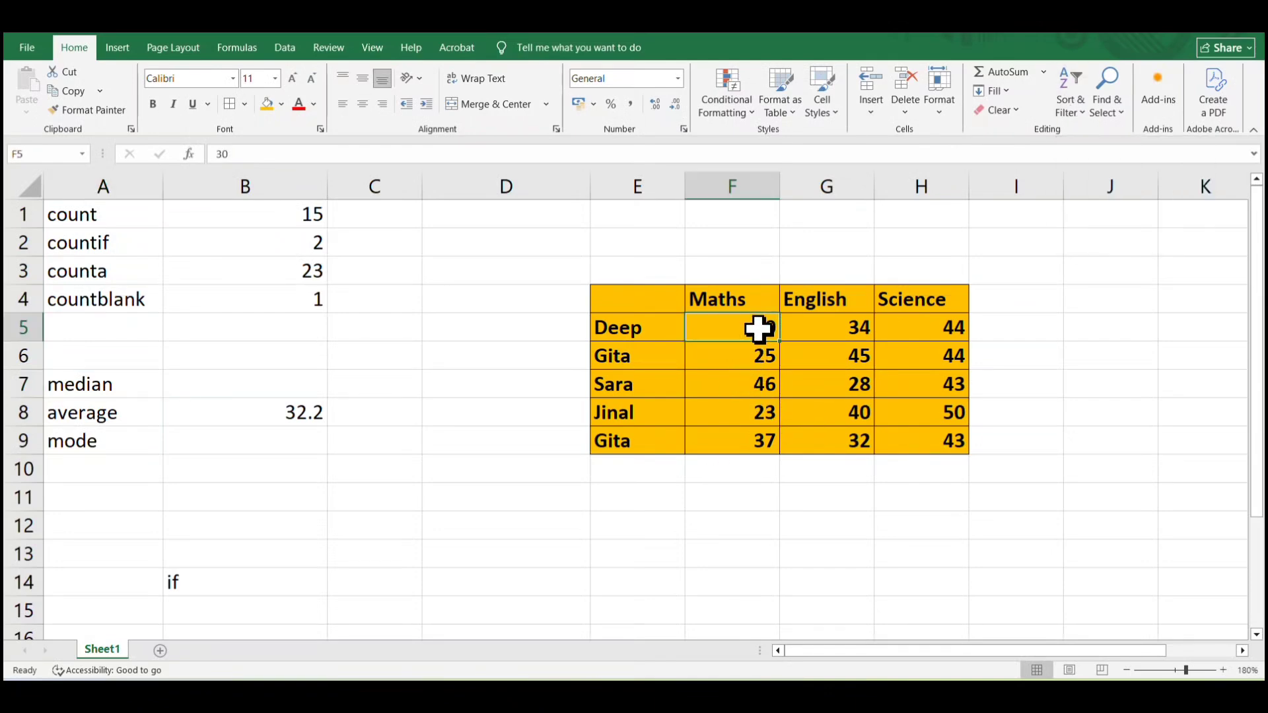
pyautogui.moveTo(758, 329); pyautogui.dragTo(755, 402)
pyautogui.click(742, 300)
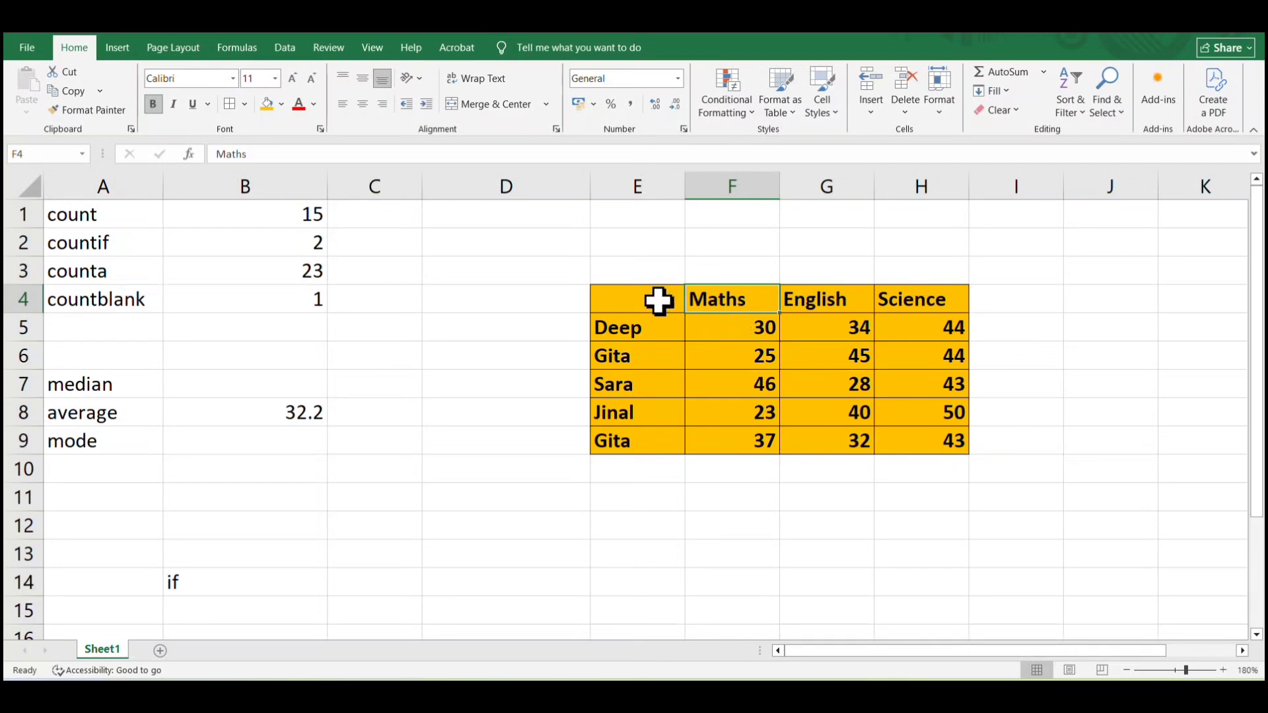
pyautogui.moveTo(659, 301); pyautogui.dragTo(925, 441)
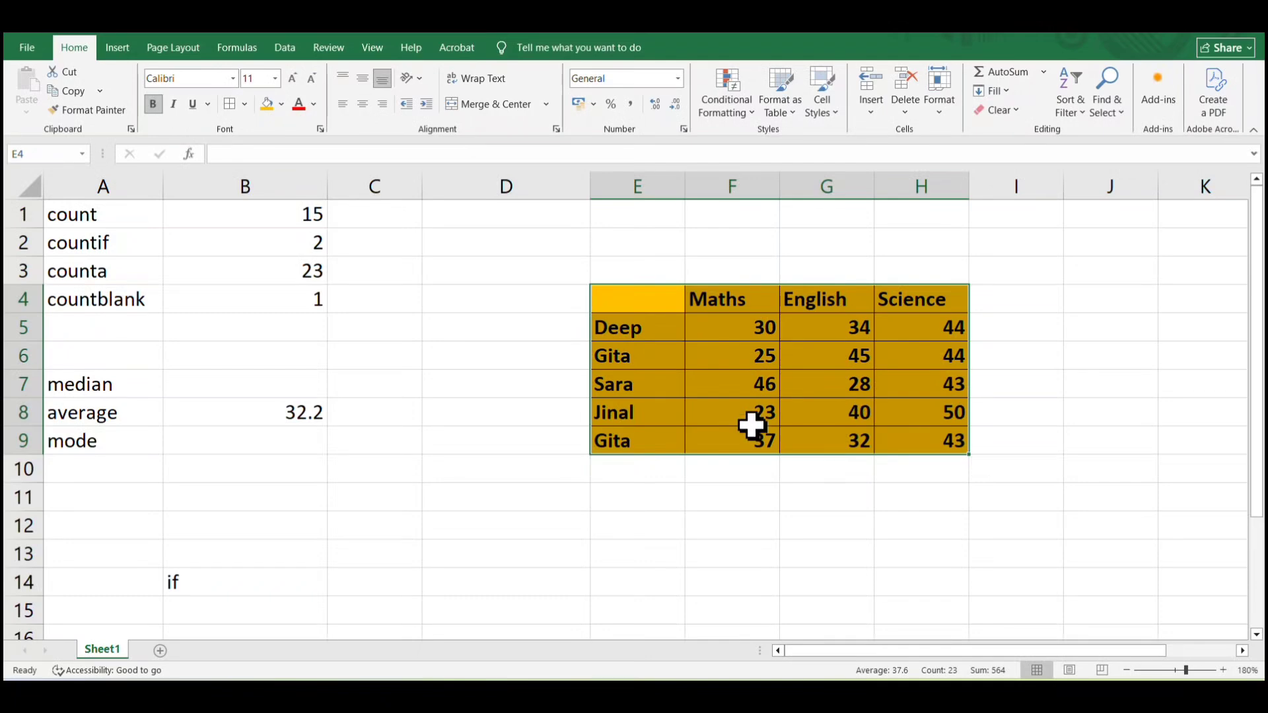
pyautogui.click(1075, 111)
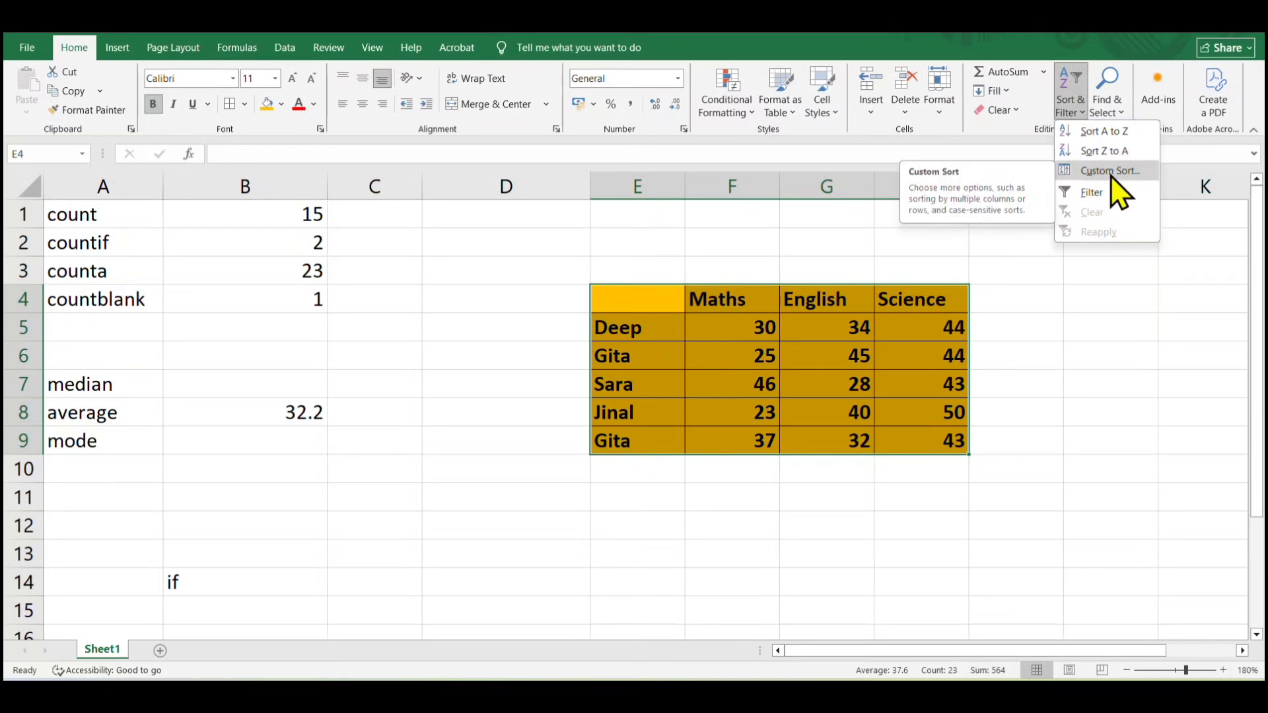
pyautogui.click(1109, 171)
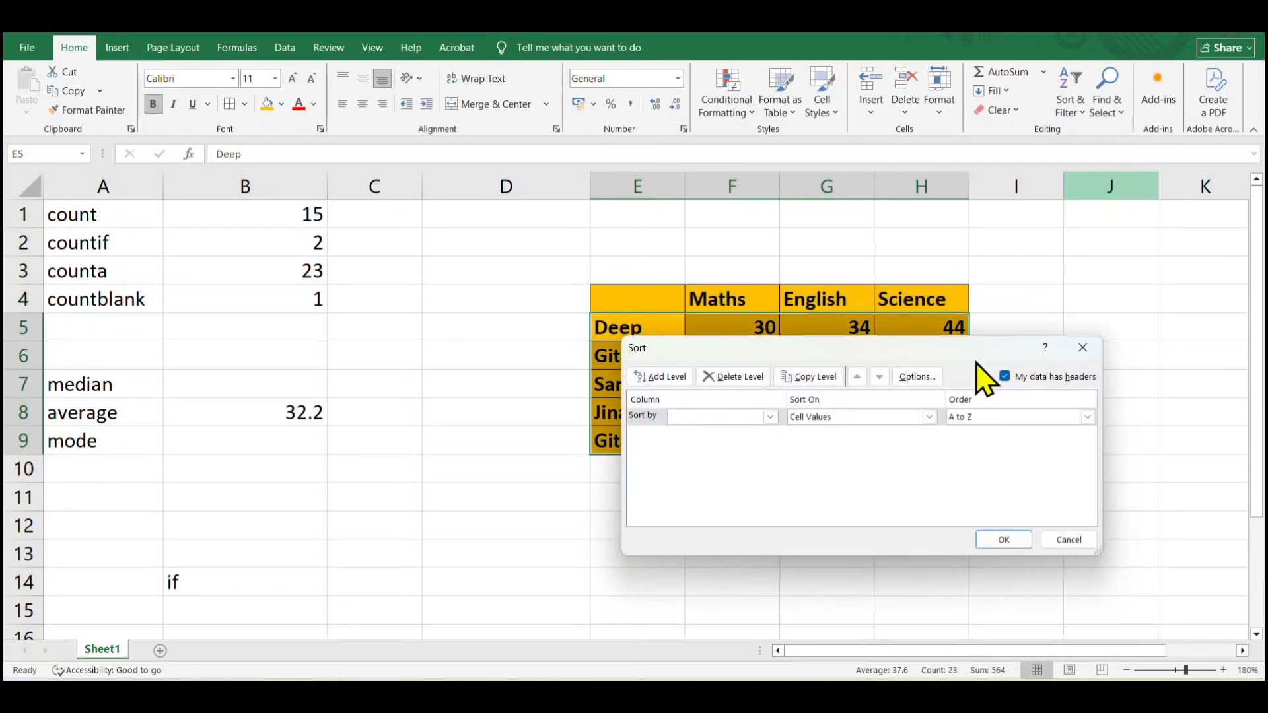
pyautogui.moveTo(972, 358); pyautogui.dragTo(413, 311)
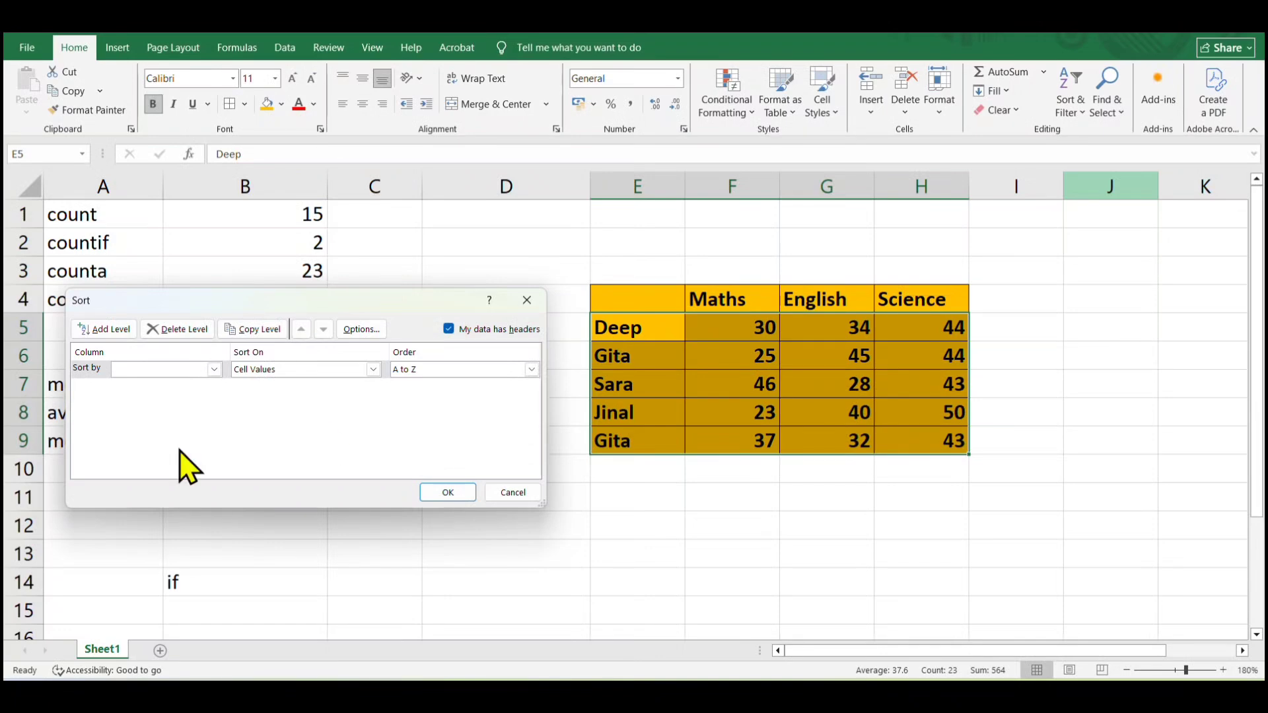
pyautogui.click(213, 370)
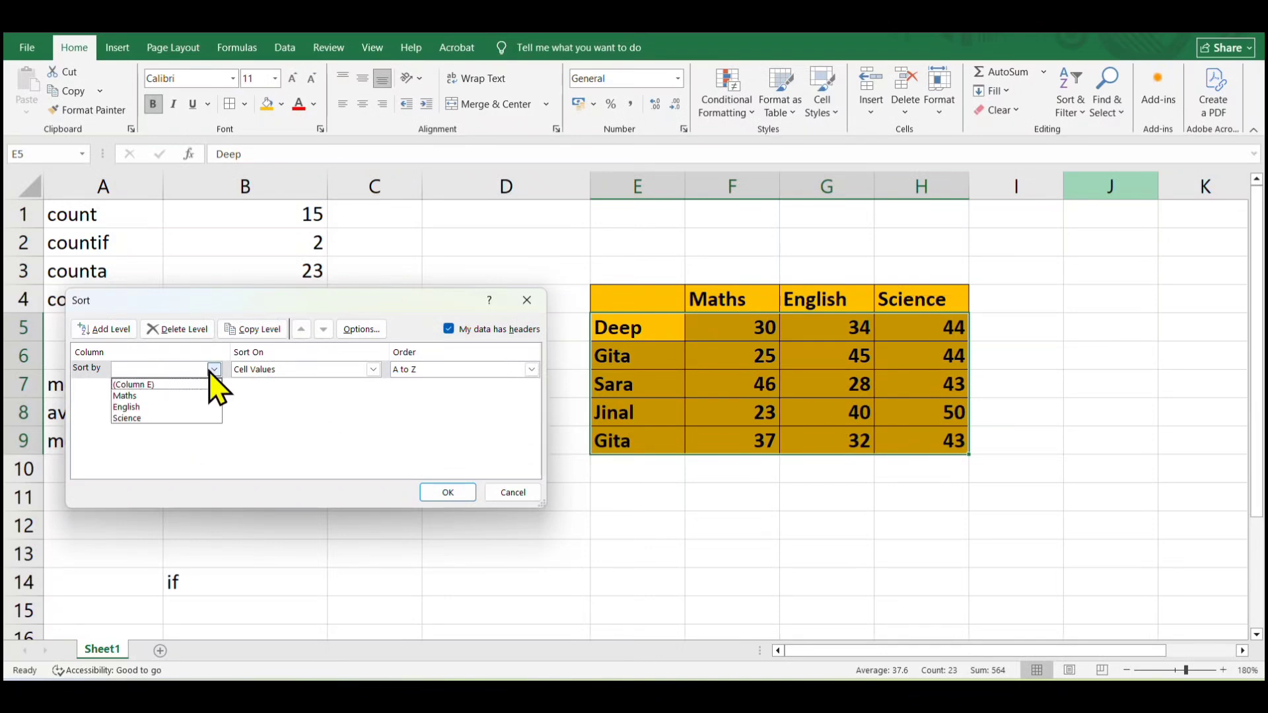
pyautogui.click(193, 396)
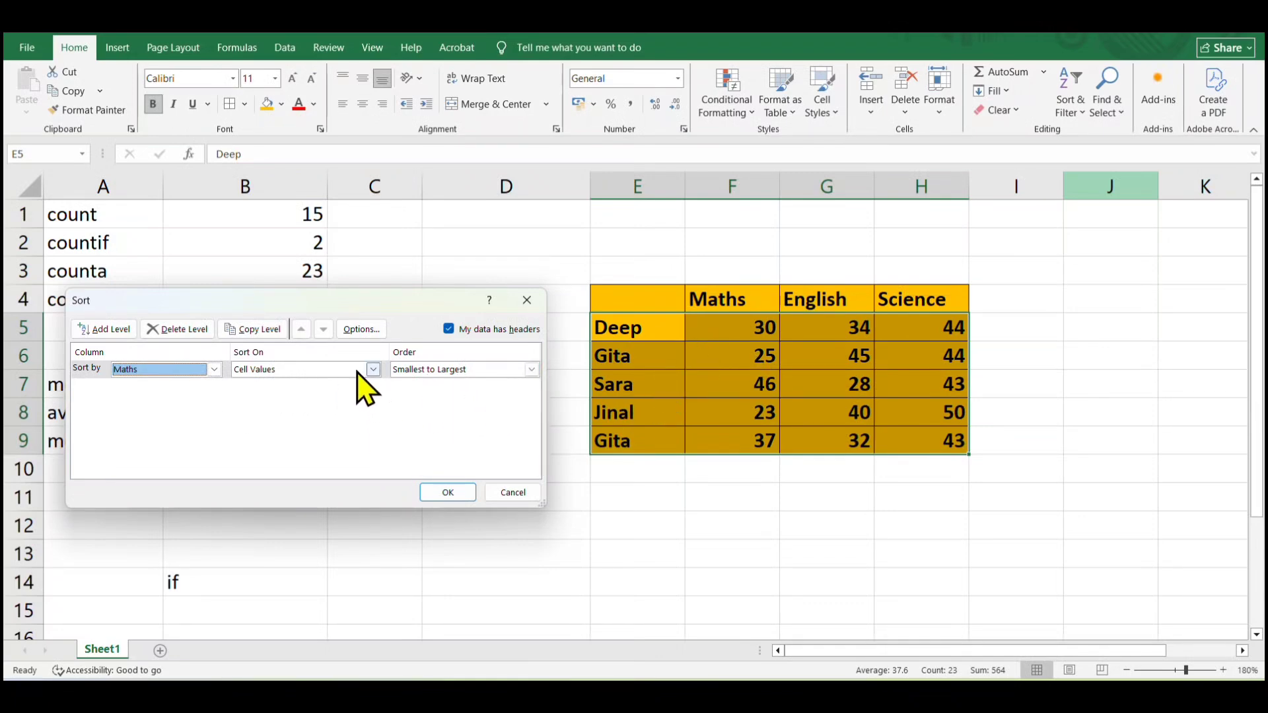
pyautogui.click(531, 369)
pyautogui.click(436, 388)
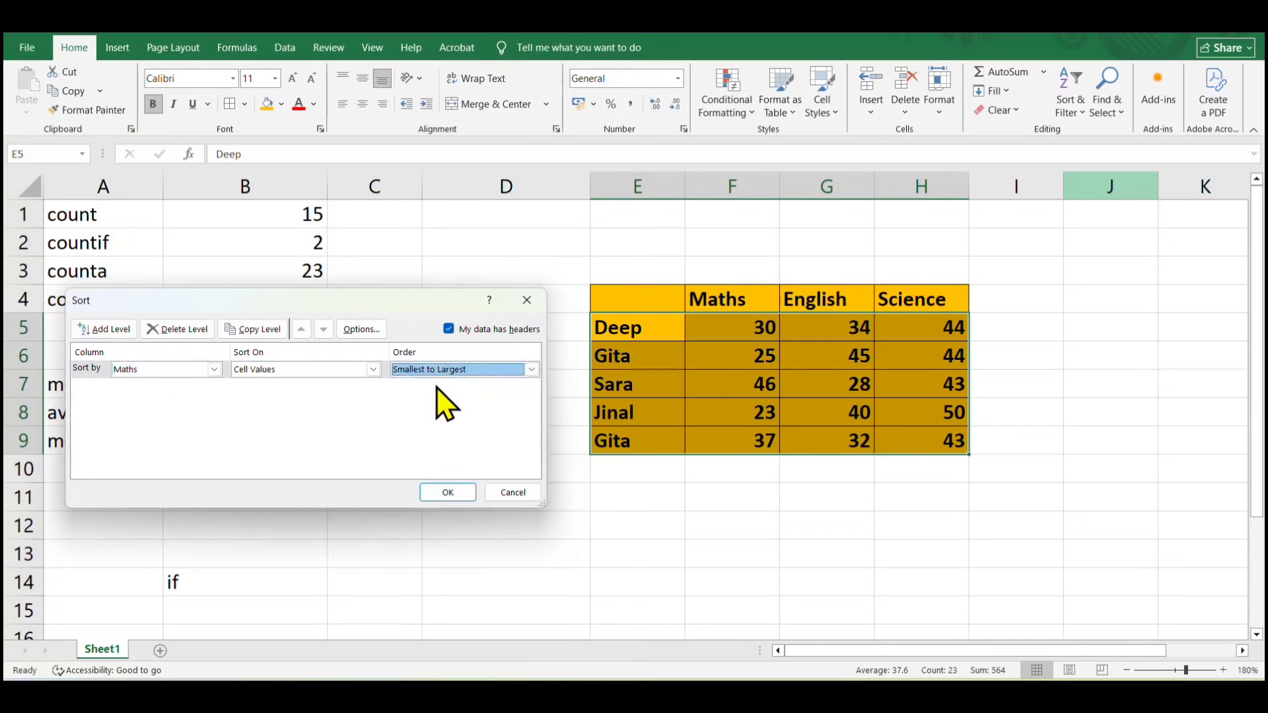
pyautogui.click(454, 492)
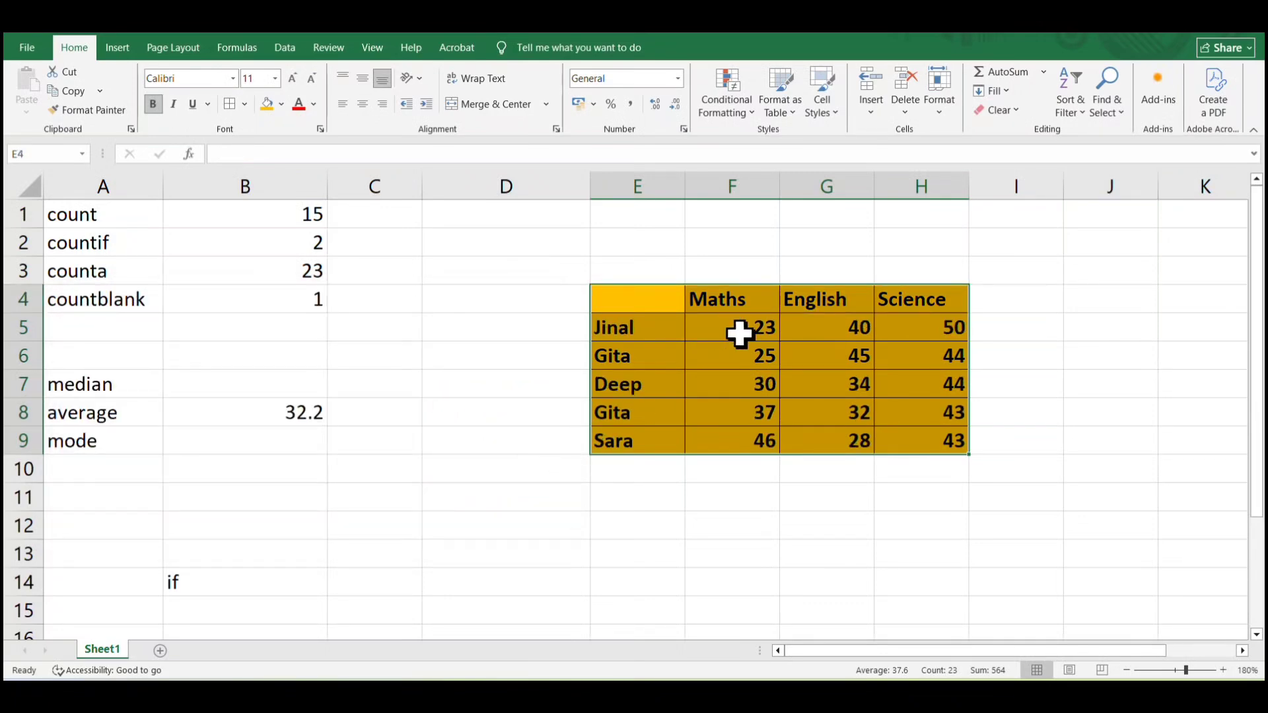
# Step: Go through the sorted Maths marks and undo the sort of the marks table
pyautogui.click(739, 353)
pyautogui.click(741, 386)
pyautogui.click(743, 412)
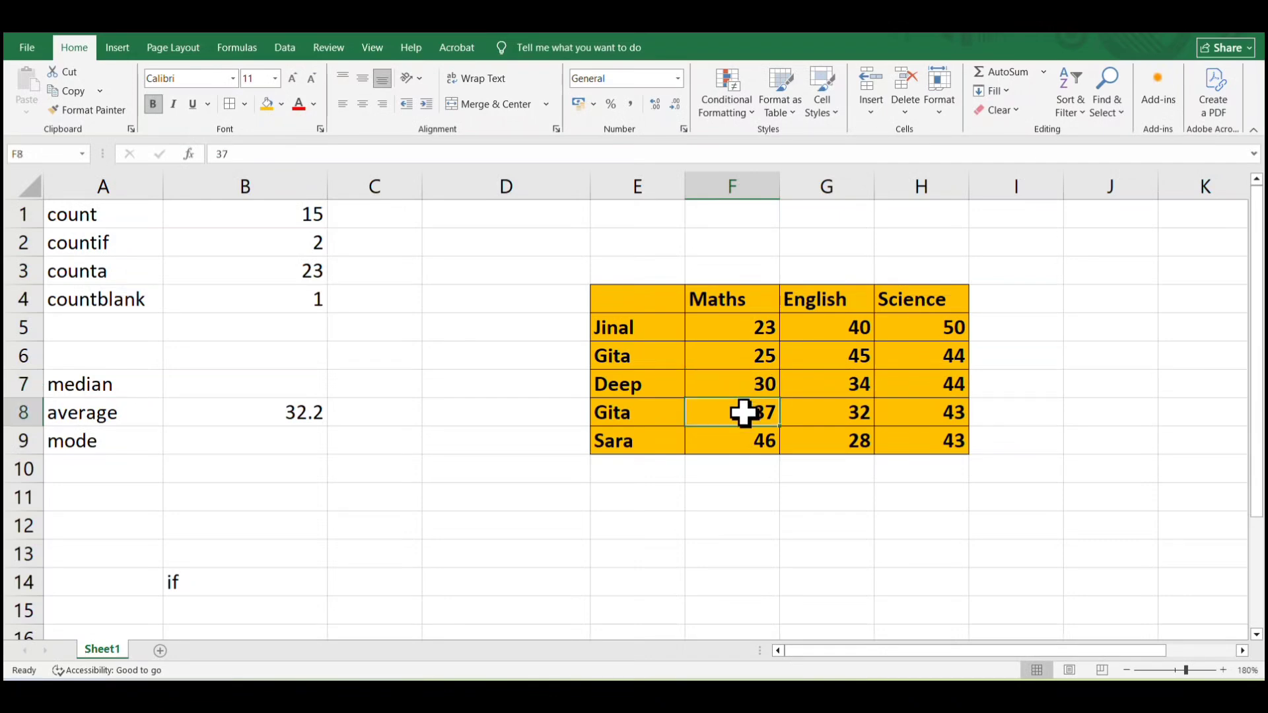
pyautogui.click(746, 443)
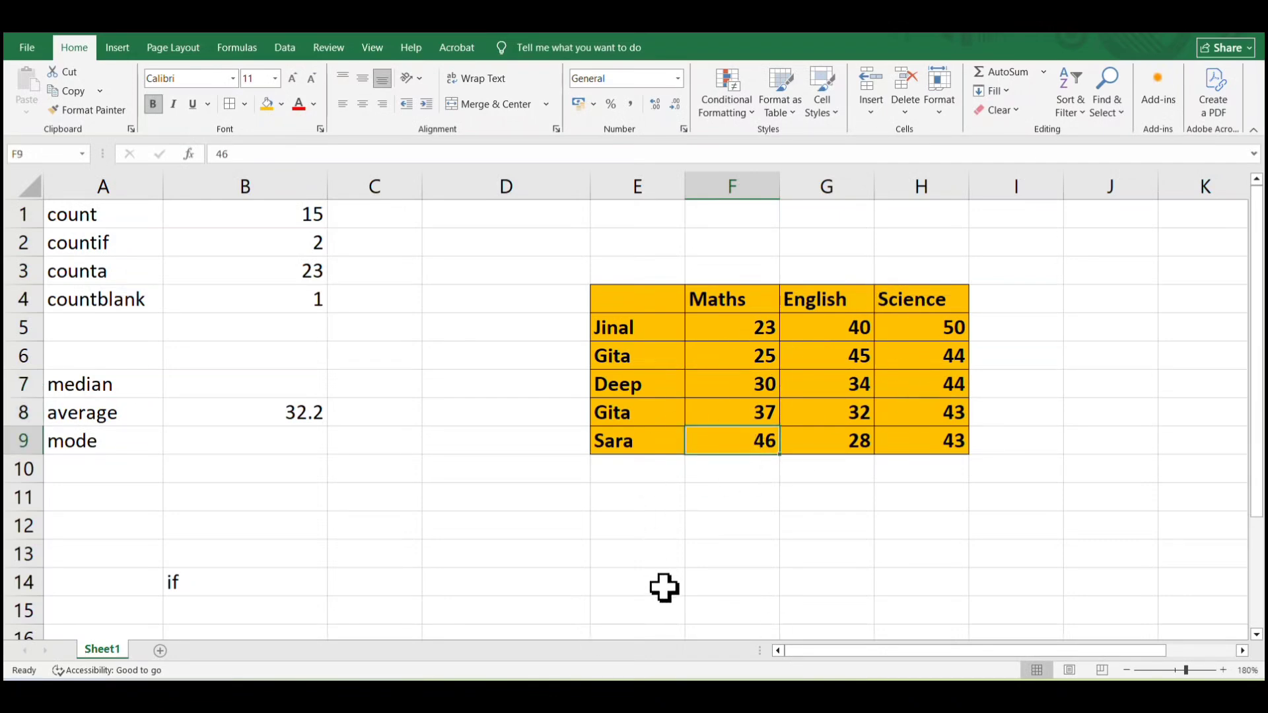
pyautogui.click(759, 578)
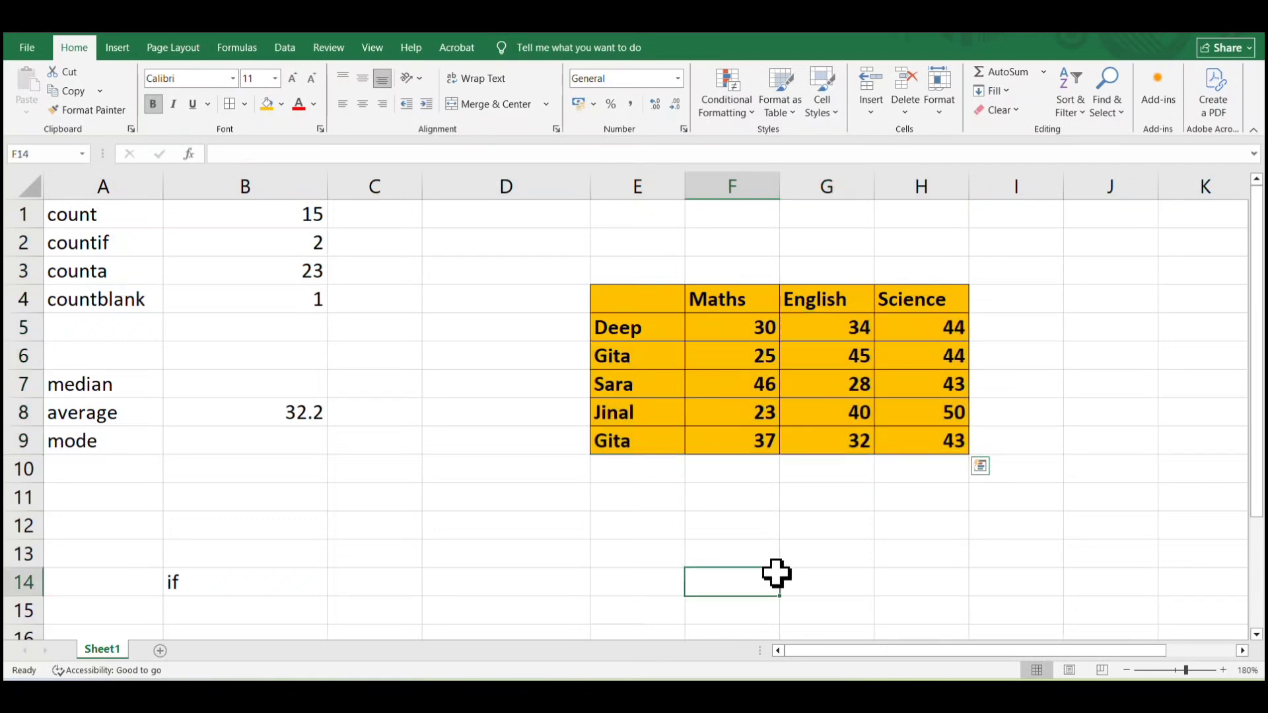
# Step: Copy the Maths marks into row 12 by entering 30, 25, 46, 23 and 37 in cells D12 to H12
pyautogui.click(722, 321)
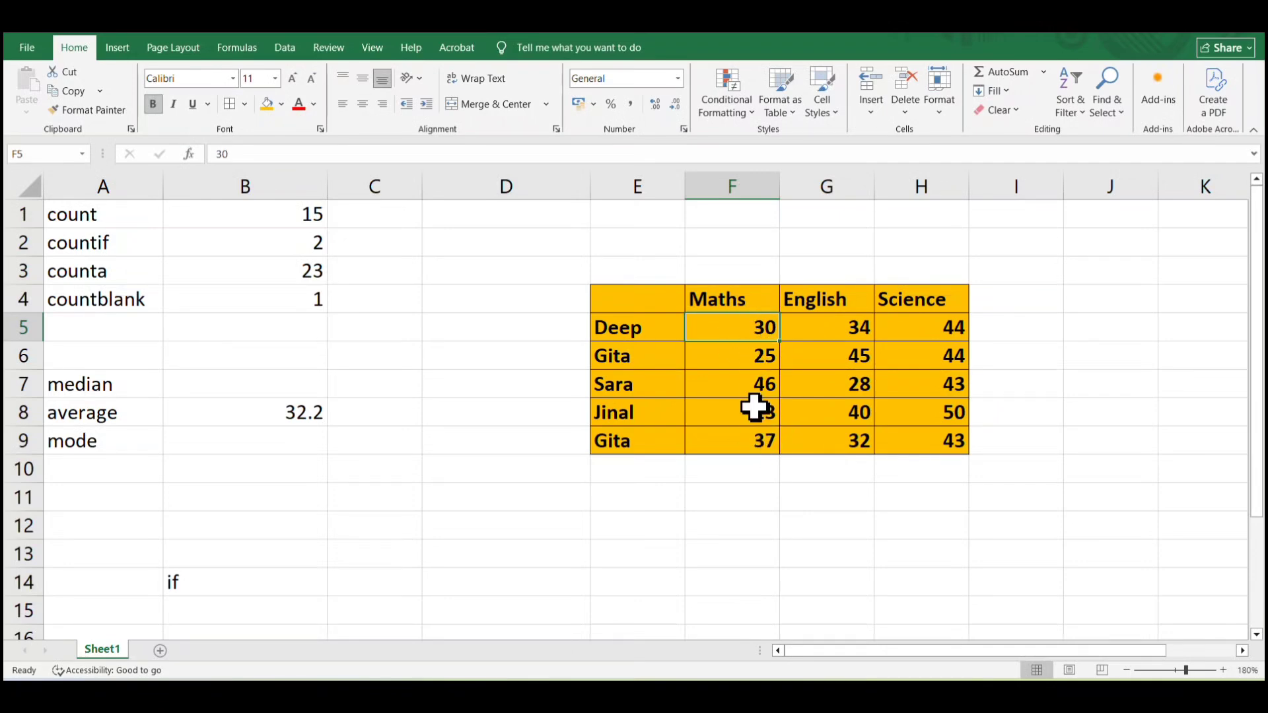
pyautogui.click(469, 532)
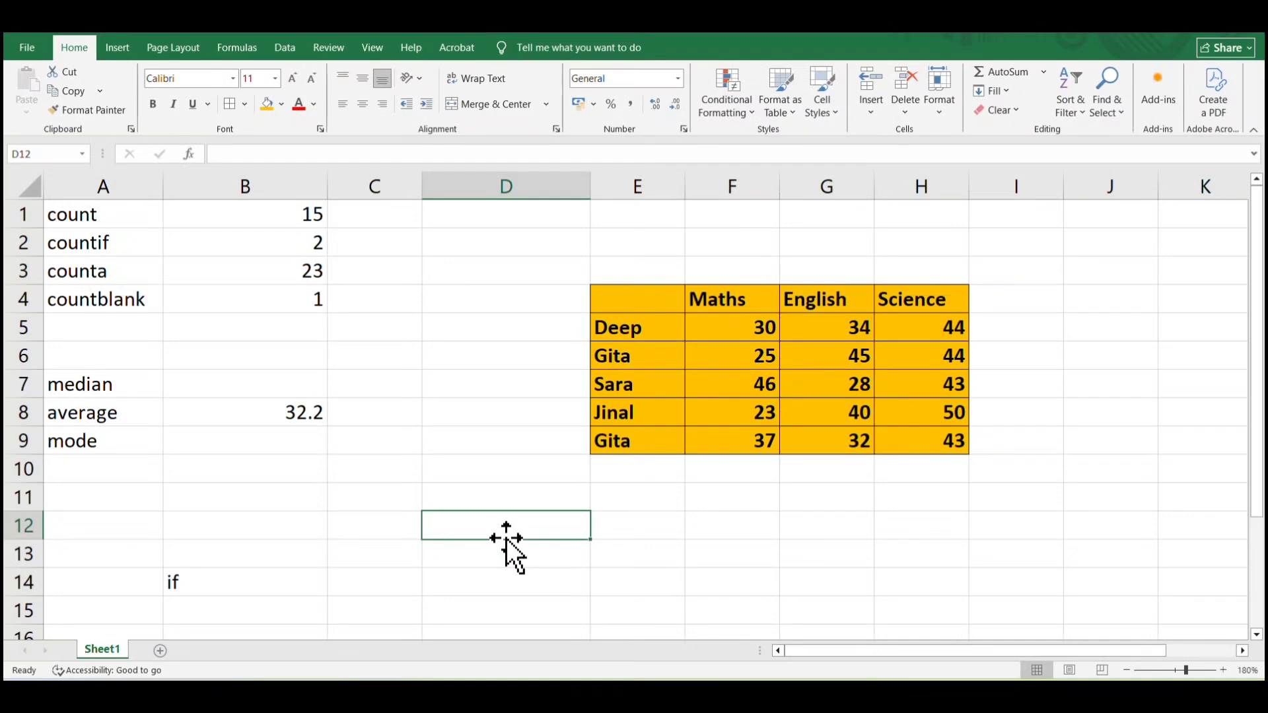
pyautogui.write('30')
pyautogui.press('Tab')
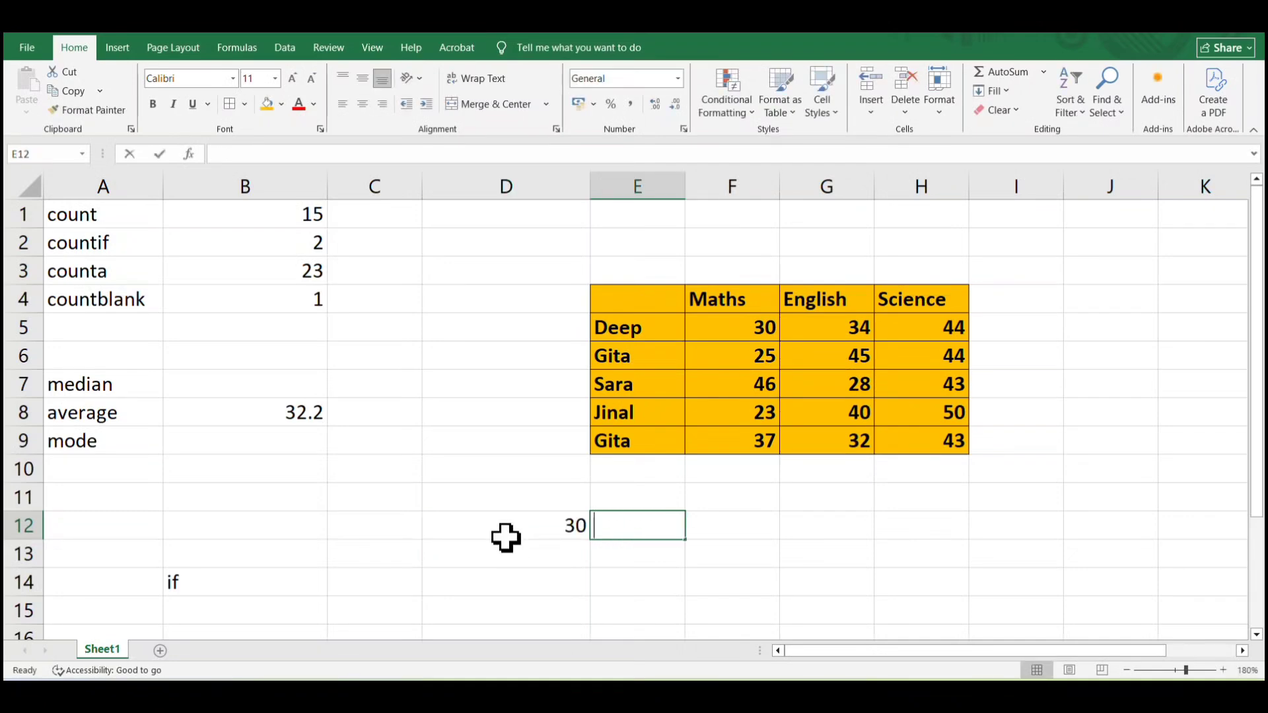
pyautogui.write('25')
pyautogui.press('Tab')
pyautogui.write('46')
pyautogui.press('Tab')
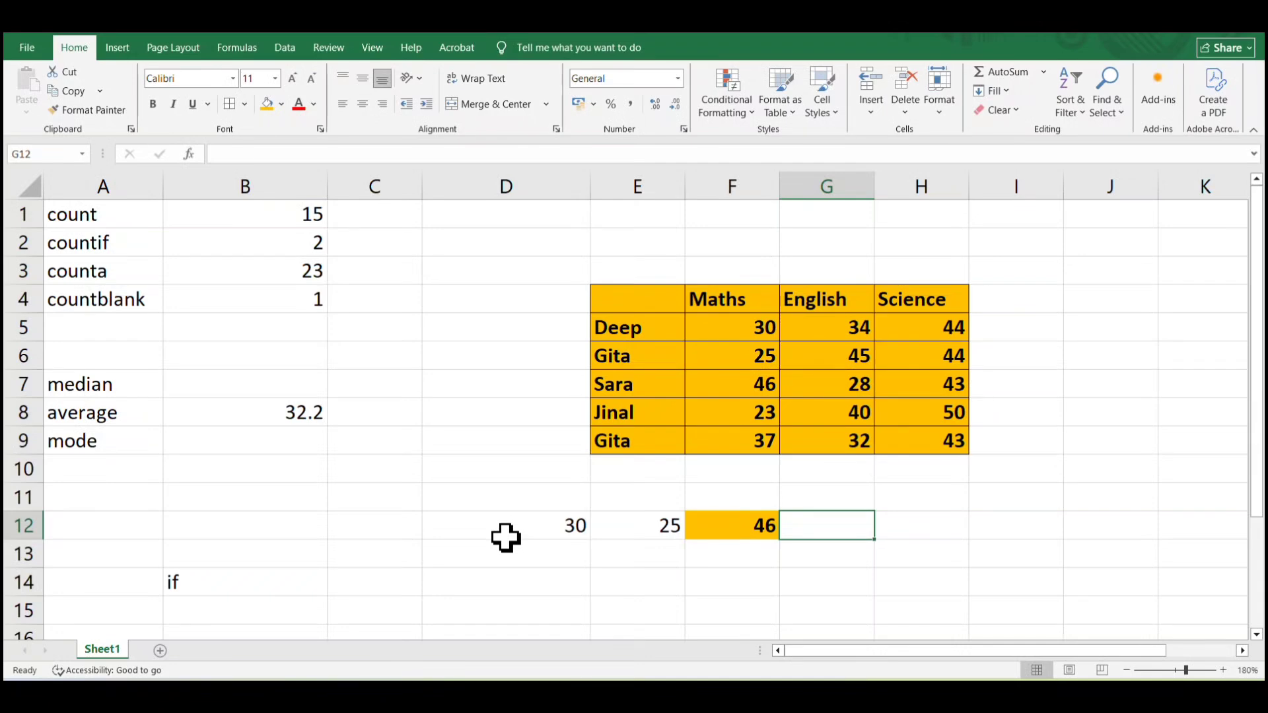
pyautogui.write('23')
pyautogui.press('Tab')
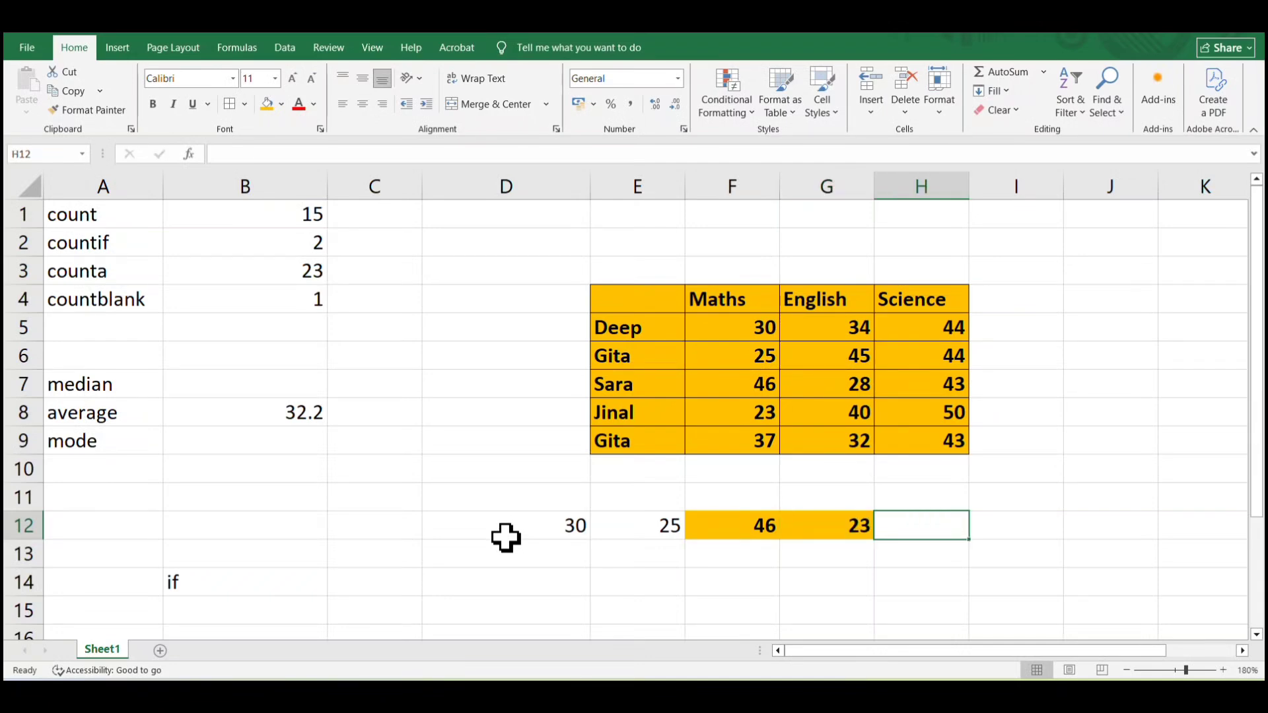
pyautogui.write('37')
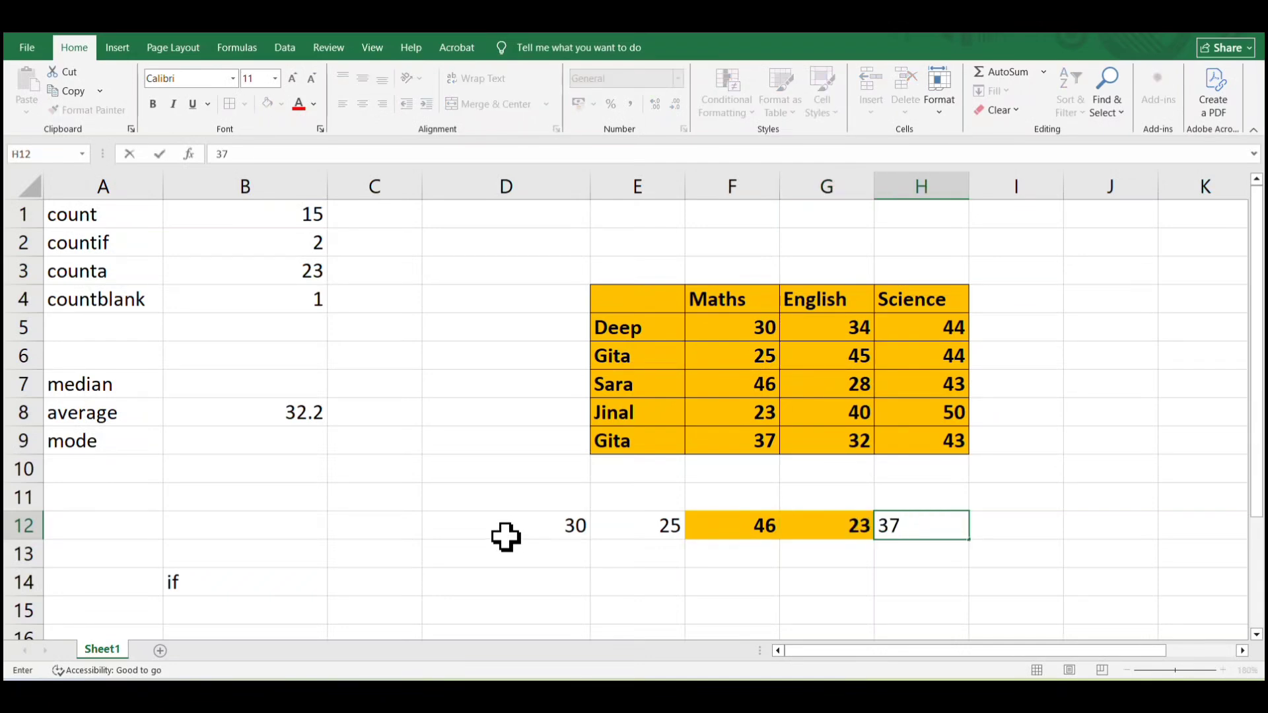
pyautogui.click(620, 577)
pyautogui.click(572, 526)
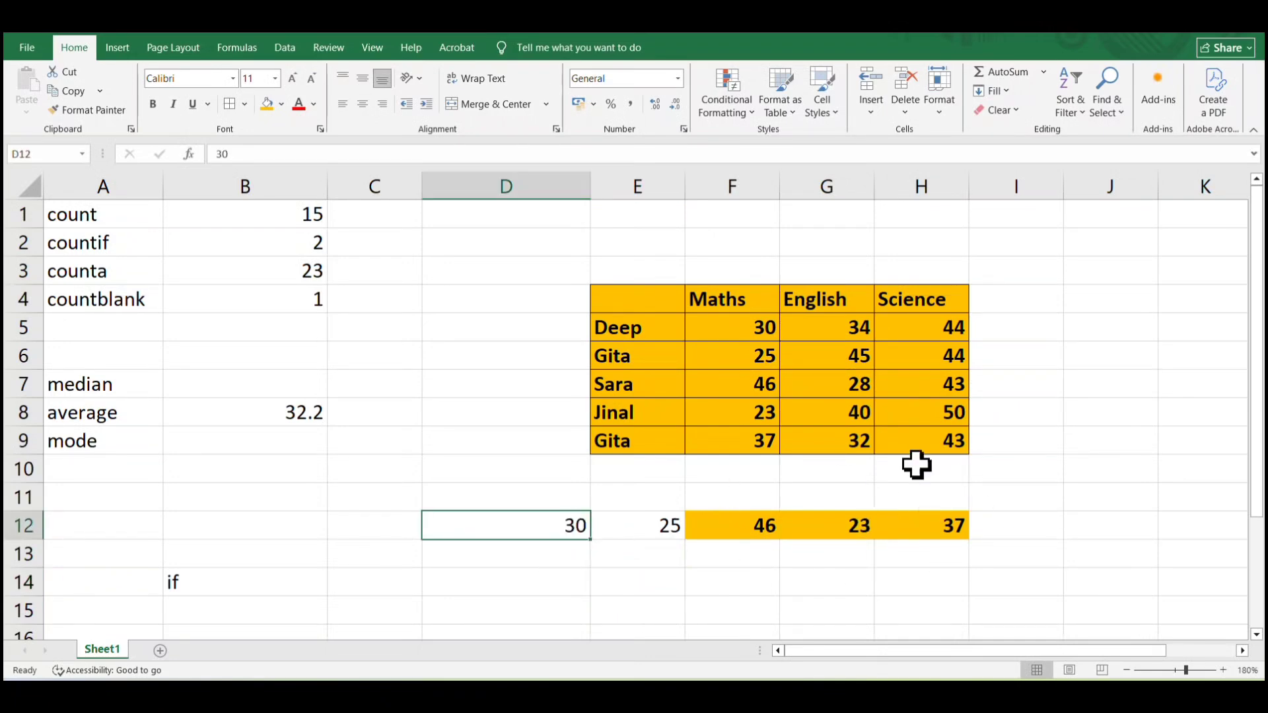
# Step: Enter the formula =median(F5:F9) in cell B7 to find the median of the Maths marks
pyautogui.click(259, 389)
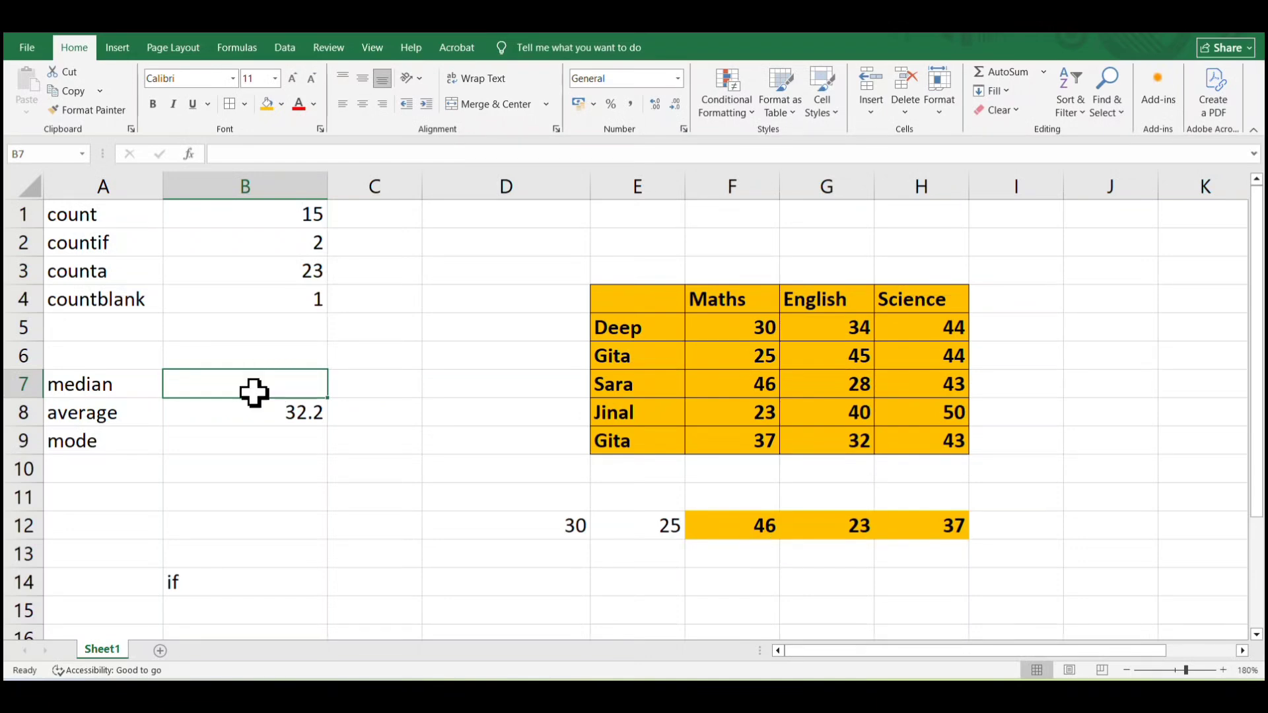
pyautogui.write('=med')
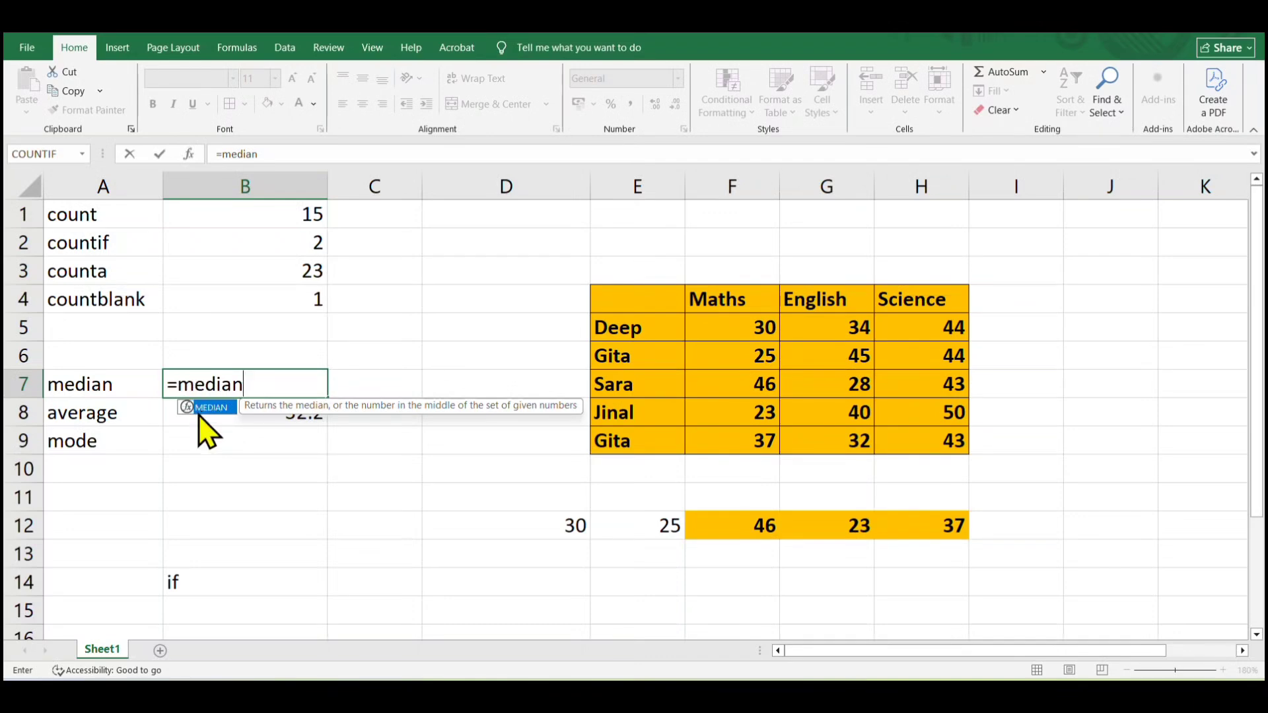
pyautogui.write('ian')
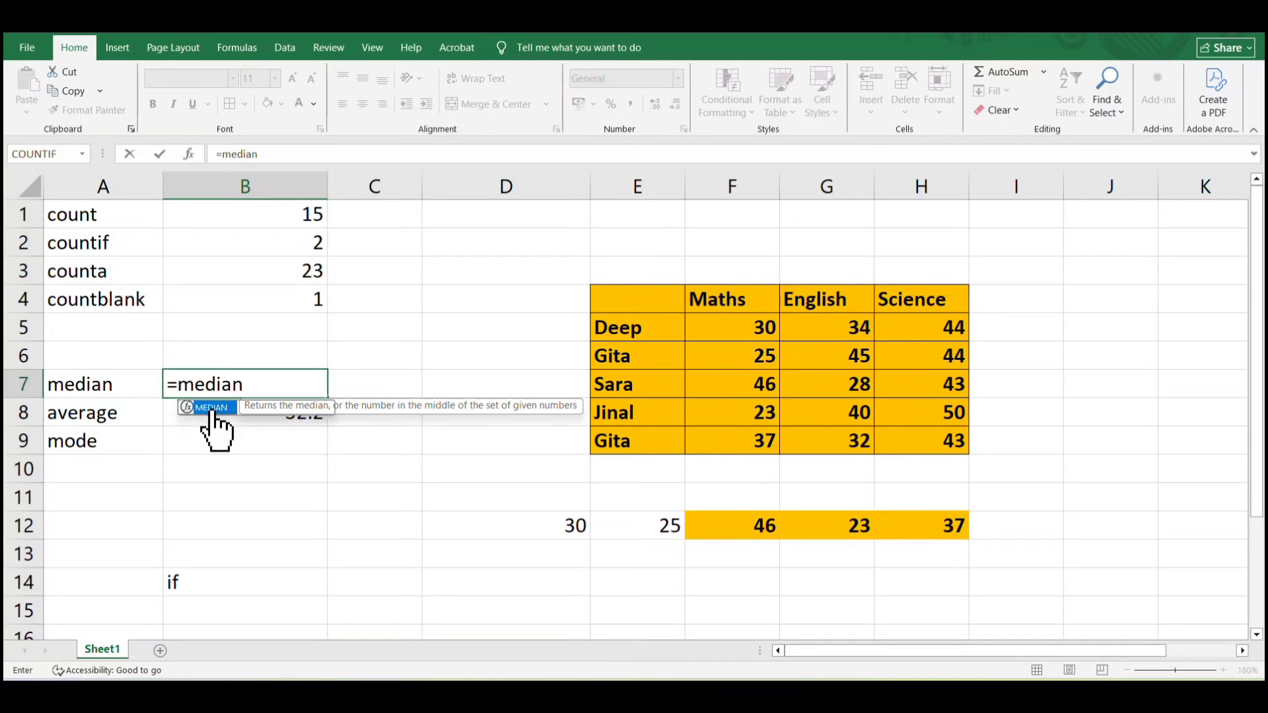
pyautogui.write('(')
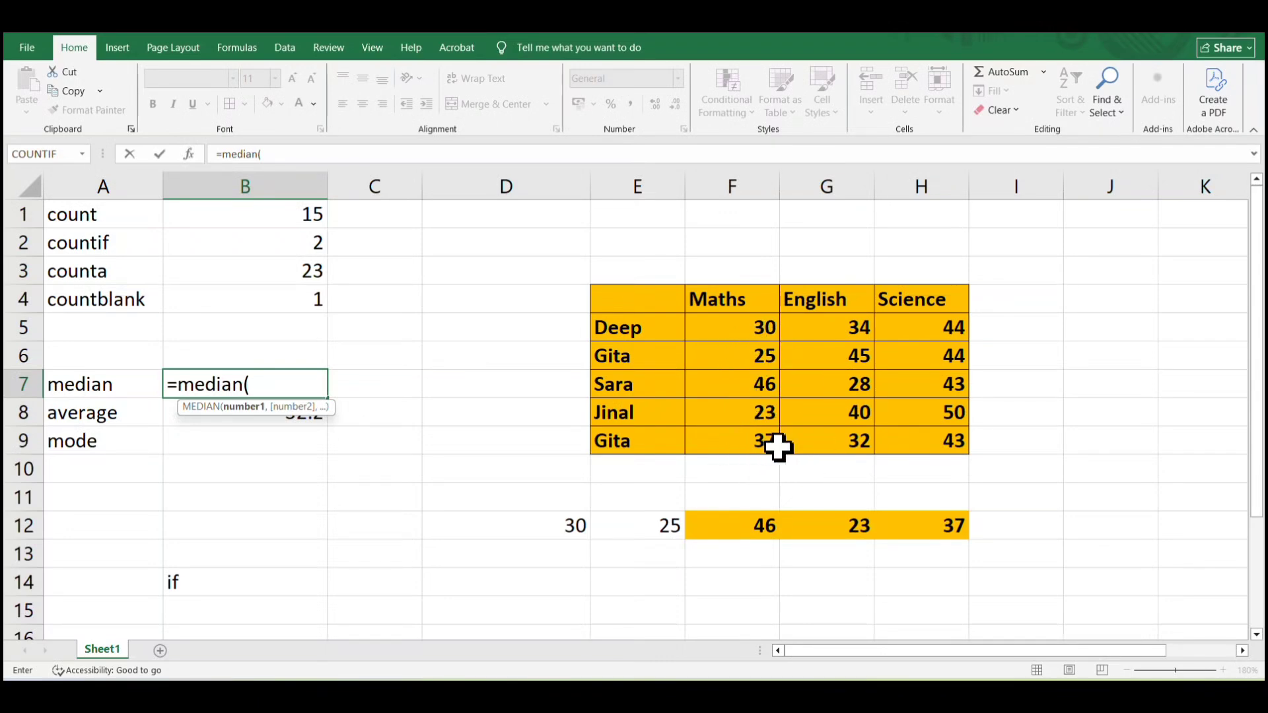
pyautogui.moveTo(756, 329); pyautogui.dragTo(755, 439)
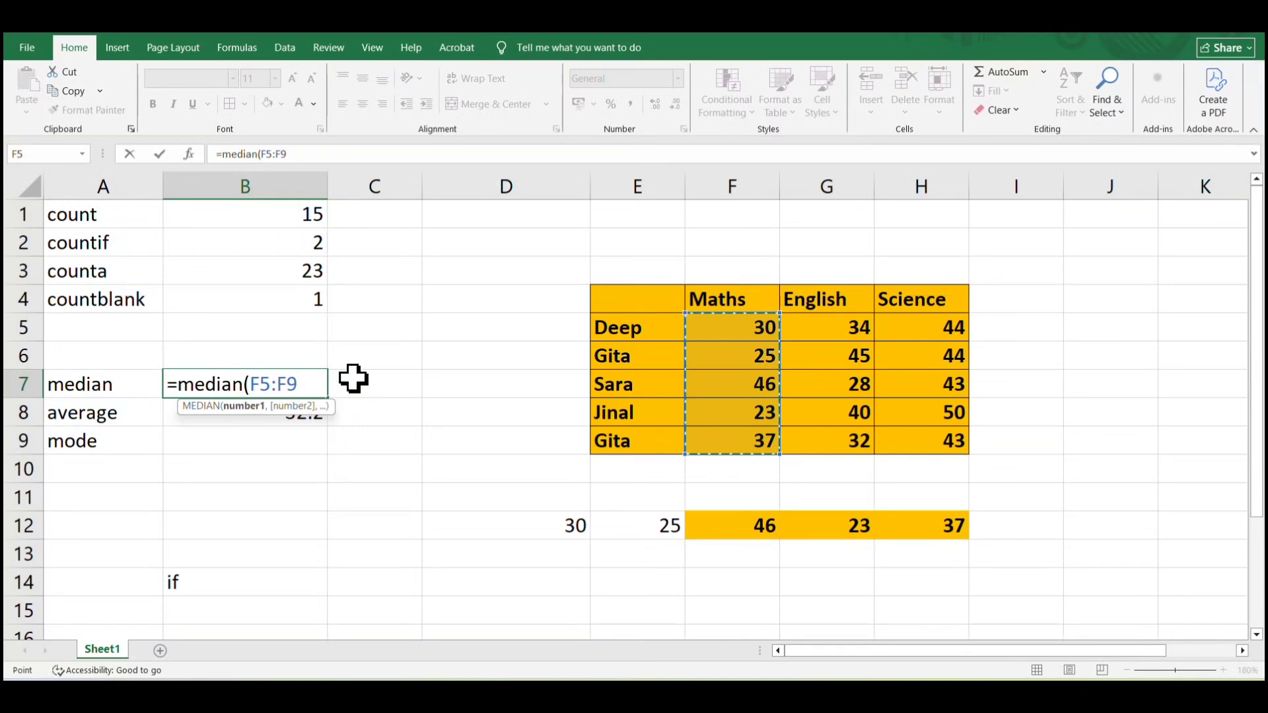
pyautogui.write(')')
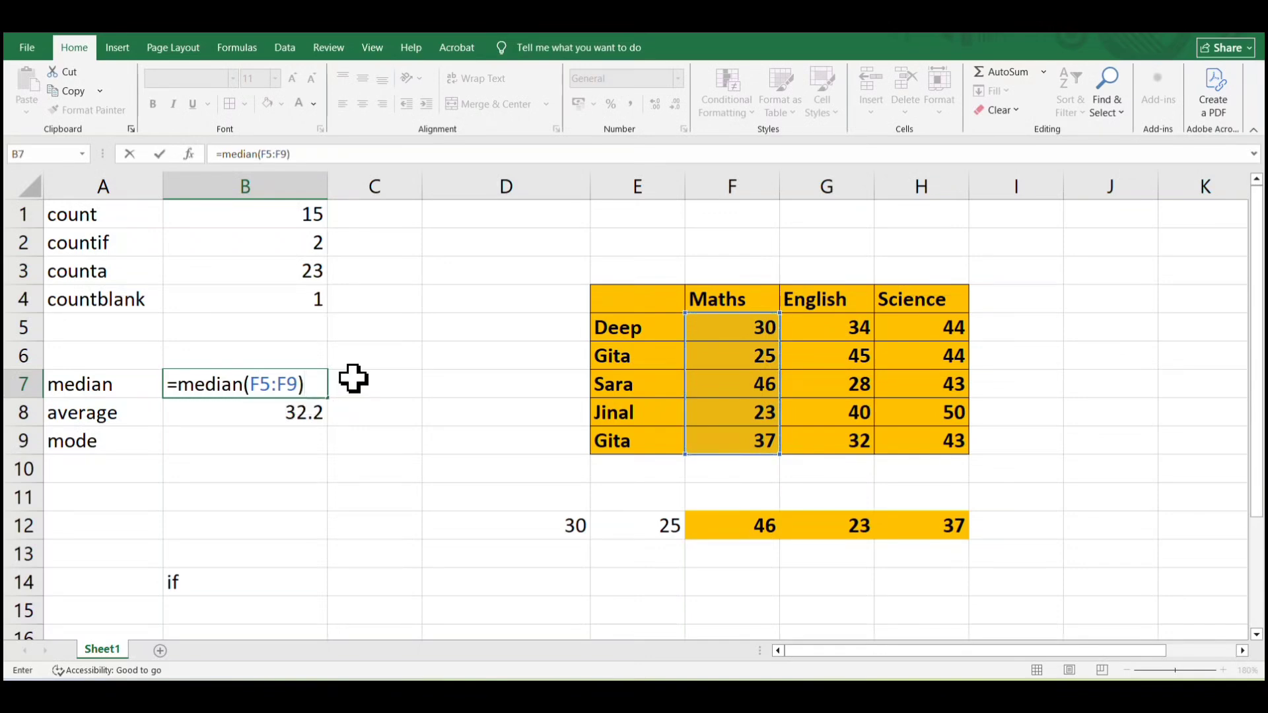
pyautogui.press('Return')
pyautogui.click(294, 388)
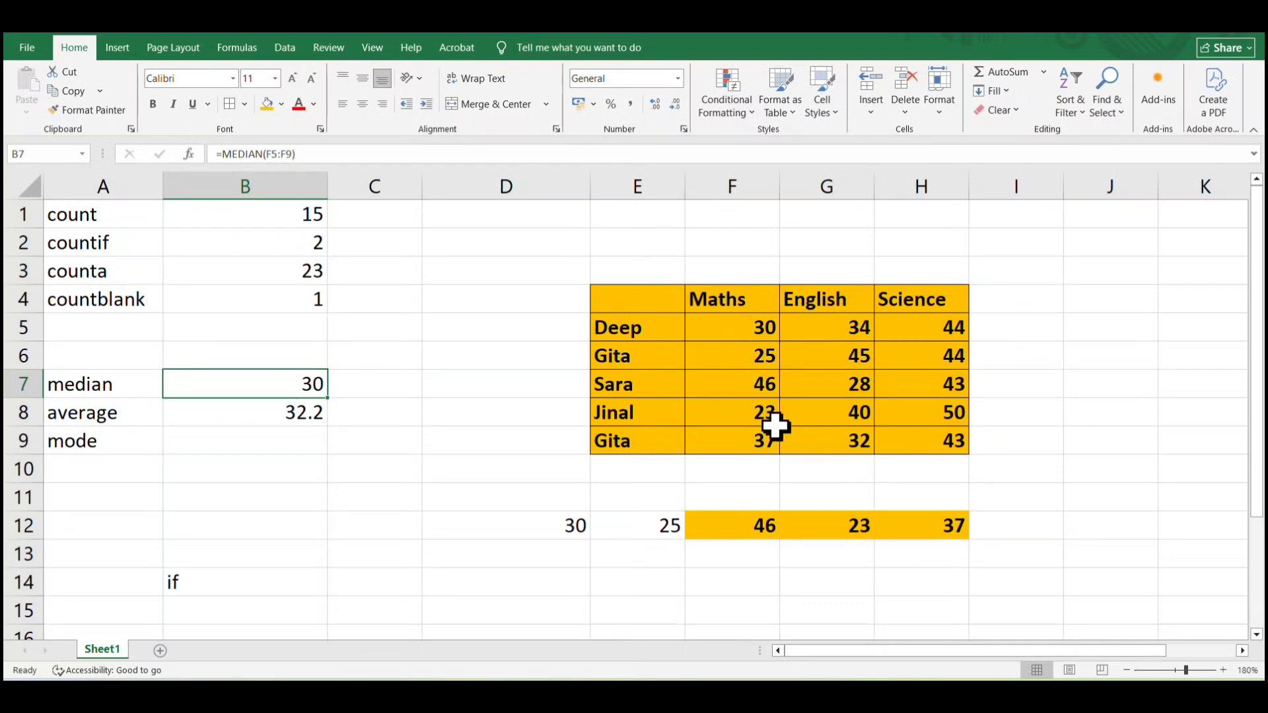
# Step: Sort the marks table E4:H9 by the Maths column on cell values, smallest to largest, keeping the header row
pyautogui.click(750, 327)
pyautogui.click(764, 439)
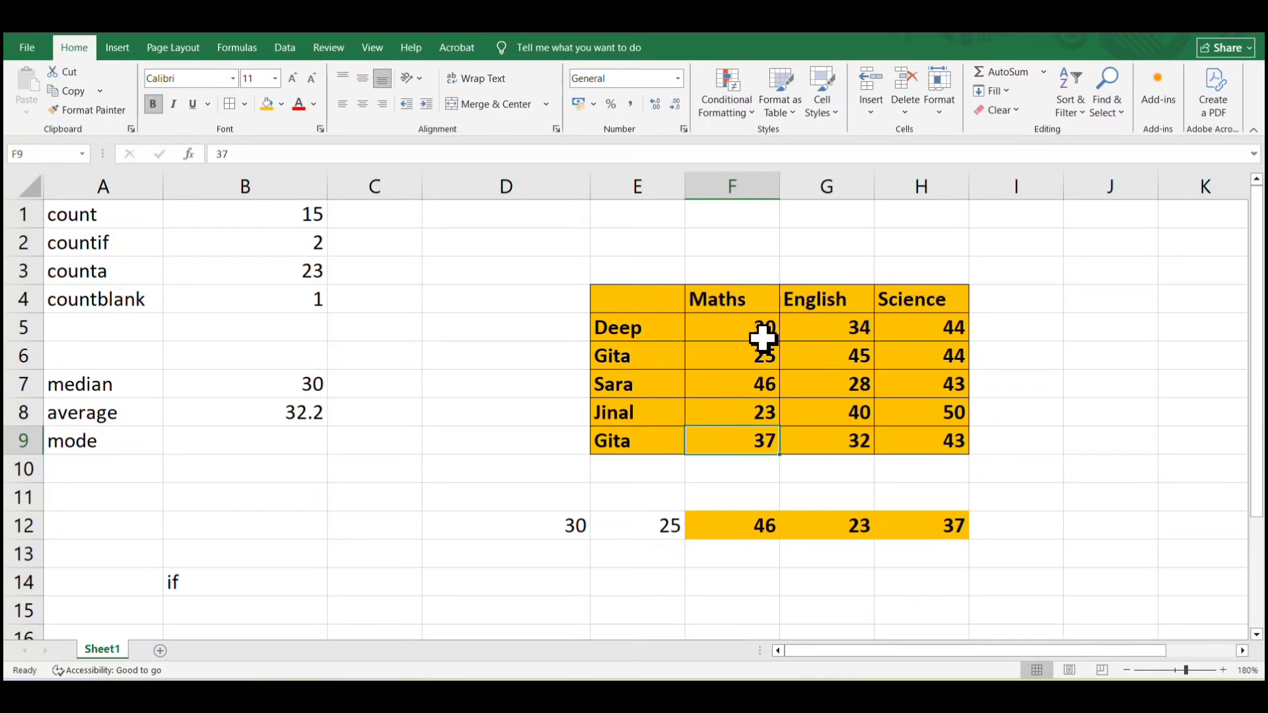
pyautogui.moveTo(628, 300)
pyautogui.mouseDown()
pyautogui.moveTo(781, 445)
pyautogui.moveTo(919, 429)
pyautogui.mouseUp()
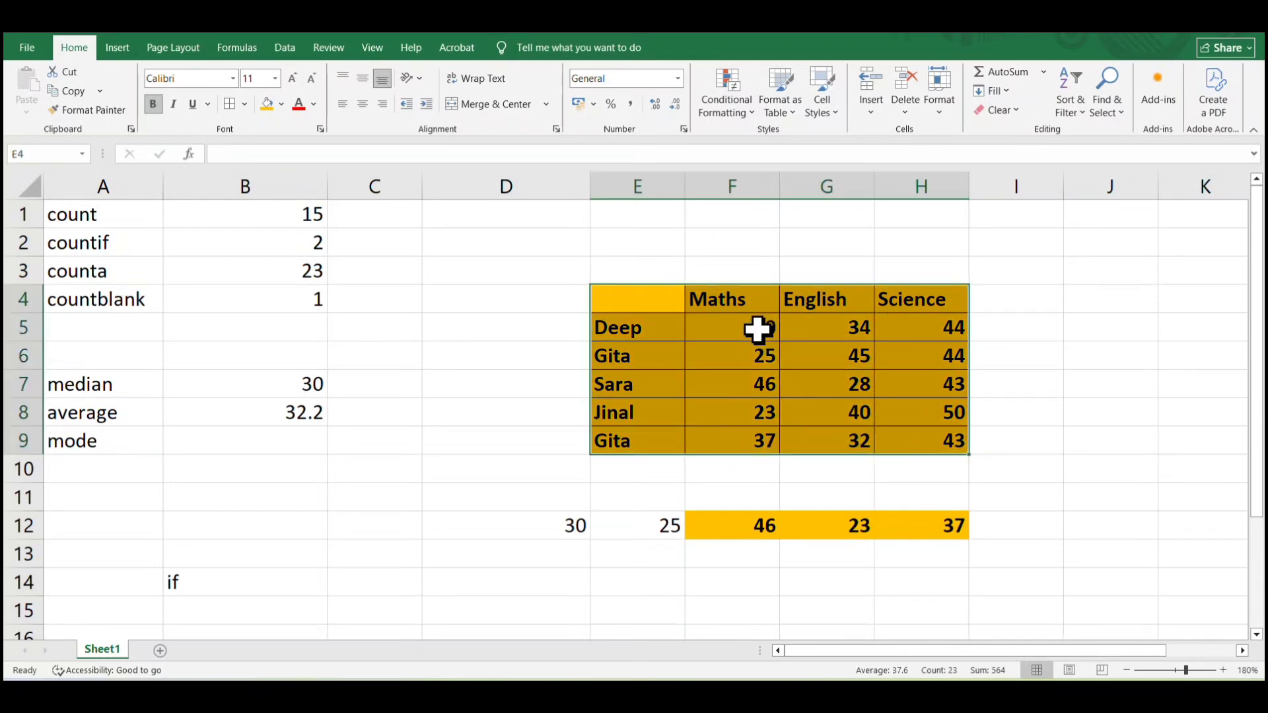
pyautogui.click(1076, 109)
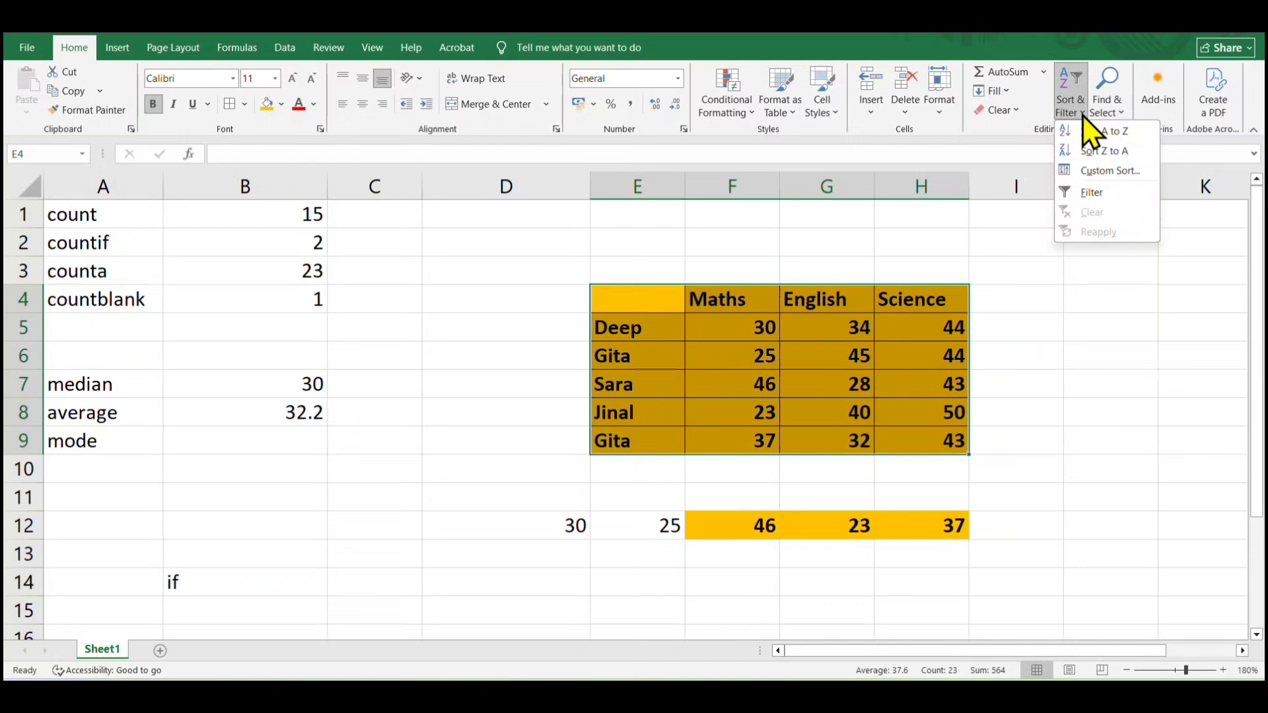
pyautogui.click(1116, 171)
pyautogui.click(214, 369)
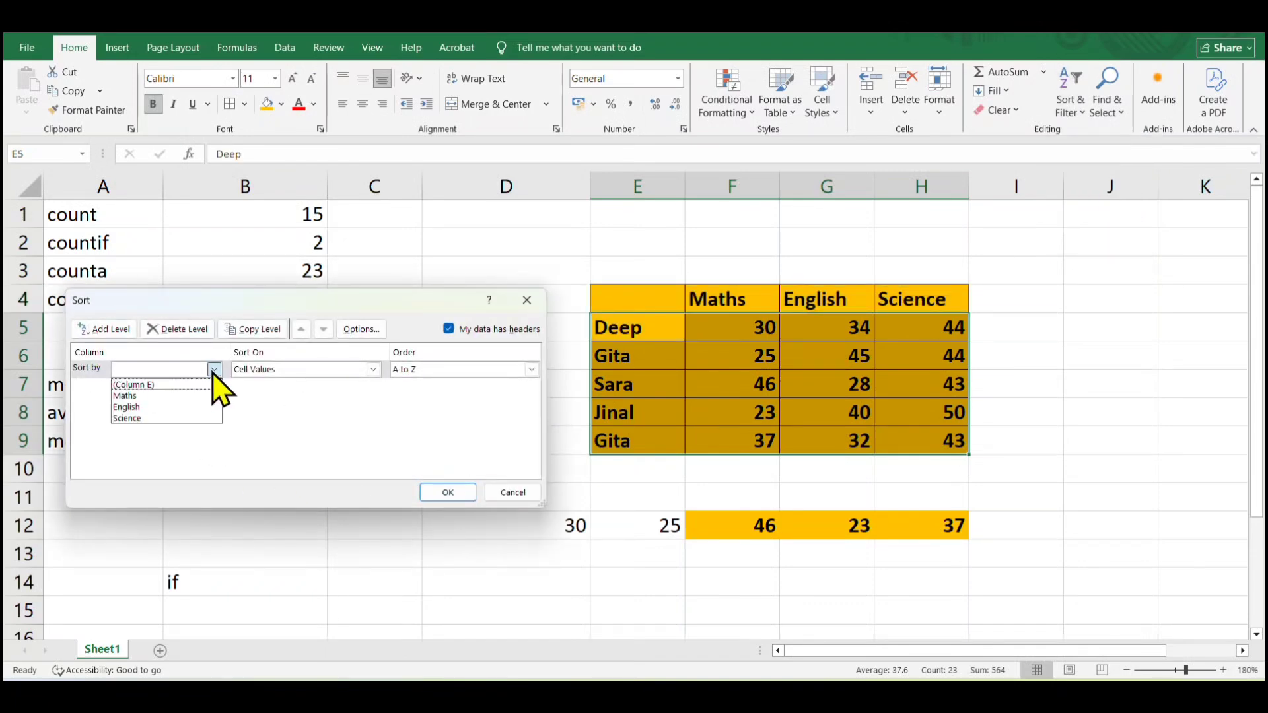
pyautogui.click(149, 396)
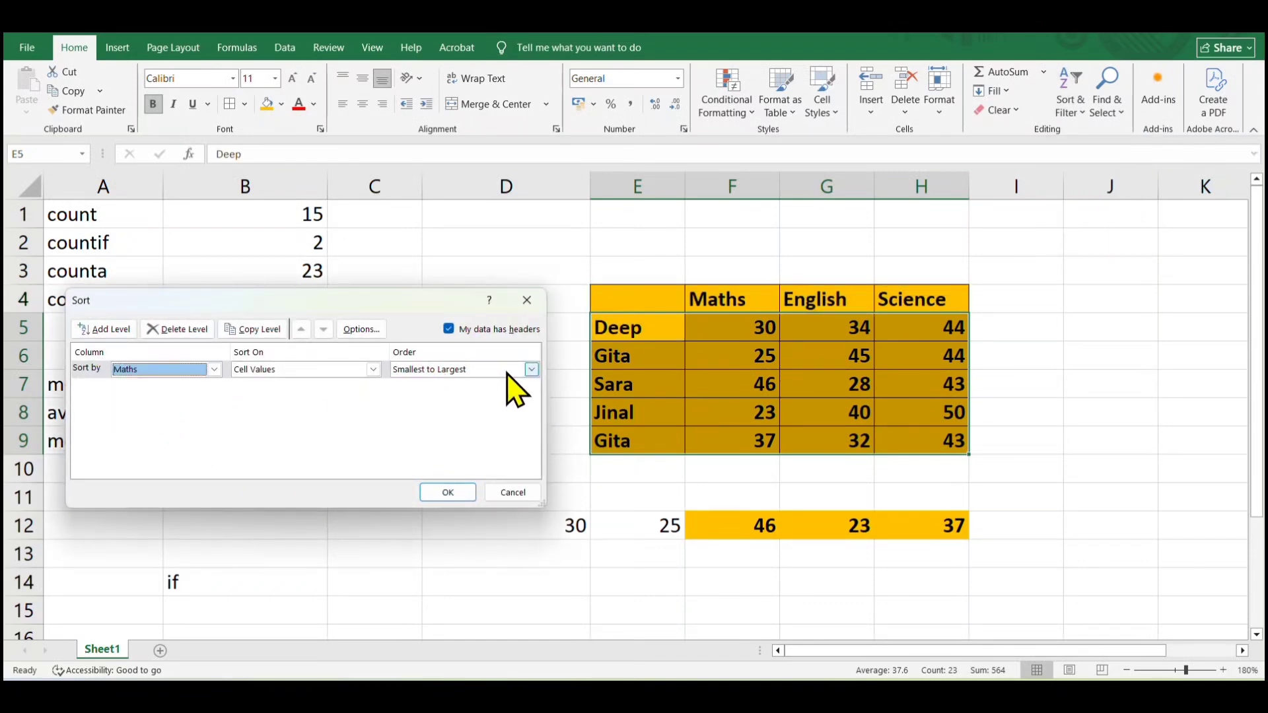
pyautogui.click(454, 490)
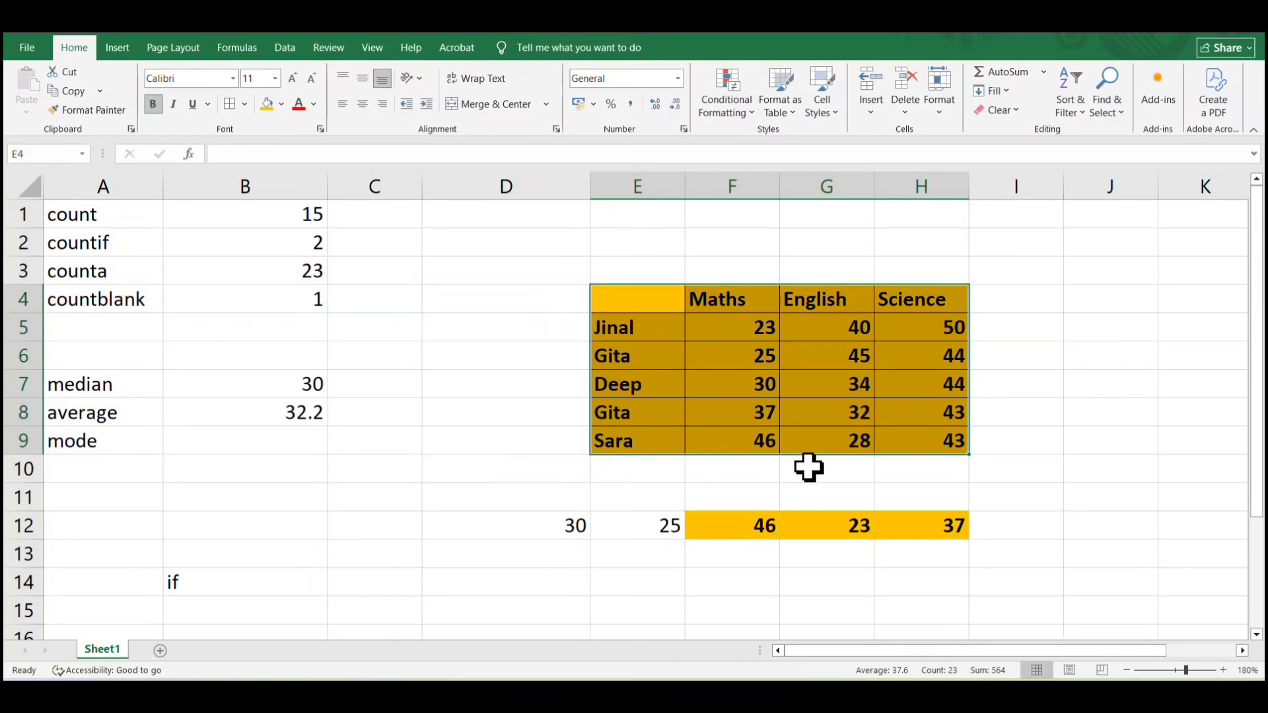
# Step: Go through the sorted Maths marks in F5:F9 one by one and compare the middle one with the median
pyautogui.click(970, 463)
pyautogui.click(759, 331)
pyautogui.click(753, 361)
pyautogui.click(756, 383)
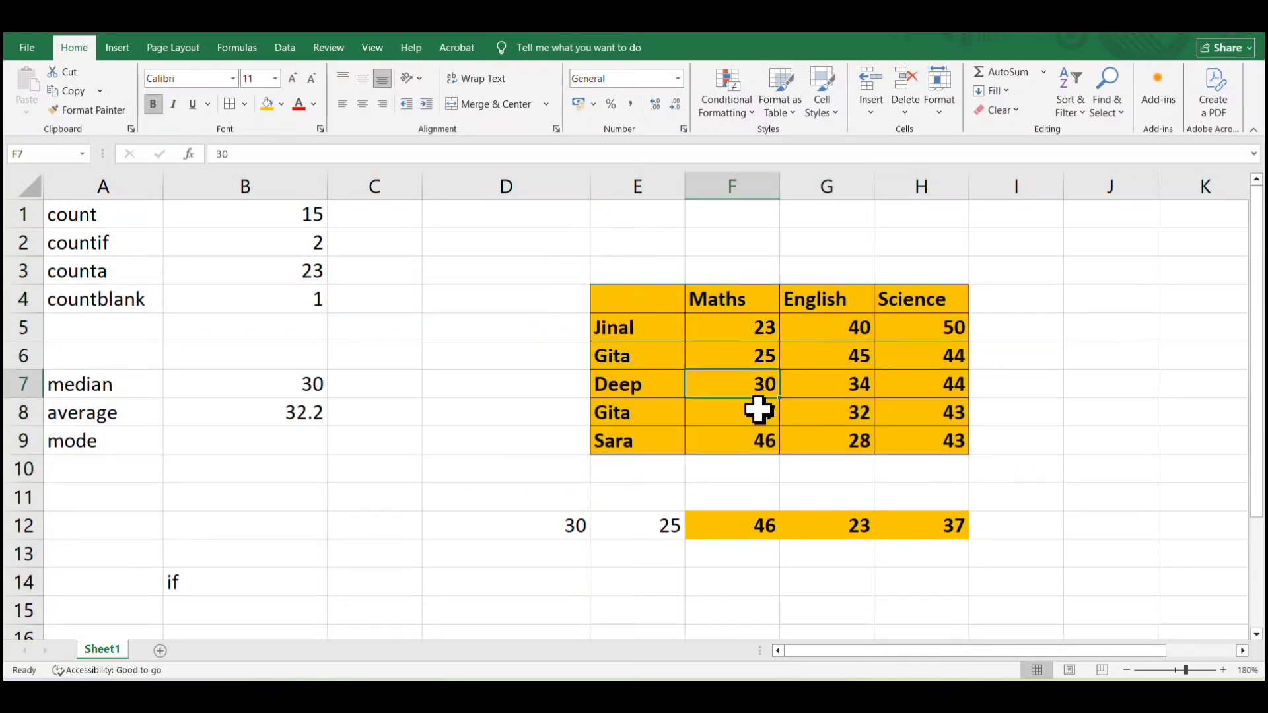
pyautogui.click(759, 411)
pyautogui.click(765, 436)
pyautogui.click(762, 381)
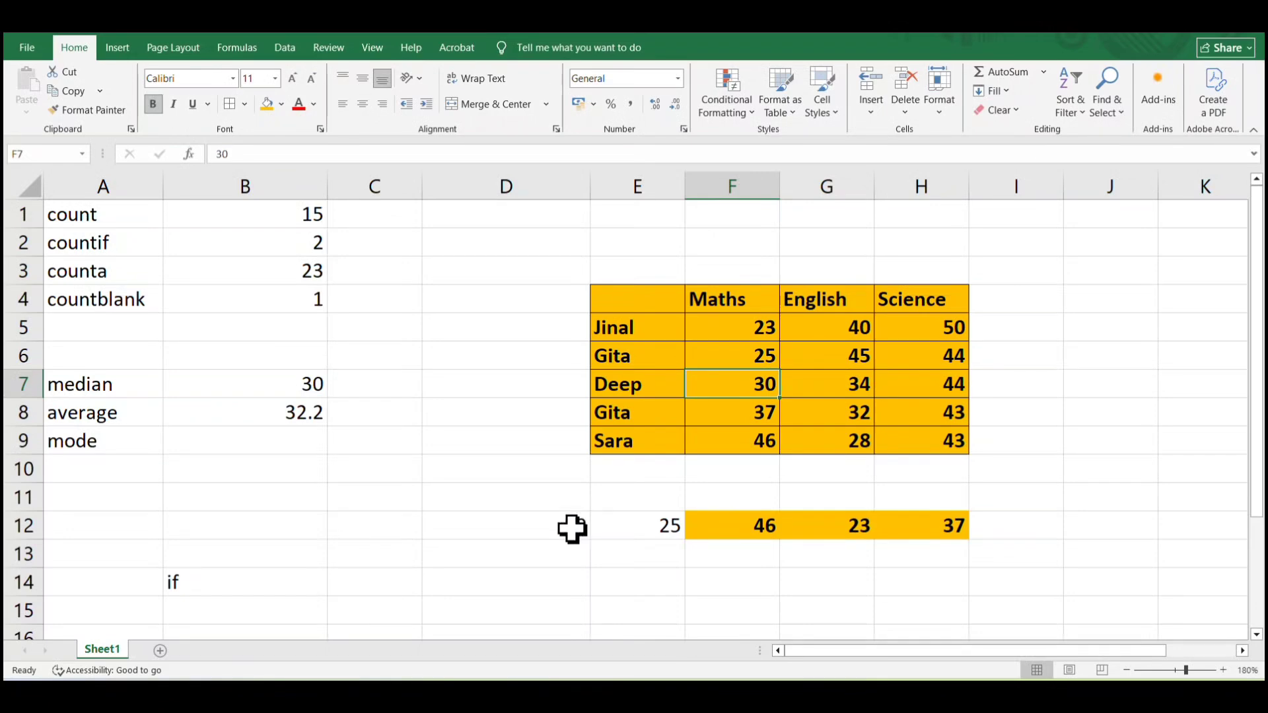
# Step: Clear the copied Maths marks from cells D12 to H12
pyautogui.moveTo(572, 529); pyautogui.dragTo(908, 526)
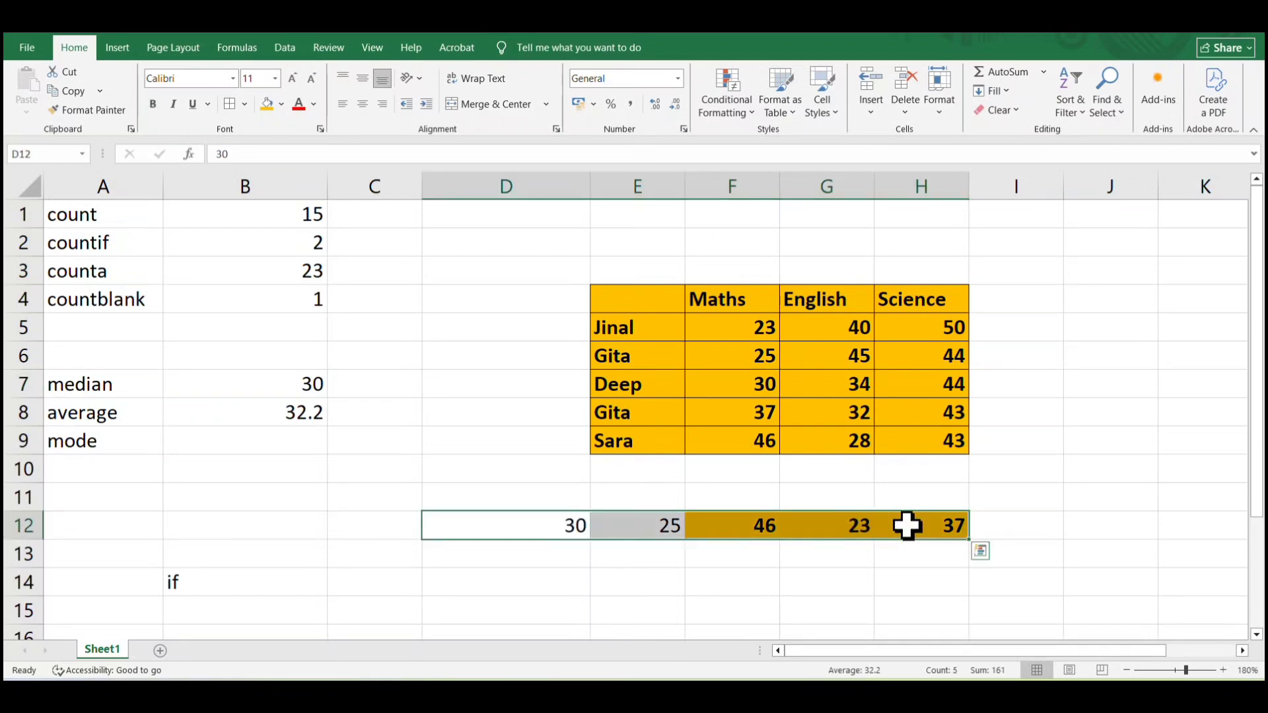
pyautogui.press('Delete')
pyautogui.click(507, 468)
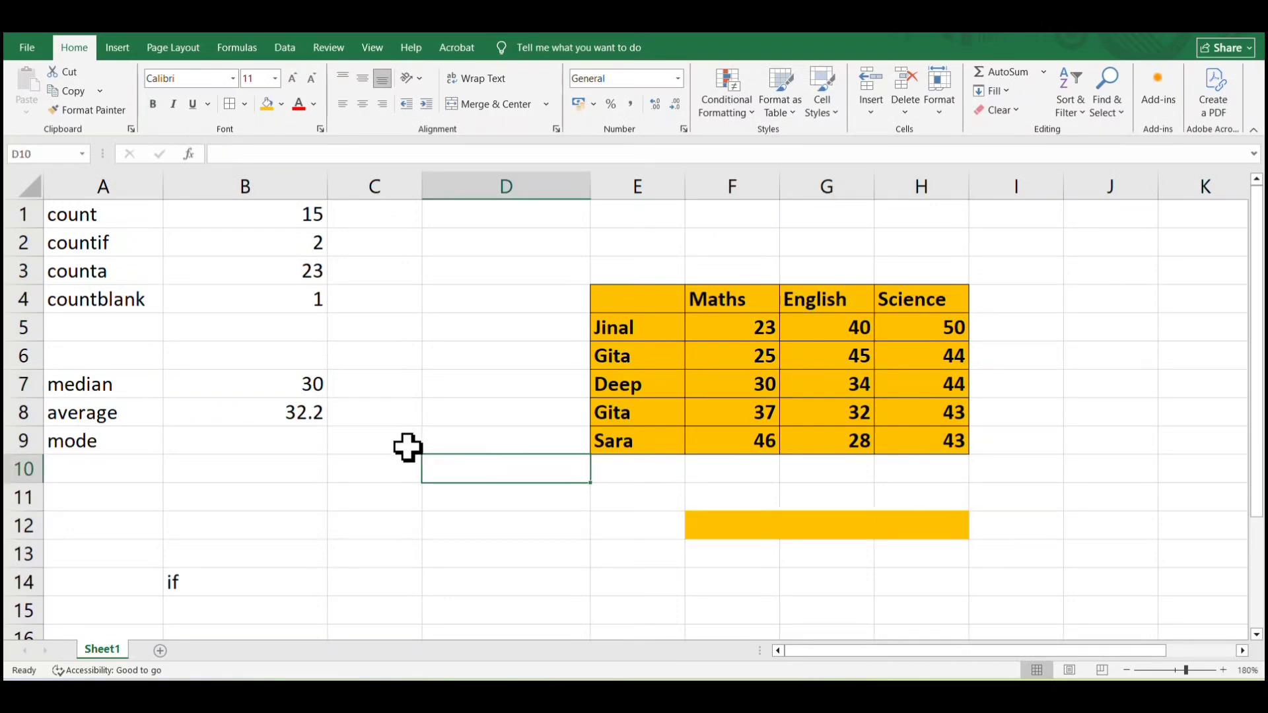
pyautogui.click(379, 492)
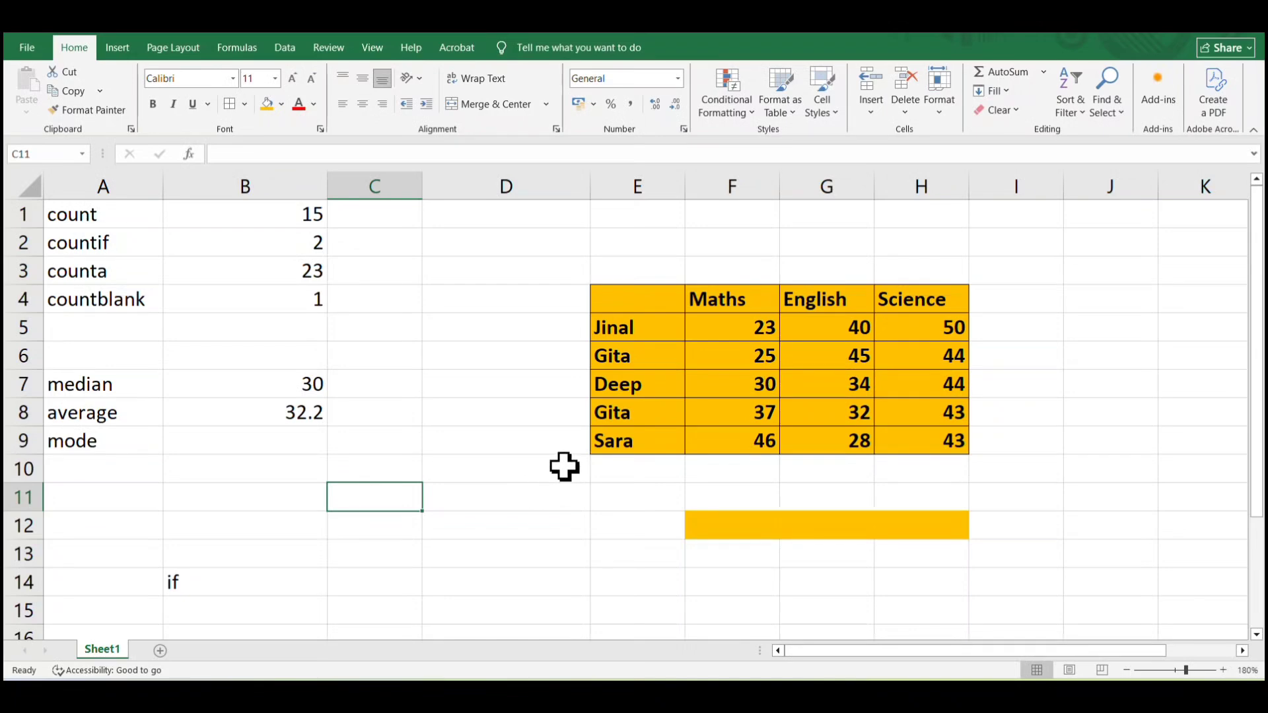
# Step: Enter the sample numbers 1, 2, 3, 4, 1, 8, 4, 1 and 1 across cells C12 to K12
pyautogui.click(287, 440)
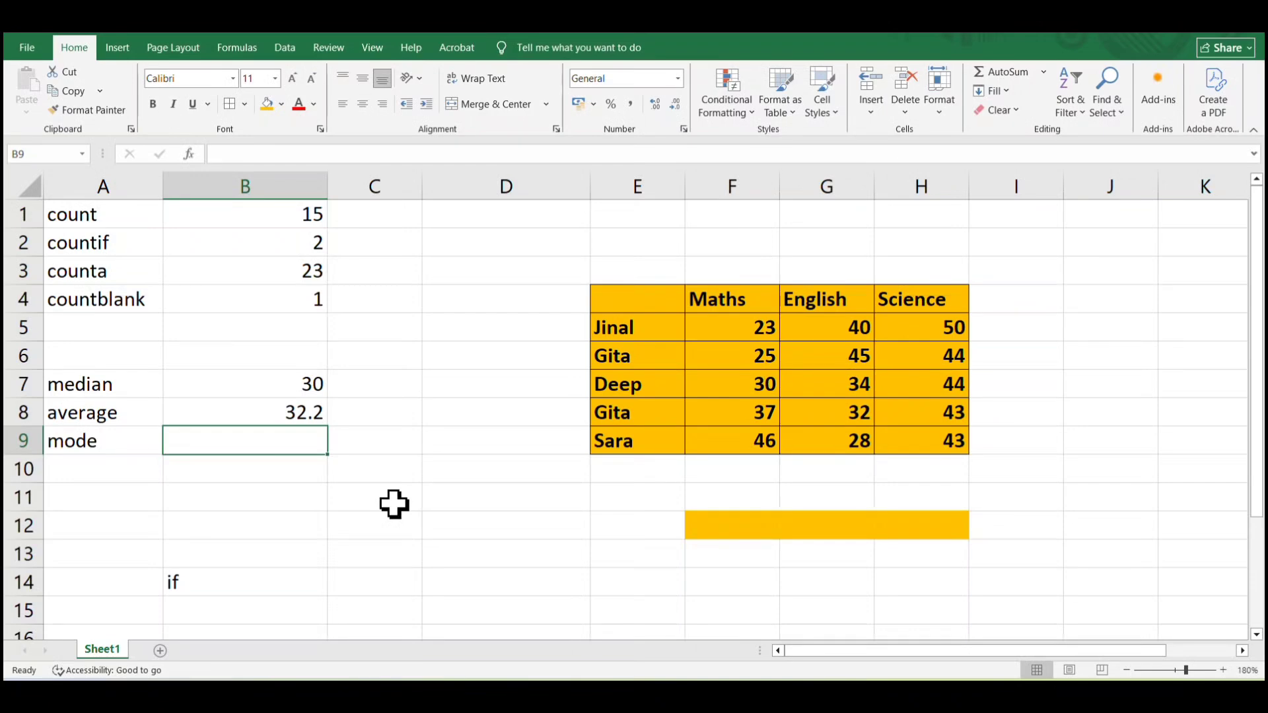
pyautogui.click(371, 532)
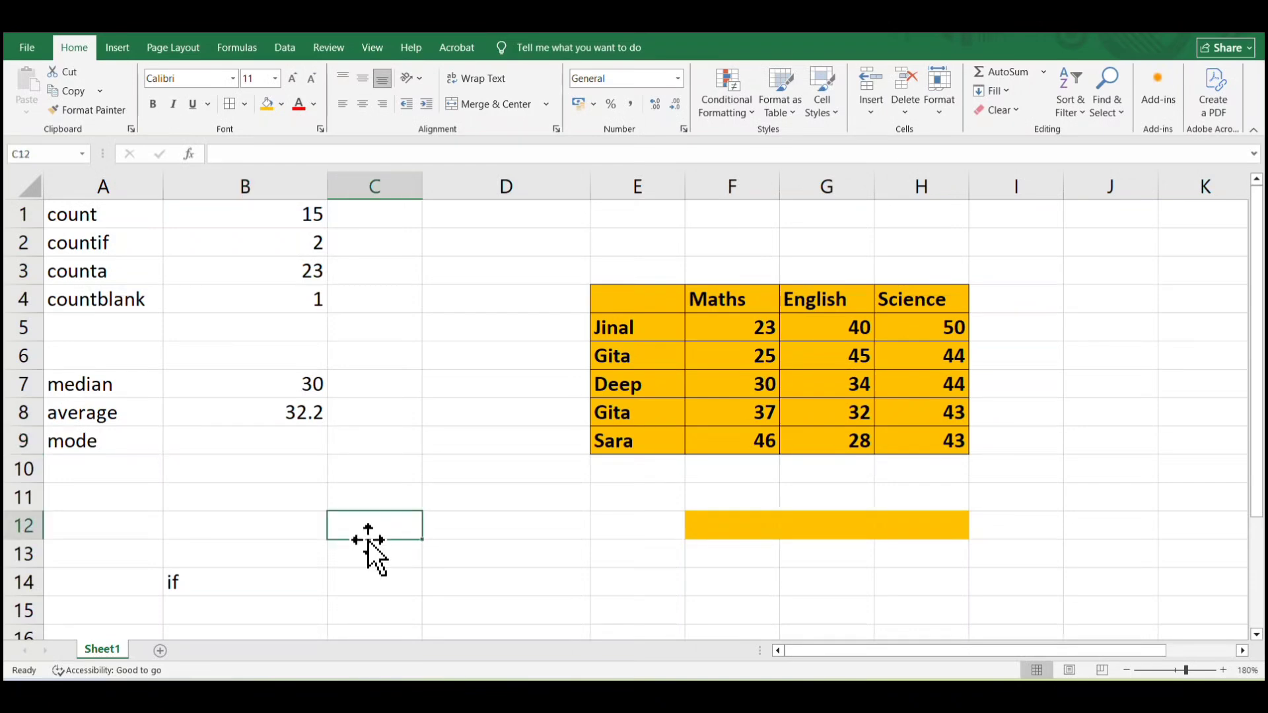
pyautogui.write('1')
pyautogui.press('Tab')
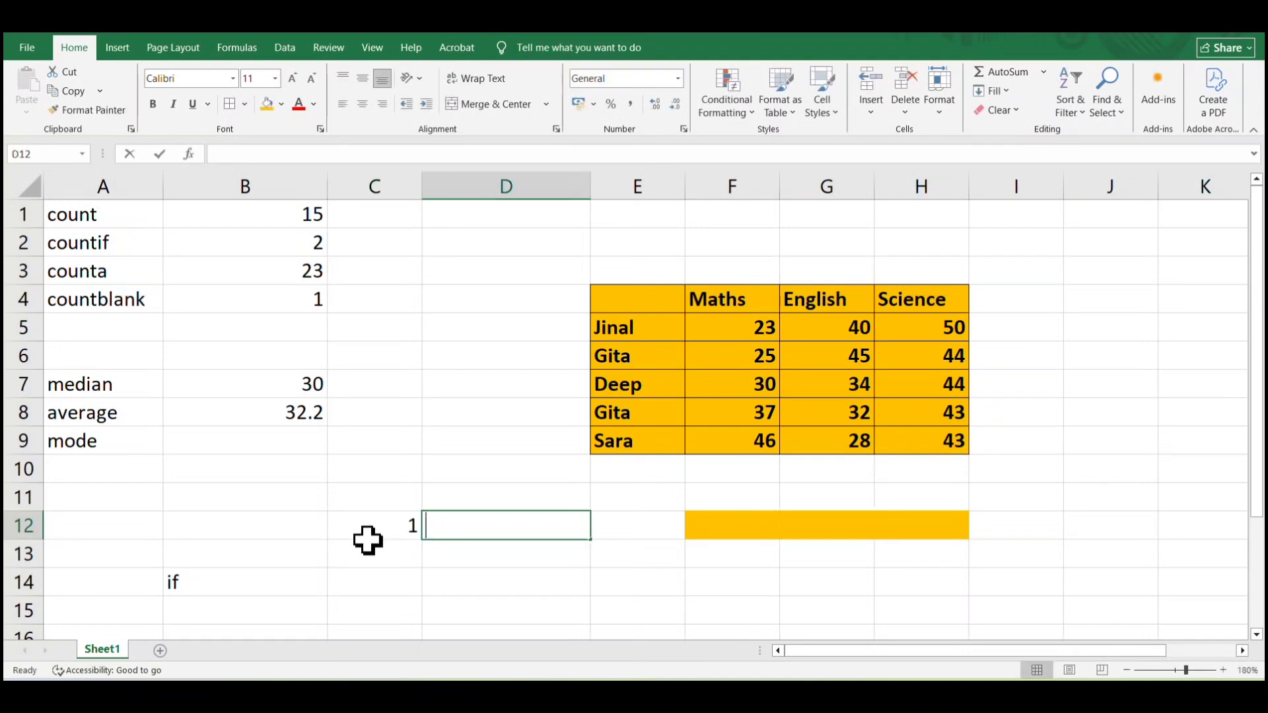
pyautogui.write('2')
pyautogui.press('Tab')
pyautogui.write('3')
pyautogui.press('Tab')
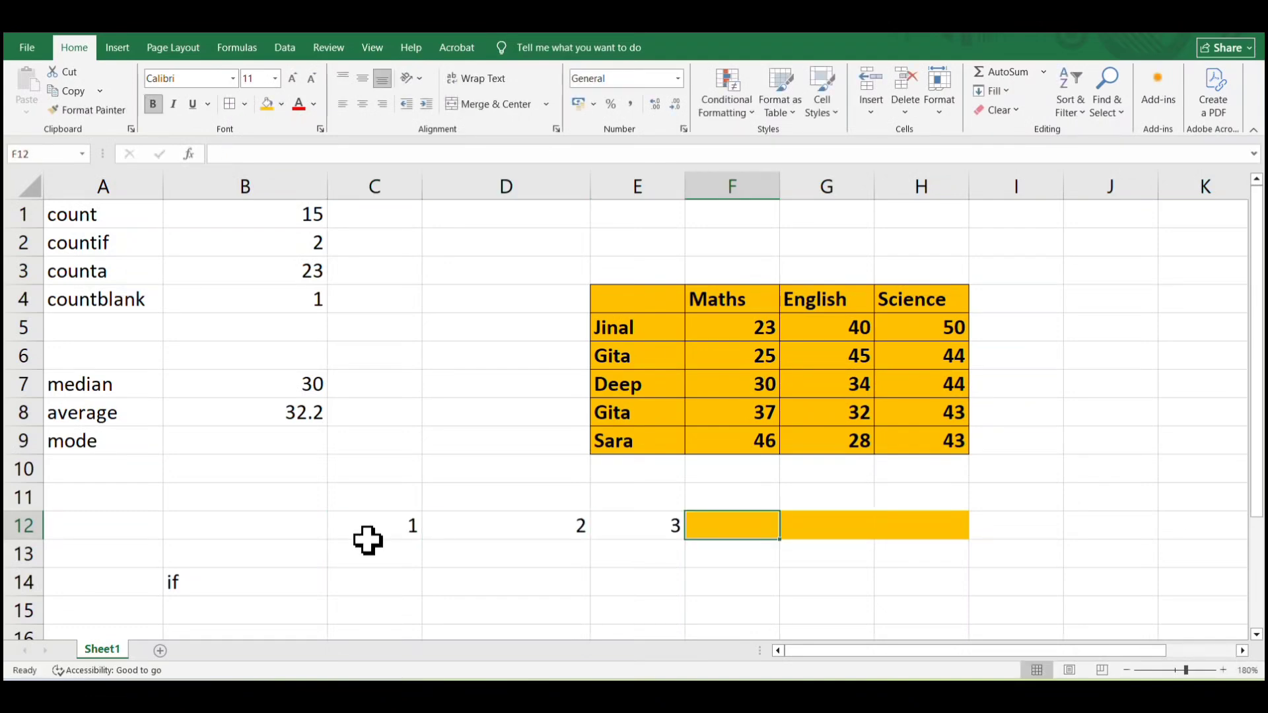
pyautogui.write('4')
pyautogui.press('Tab')
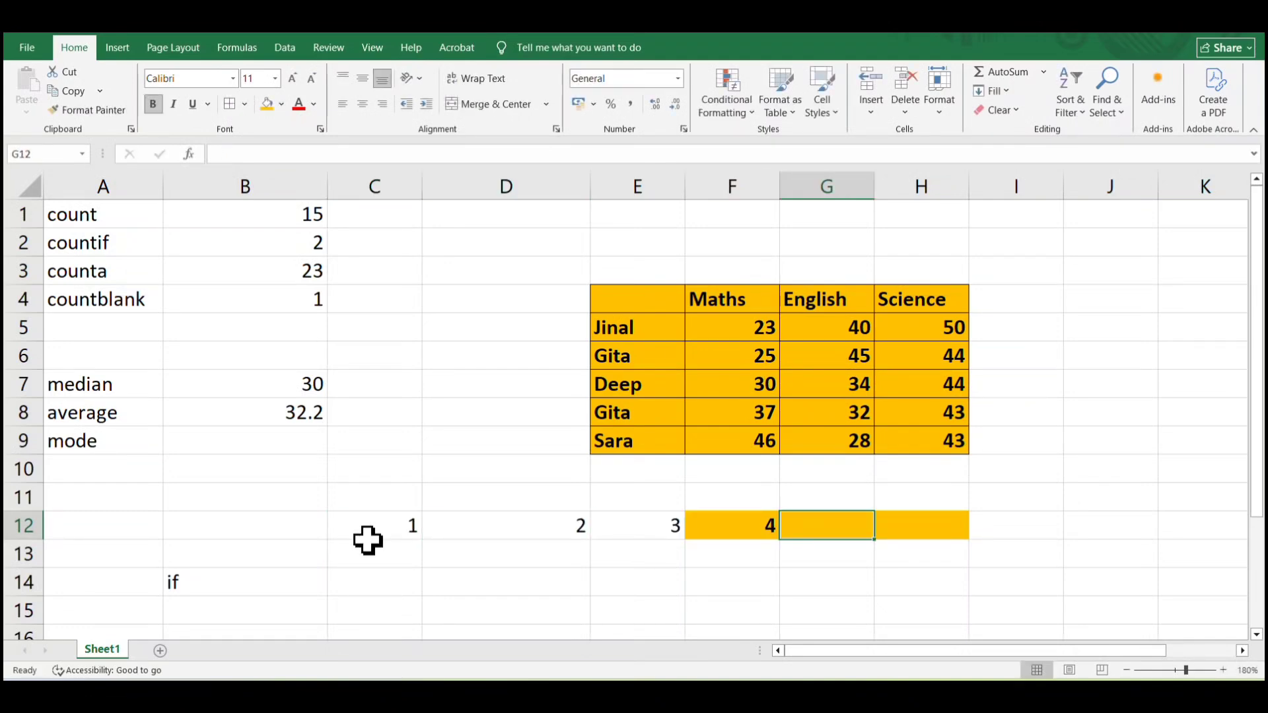
pyautogui.write('1')
pyautogui.press('Tab')
pyautogui.write('8')
pyautogui.press('Tab')
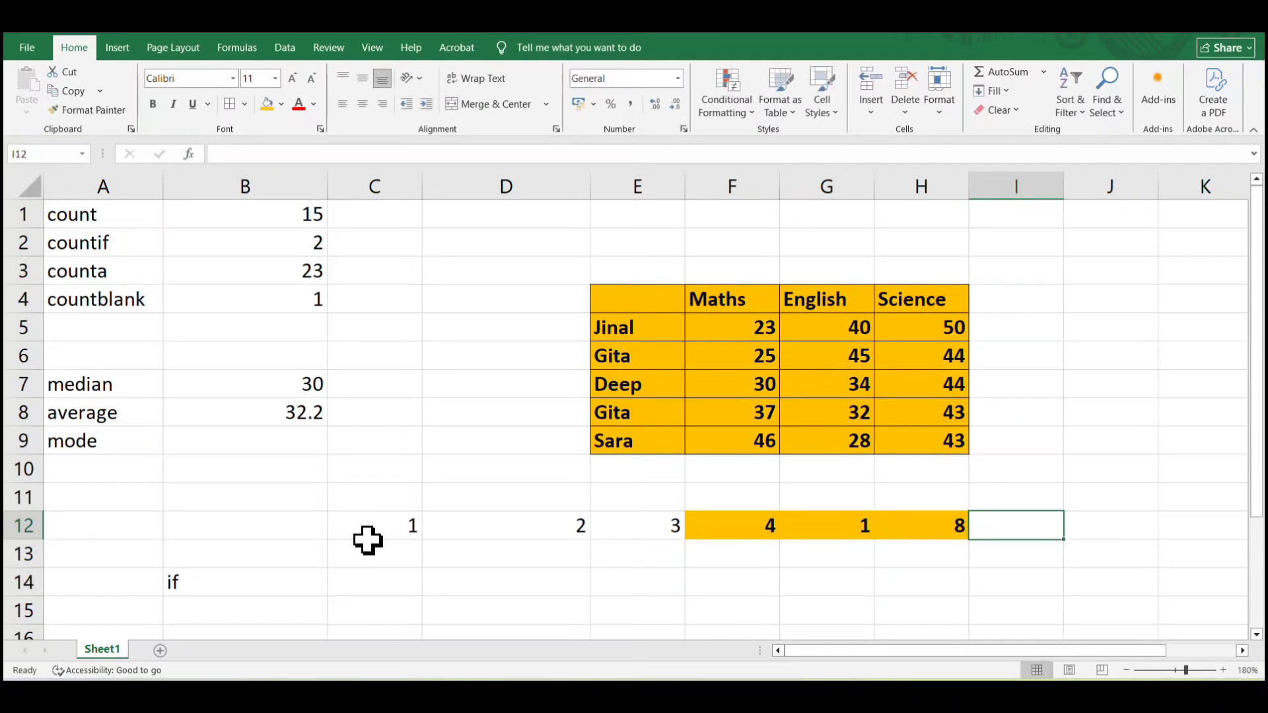
pyautogui.press('BackSpace')
pyautogui.write('4')
pyautogui.press('Tab')
pyautogui.write('1')
pyautogui.press('Tab')
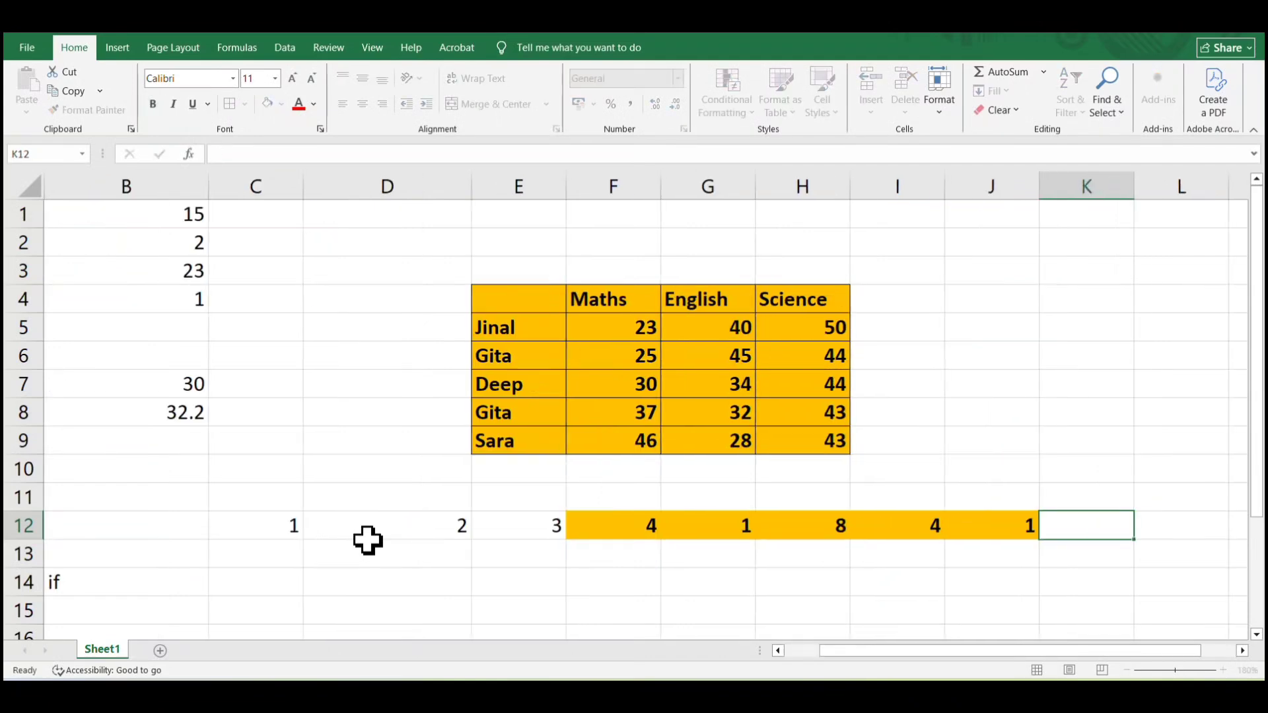
pyautogui.write('1')
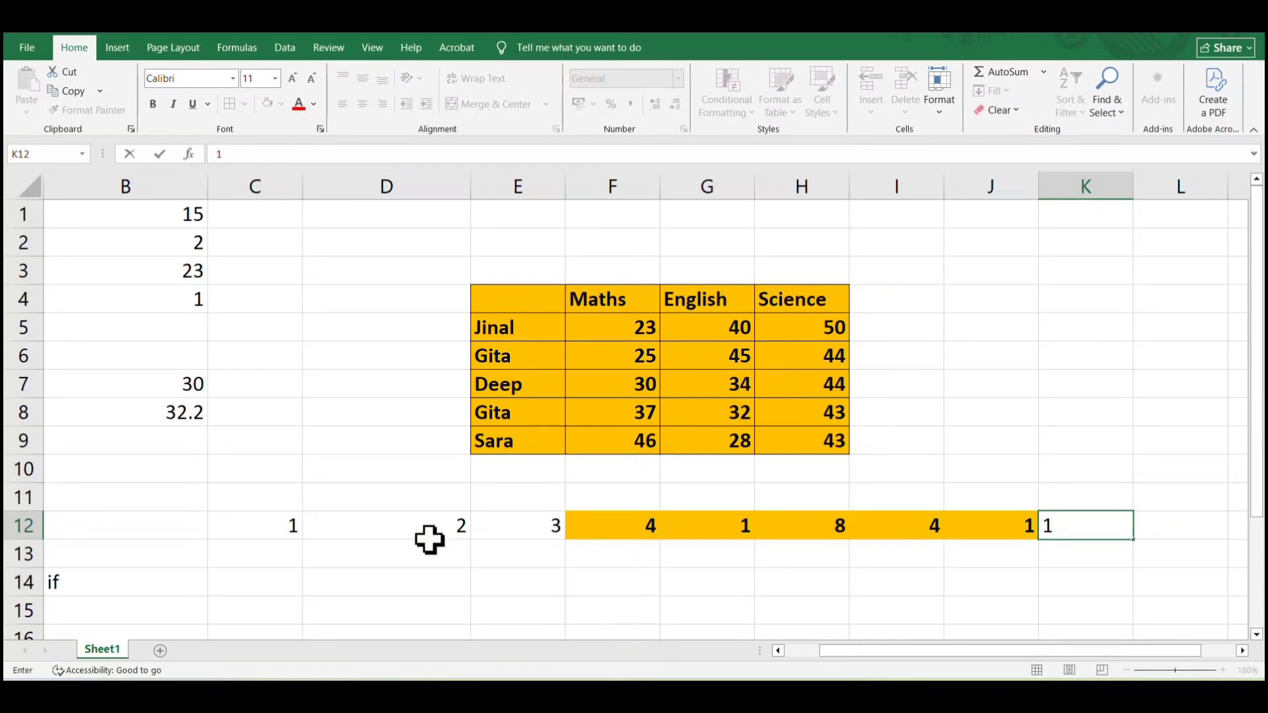
pyautogui.moveTo(1012, 647); pyautogui.dragTo(817, 654)
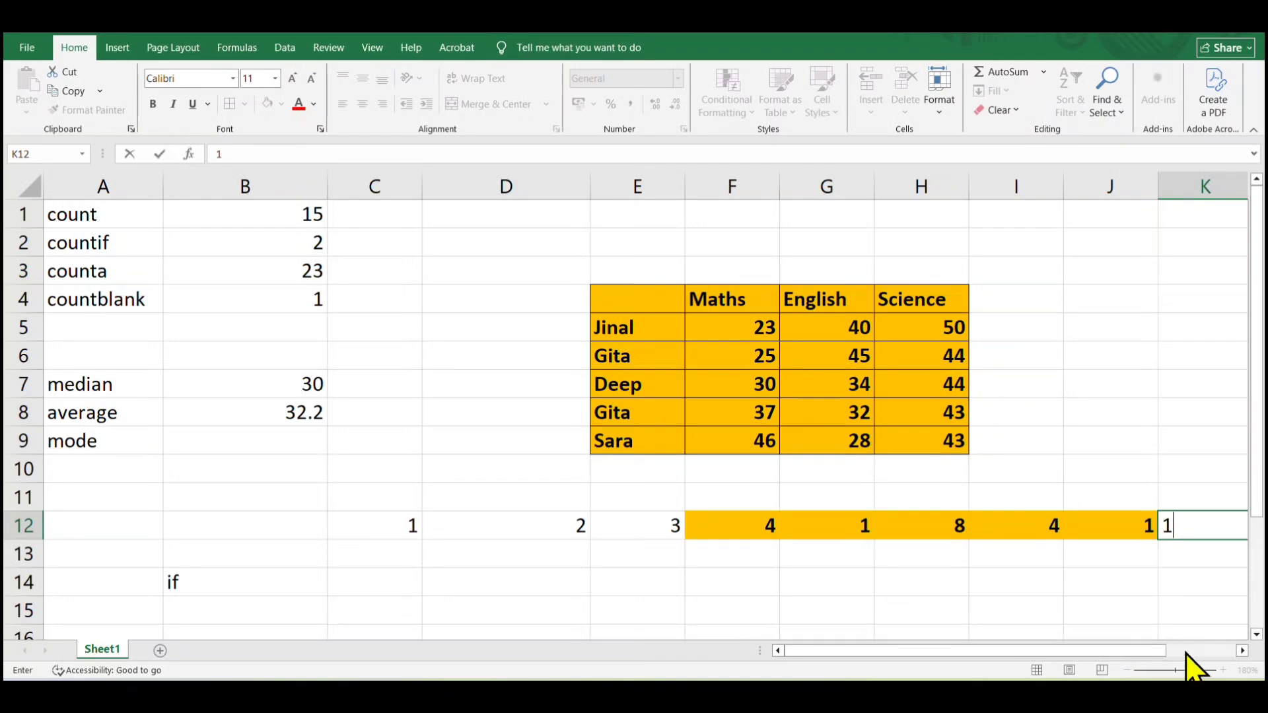
pyautogui.click(1173, 576)
# Step: Calculate the mode of the sample numbers in C12:K12 in cell B9 with the formula =mode(C12:K12)
pyautogui.click(1127, 671)
pyautogui.click(1127, 670)
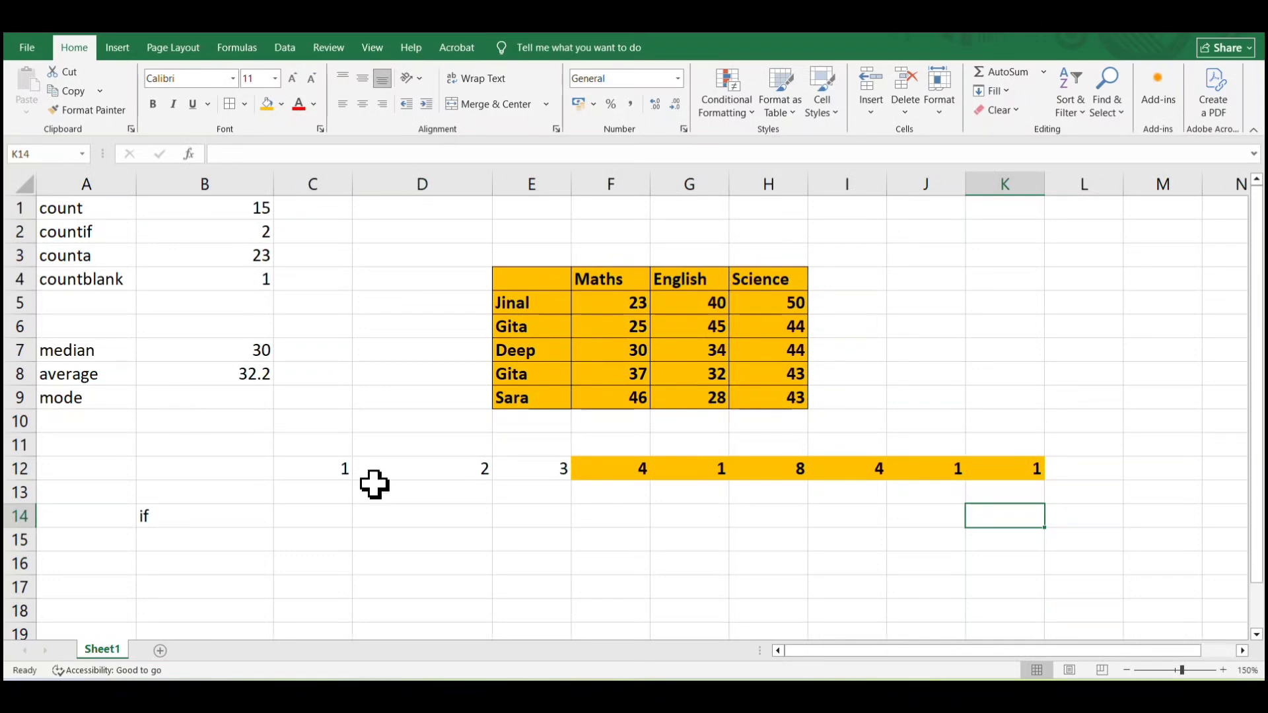
pyautogui.click(194, 397)
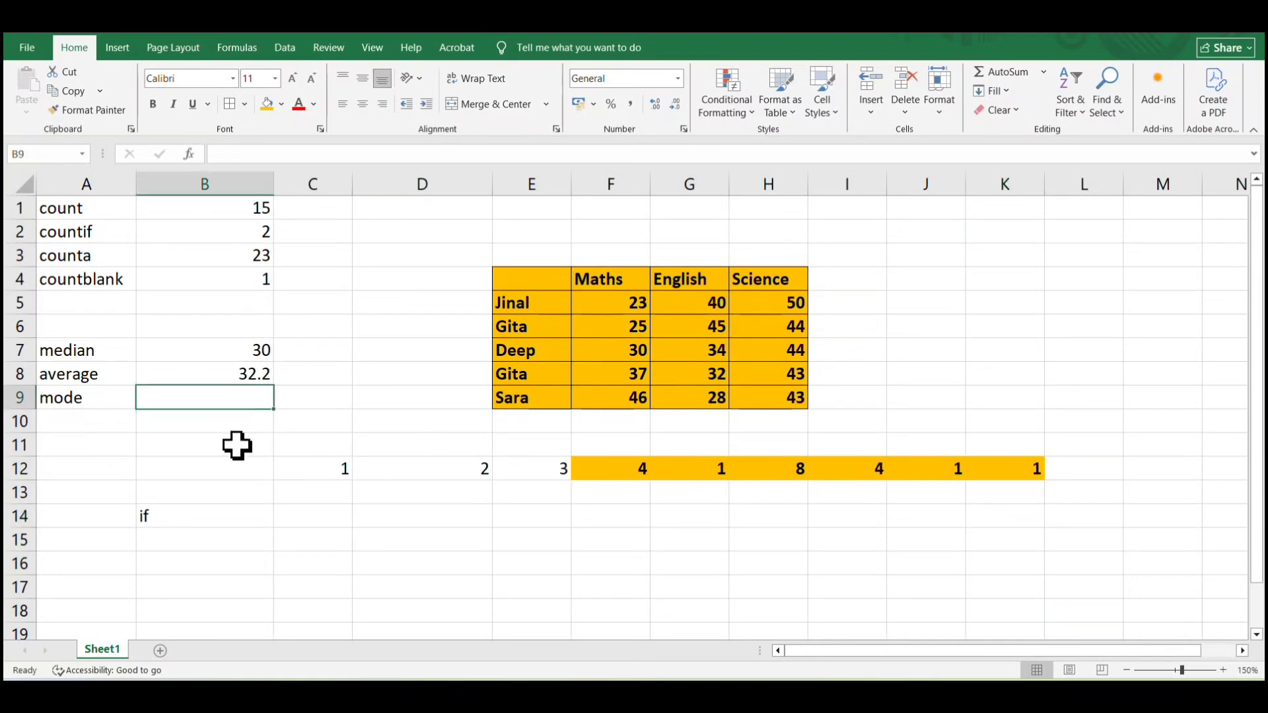
pyautogui.write('=me')
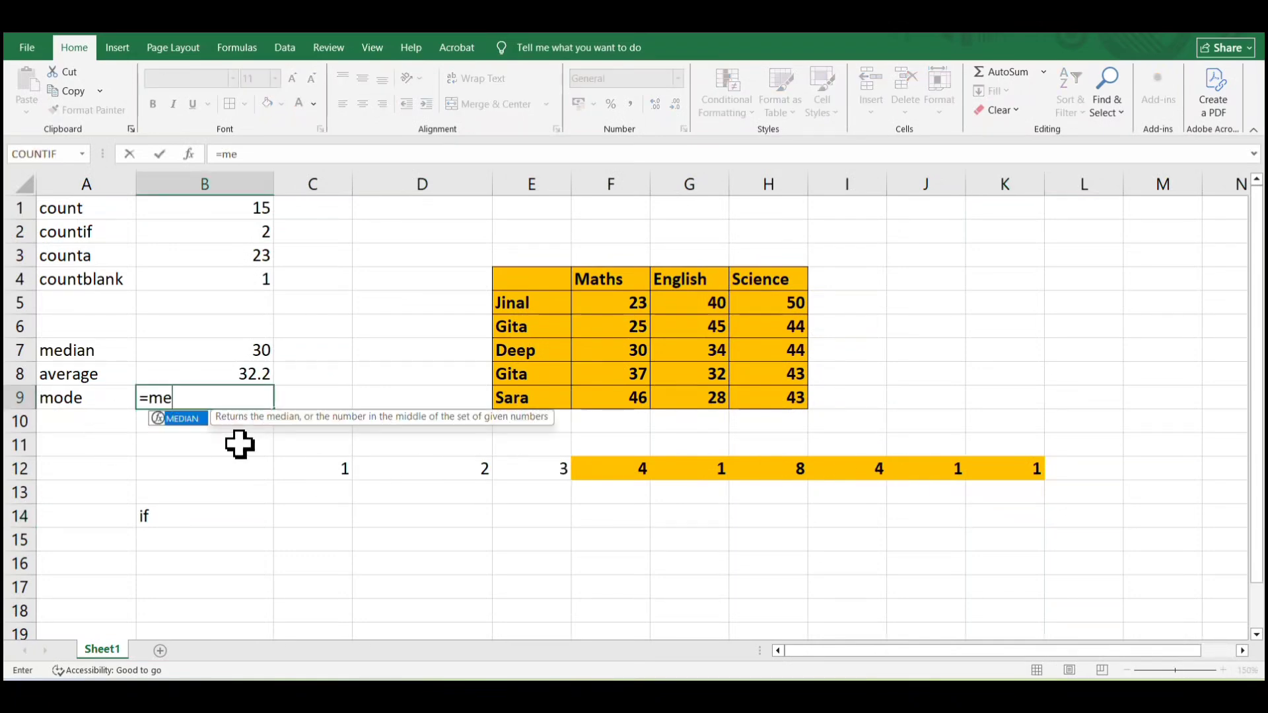
pyautogui.press('BackSpace')
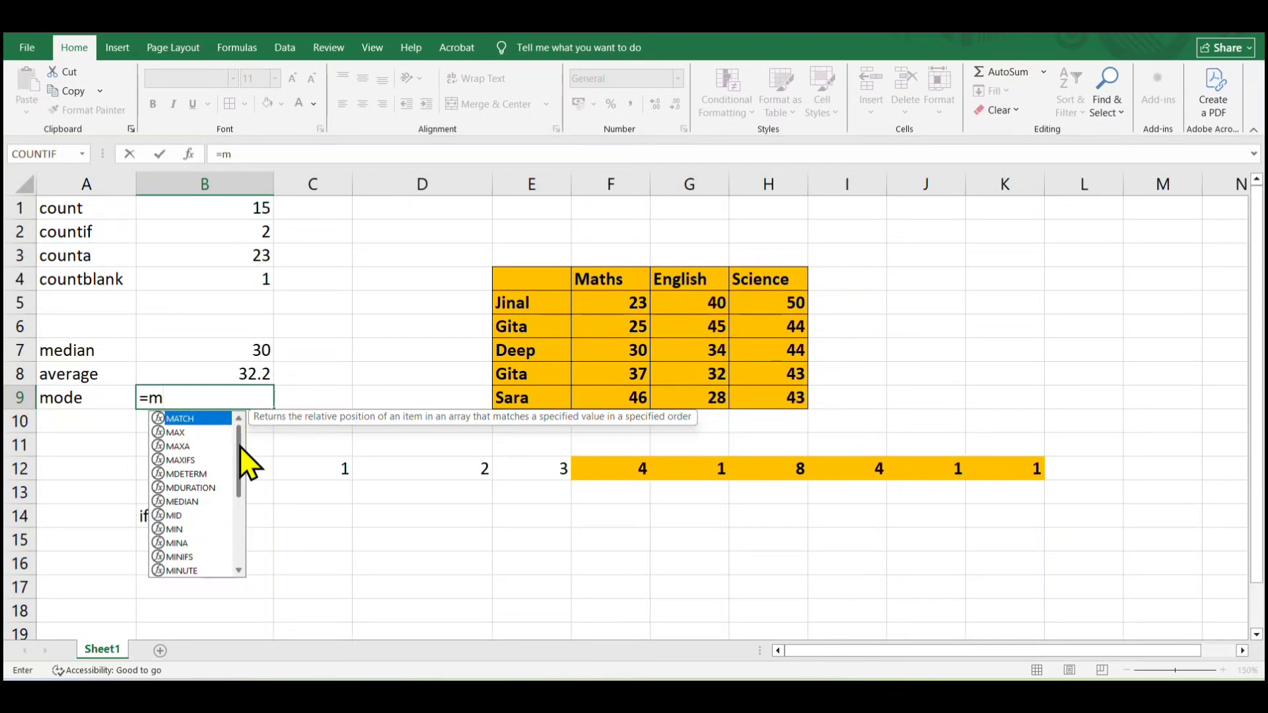
pyautogui.write('ode')
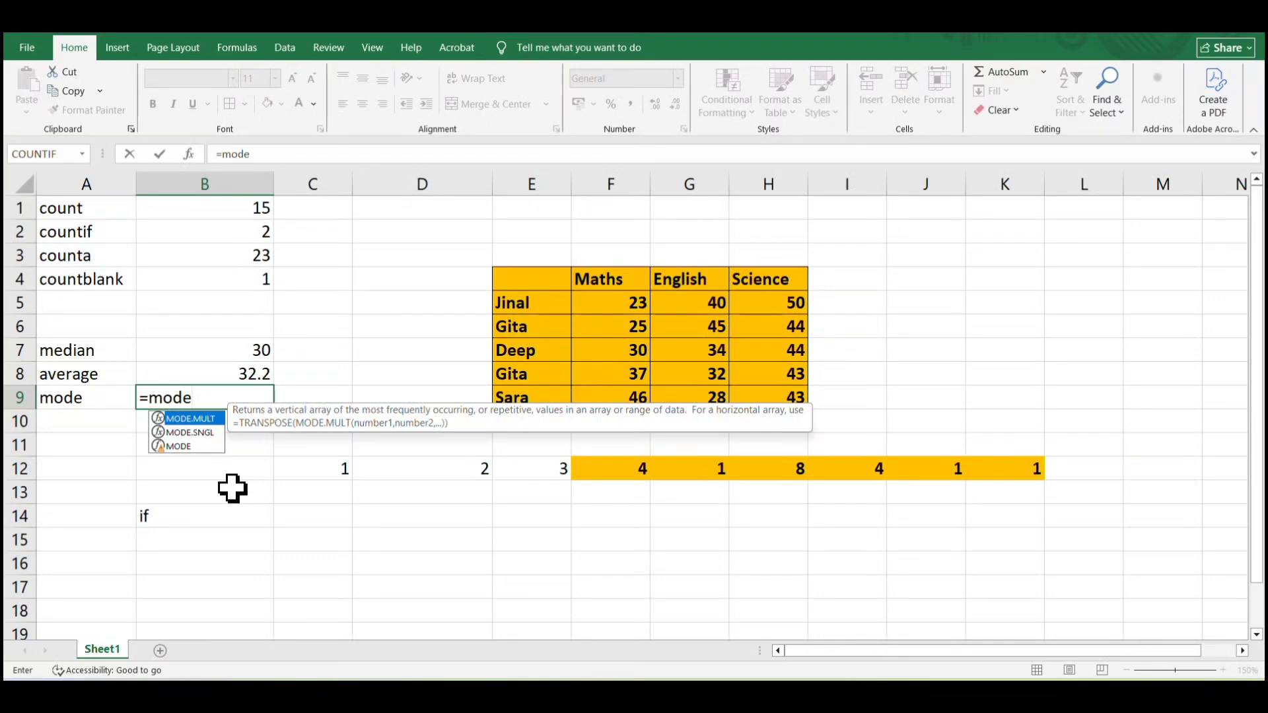
pyautogui.write('(')
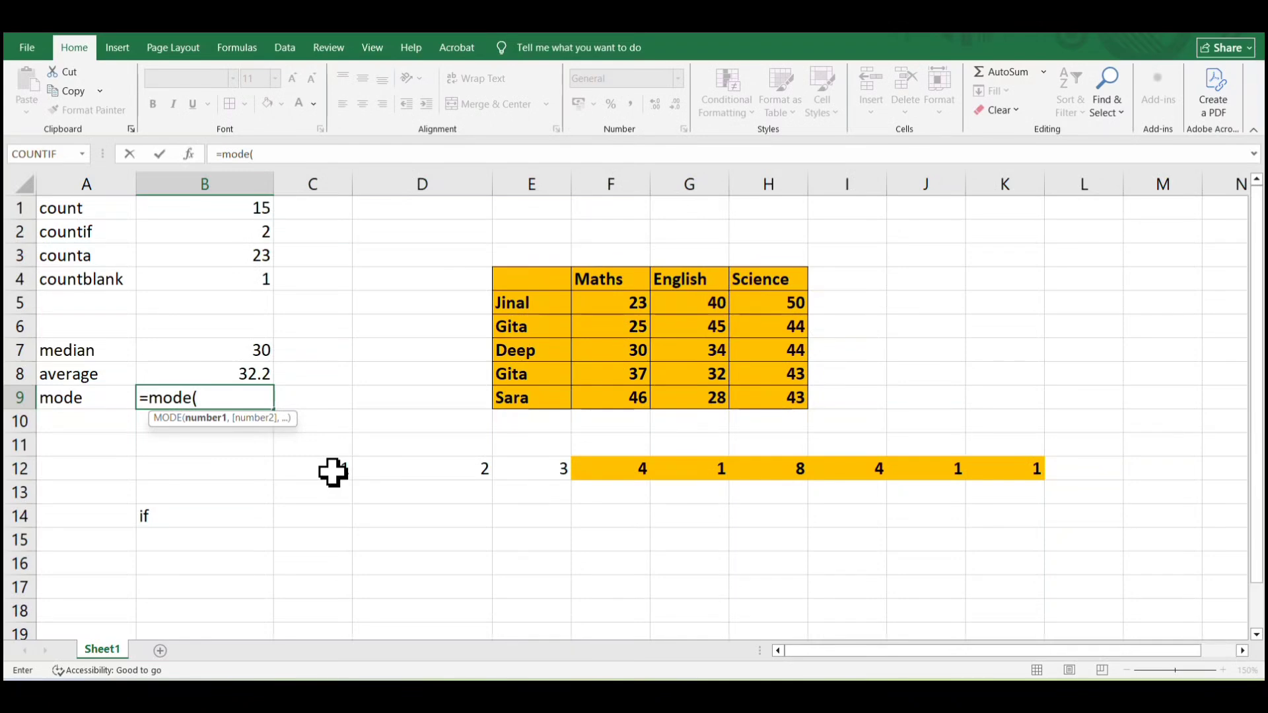
pyautogui.moveTo(333, 472); pyautogui.dragTo(1015, 473)
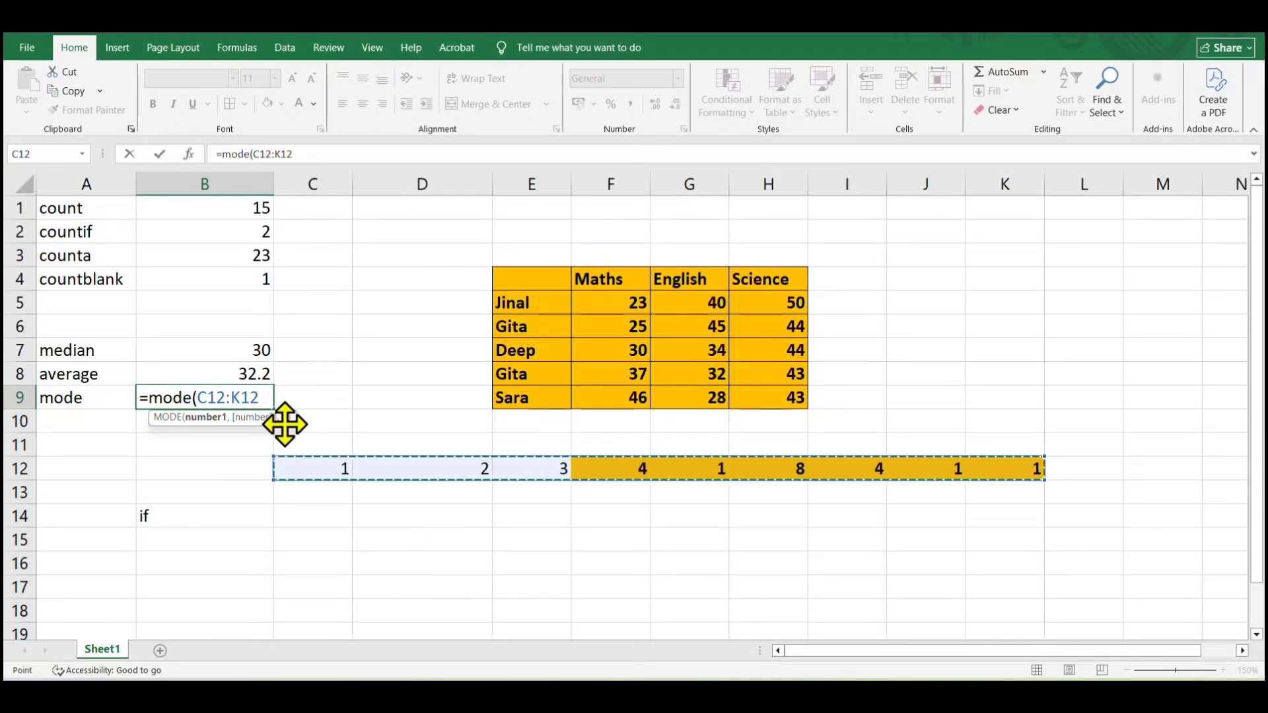
pyautogui.write(')')
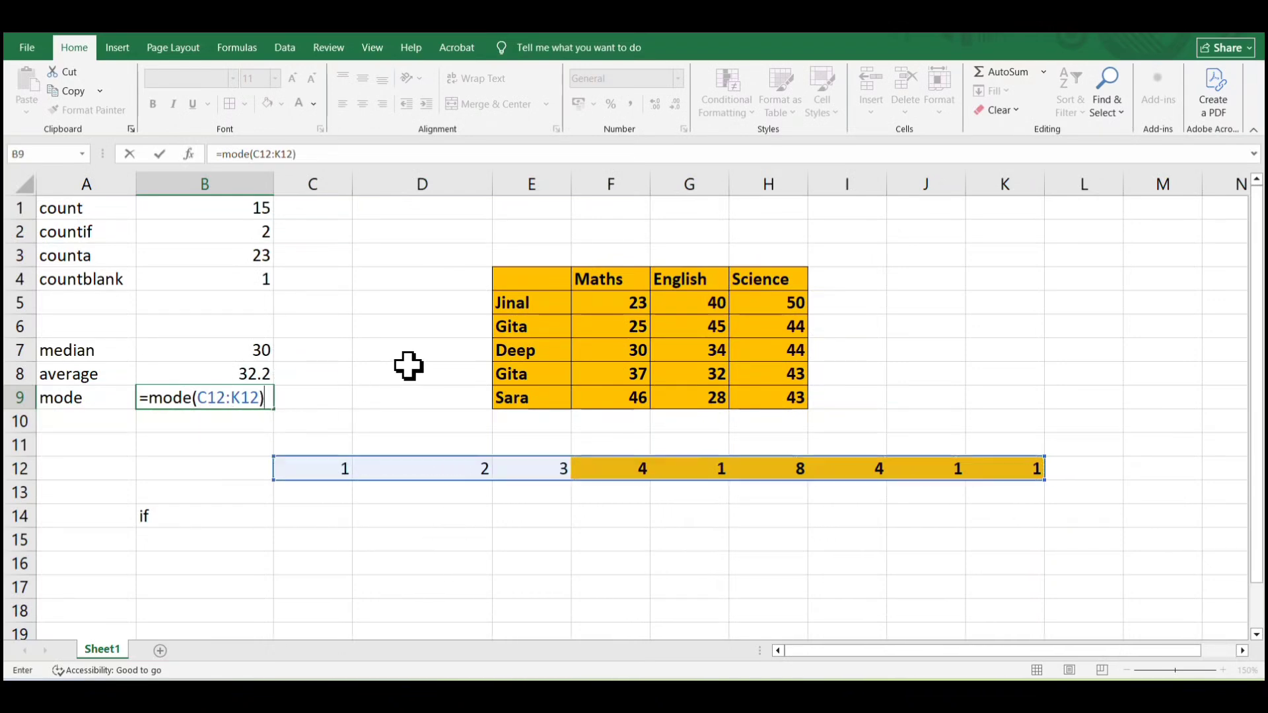
pyautogui.press('Return')
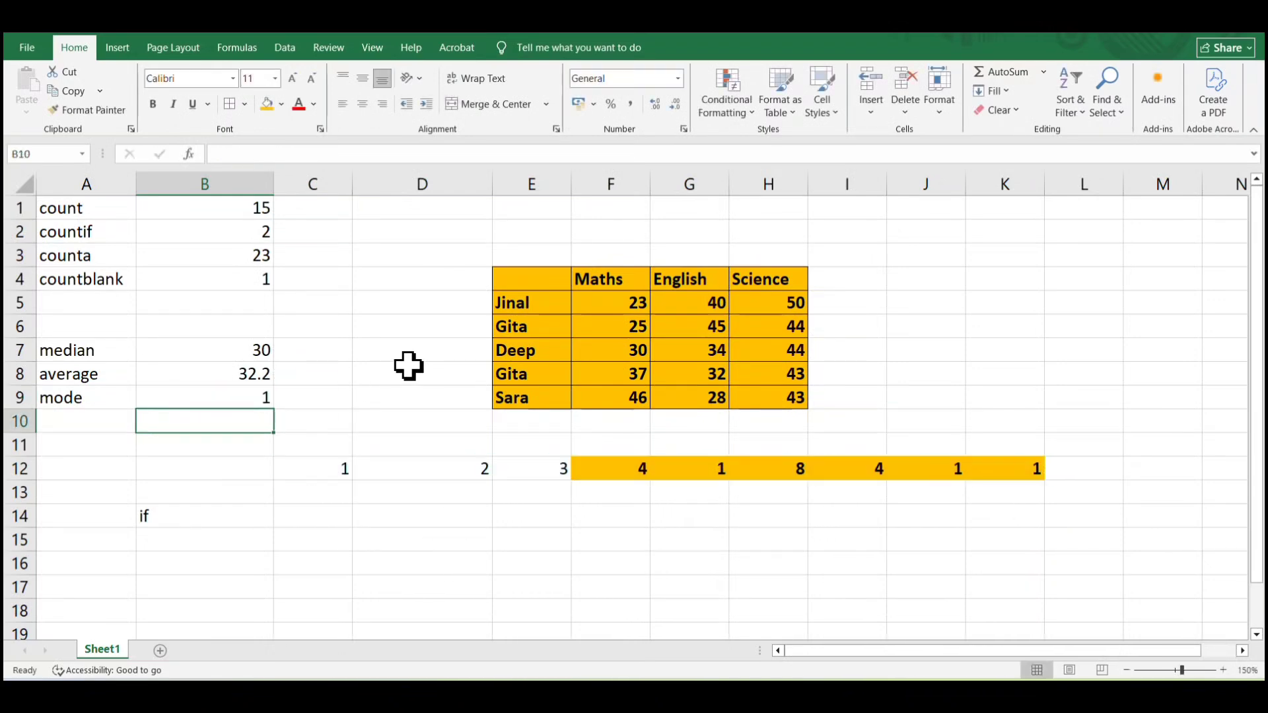
pyautogui.click(244, 394)
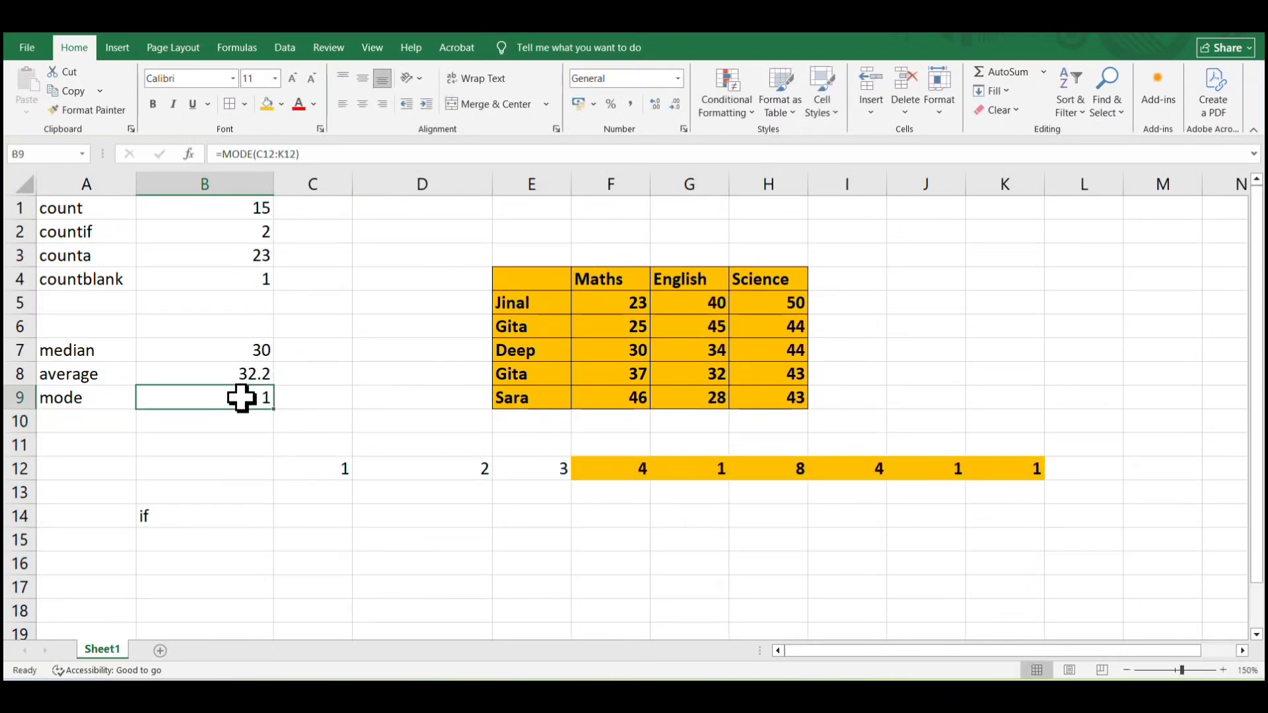
# Step: Open Insert Function from cell C12 and read the descriptions of the most recently used functions, from COUNT through MAX
pyautogui.click(333, 473)
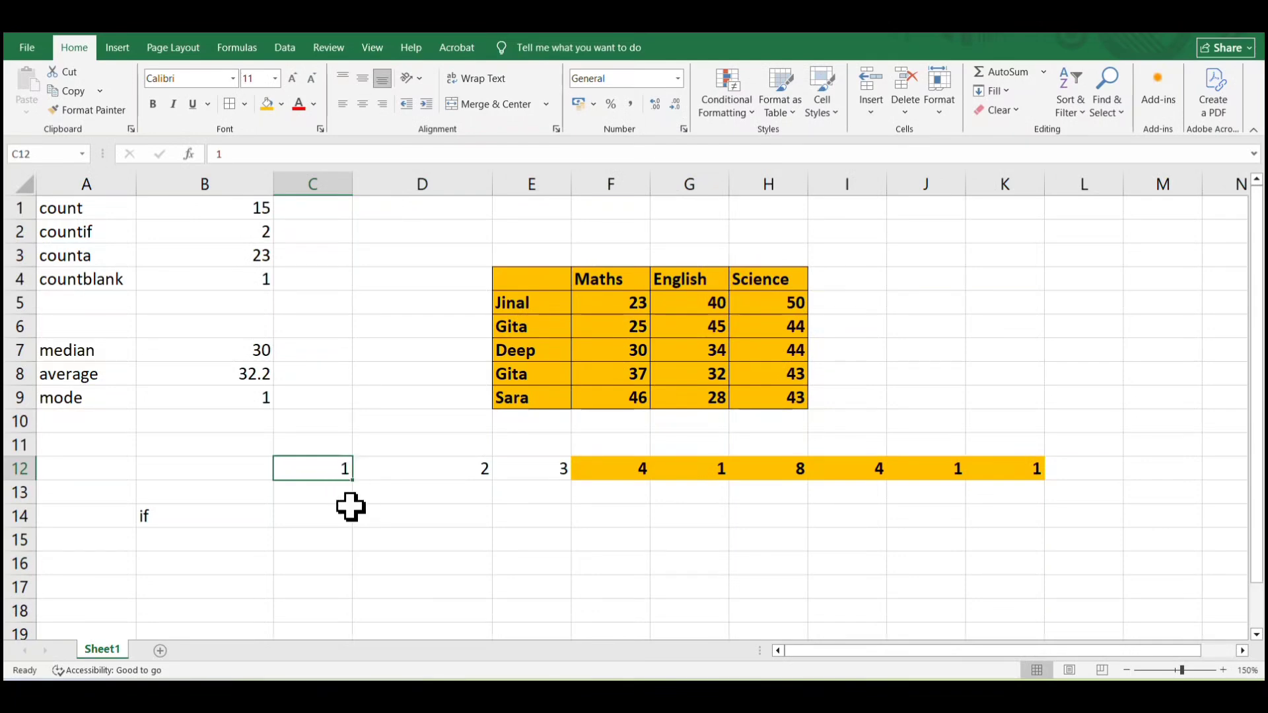
pyautogui.click(185, 154)
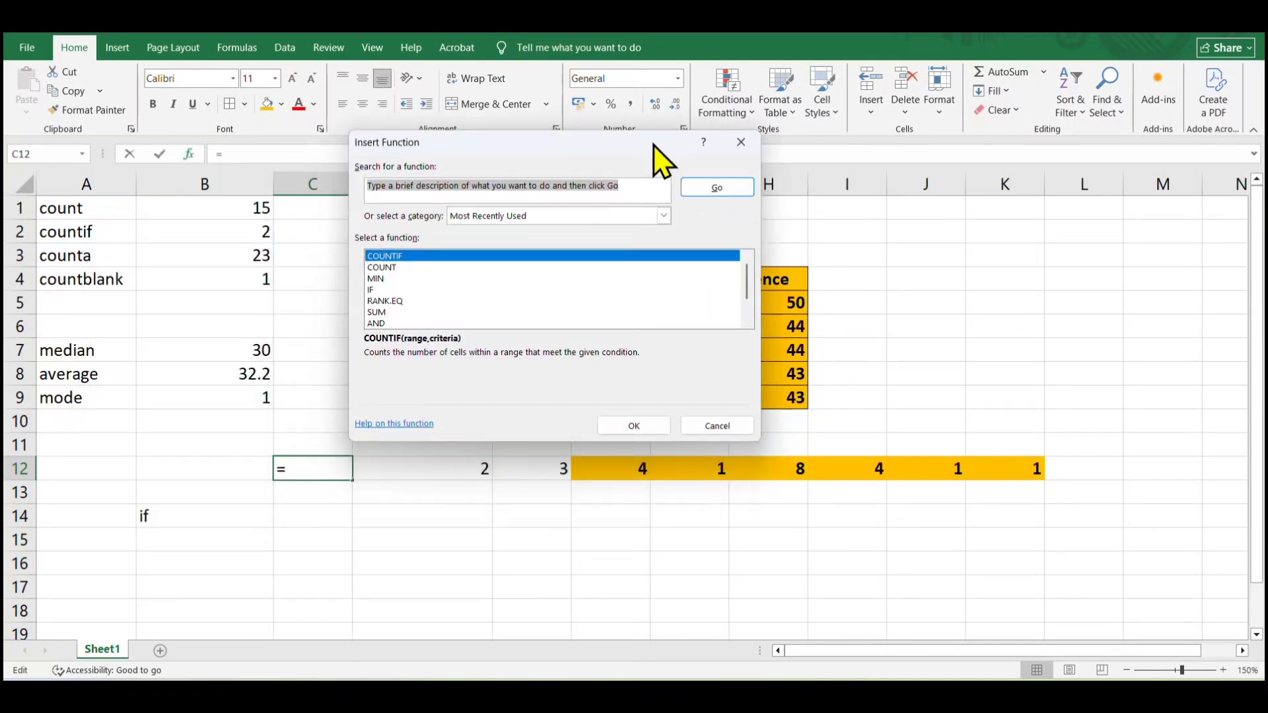
pyautogui.click(381, 270)
pyautogui.click(381, 280)
pyautogui.click(382, 291)
pyautogui.click(387, 303)
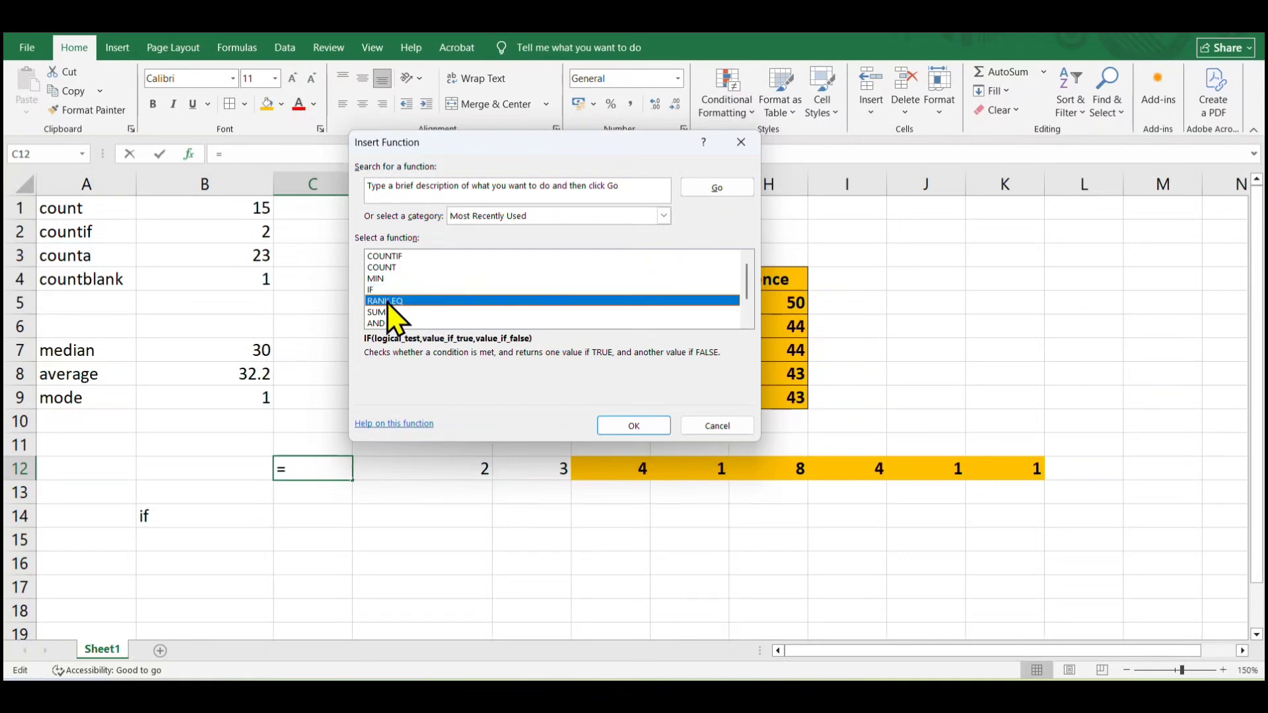
pyautogui.click(387, 311)
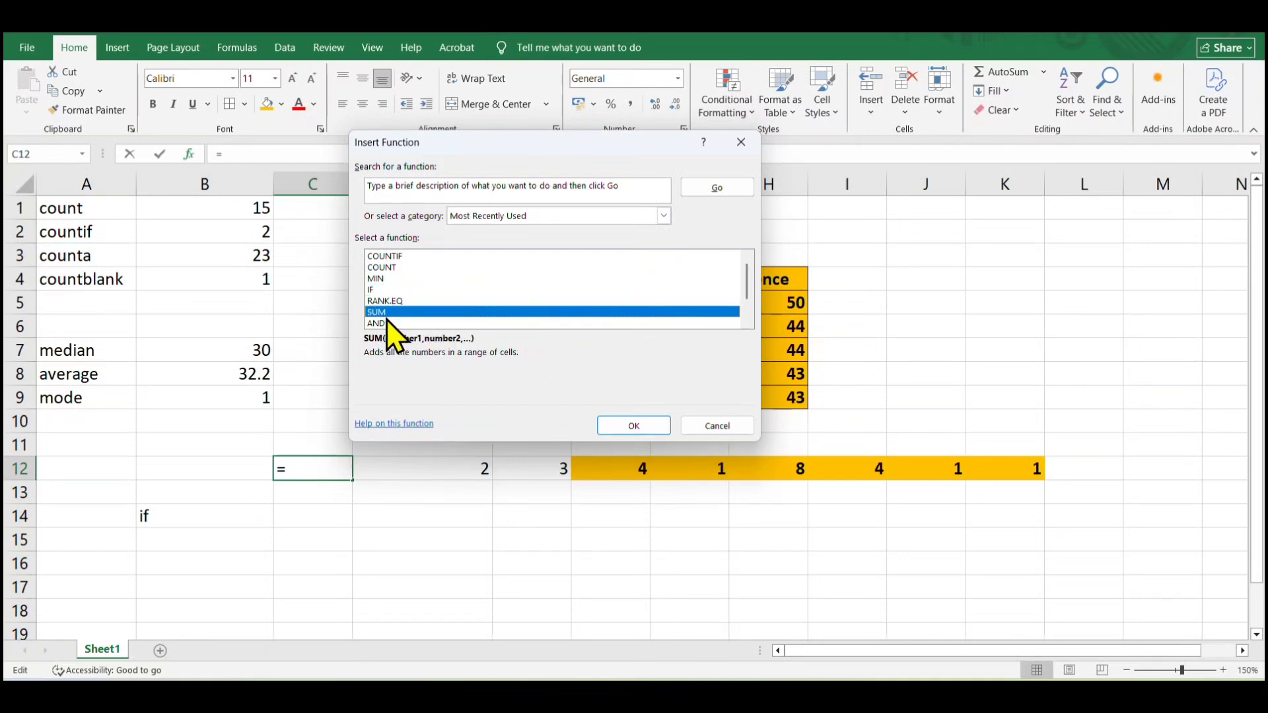
pyautogui.click(387, 323)
pyautogui.moveTo(747, 275); pyautogui.dragTo(750, 324)
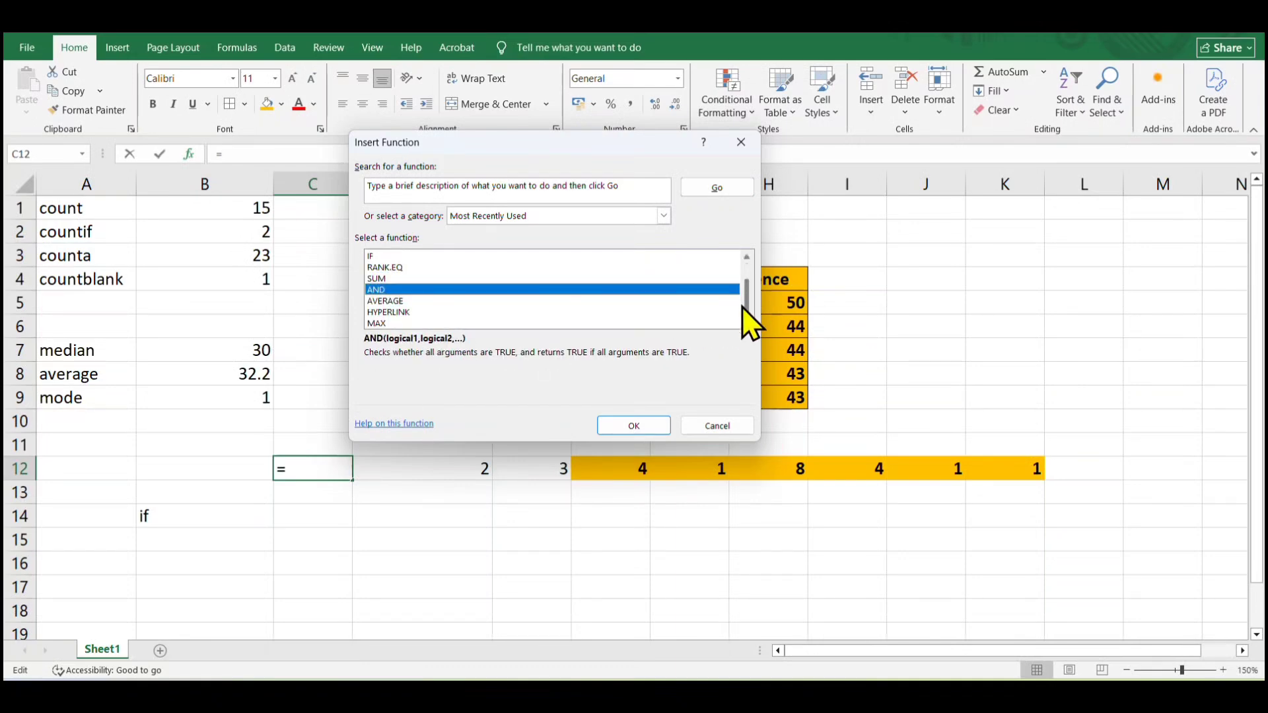
pyautogui.click(400, 301)
pyautogui.click(400, 313)
pyautogui.click(399, 324)
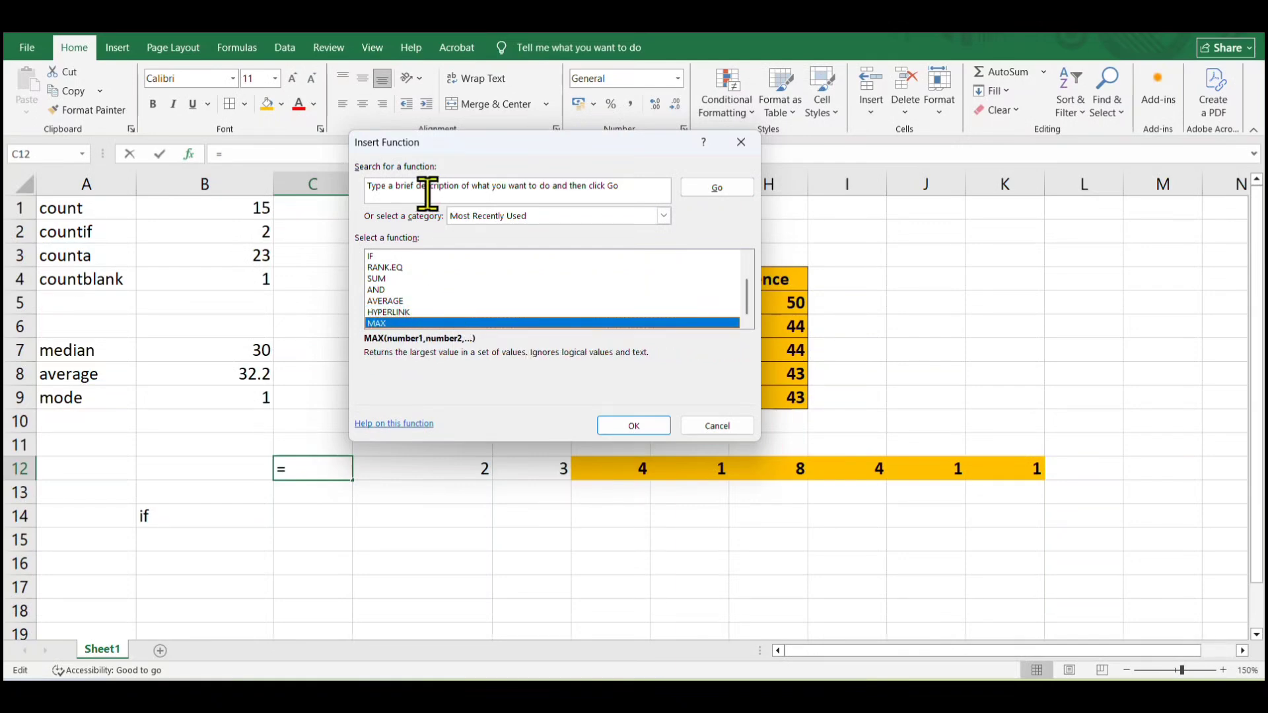
# Step: Browse the Database, Date & Time and Lookup & Reference function categories and read the description of COLUMN
pyautogui.click(664, 216)
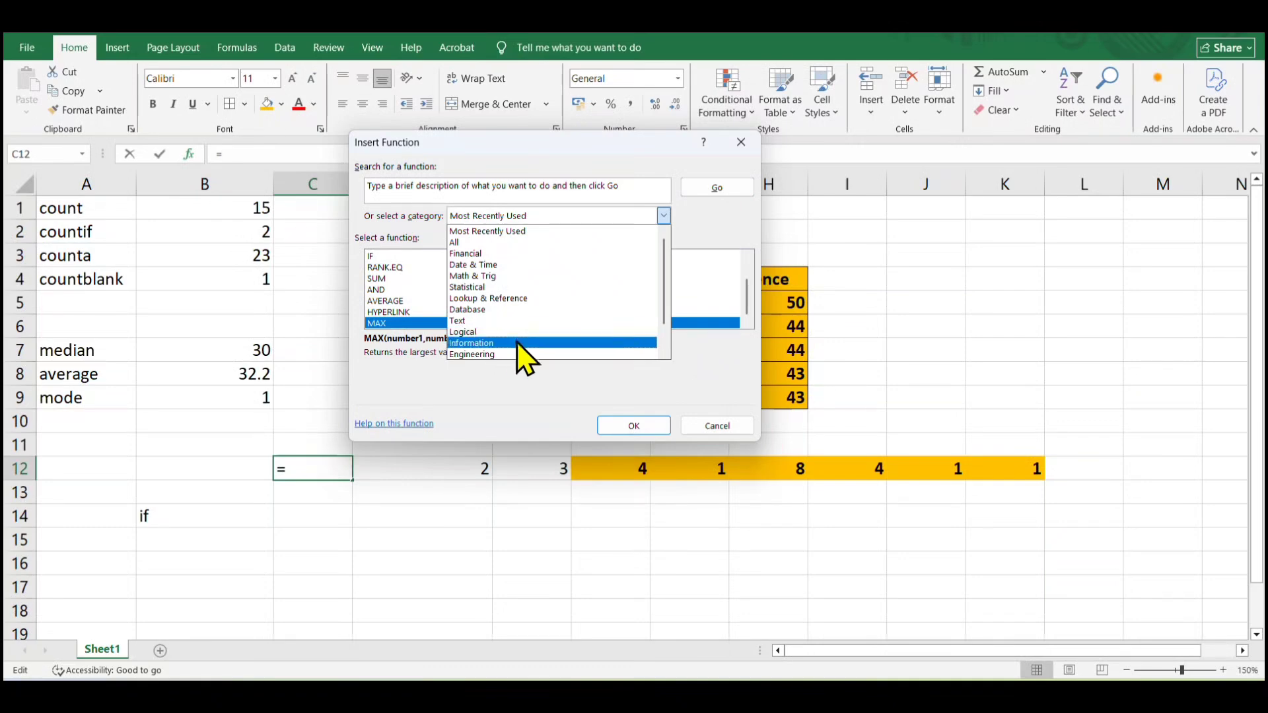
pyautogui.click(490, 309)
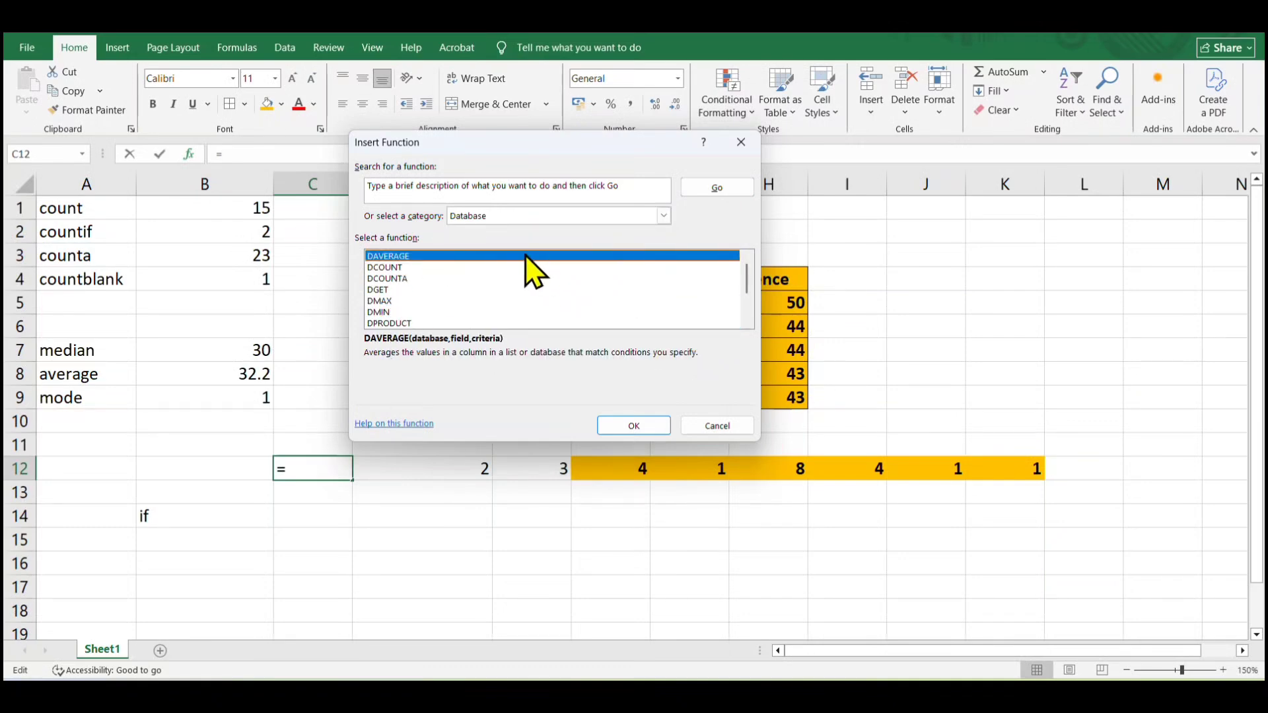
pyautogui.click(661, 216)
pyautogui.click(490, 264)
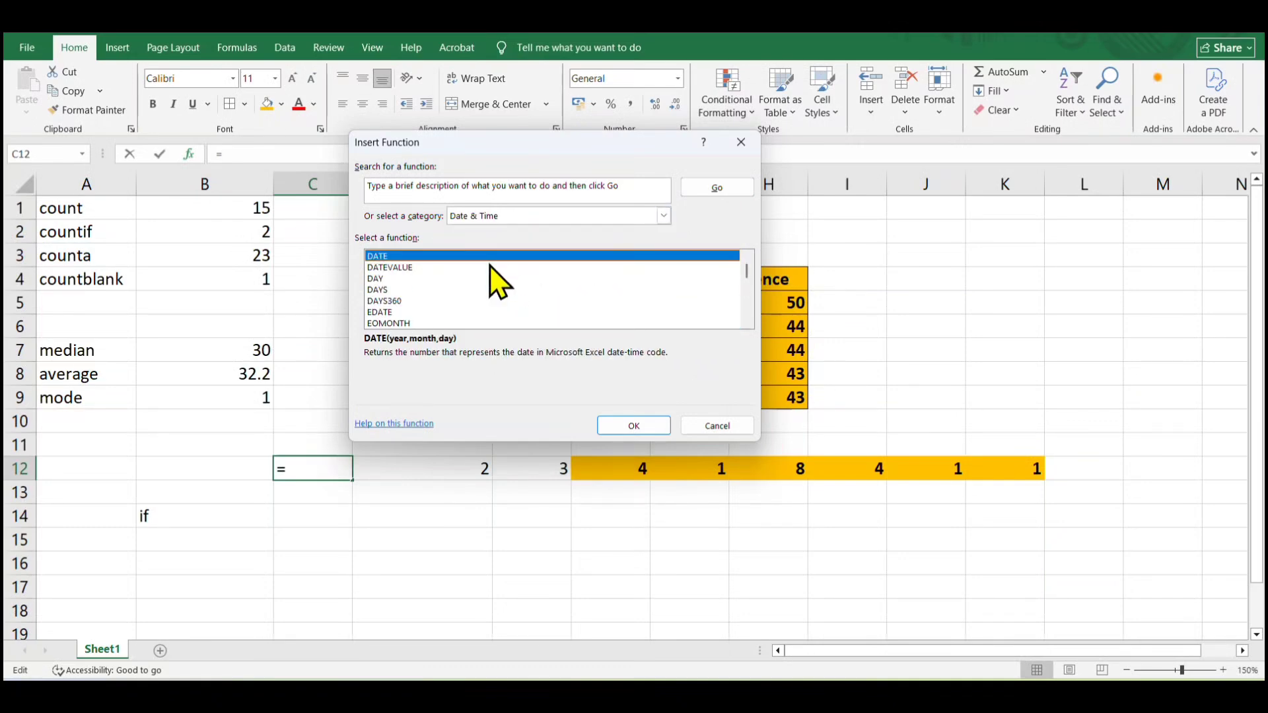
pyautogui.click(663, 216)
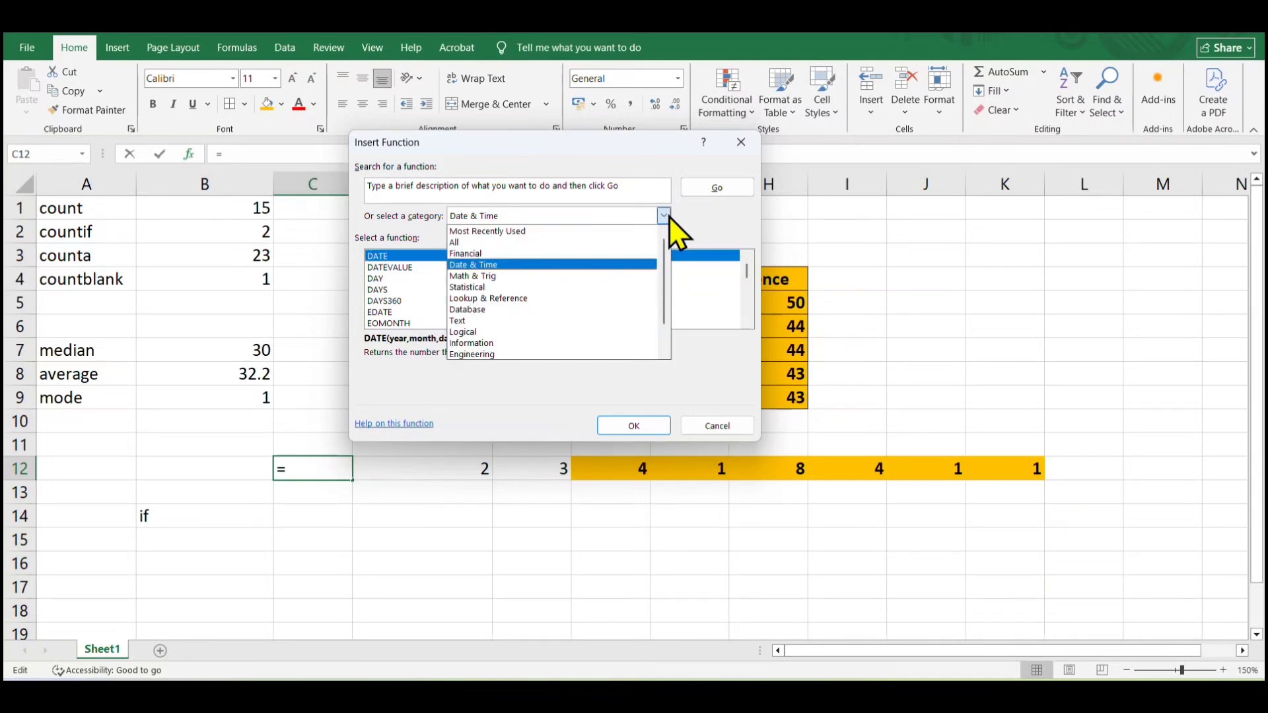
pyautogui.click(515, 309)
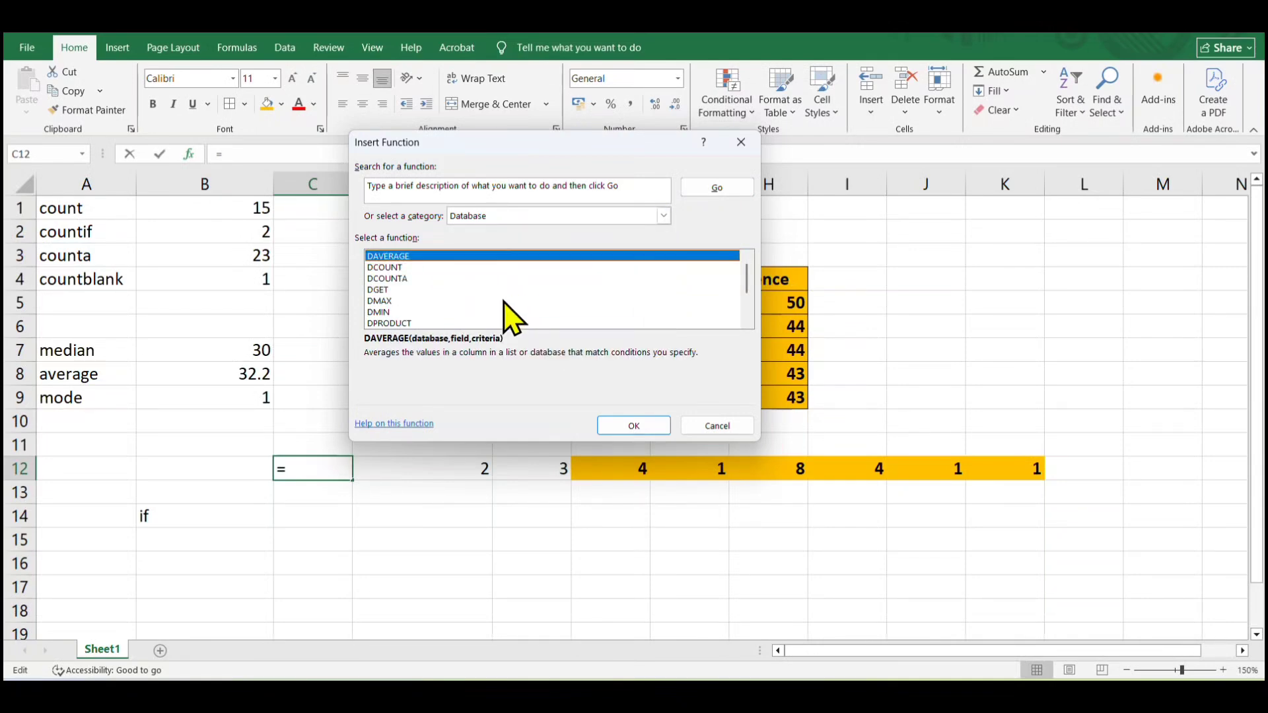
pyautogui.click(663, 216)
pyautogui.click(554, 296)
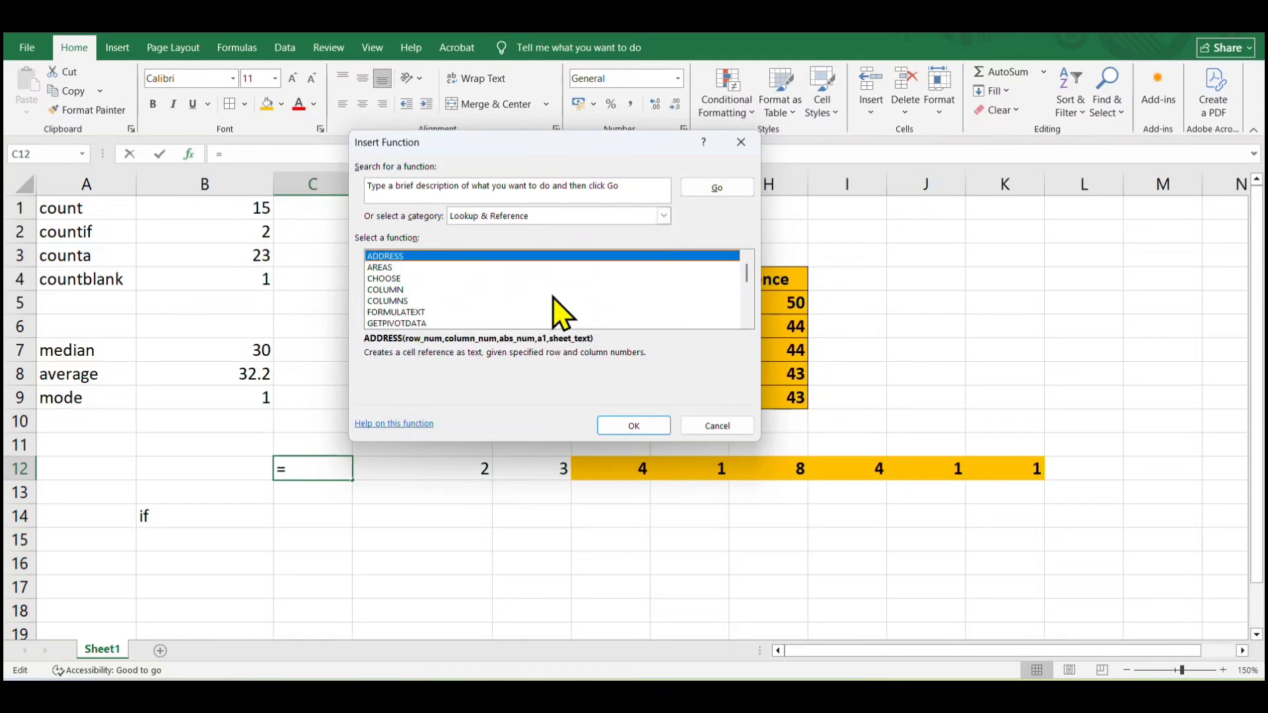
pyautogui.click(401, 290)
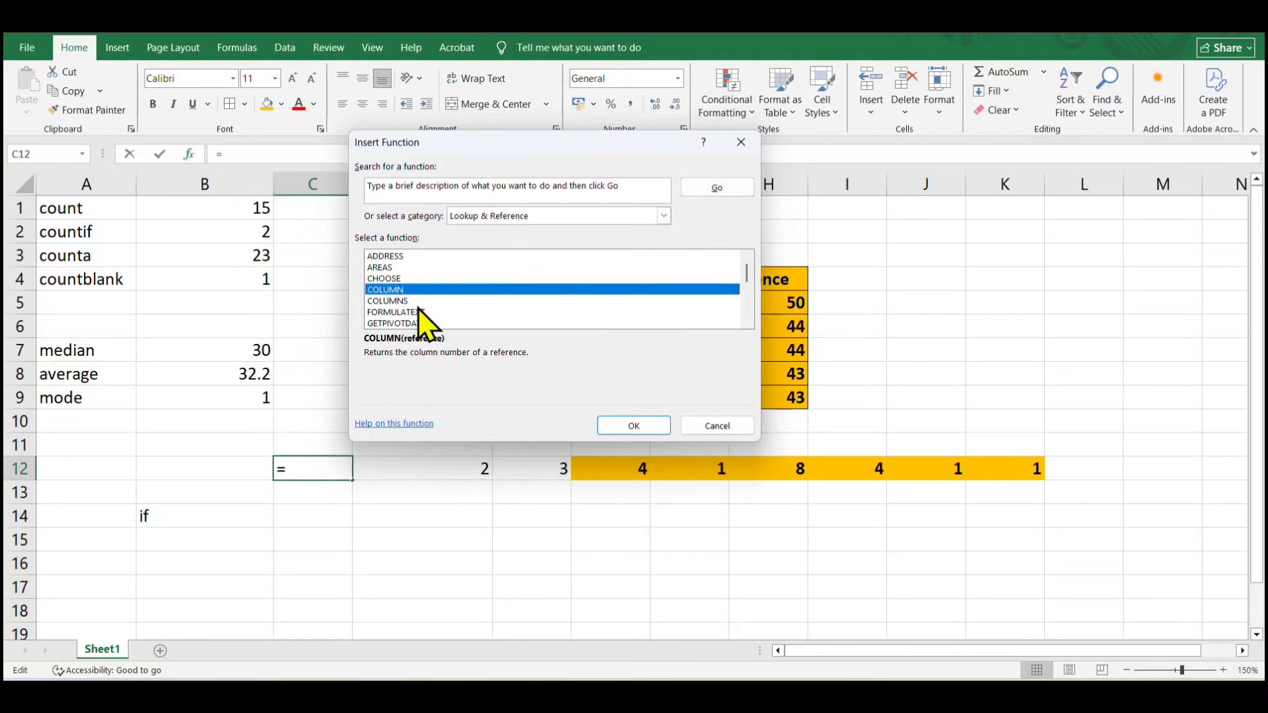
# Step: List all functions, read descriptions such as ABS, ACCRINT and ACOT, and leave Insert Function without inserting anything
pyautogui.click(663, 216)
pyautogui.click(528, 243)
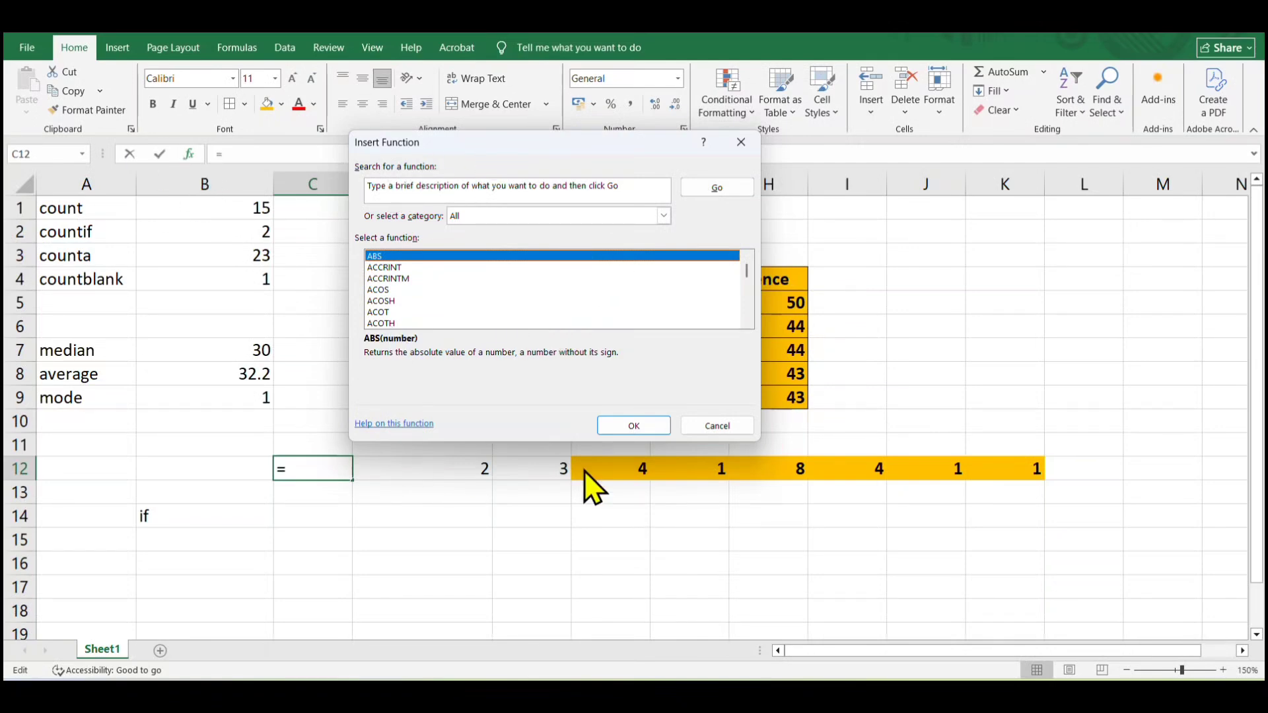
pyautogui.click(387, 292)
pyautogui.click(387, 280)
pyautogui.click(388, 269)
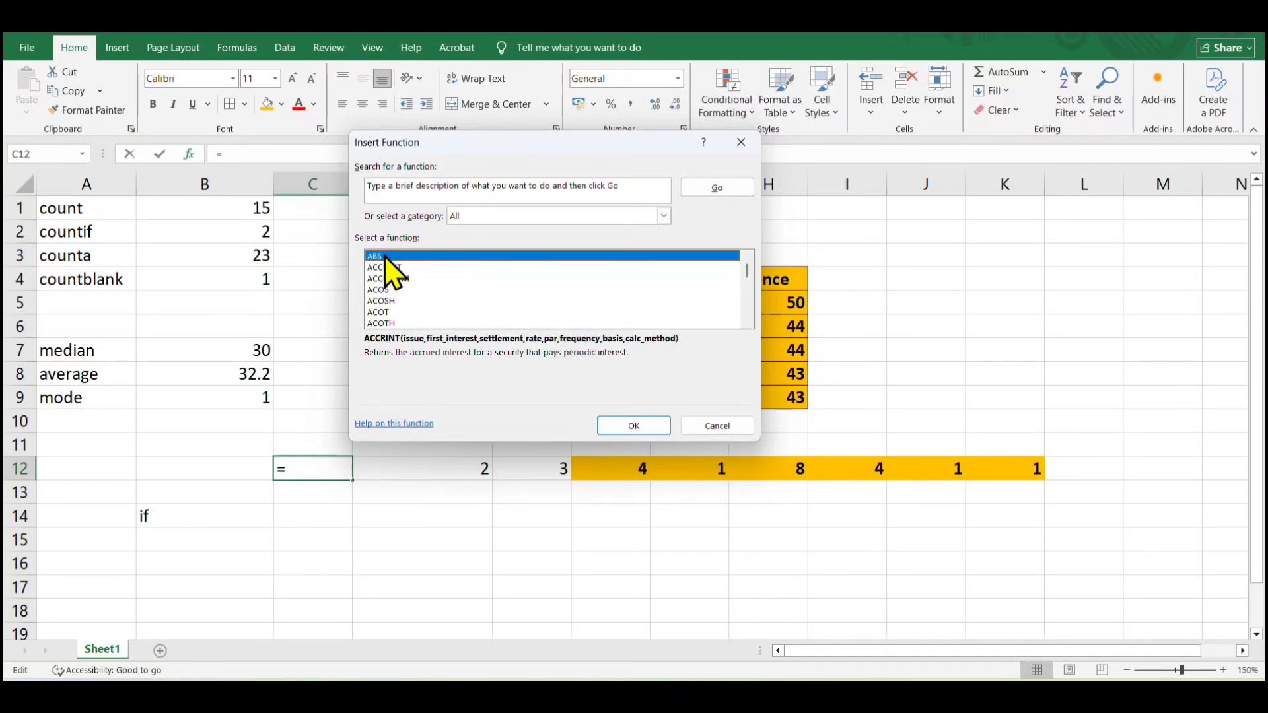
pyautogui.click(390, 257)
pyautogui.click(403, 312)
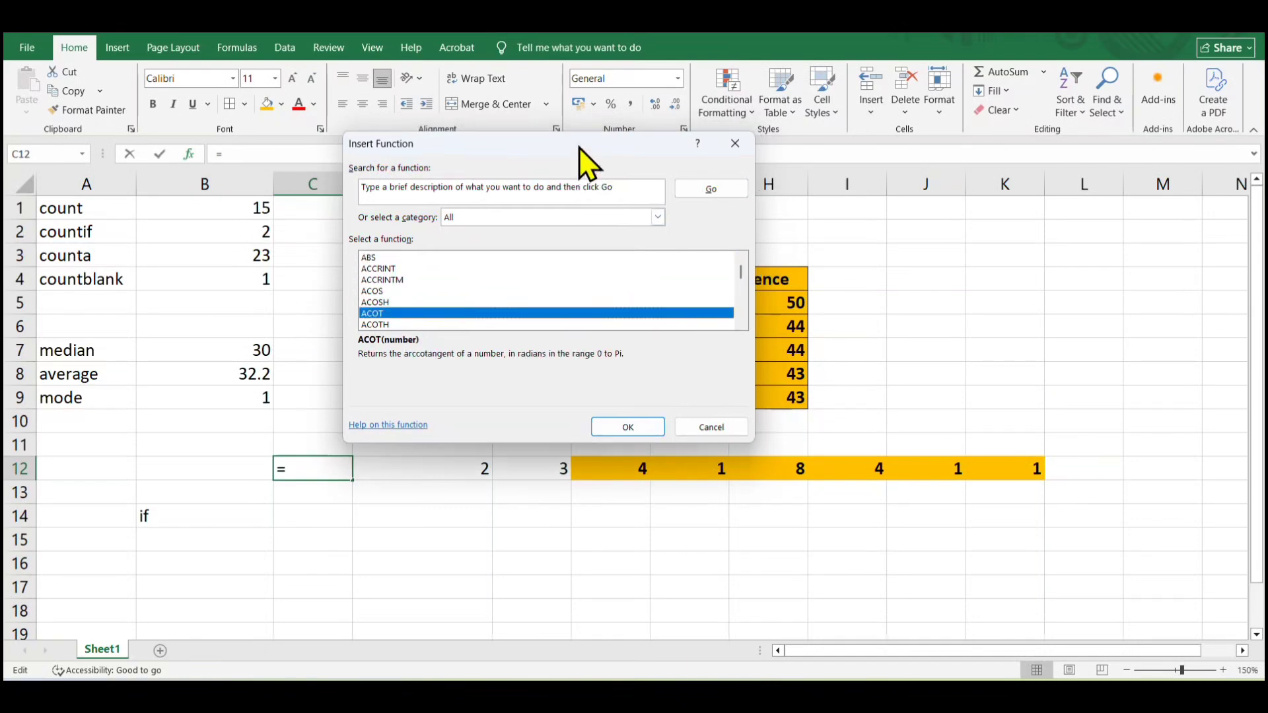
pyautogui.moveTo(577, 146); pyautogui.dragTo(624, 180)
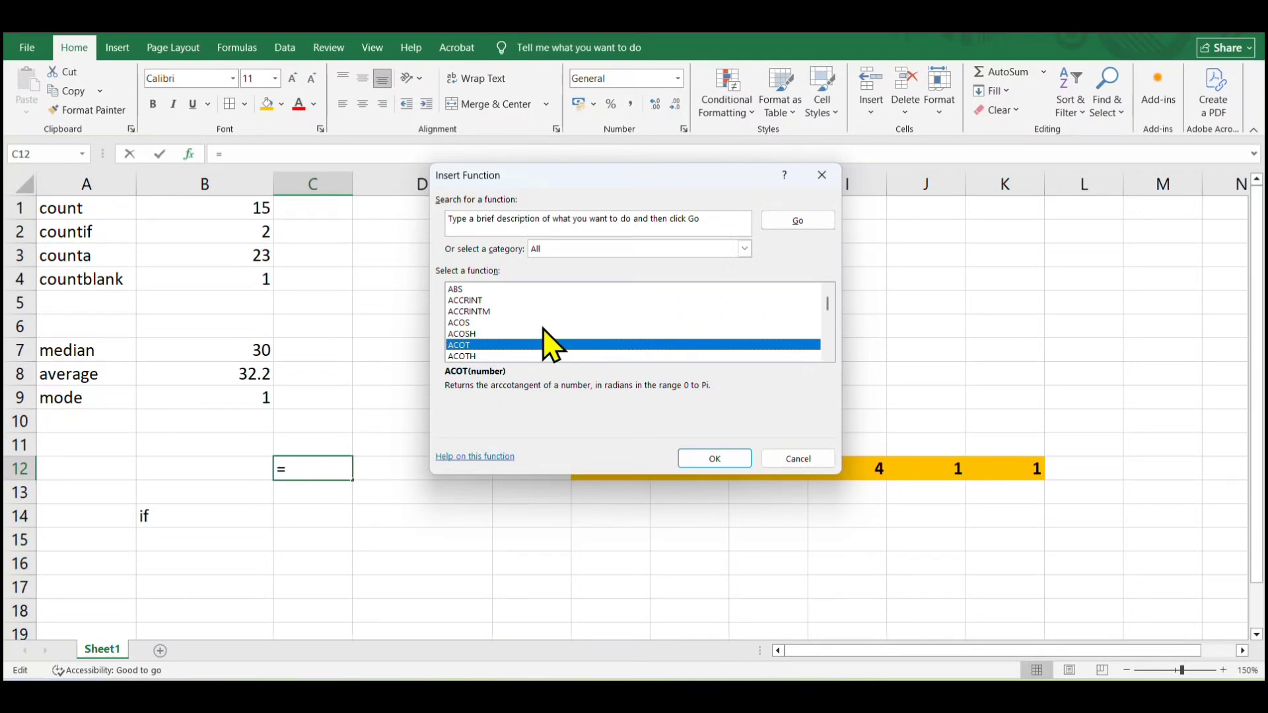
pyautogui.click(807, 458)
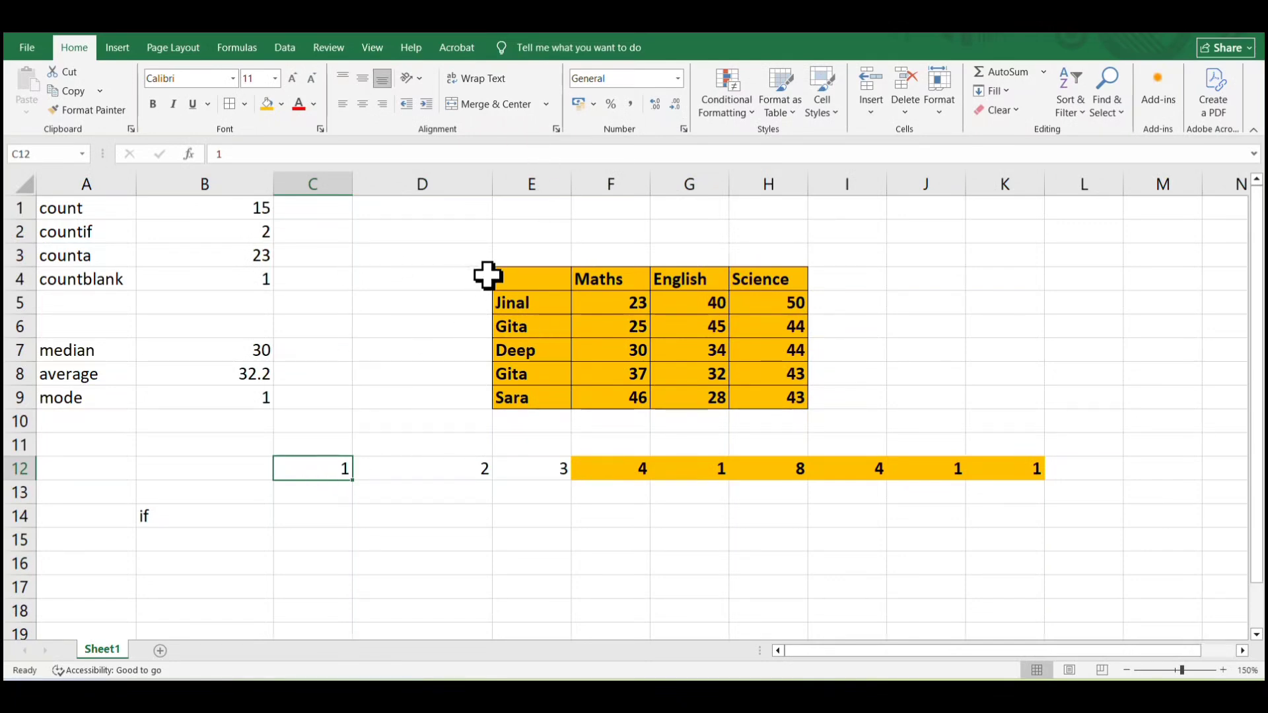
# Step: Look through the gallery of built-in equations, such as Binomial Theorem, without inserting one
pyautogui.click(119, 49)
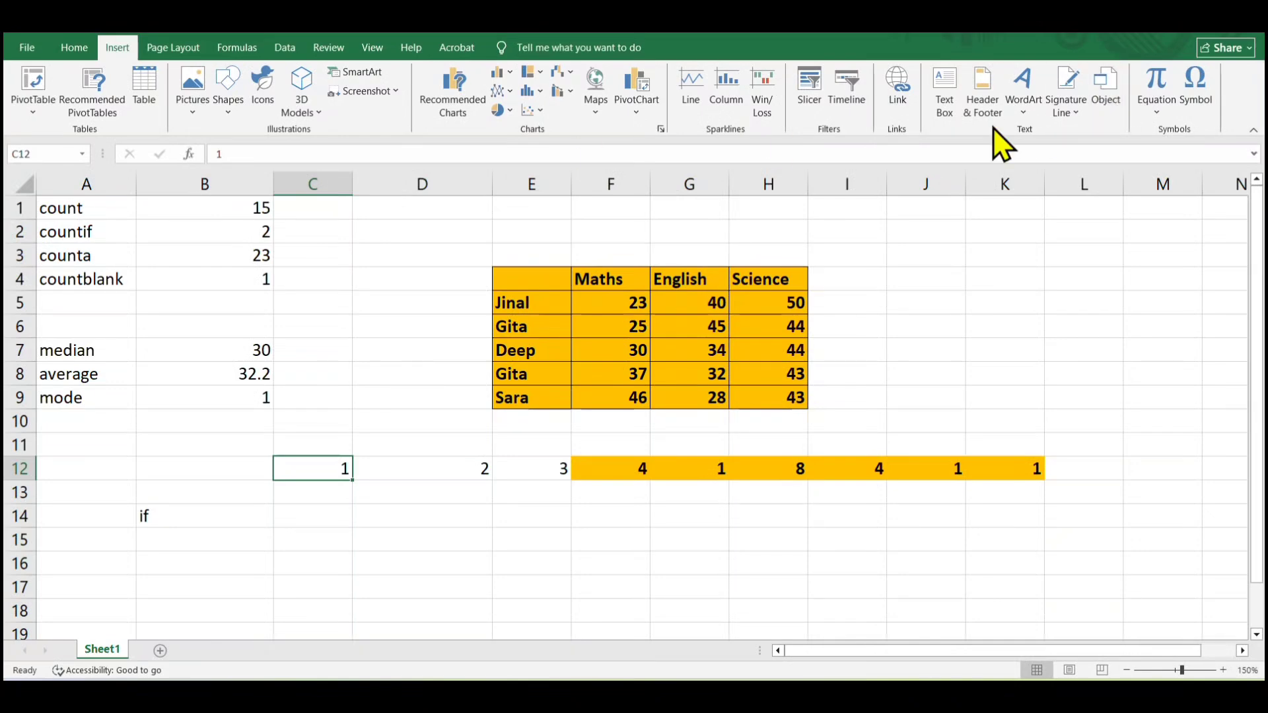
pyautogui.click(1169, 118)
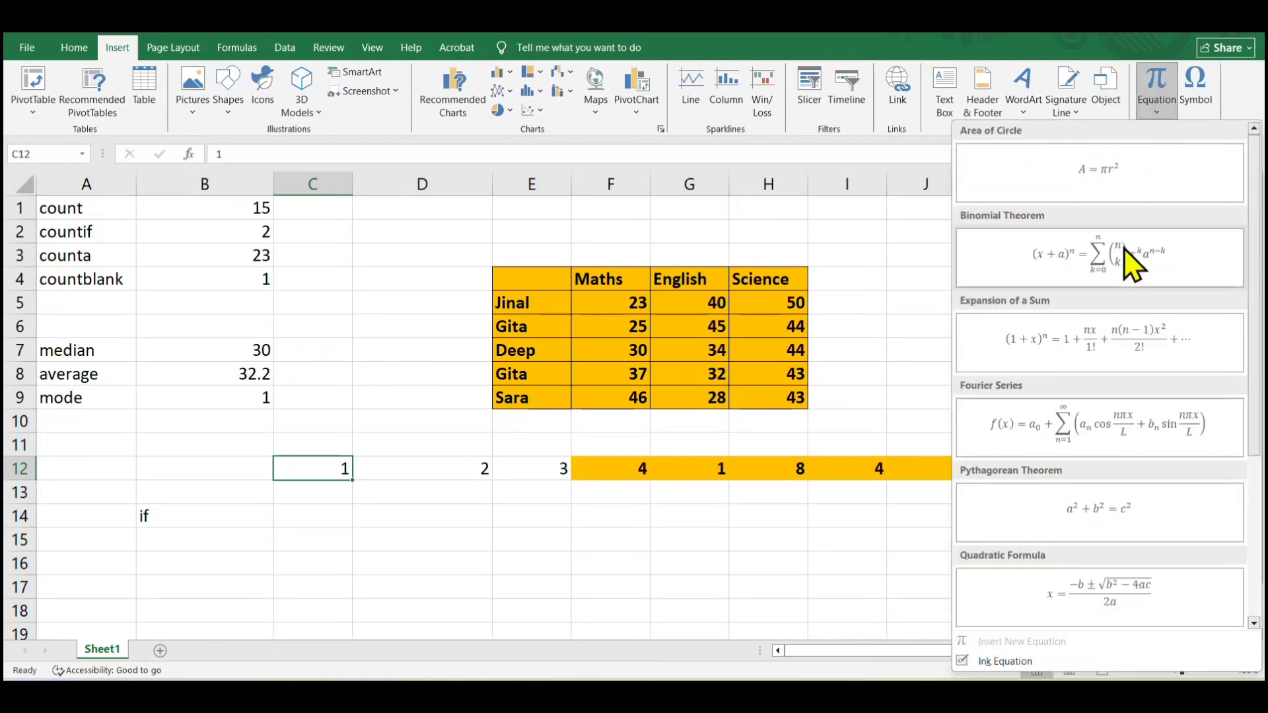
pyautogui.click(853, 317)
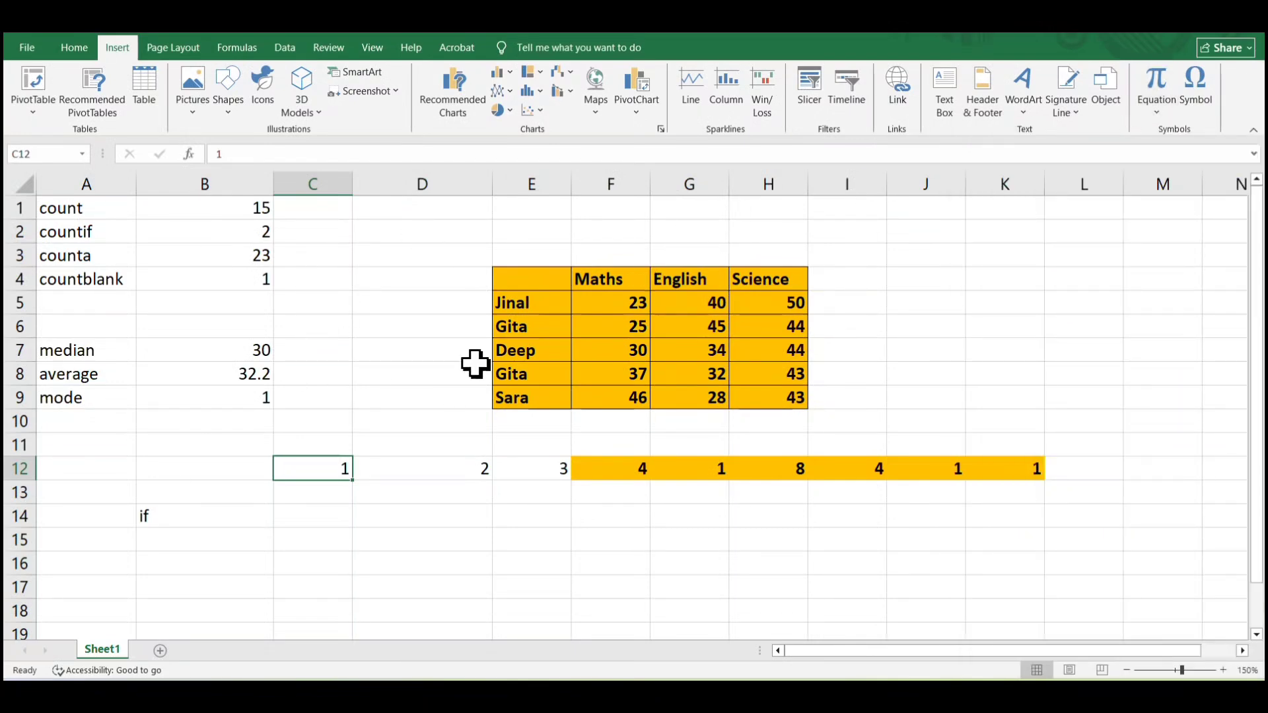
# Step: Switch from Excel to the image viewer and examine the mock test flyer and the Computer Skill Test syllabus
pyautogui.click(1175, 35)
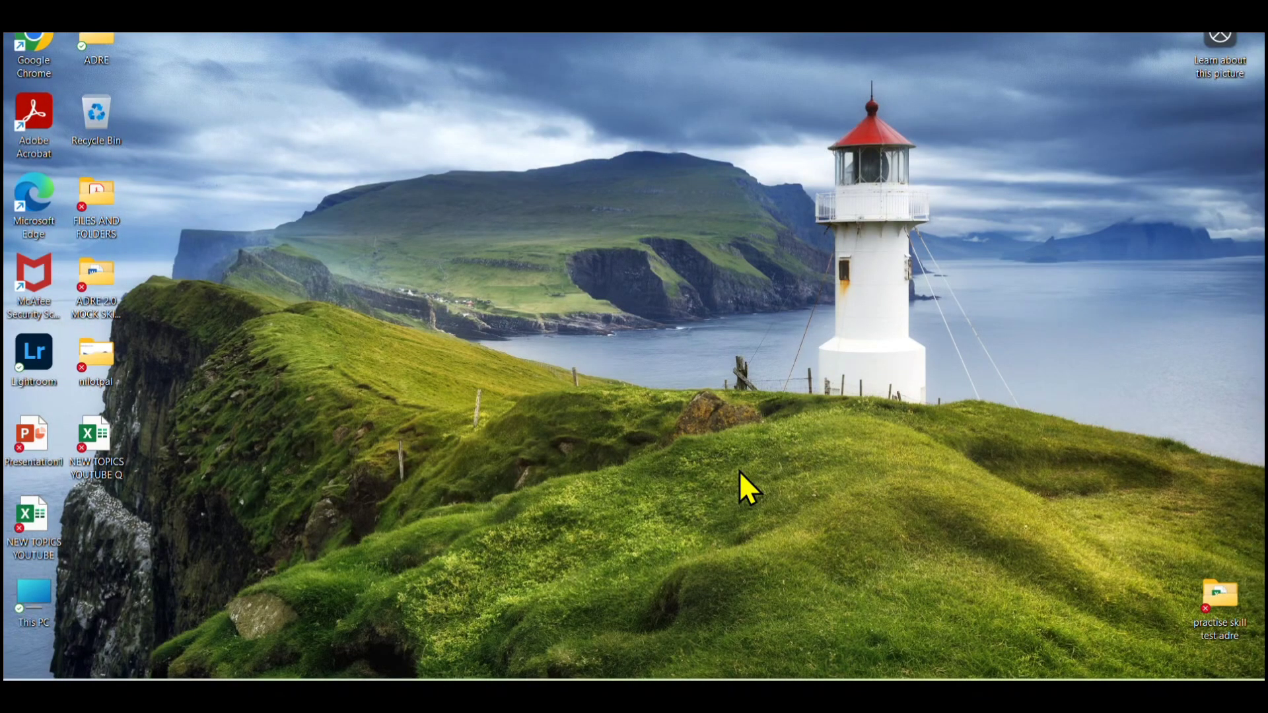
pyautogui.moveTo(861, 671)
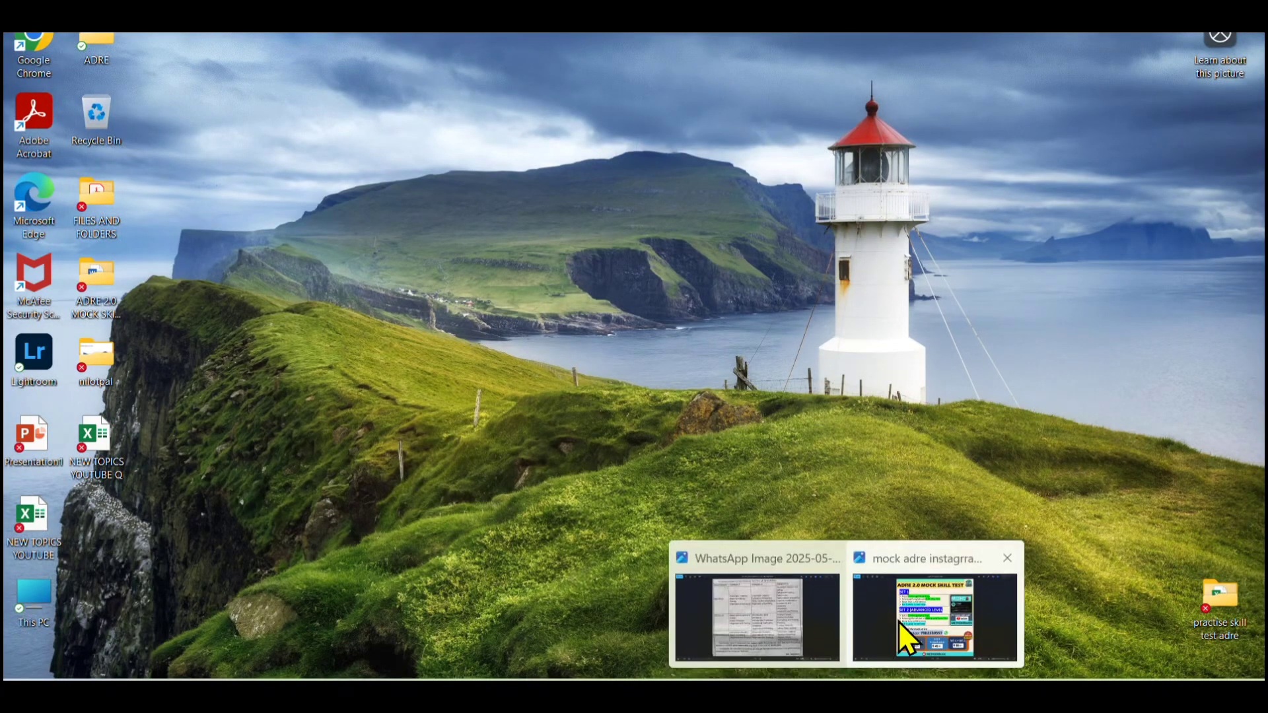
pyautogui.click(899, 621)
pyautogui.moveTo(832, 698)
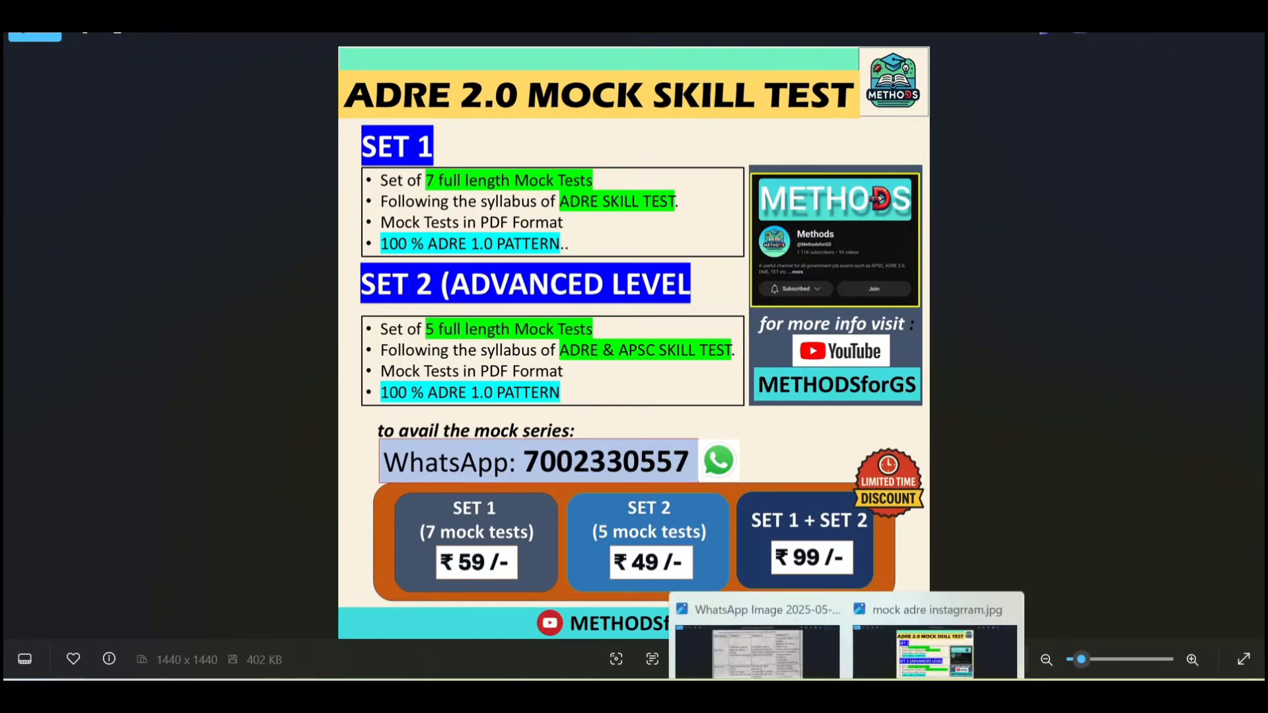
pyautogui.click(796, 656)
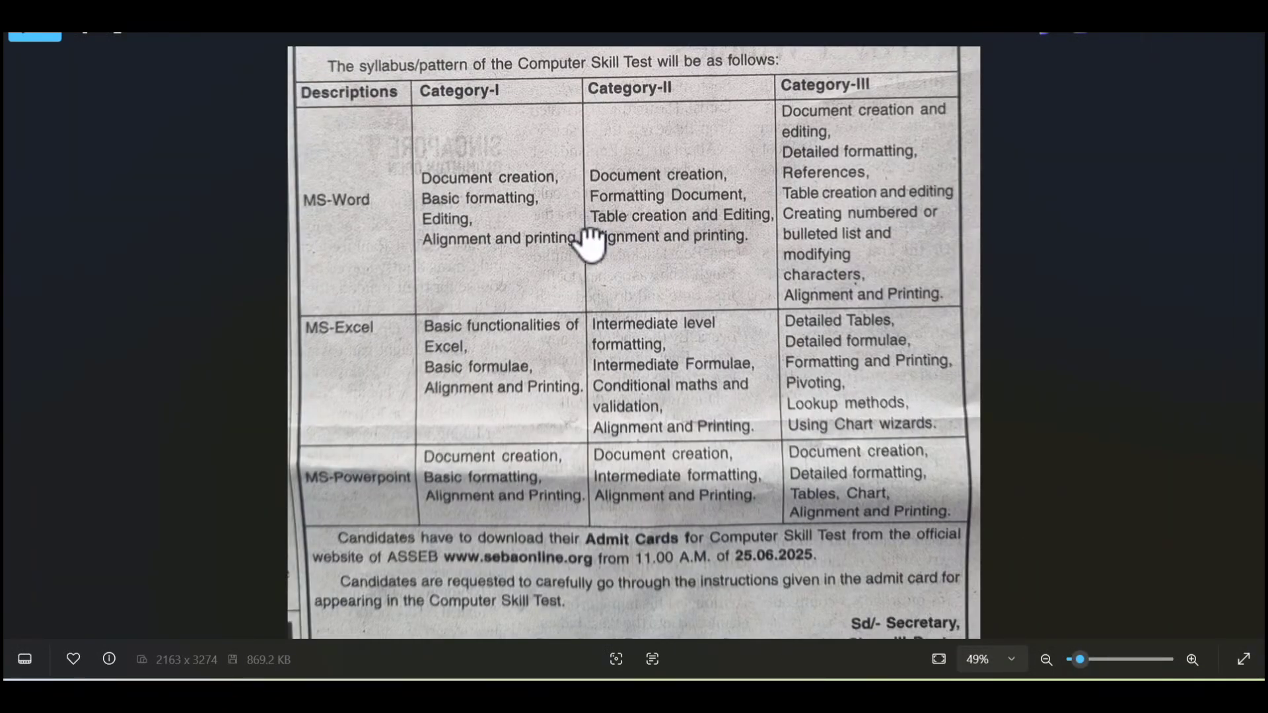
pyautogui.moveTo(588, 238)
pyautogui.mouseDown()
pyautogui.moveTo(589, 269)
pyautogui.moveTo(588, 254)
pyautogui.mouseUp()
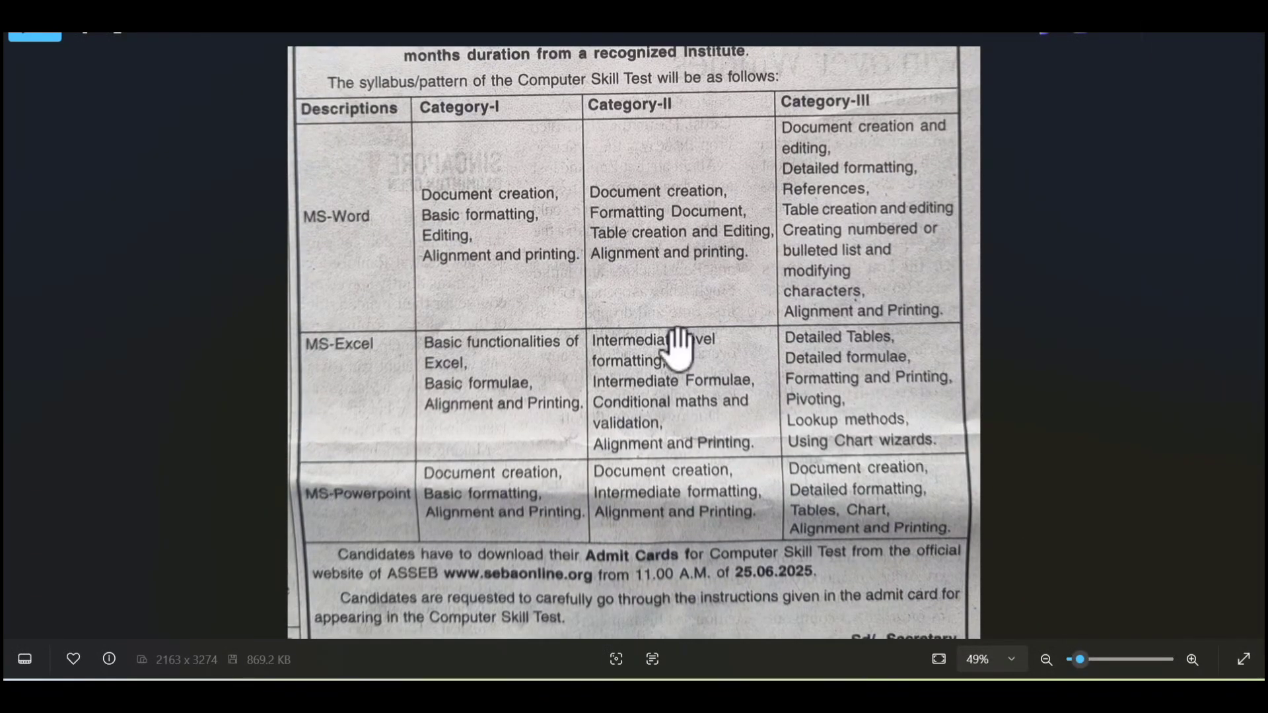